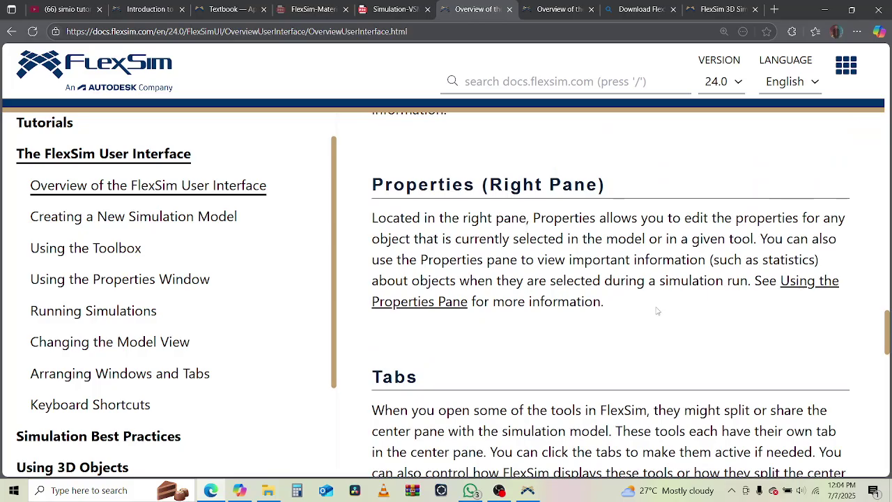
- Find the Ports and Port Connections section of the FlexSim documentation page and highlight its introductory paragraph
scroll(656, 311, down, 2)
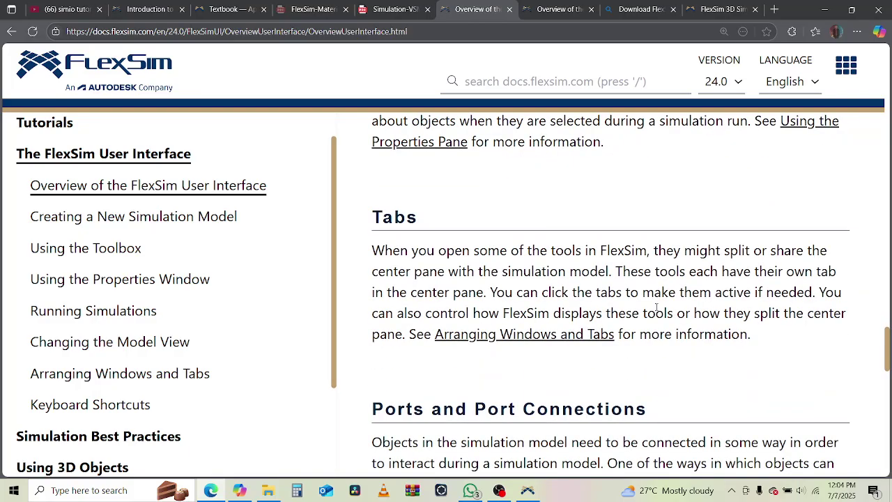
scroll(657, 310, down, 1)
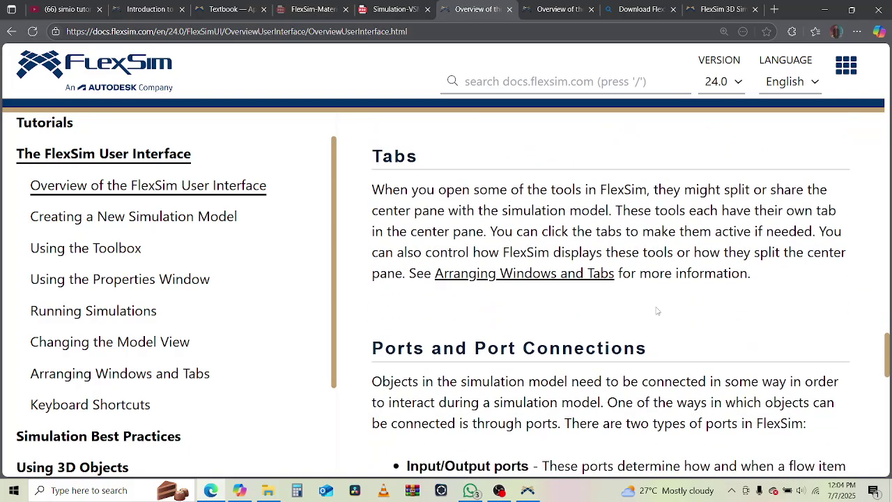
scroll(657, 310, down, 3)
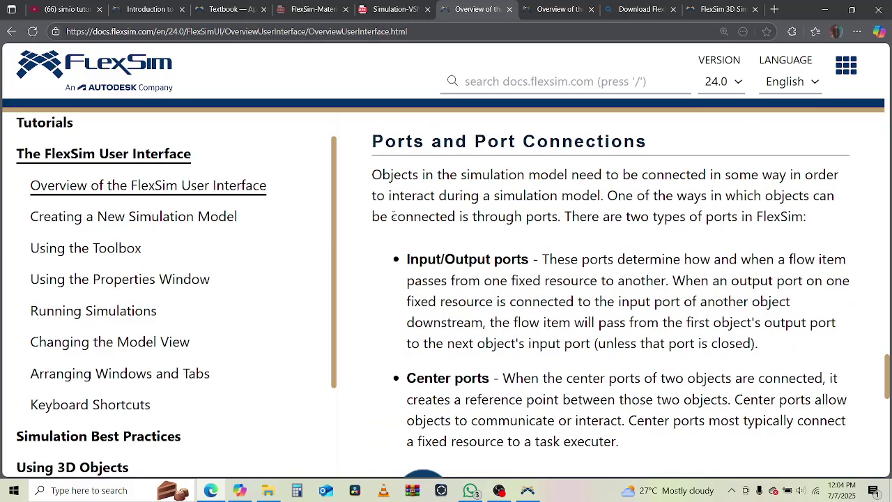
drag(393, 175, 828, 195)
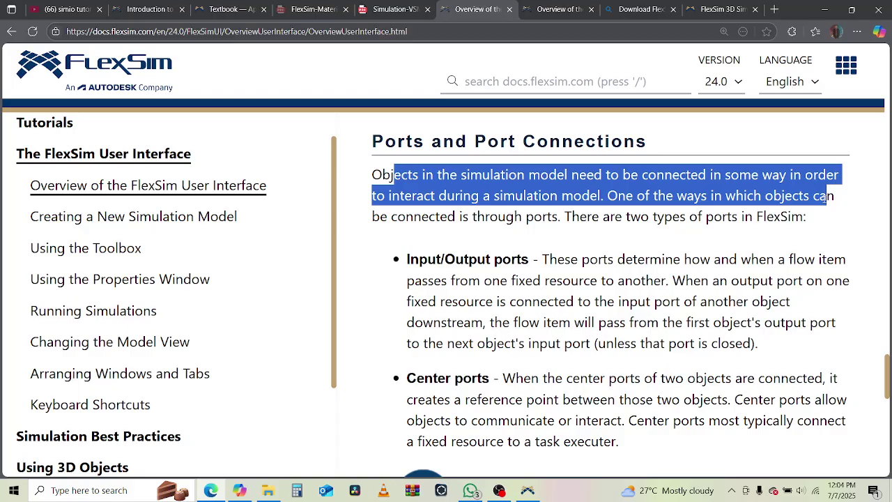
drag(828, 196, 789, 218)
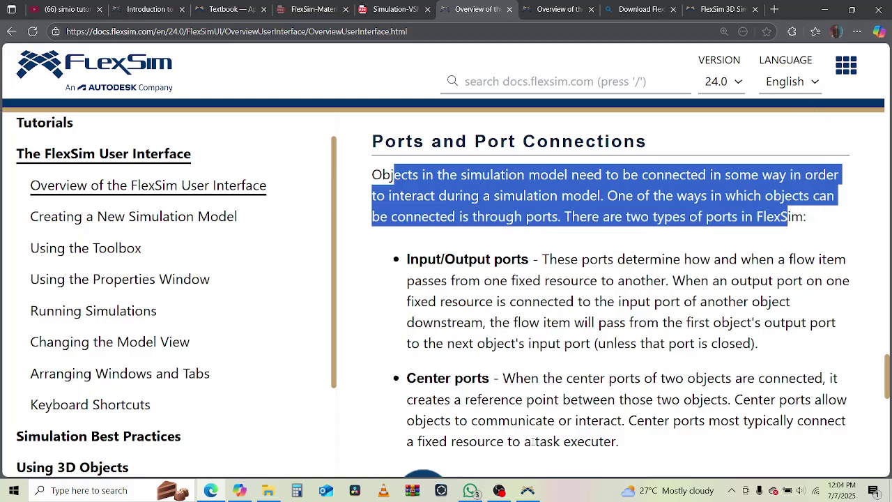
- Switch to FlexSim, select Queue1 in the model to look at its connections, and return to the documentation page
click(527, 490)
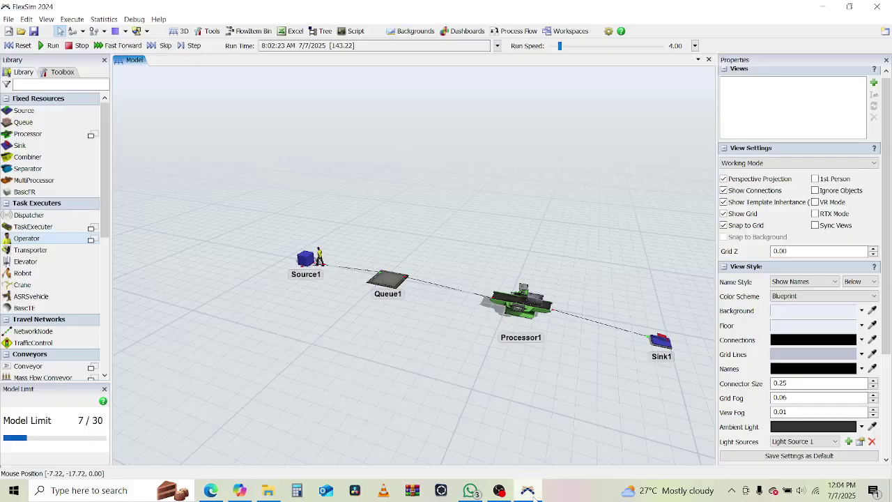
click(388, 280)
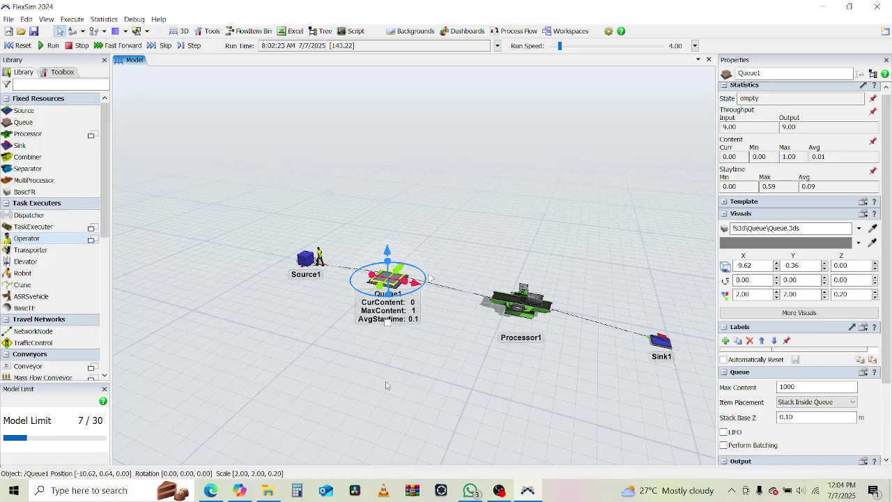
click(525, 491)
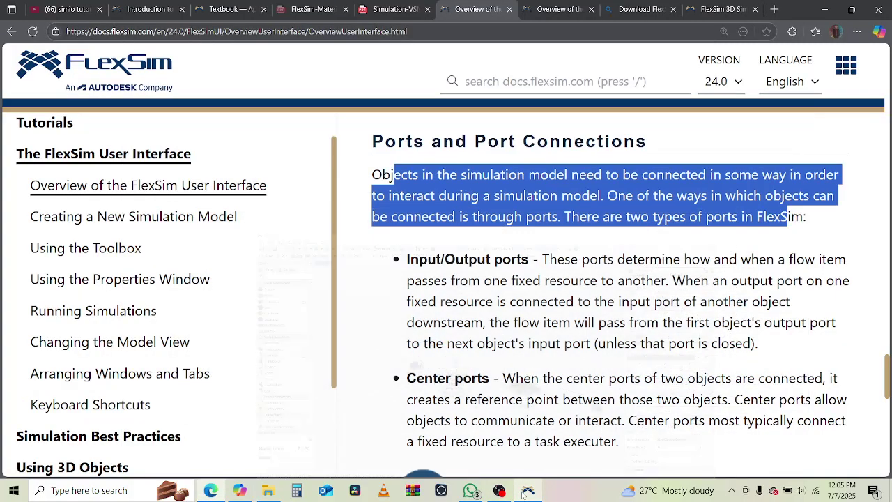
- Read the Input/Output ports description, highlighting the text on how flow items pass between connected objects
click(487, 340)
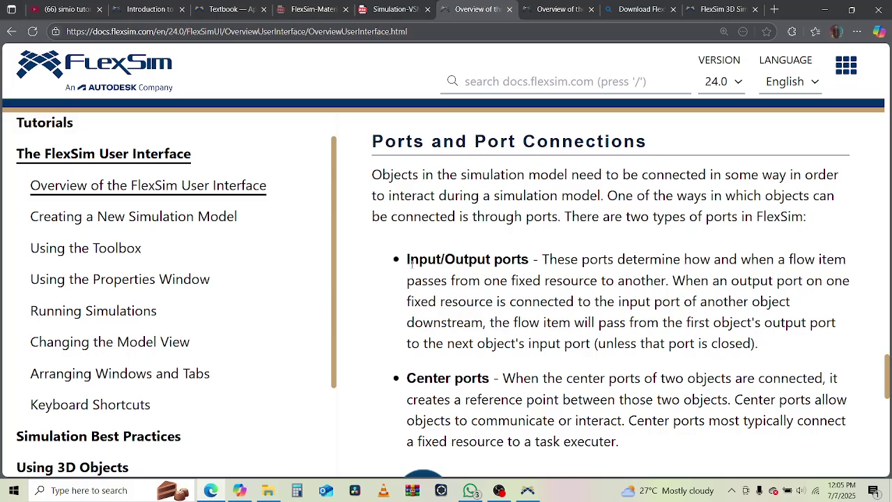
drag(408, 261, 613, 301)
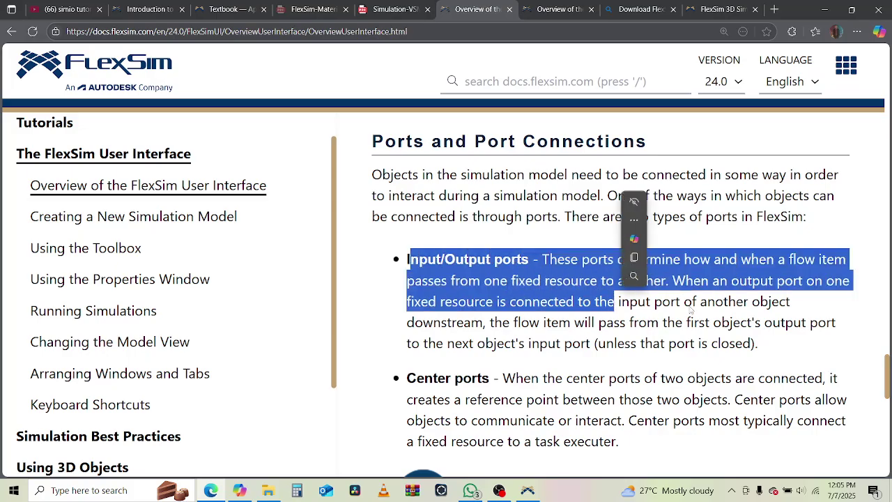
click(717, 320)
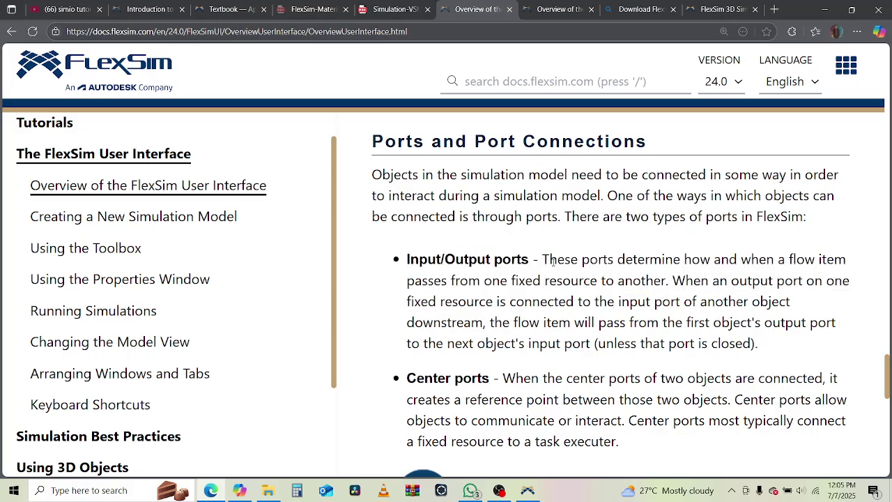
drag(550, 261, 747, 280)
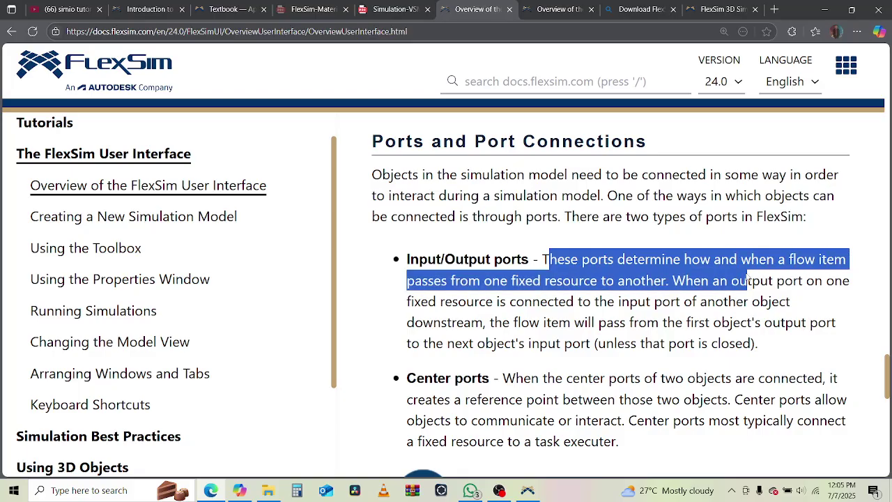
drag(747, 280, 747, 280)
click(808, 288)
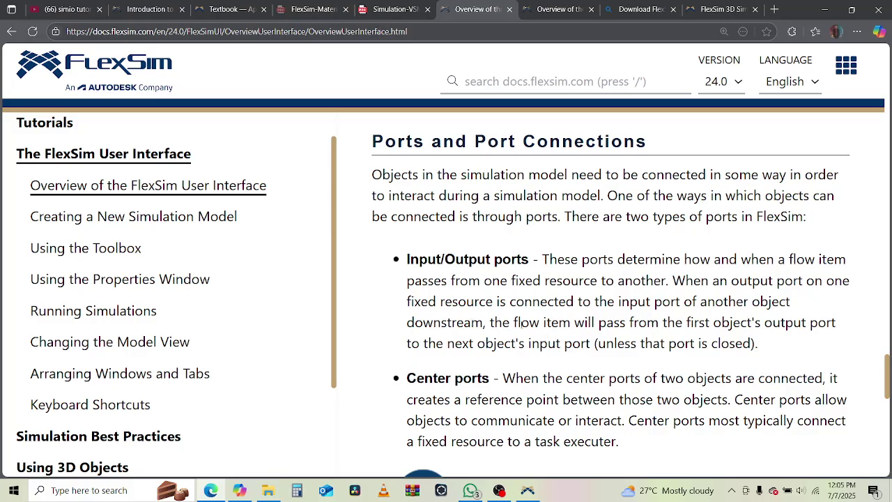
drag(521, 322, 827, 323)
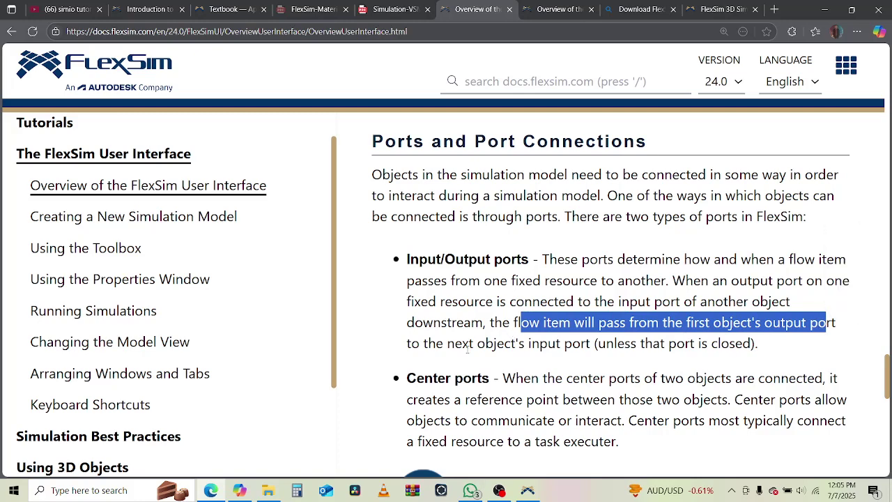
drag(468, 343, 564, 343)
- Switch to FlexSim, run the simulation, and examine the port connections around Queue1 and Processor1
click(527, 490)
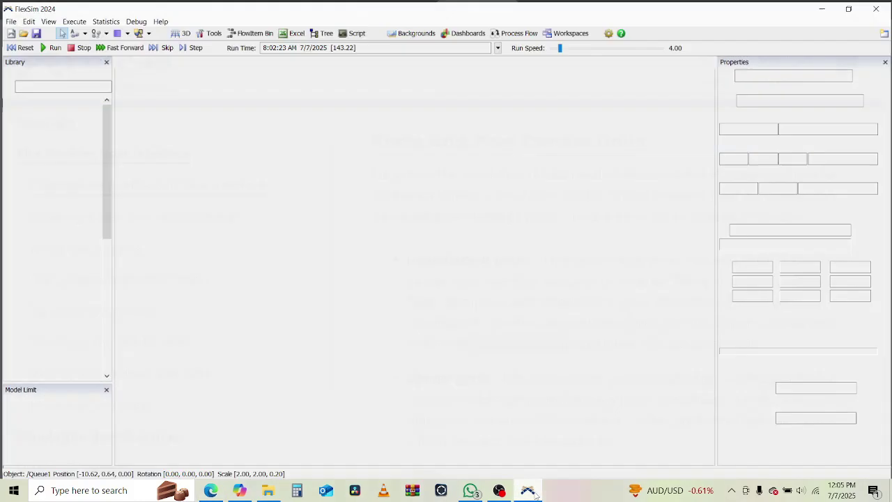
right_drag(313, 350, 330, 361)
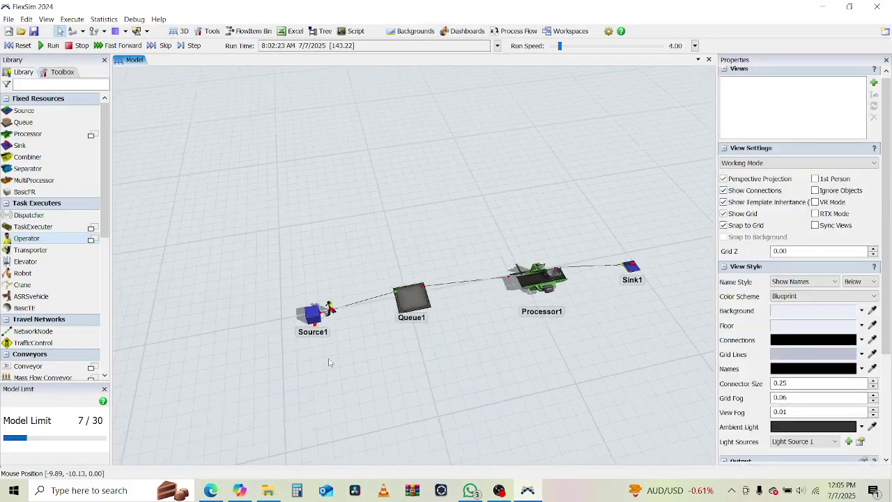
click(52, 45)
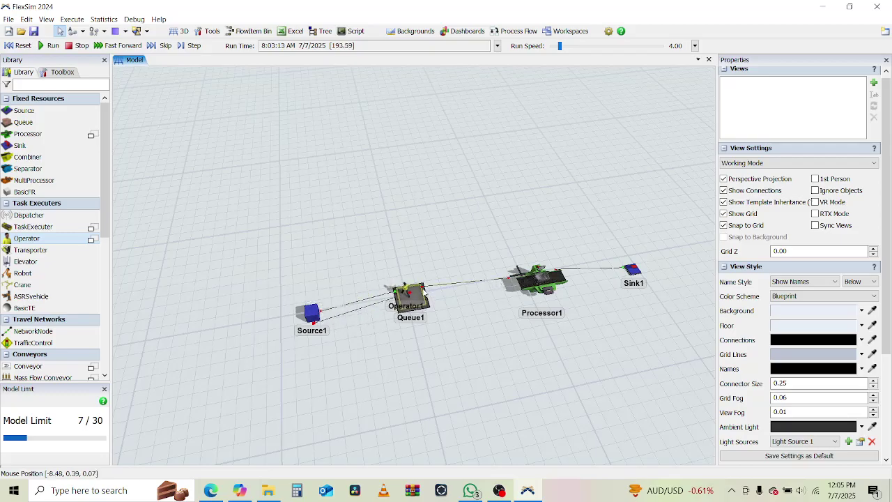
scroll(409, 291, up, 3)
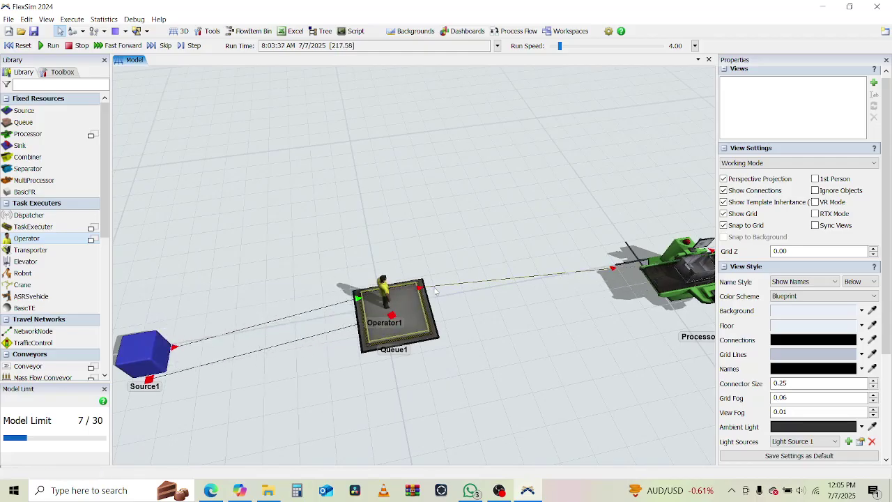
drag(622, 316, 339, 402)
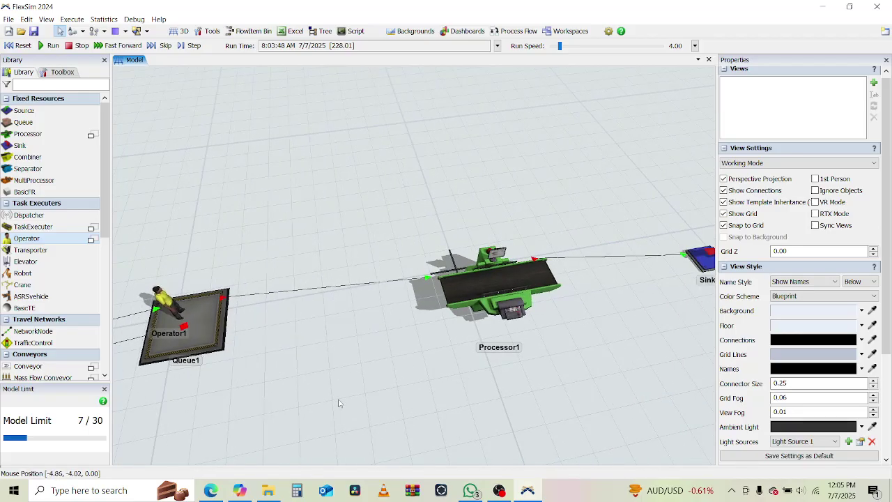
click(832, 7)
- Read the Center ports description in the documentation, highlighting the text on reference points, communication and task executers
scroll(740, 297, down, 2)
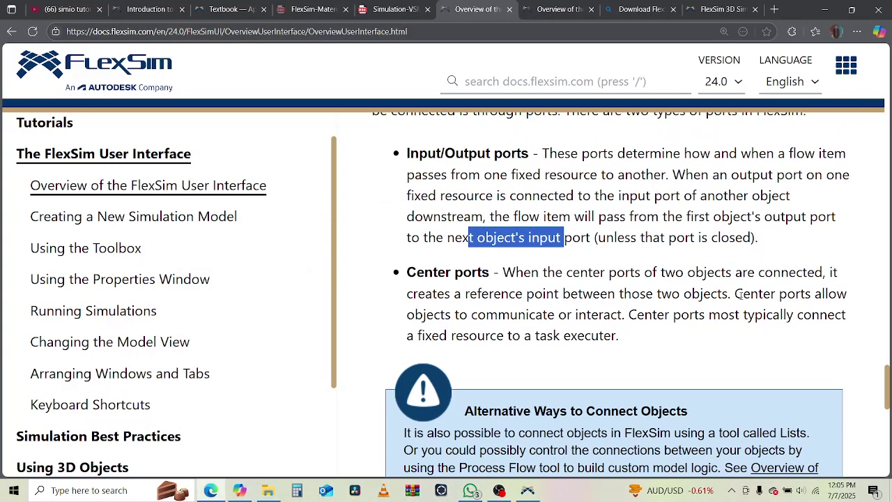
drag(540, 272, 797, 273)
drag(509, 293, 724, 293)
drag(787, 293, 836, 293)
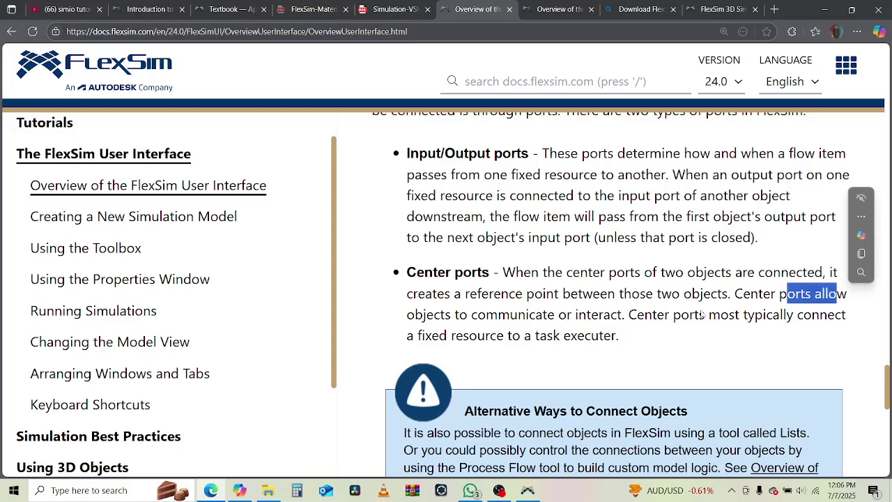
drag(485, 314, 823, 314)
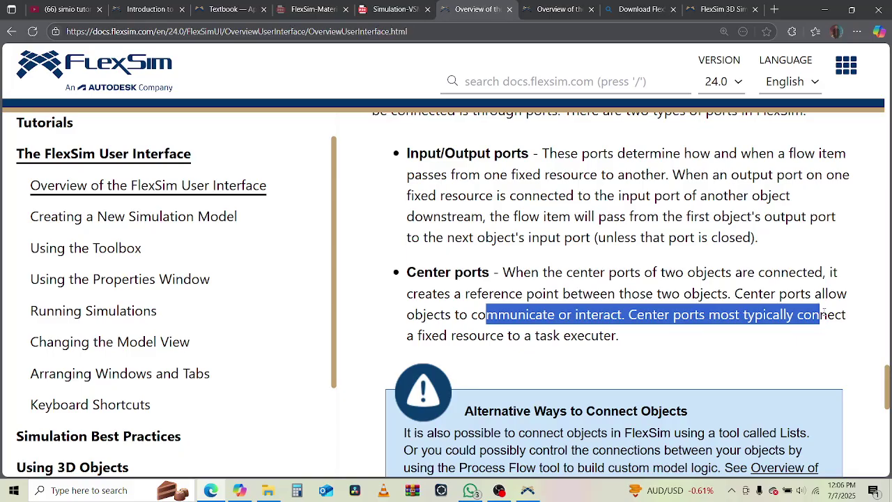
drag(584, 335, 462, 335)
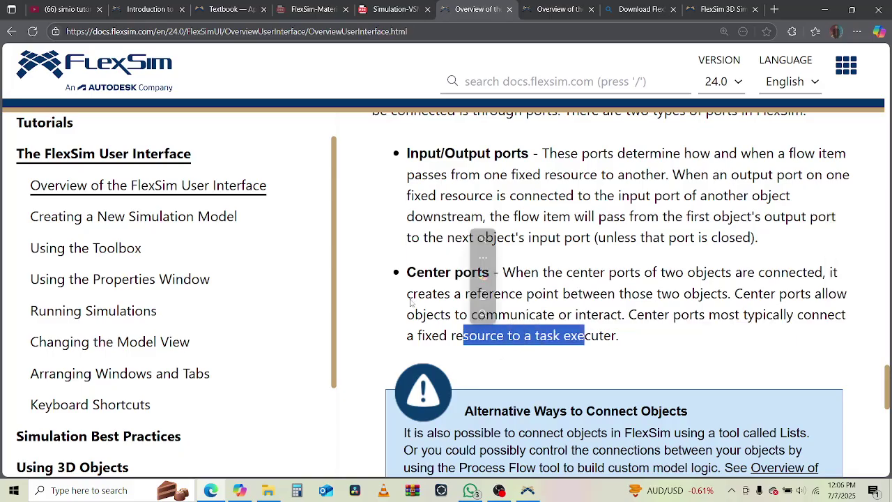
- Select Processor1 in the FlexSim model, and return to the documentation to highlight the Center ports term and its task executer sentence
click(527, 491)
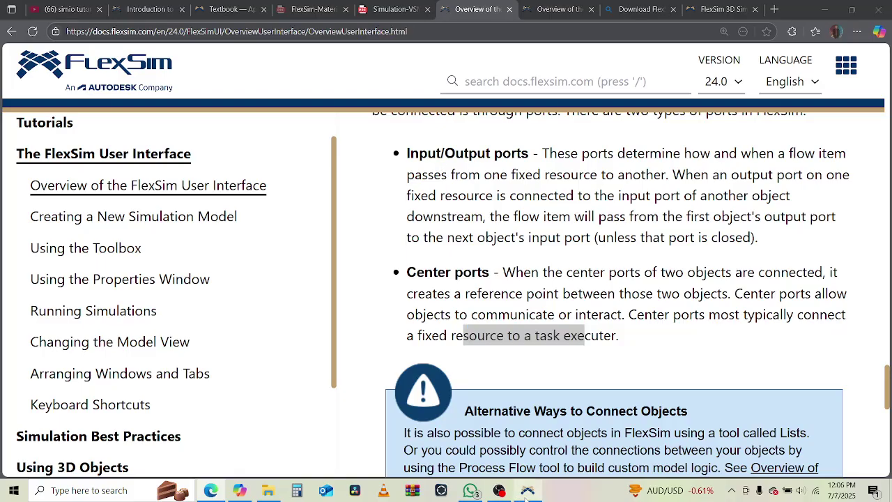
click(533, 280)
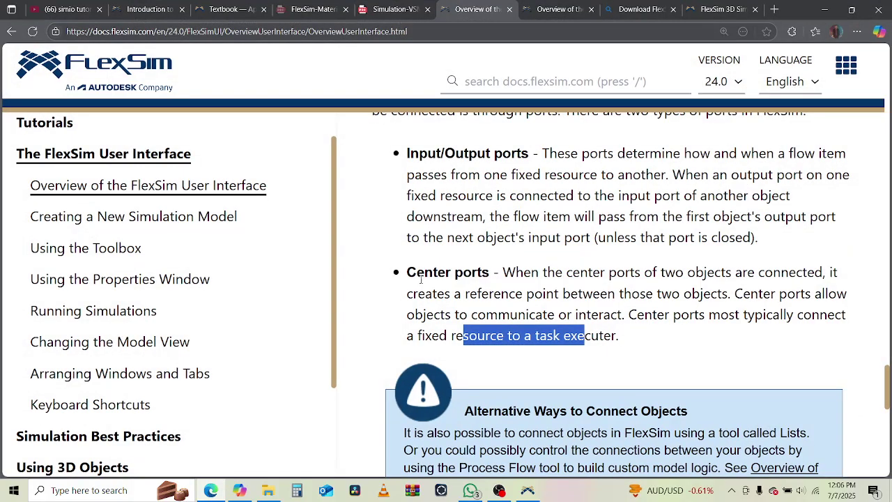
drag(409, 272, 491, 272)
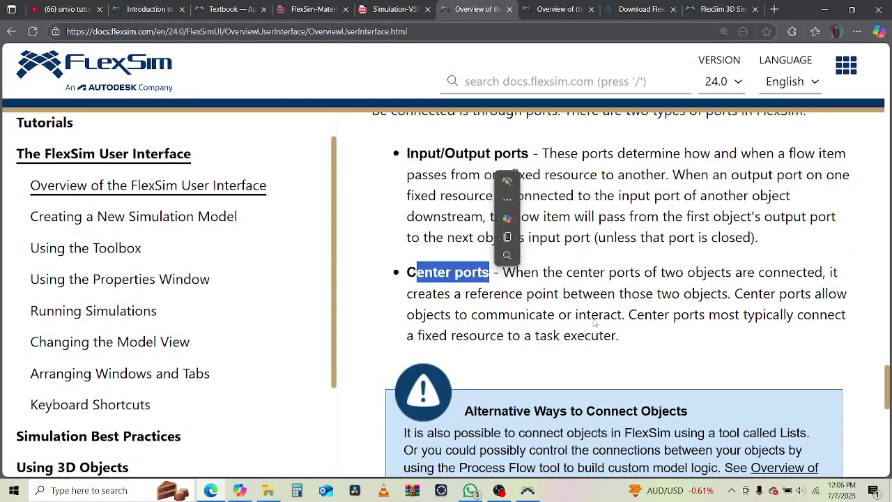
drag(441, 335, 633, 341)
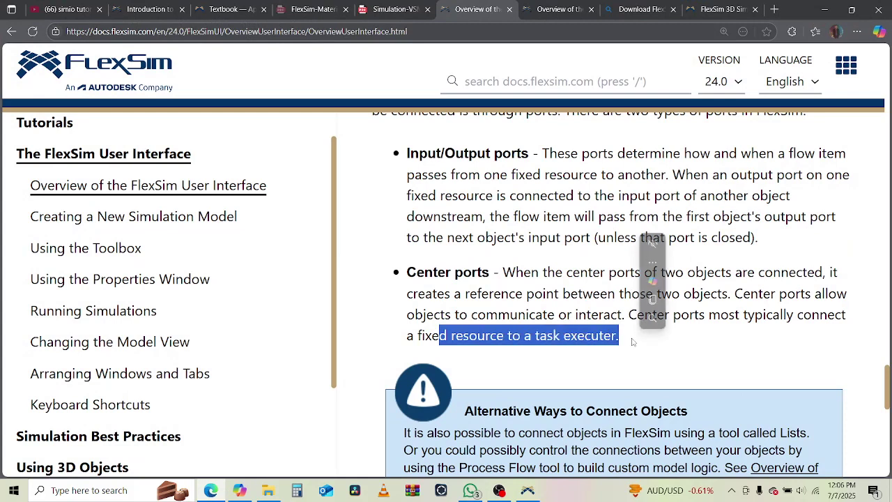
- Read the Alternative Ways to Connect Objects note, highlighting the text on Lists and the Process Flow tool
scroll(696, 327, down, 1)
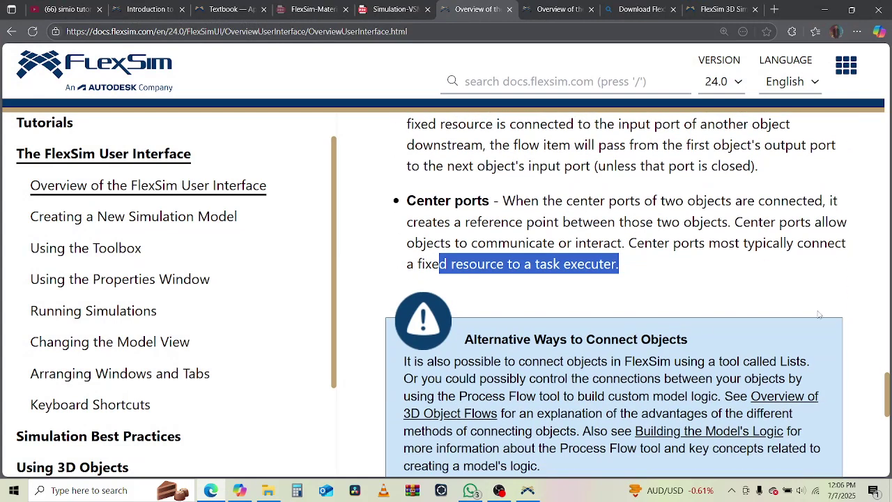
scroll(818, 314, down, 2)
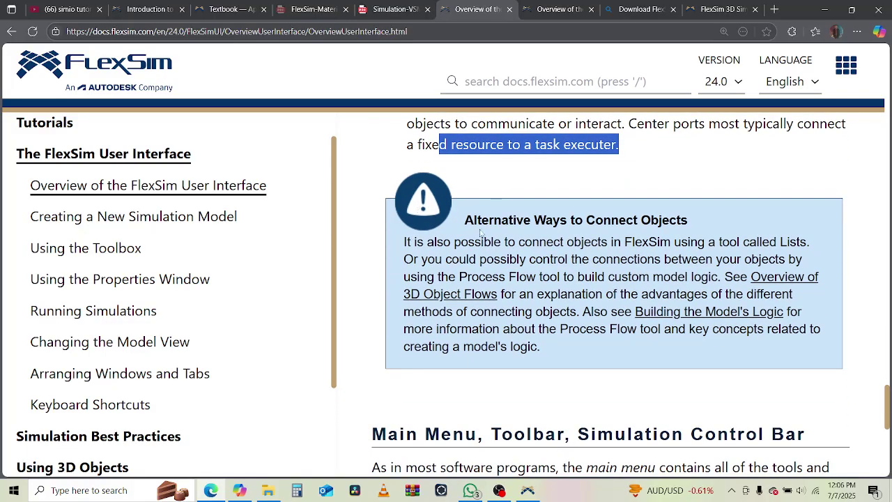
drag(413, 242, 790, 241)
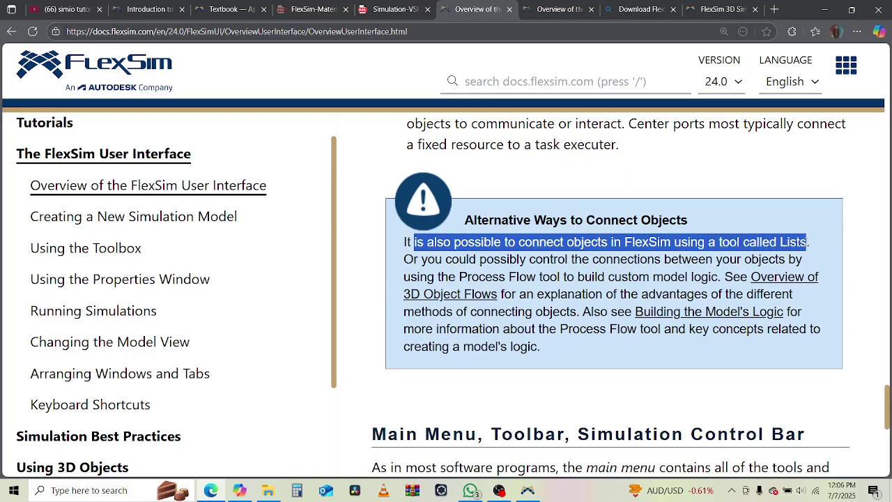
drag(458, 260, 797, 258)
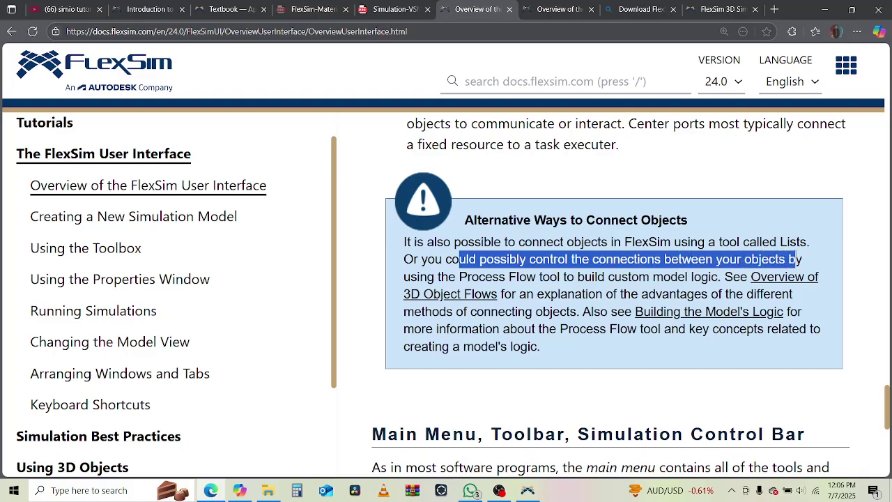
drag(436, 276, 717, 276)
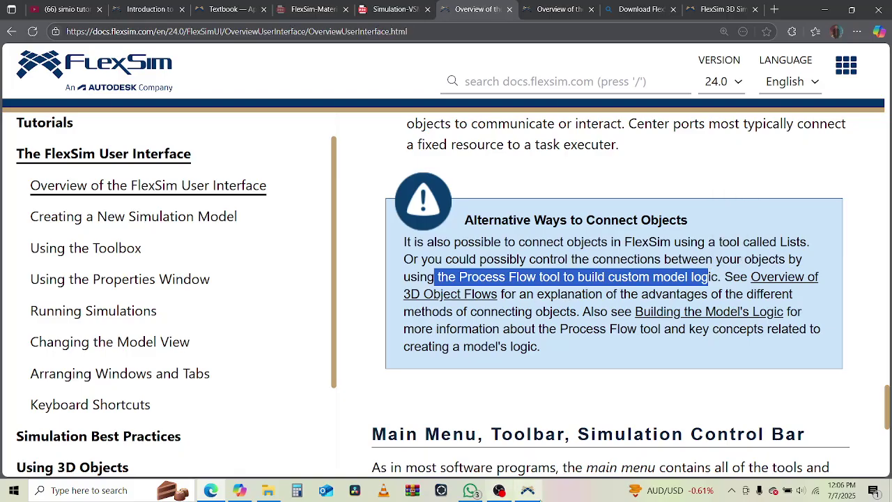
- Check the running model in FlexSim, and return to the documentation's Main Menu, Toolbar, Simulation Control Bar section
click(528, 489)
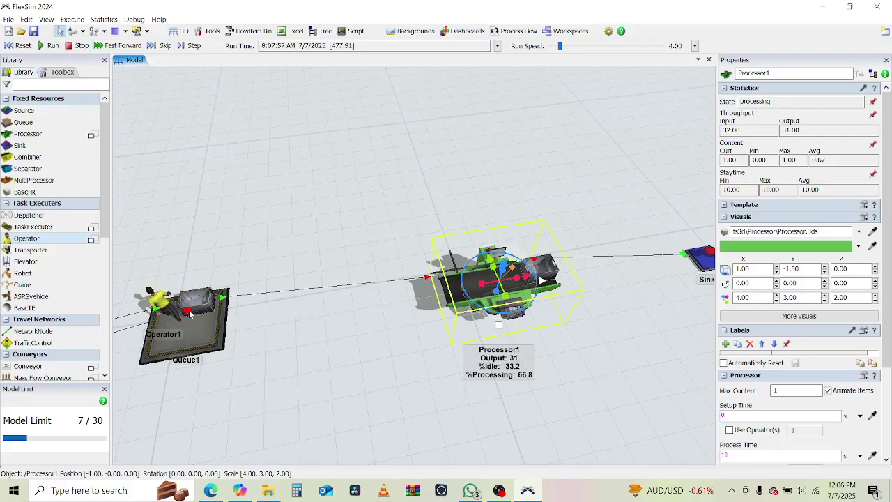
click(210, 489)
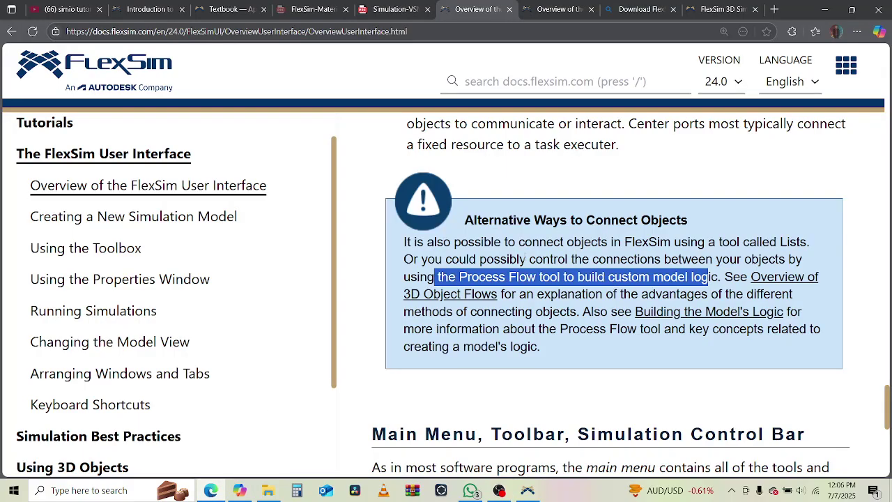
scroll(526, 257, down, 3)
scroll(524, 256, down, 1)
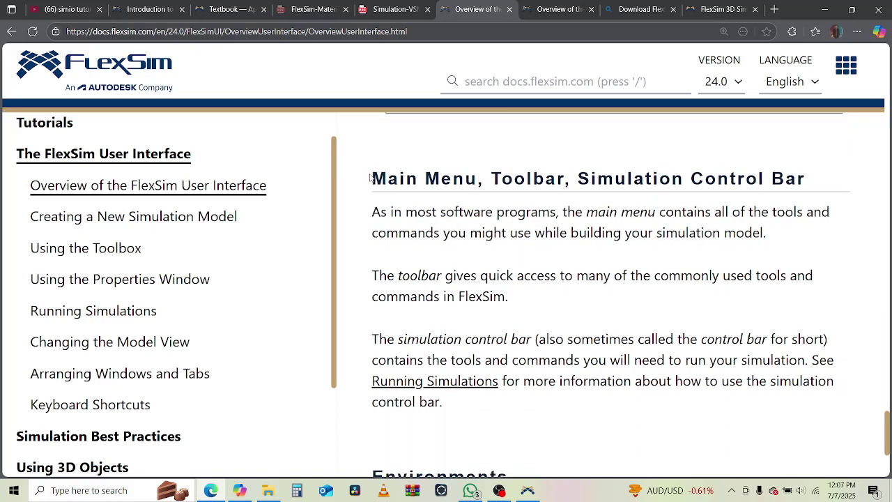
- Read the Main Menu, Toolbar, Simulation Control Bar section, highlighting its heading and the main menu description
drag(374, 179, 825, 184)
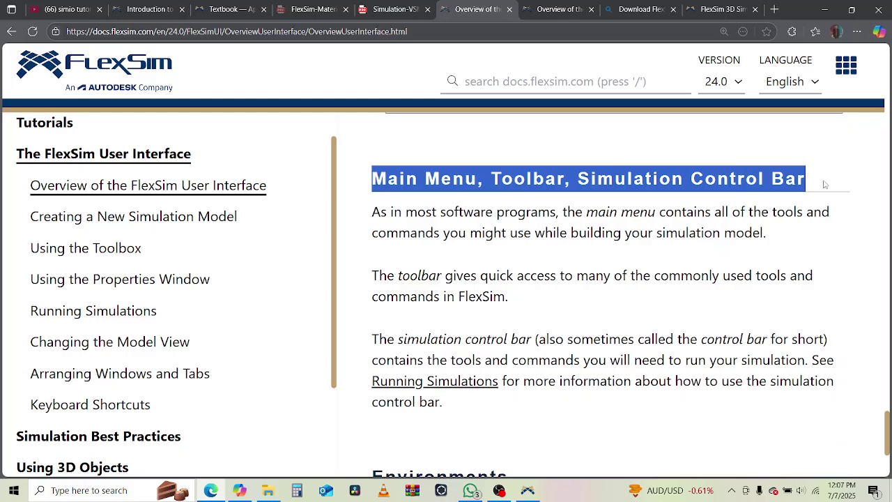
drag(382, 212, 558, 213)
click(619, 212)
drag(619, 212, 829, 213)
click(402, 238)
drag(402, 239, 764, 234)
- Compare the main menu description with the FlexSim window, and return to the documentation
click(528, 490)
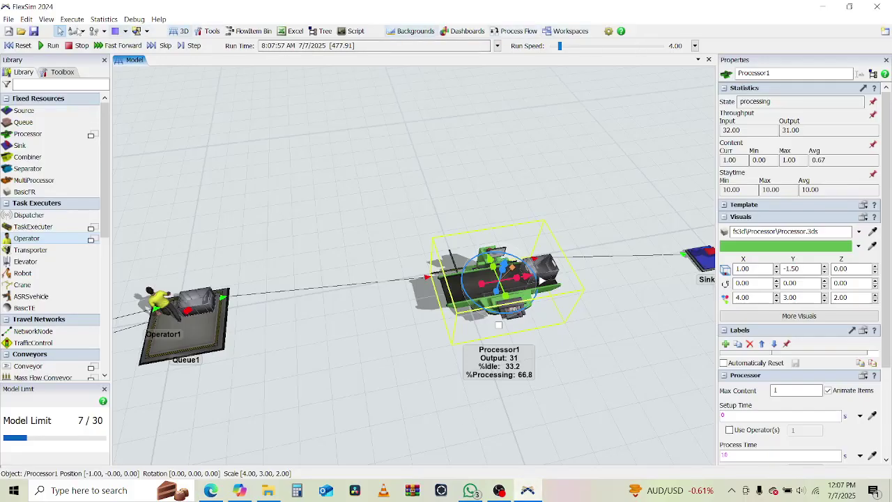
click(211, 490)
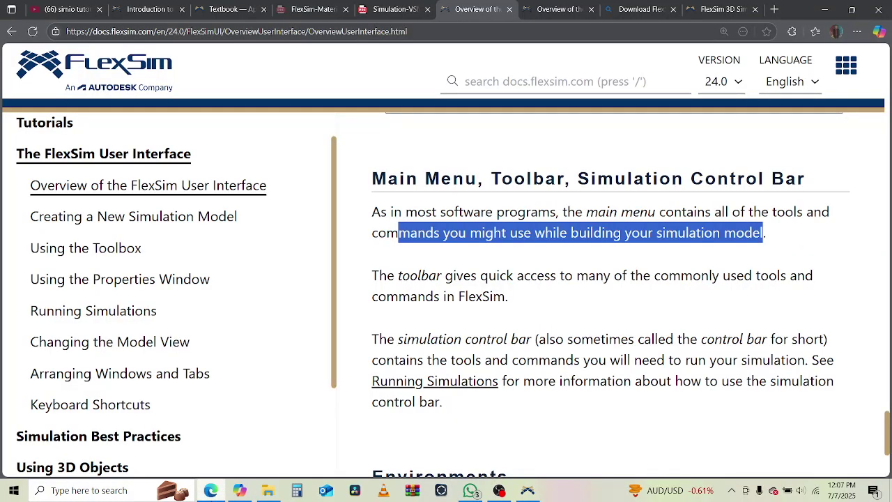
click(211, 489)
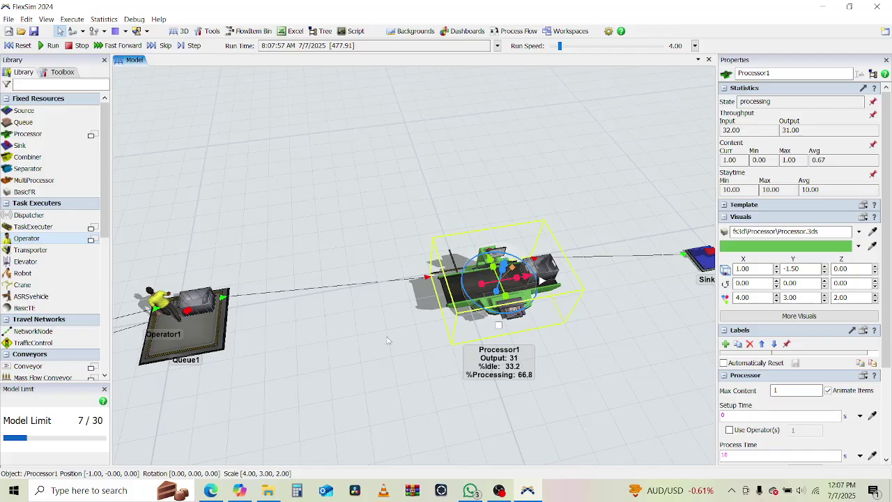
click(210, 490)
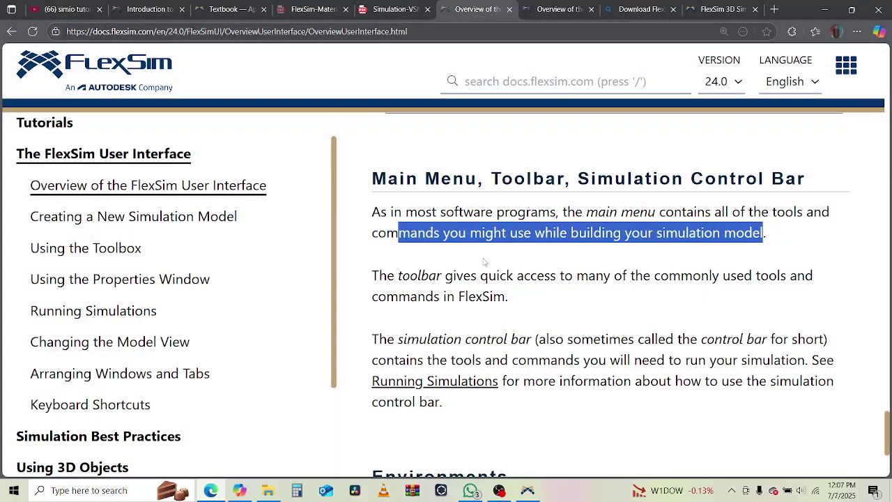
- Read the toolbar and simulation control bar descriptions, highlighting the text on quick access and on tools for running the simulation
drag(396, 276, 545, 296)
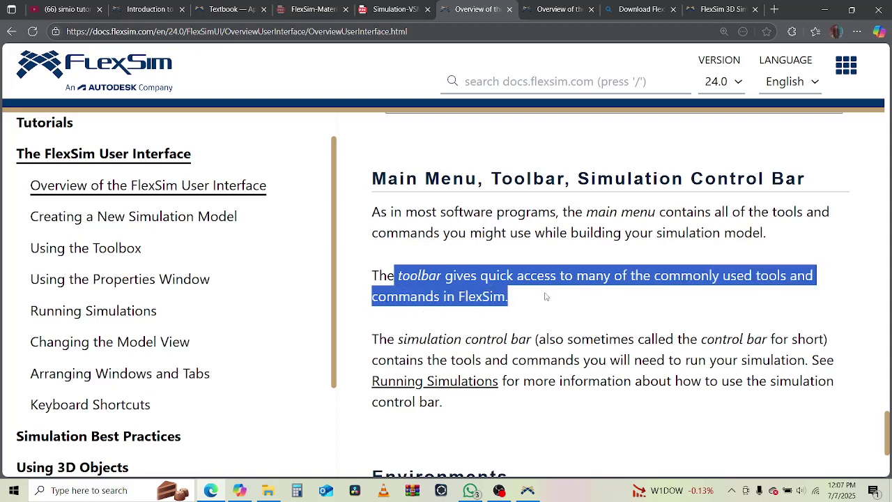
scroll(545, 296, down, 1)
click(522, 337)
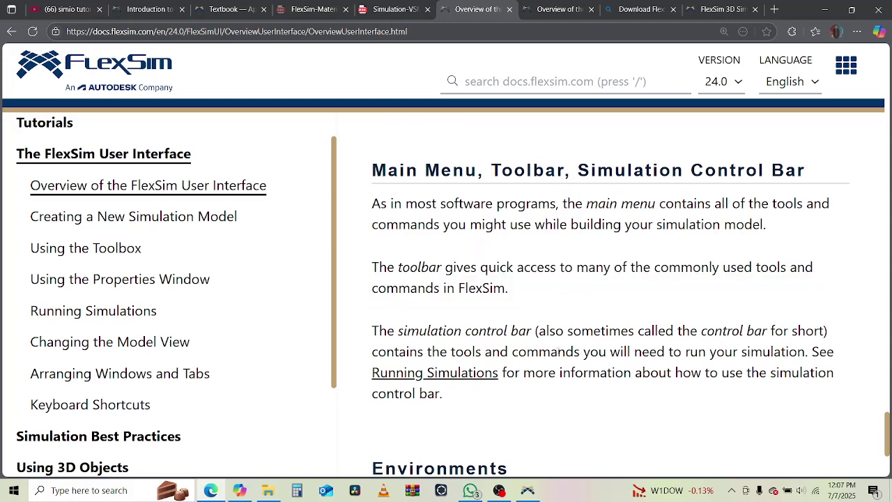
drag(417, 331, 825, 331)
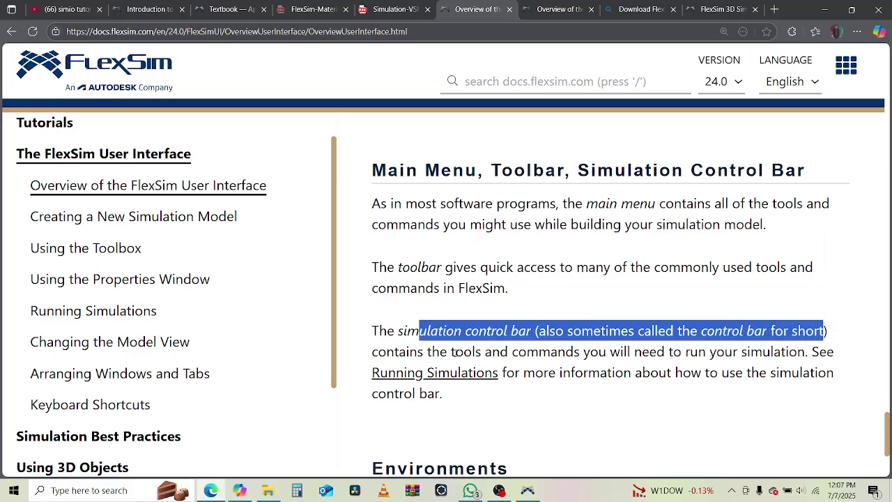
drag(440, 352, 788, 352)
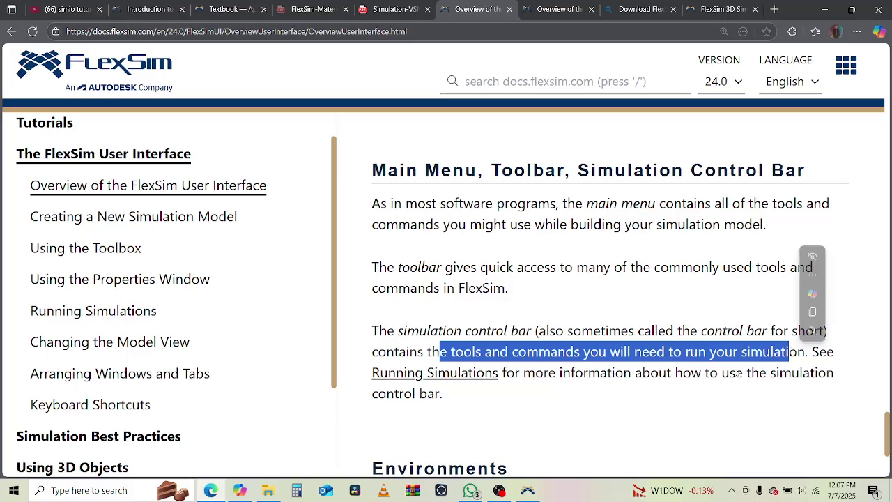
scroll(697, 348, down, 3)
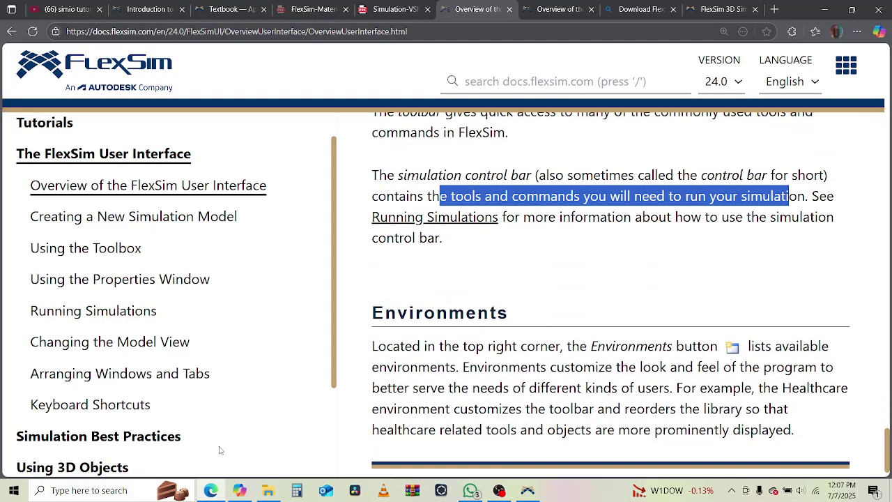
- Switch to FlexSim, reset the model and run the simulation from the start
click(213, 492)
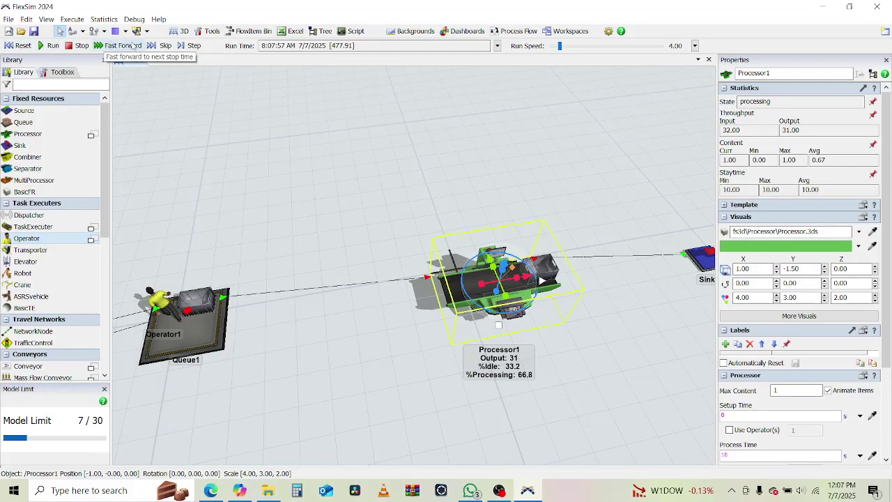
click(9, 45)
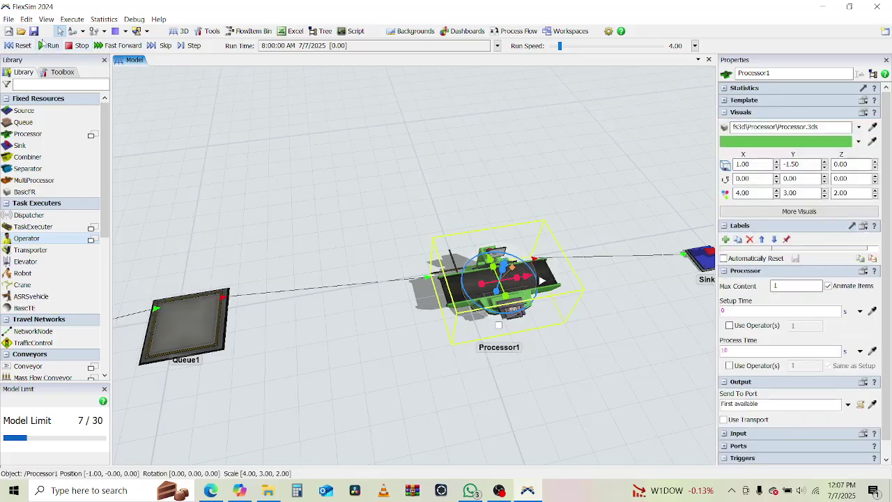
click(50, 46)
scroll(307, 212, down, 5)
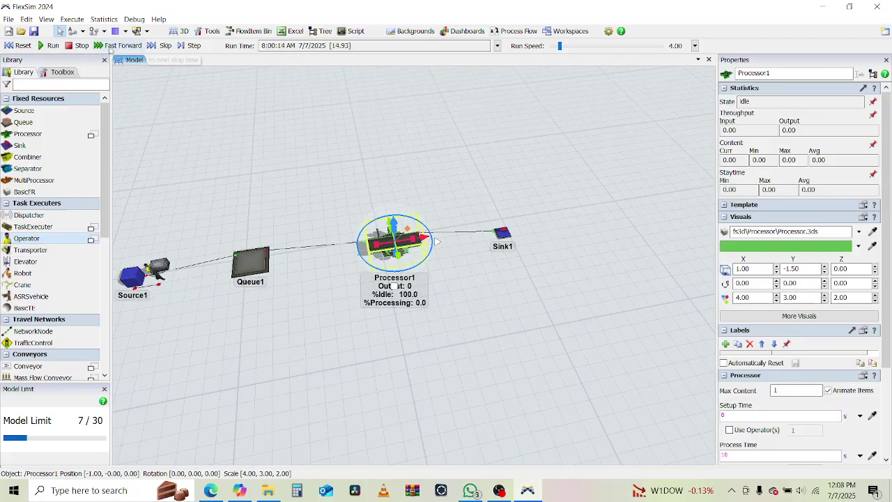
- Fast forward the simulation, stop it, and reset the model to its start time
click(111, 46)
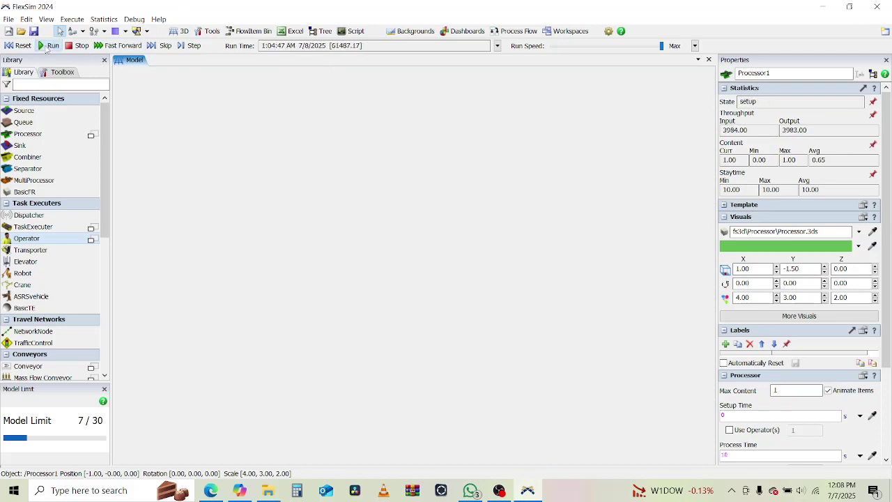
click(79, 46)
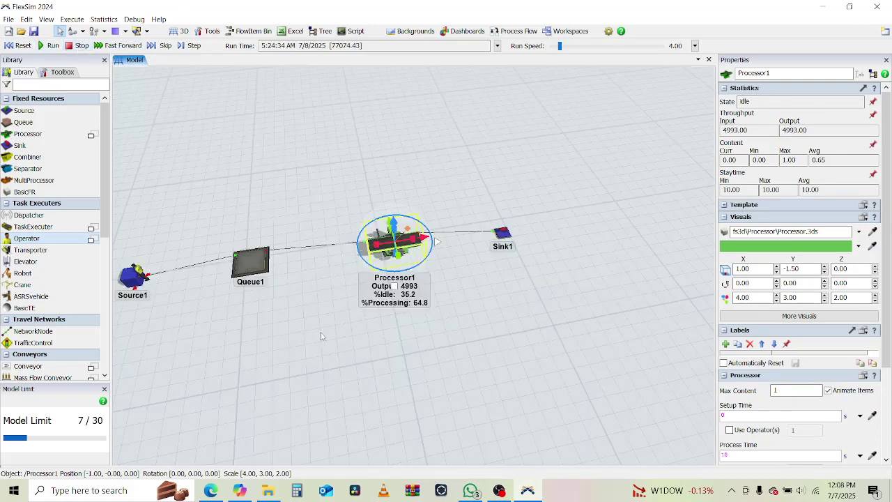
drag(321, 335, 360, 335)
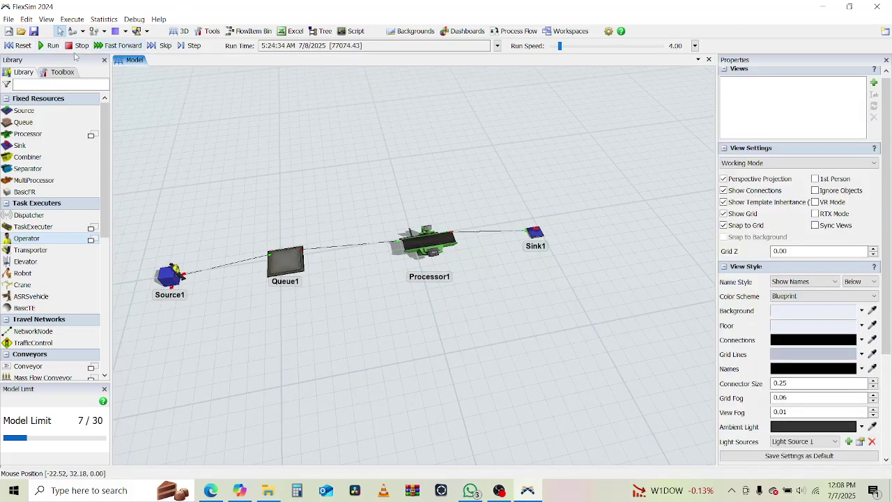
click(21, 45)
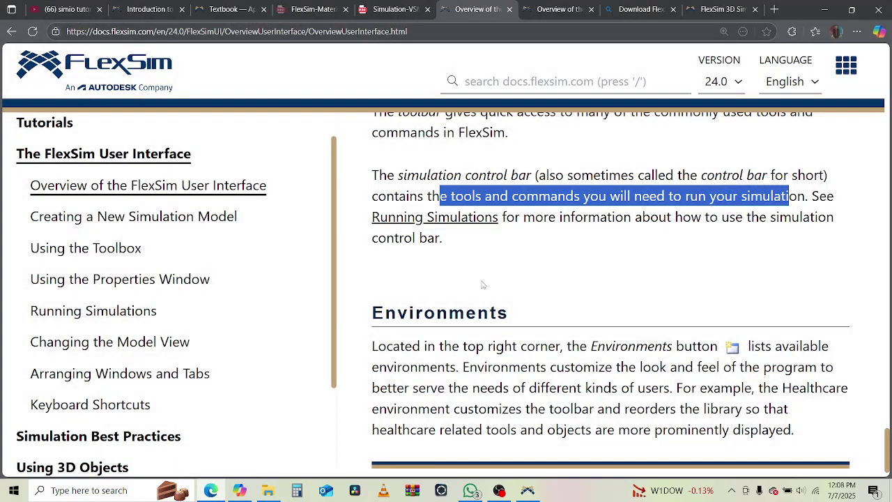
- Read the Environments section in the documentation, highlighting its heading and the text on where the Environments button is located
scroll(481, 284, down, 1)
click(432, 297)
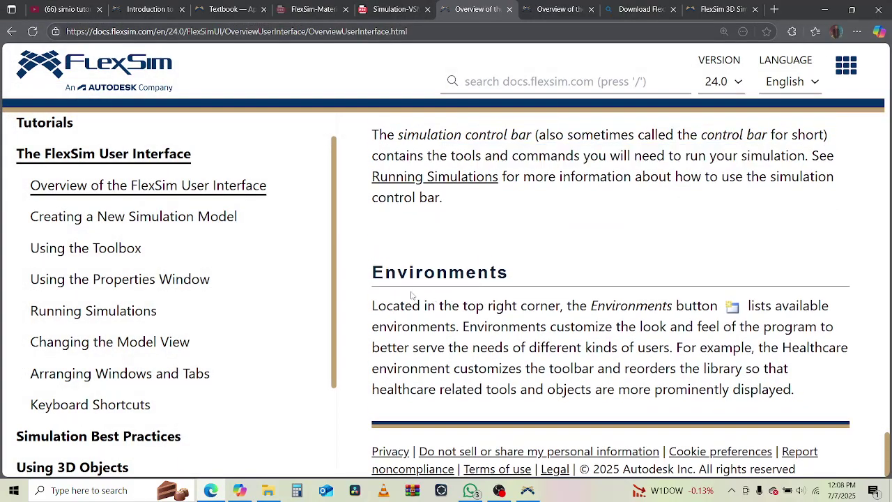
drag(383, 273, 524, 274)
drag(378, 305, 717, 308)
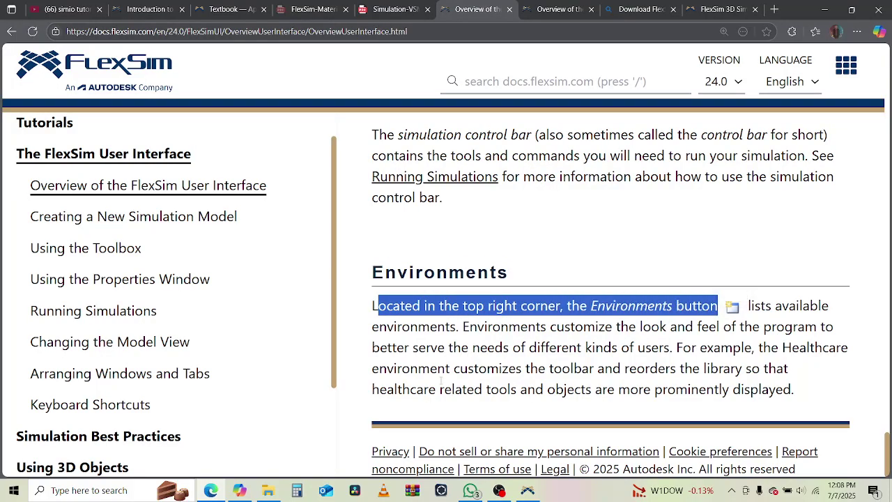
- Switch to FlexSim and activate the Healthcare environment
click(213, 492)
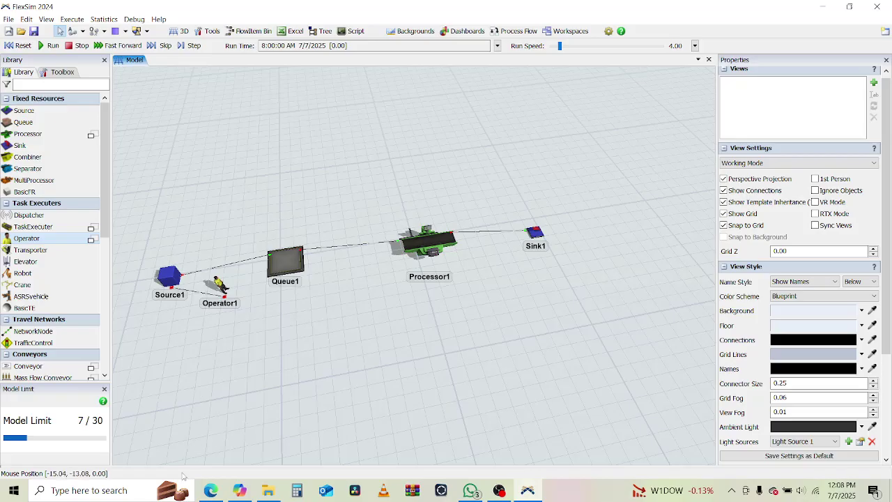
click(212, 489)
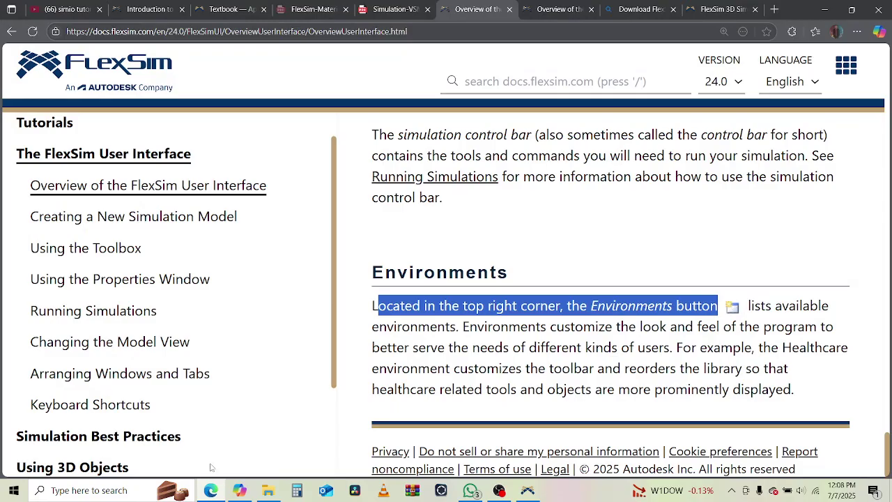
click(211, 489)
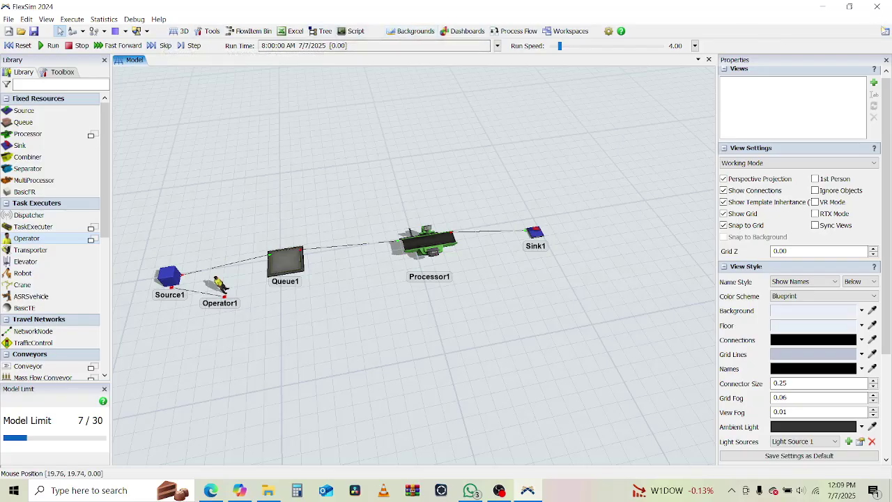
click(883, 33)
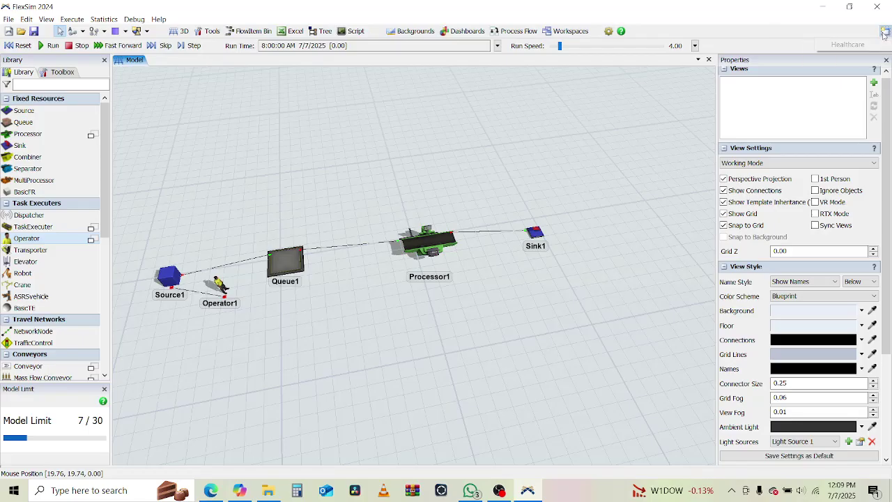
click(847, 44)
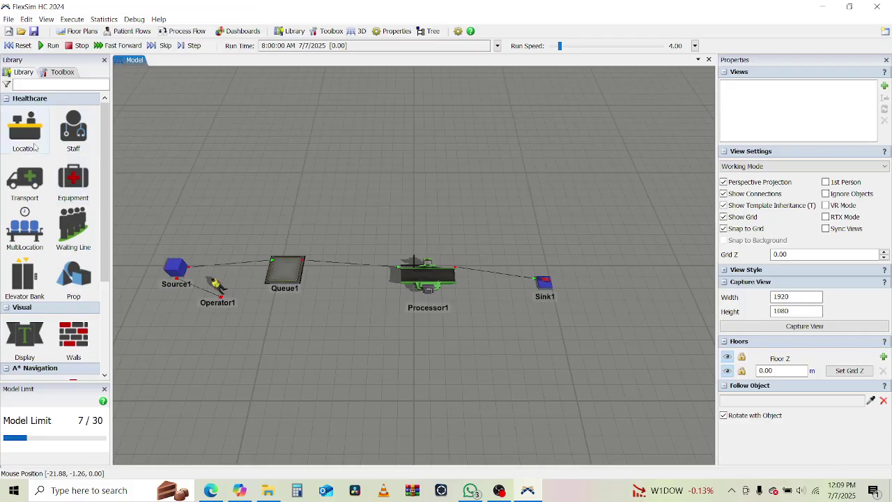
- Browse the Healthcare object library, and exit the Healthcare environment
scroll(69, 189, down, 3)
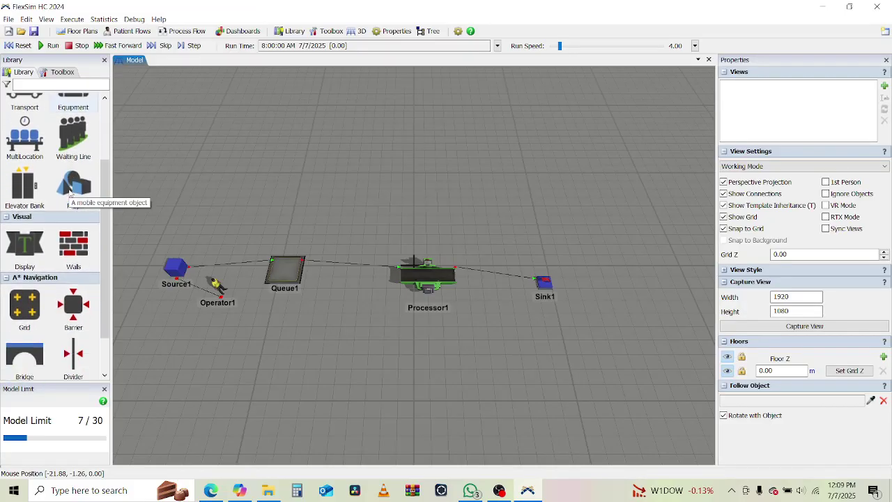
scroll(70, 189, up, 4)
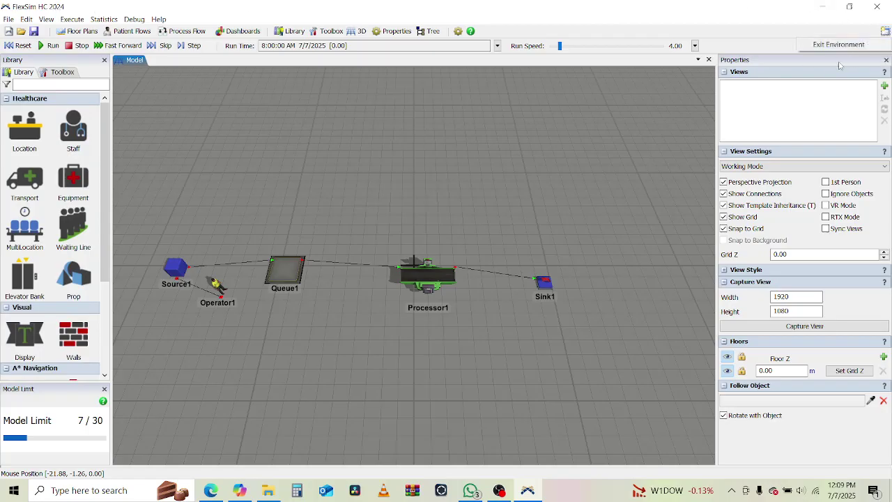
click(843, 47)
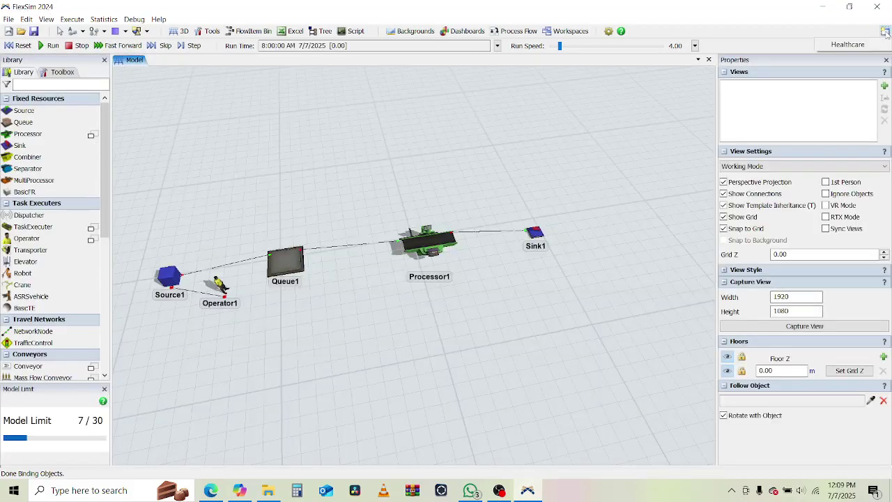
- Activate the Healthcare environment again to look through its library objects, and exit back to the standard environment
click(834, 46)
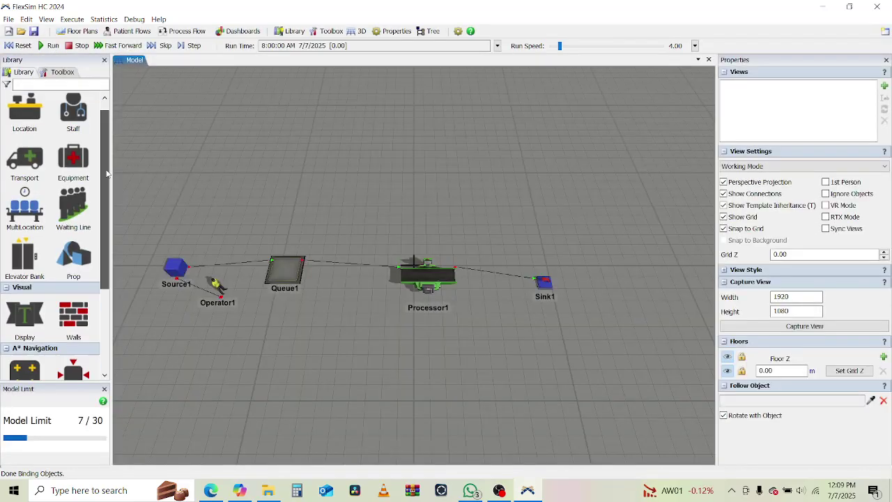
mouse_move(104, 167)
mouse_down()
mouse_move(111, 285)
mouse_move(115, 76)
mouse_up()
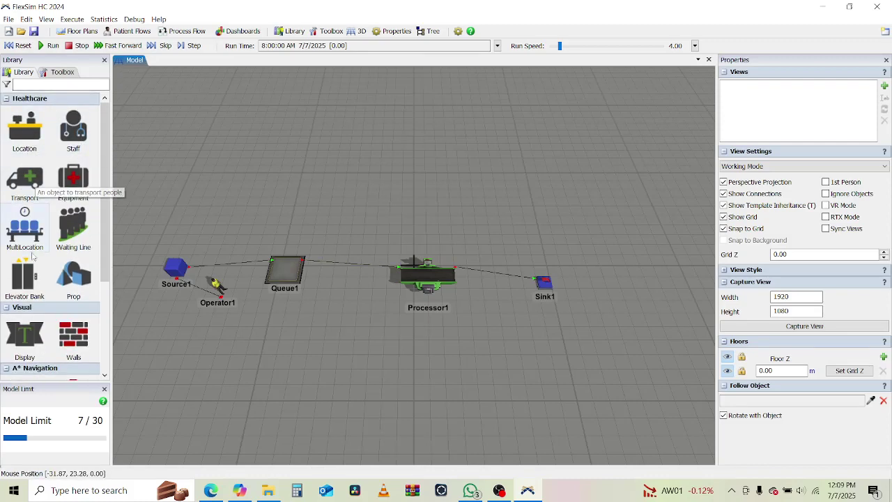
scroll(40, 306, down, 5)
scroll(40, 305, up, 5)
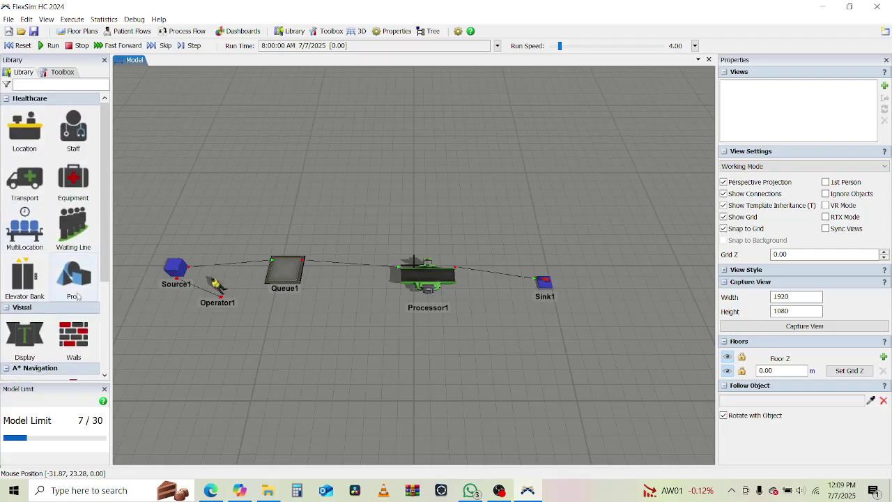
click(886, 32)
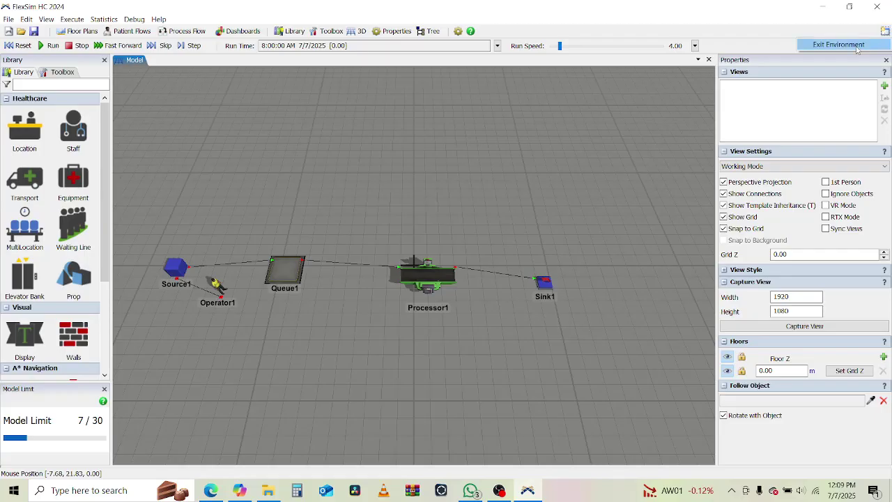
click(857, 46)
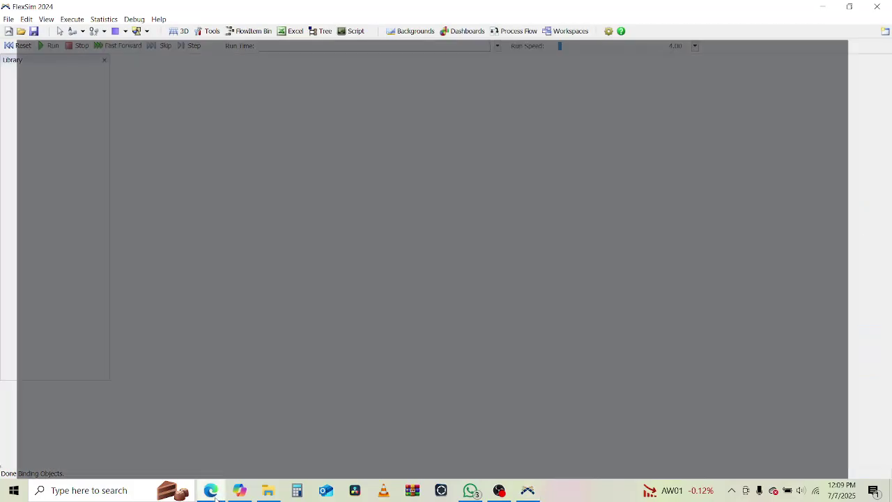
- Return to the documentation in the browser and go from the Environments section back to Ports and Port Connections
click(211, 491)
scroll(531, 240, down, 1)
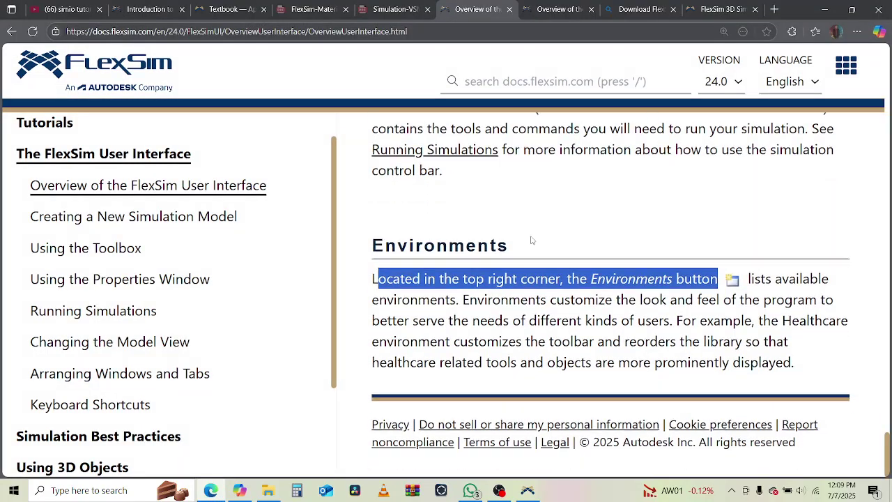
scroll(531, 240, up, 1)
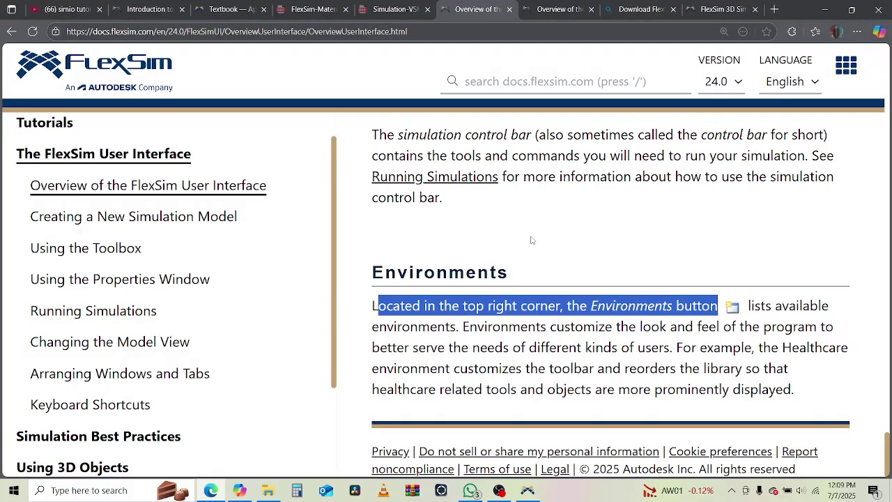
scroll(530, 239, up, 15)
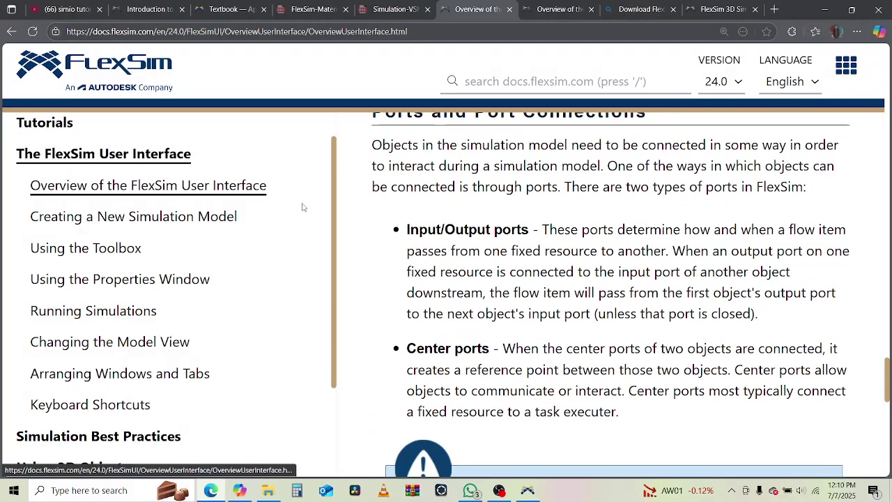
- Open the FlexSim Basics Tutorial Overview from the Tutorials section of the documentation and skim its introduction
ctrl+scroll(303, 205, down, 1)
ctrl+scroll(302, 206, down, 2)
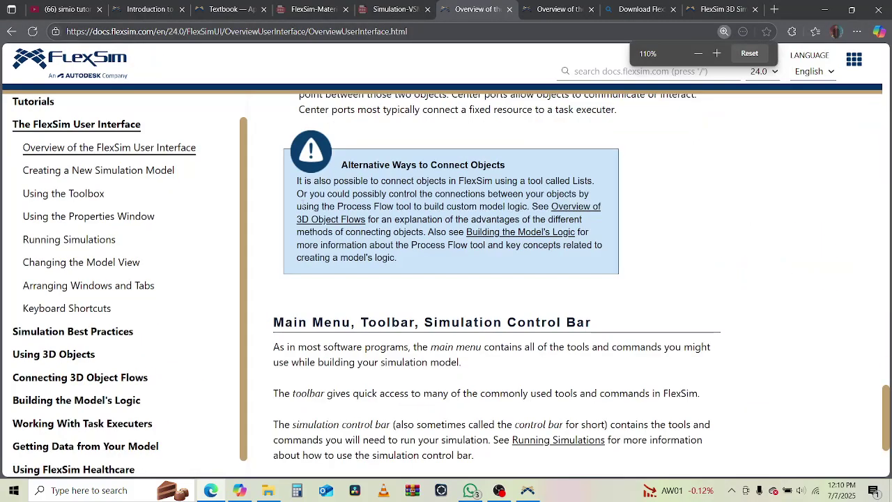
scroll(148, 276, up, 1)
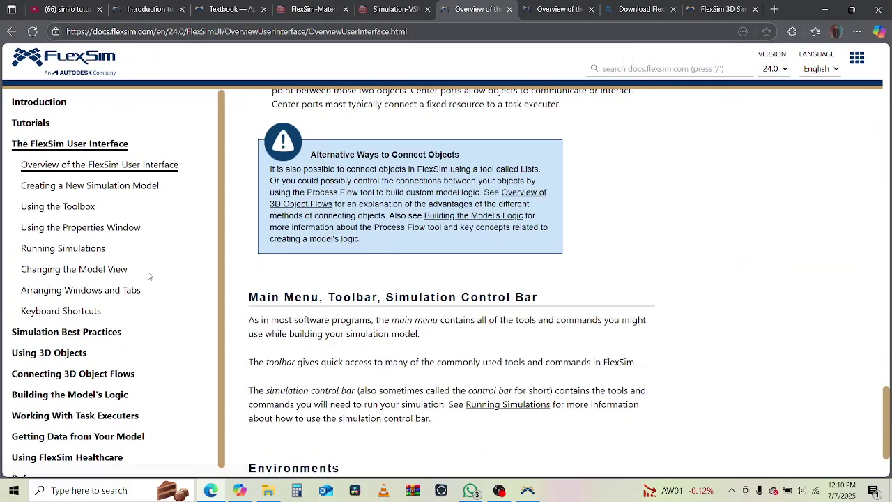
click(32, 124)
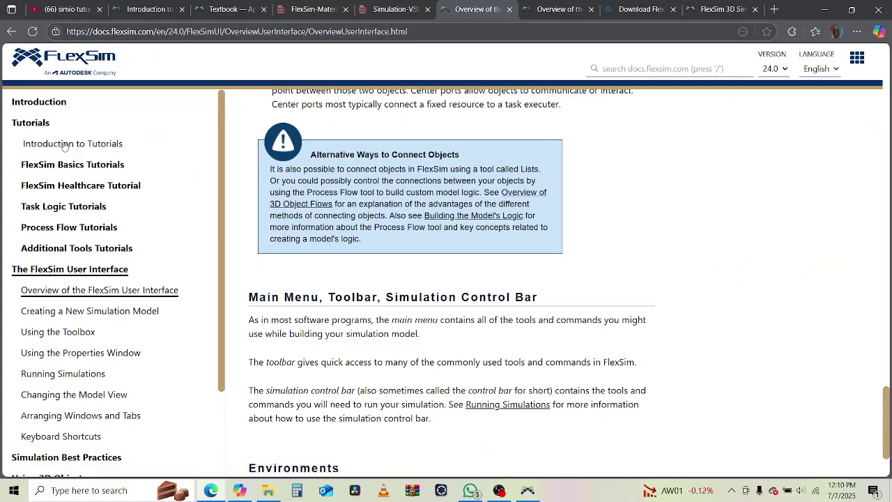
click(33, 165)
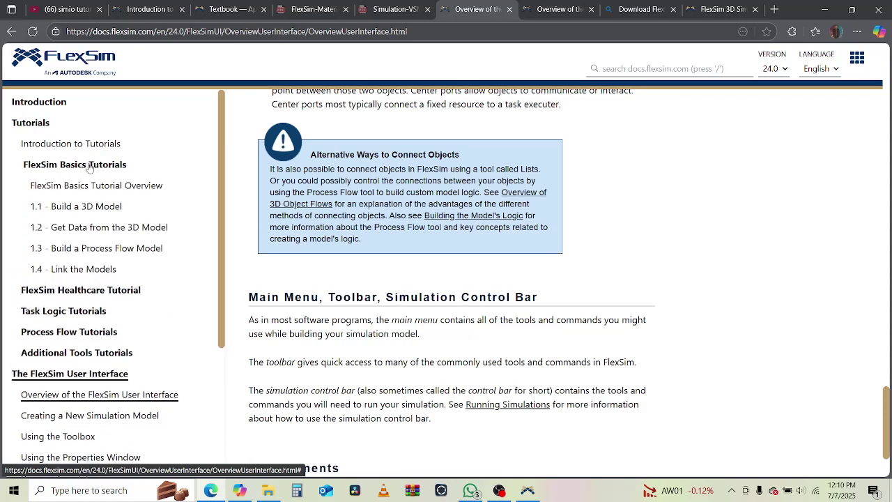
click(62, 187)
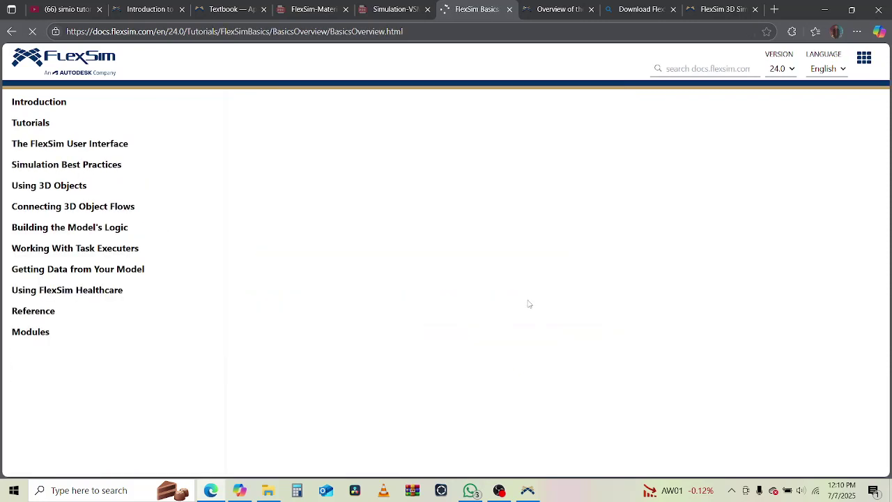
scroll(695, 263, down, 8)
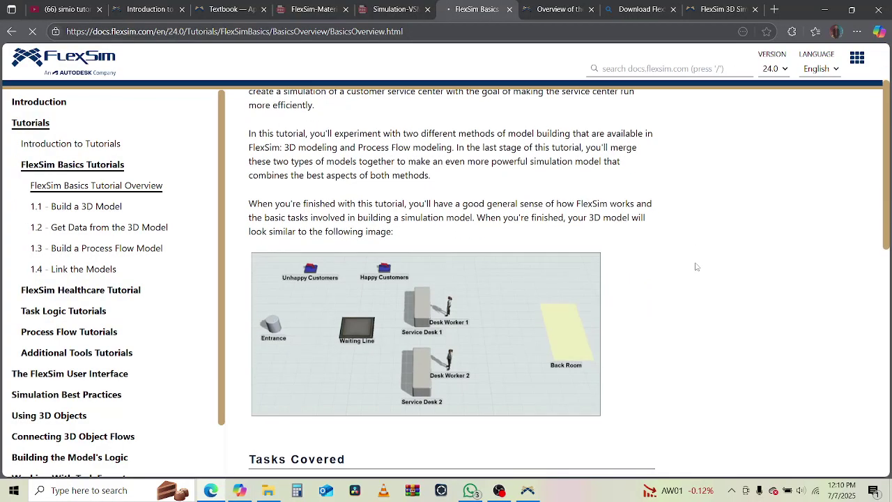
scroll(696, 267, down, 1)
scroll(696, 267, up, 10)
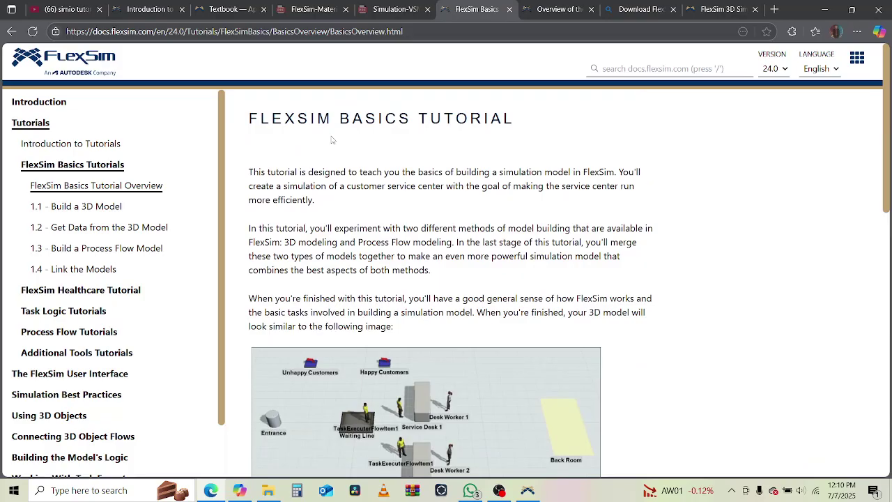
- Read the opening paragraphs of the FlexSim Basics Tutorial on its purpose and the two model building methods
drag(260, 172, 541, 173)
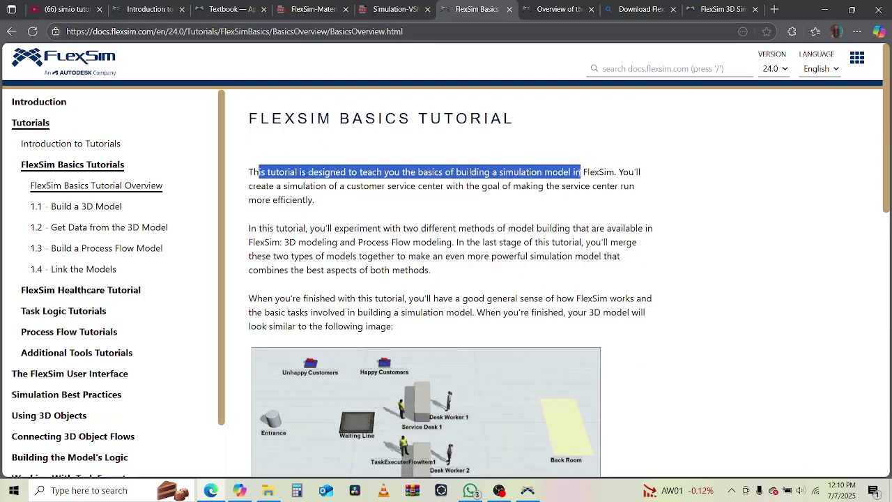
drag(607, 172, 606, 172)
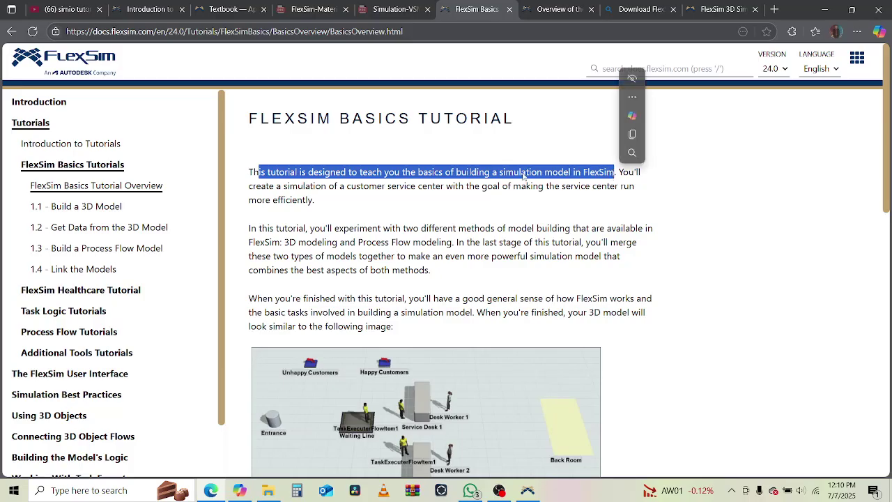
click(259, 187)
drag(258, 186, 375, 188)
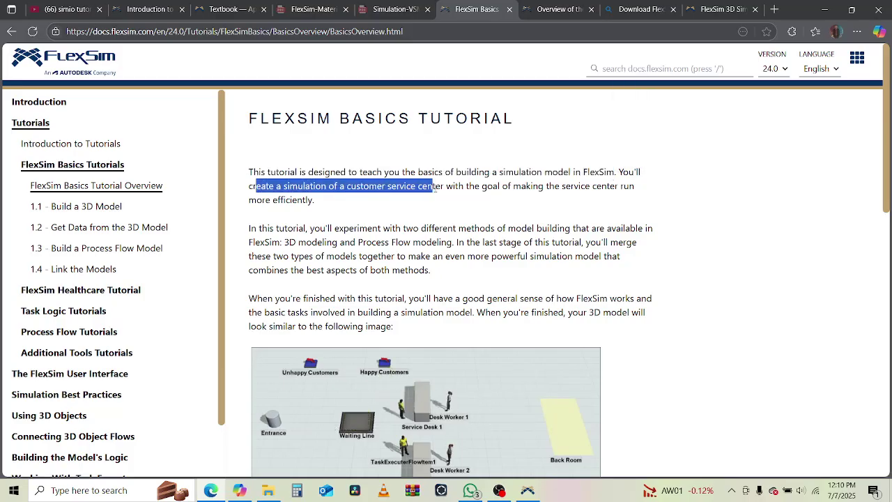
drag(434, 187, 640, 191)
drag(257, 200, 324, 200)
drag(261, 228, 658, 228)
drag(289, 241, 576, 242)
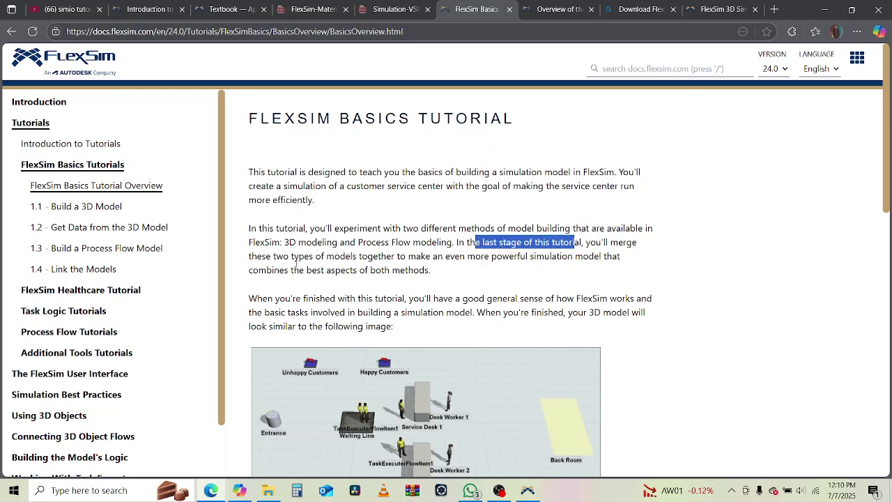
drag(291, 270, 387, 256)
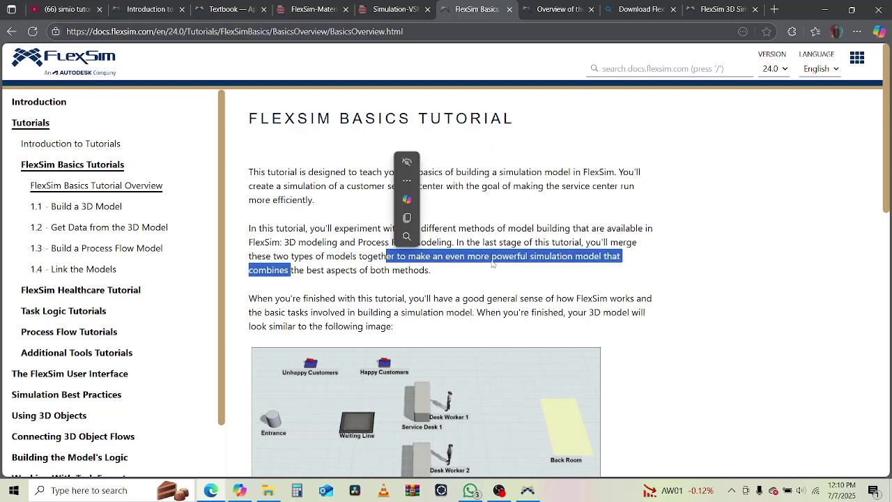
click(662, 267)
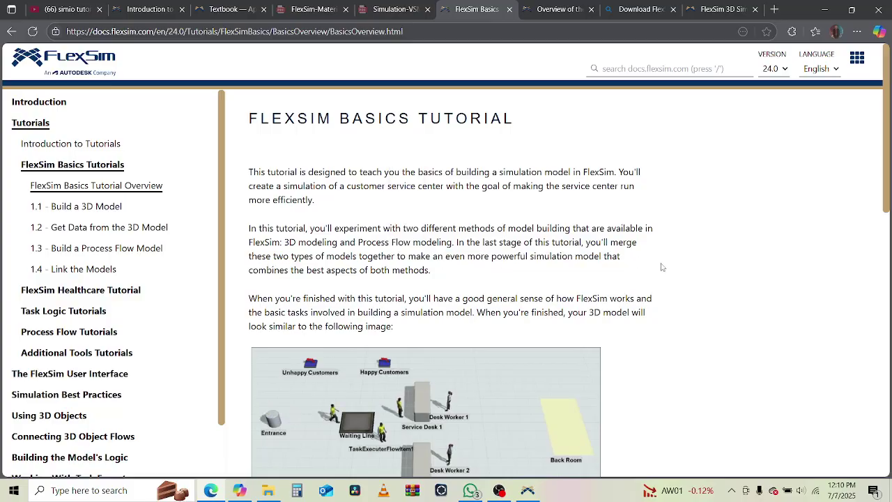
- Read the paragraph on the tutorial's learning outcome, examine the finished 3D model image, and look over the Tasks Covered section
scroll(661, 267, down, 3)
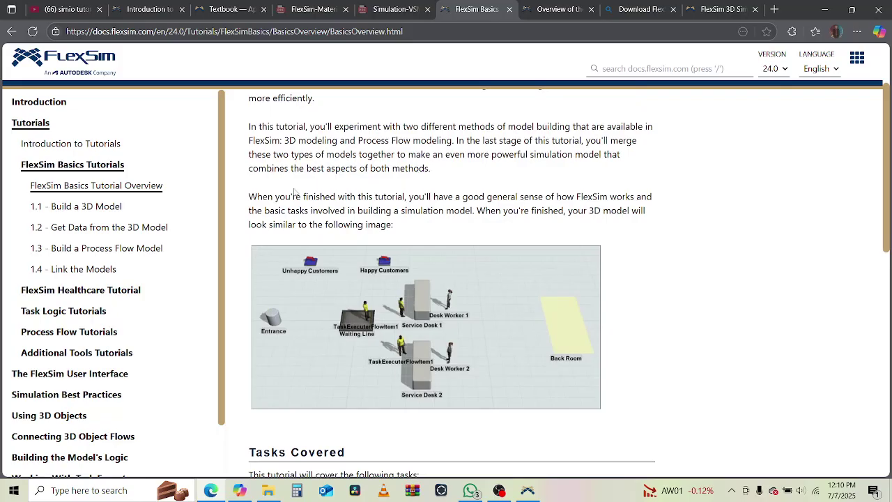
drag(273, 199, 413, 199)
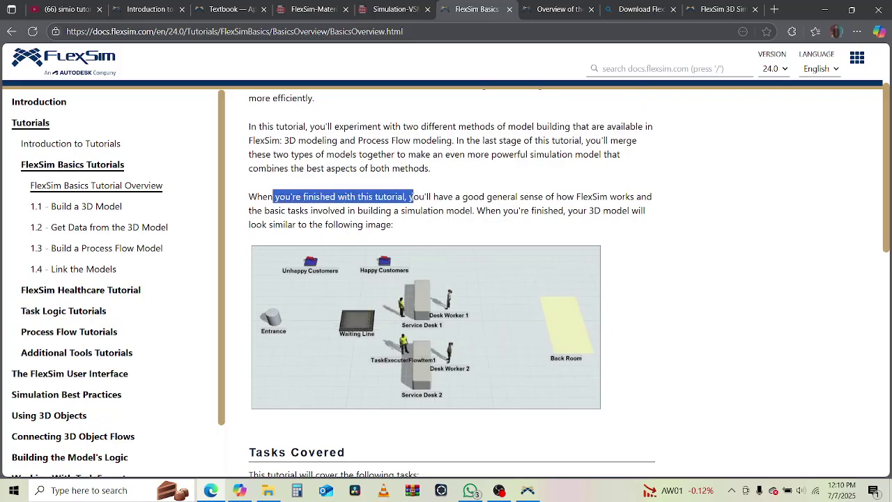
drag(485, 197, 628, 195)
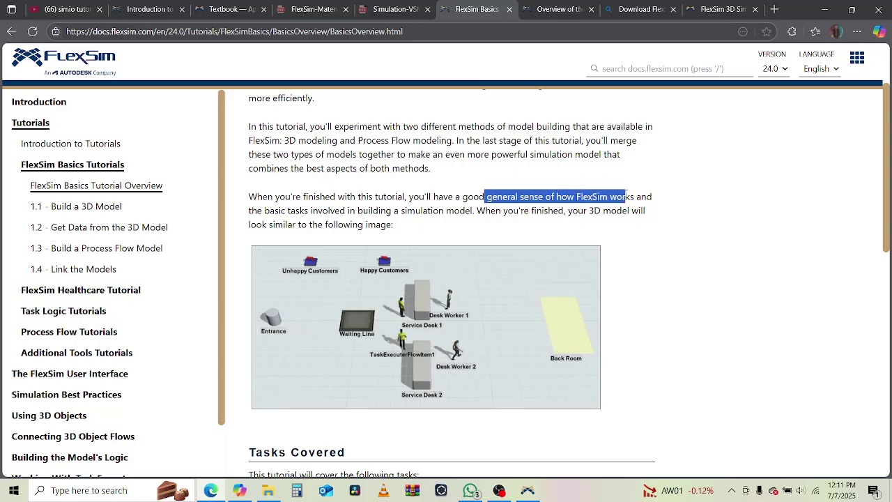
click(297, 206)
drag(297, 207, 632, 210)
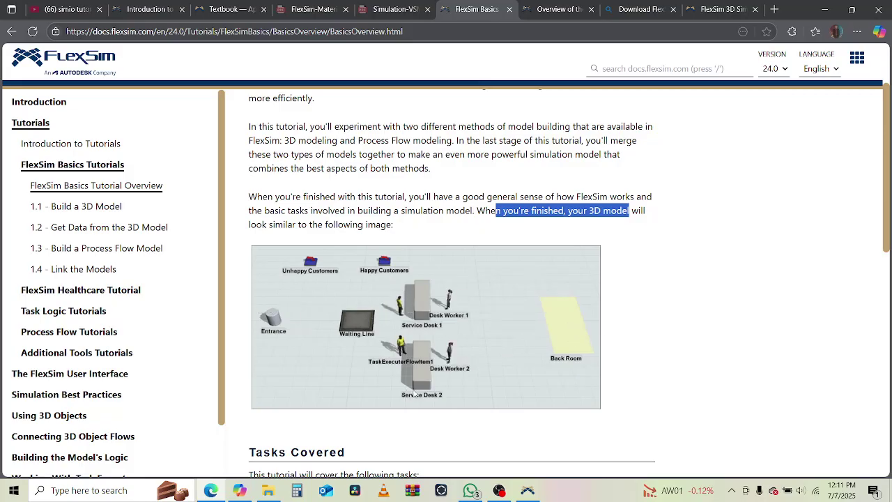
scroll(739, 327, down, 5)
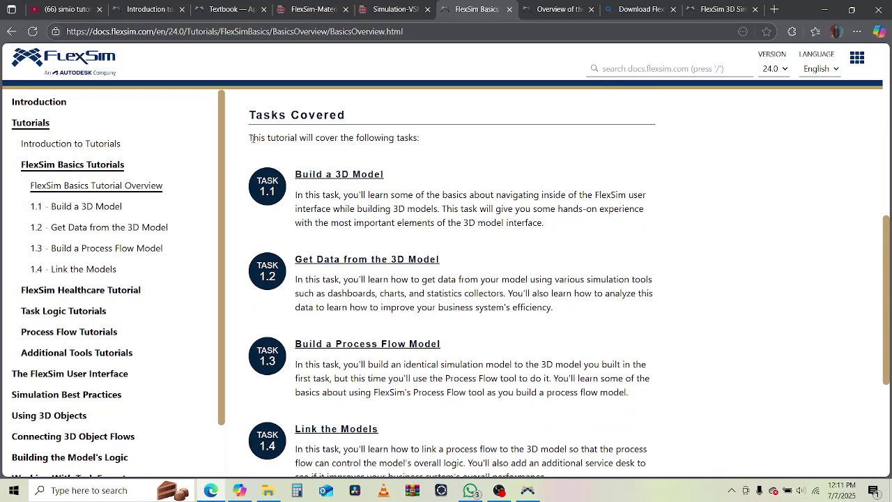
drag(251, 138, 420, 138)
click(533, 193)
scroll(533, 193, up, 8)
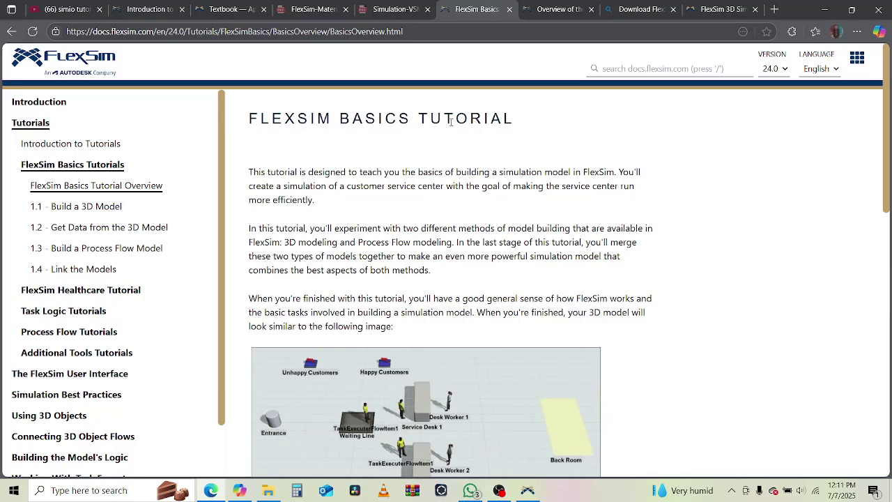
scroll(450, 121, down, 8)
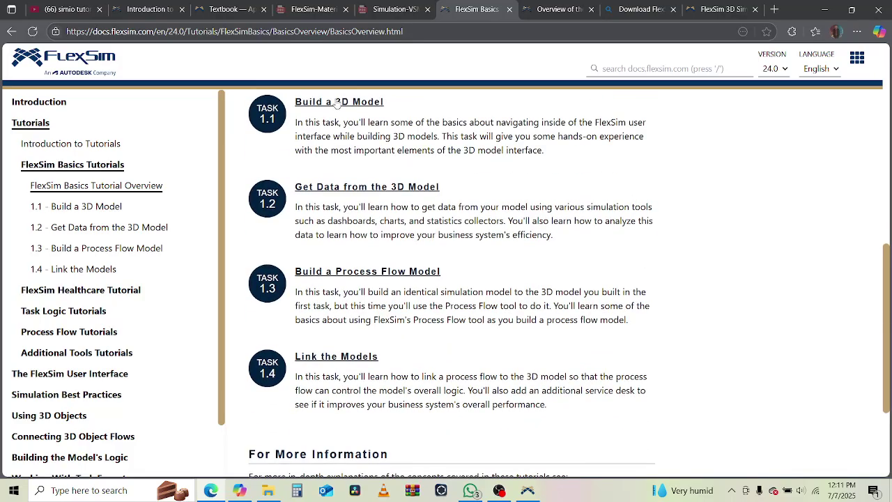
- Read the descriptions of task 1.1 Build a 3D Model and task 1.2 Get Data from the 3D Model
drag(307, 123, 648, 122)
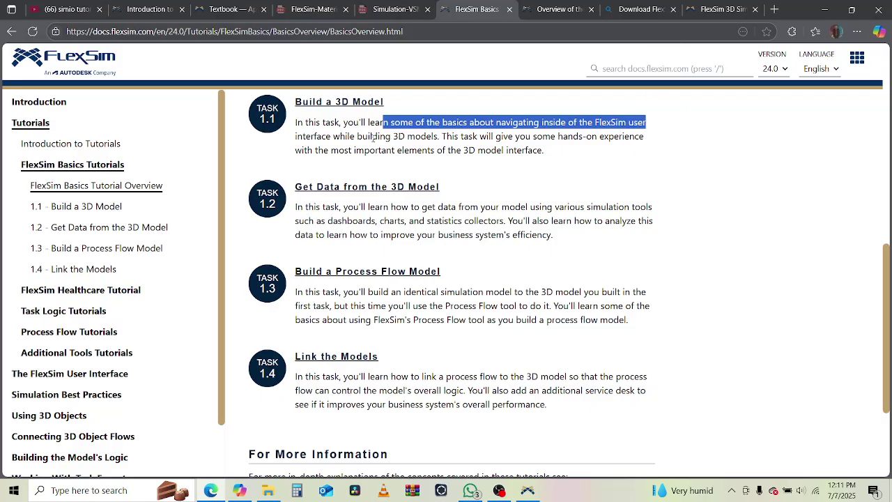
drag(349, 137, 439, 137)
click(496, 138)
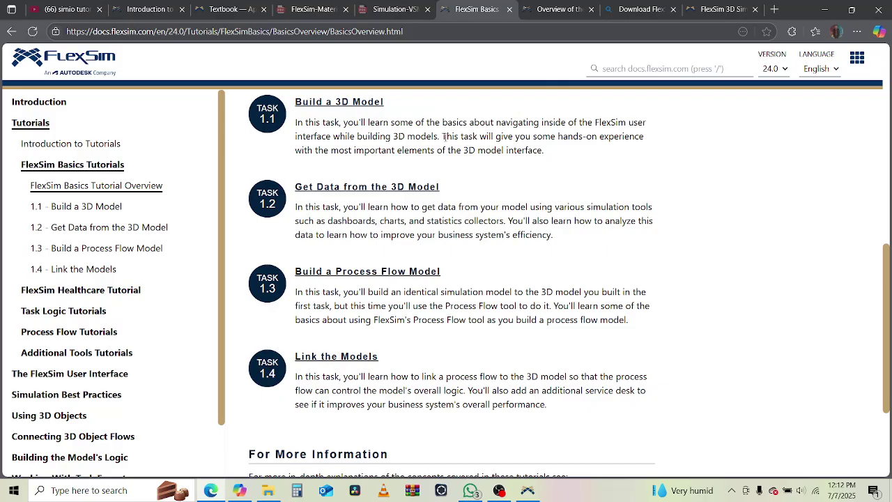
drag(440, 136, 630, 146)
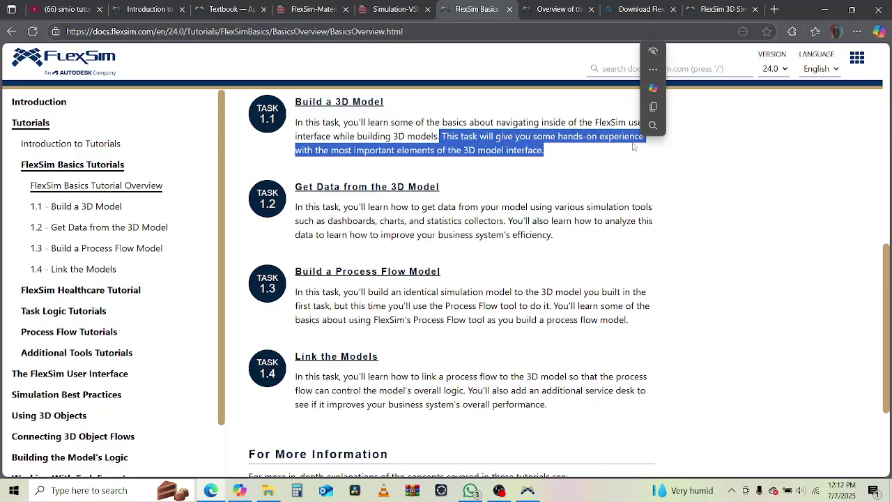
click(502, 149)
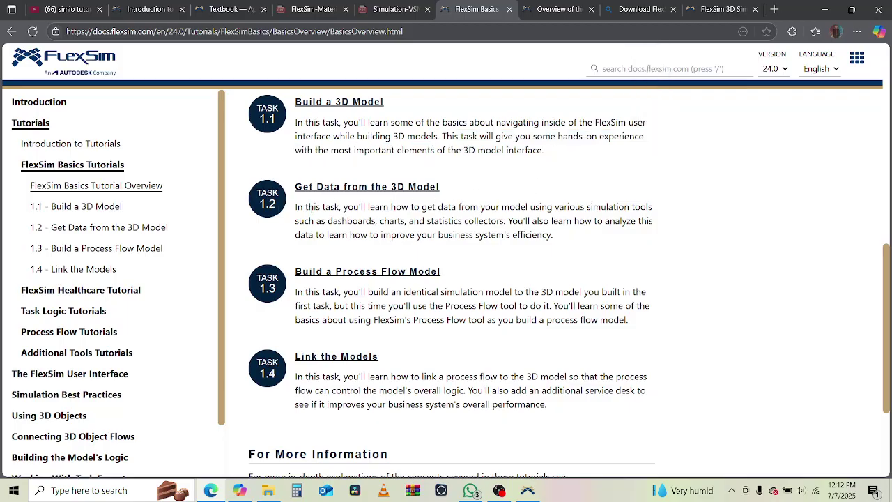
drag(305, 207, 655, 213)
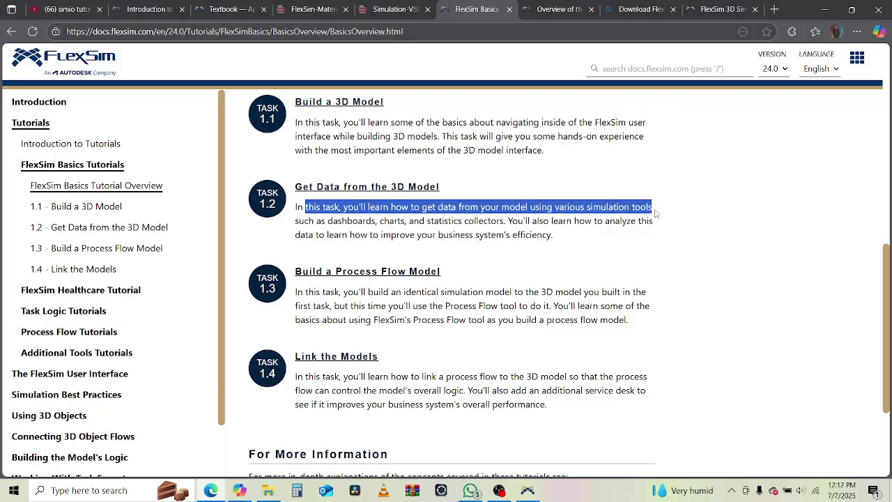
drag(332, 221, 655, 221)
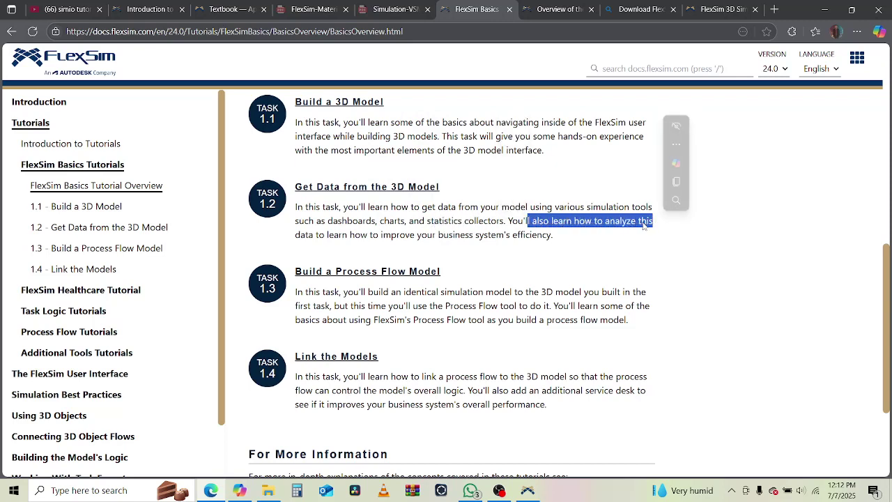
drag(317, 235, 571, 244)
- Read the descriptions of task 1.3 Build a Process Flow Model and task 1.4 Link the Models, and return to the tutorial's introduction
scroll(636, 256, down, 2)
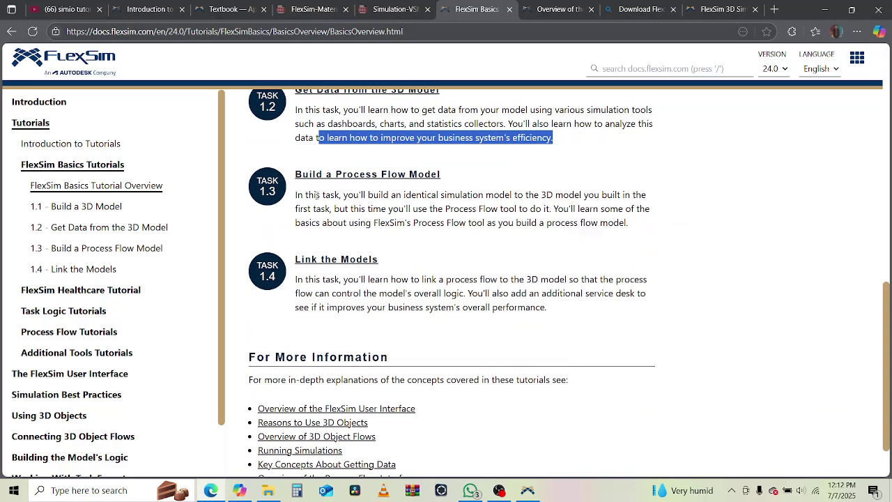
drag(392, 196, 630, 195)
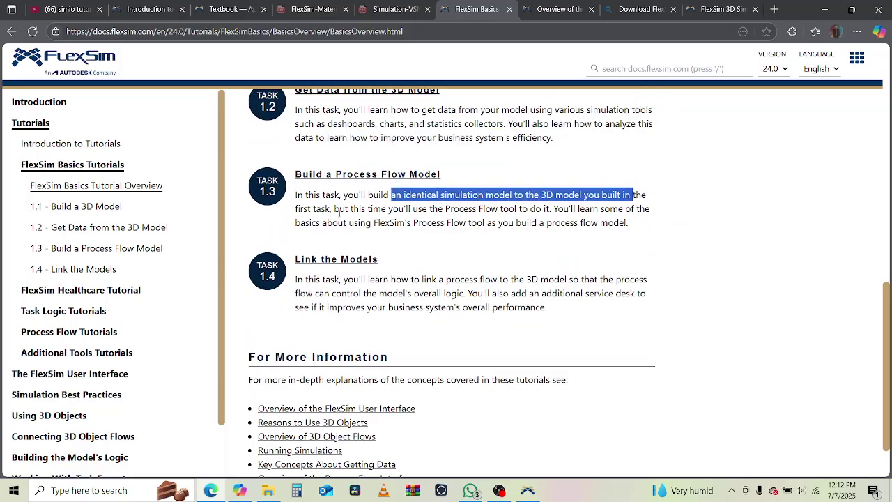
drag(361, 209, 552, 209)
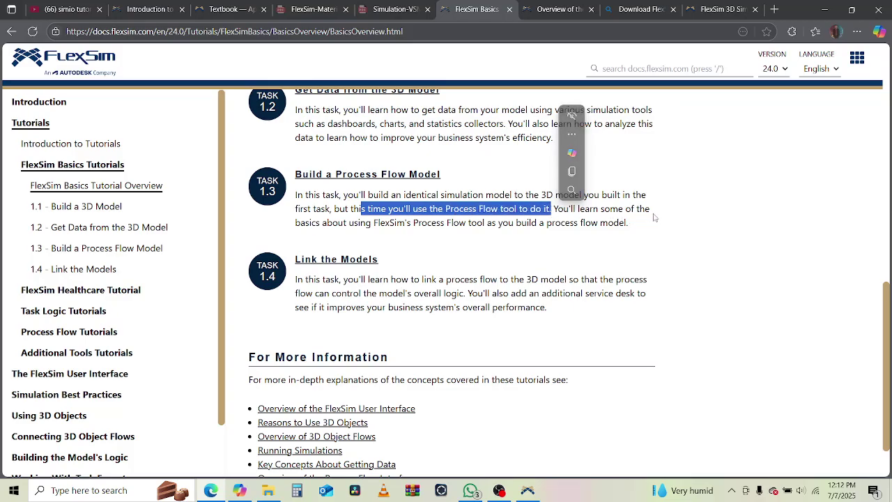
click(319, 223)
drag(318, 223, 622, 224)
click(743, 255)
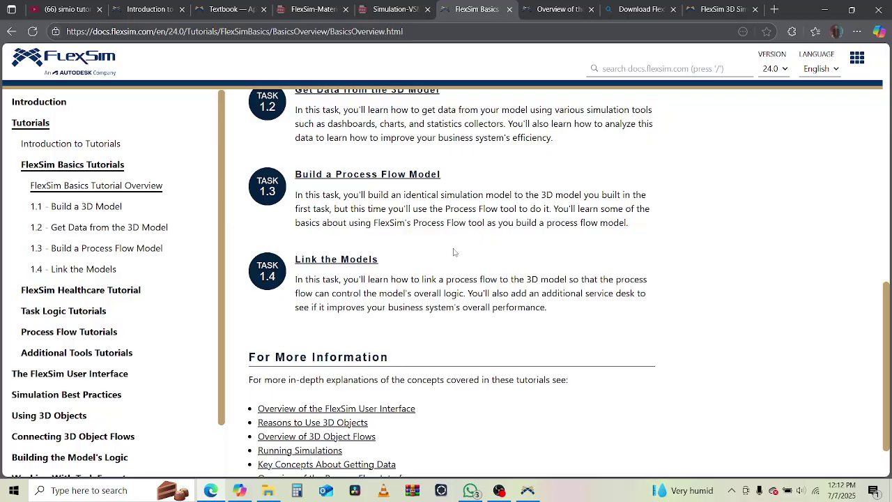
drag(303, 279, 638, 293)
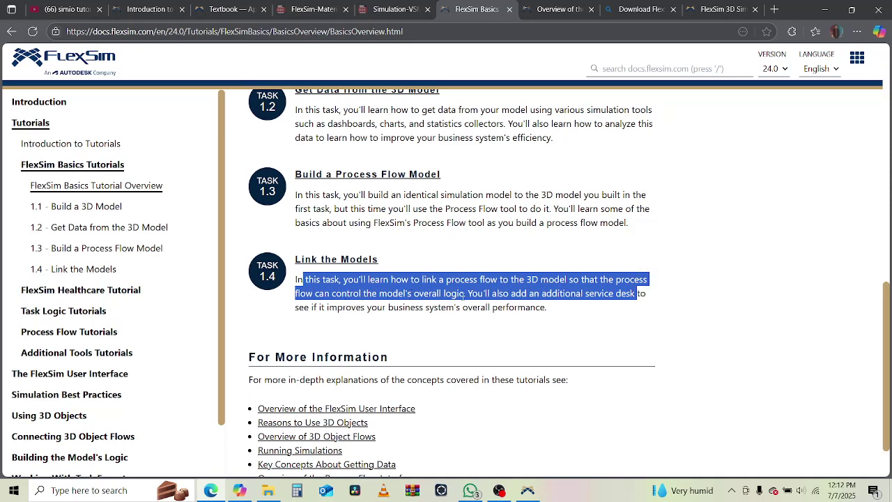
click(504, 295)
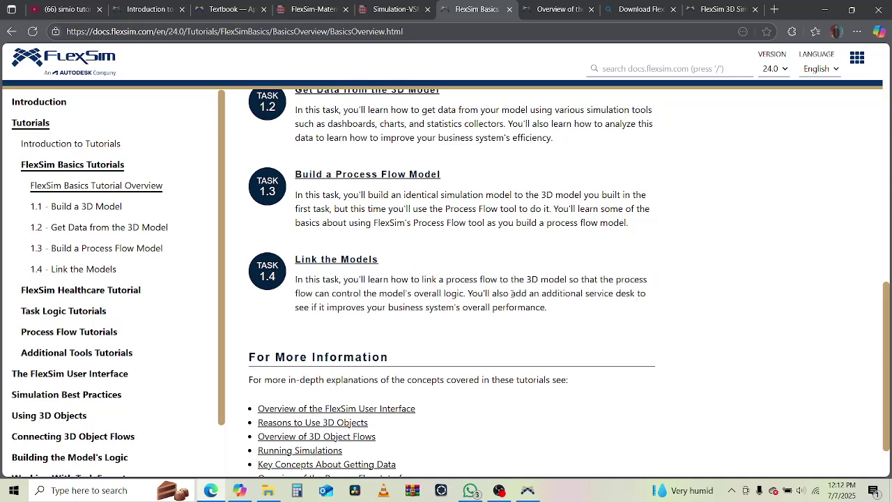
drag(510, 294, 638, 293)
click(307, 307)
drag(306, 307, 557, 312)
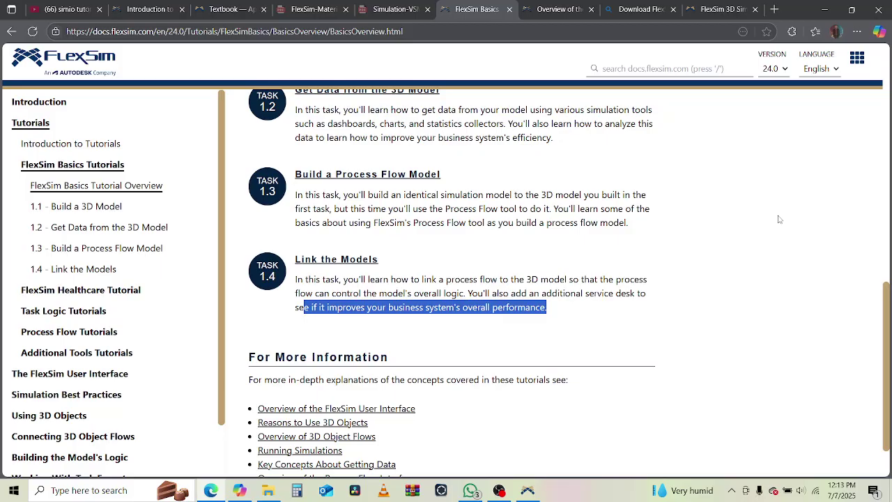
scroll(779, 219, up, 3)
scroll(778, 219, up, 2)
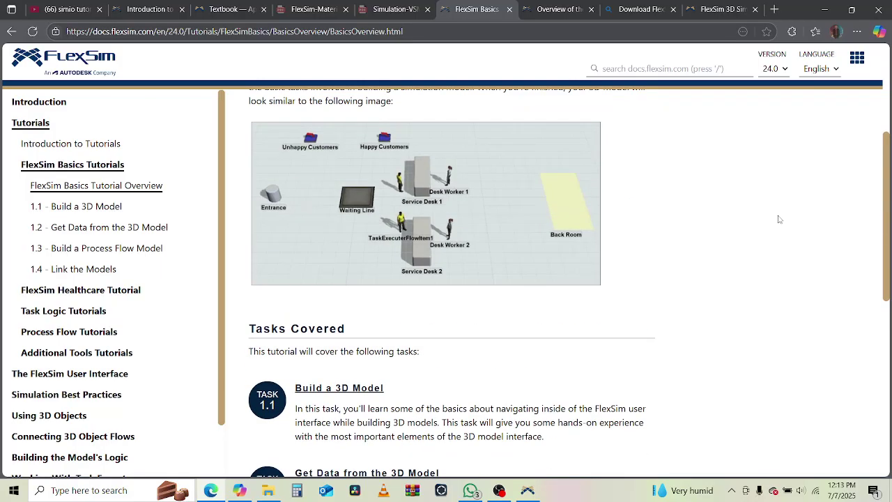
scroll(778, 219, up, 1)
scroll(779, 219, up, 2)
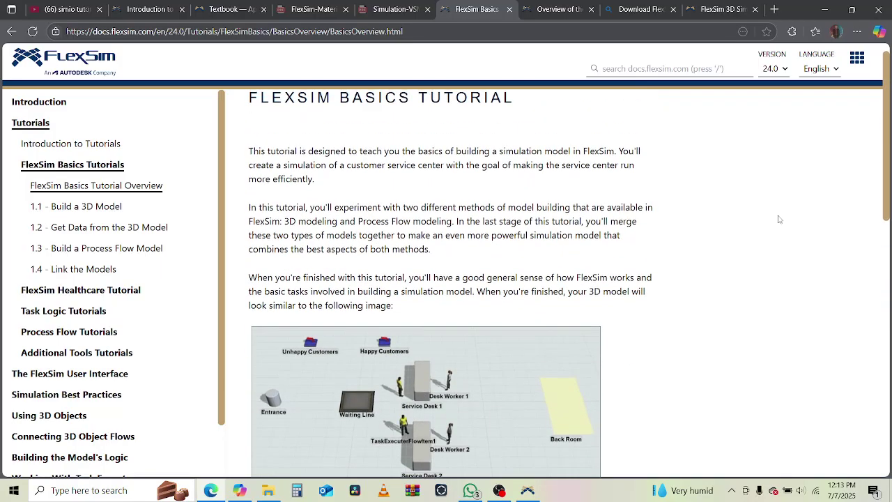
- Examine the finished 3D model image on the tutorial overview page and look over the Tasks Covered section again
scroll(778, 219, down, 3)
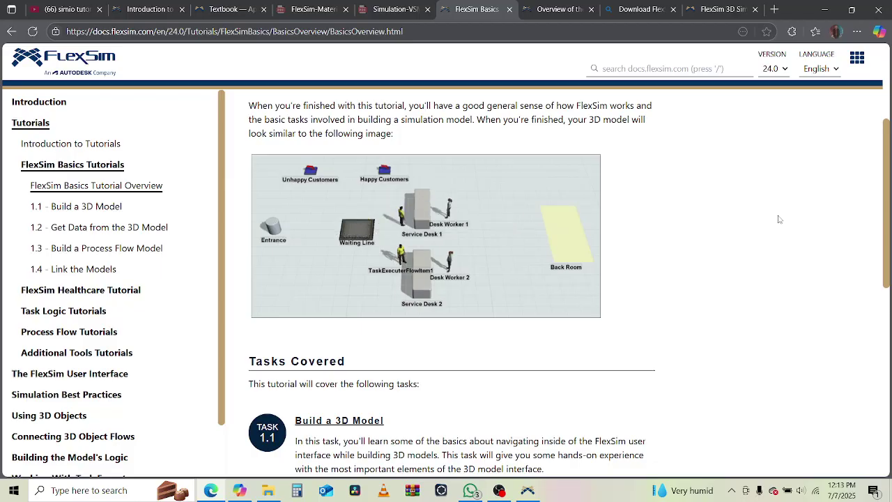
scroll(779, 219, down, 1)
scroll(778, 218, up, 1)
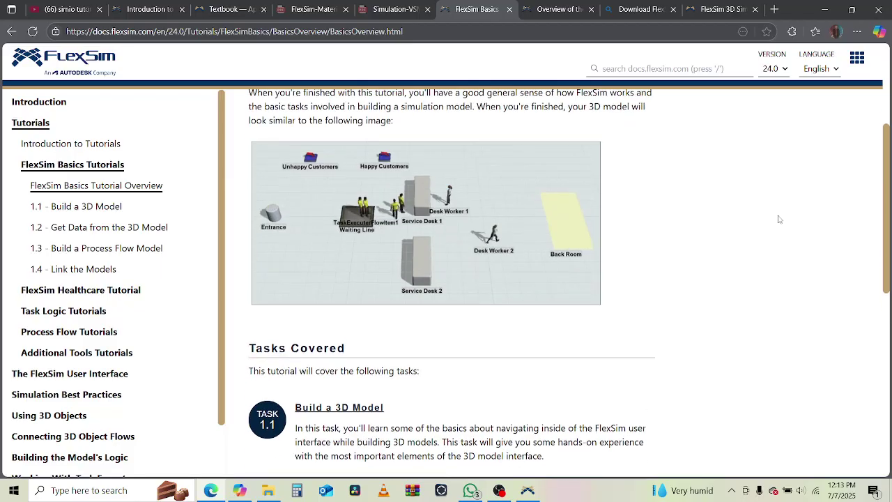
scroll(779, 219, up, 1)
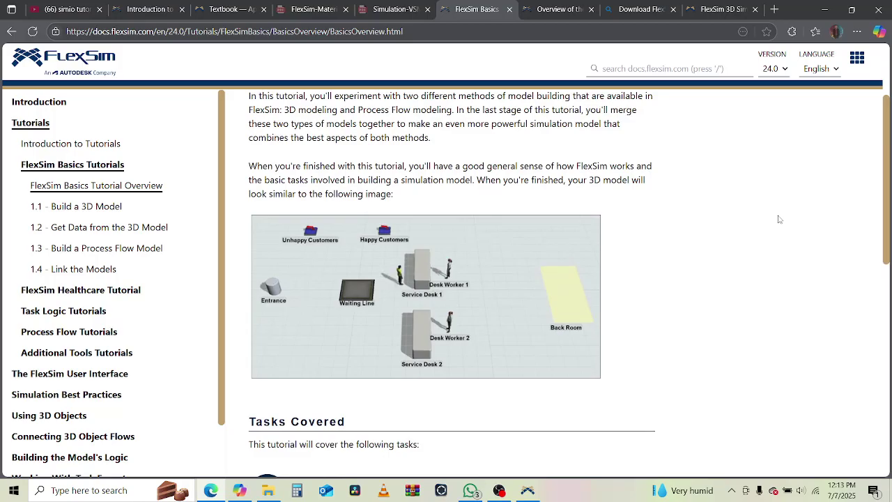
scroll(347, 279, down, 3)
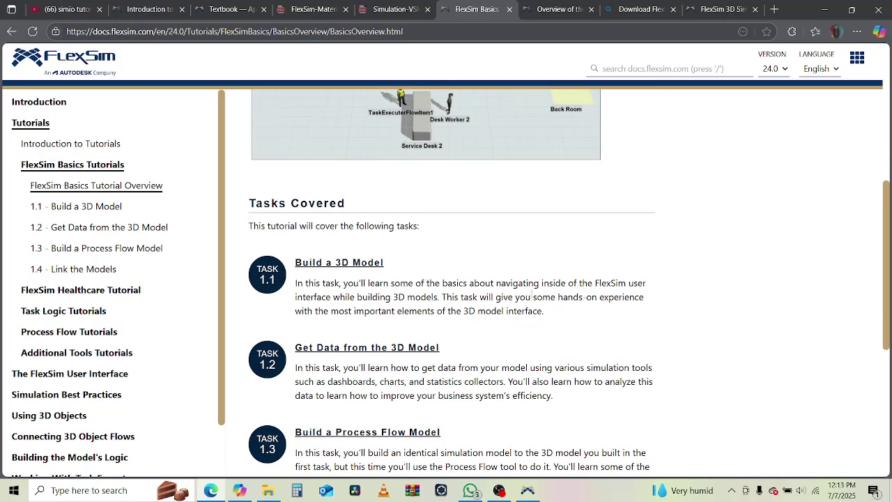
scroll(533, 295, up, 2)
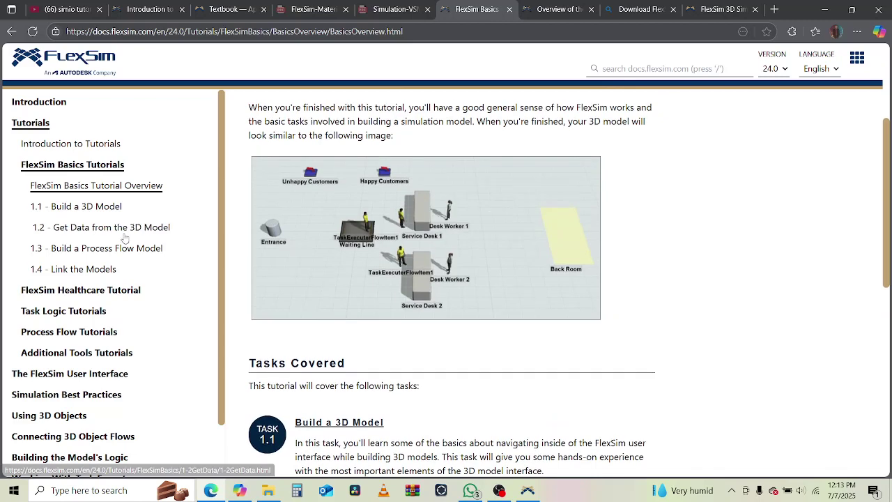
- Open task 1.1 Build a 3D Model and read the first Task Overview paragraph on representing business systems in 3D
click(85, 207)
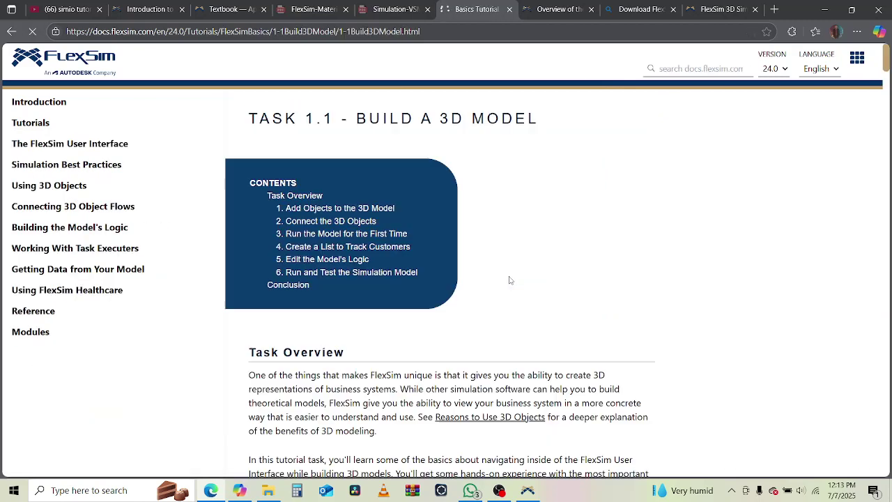
scroll(509, 279, down, 2)
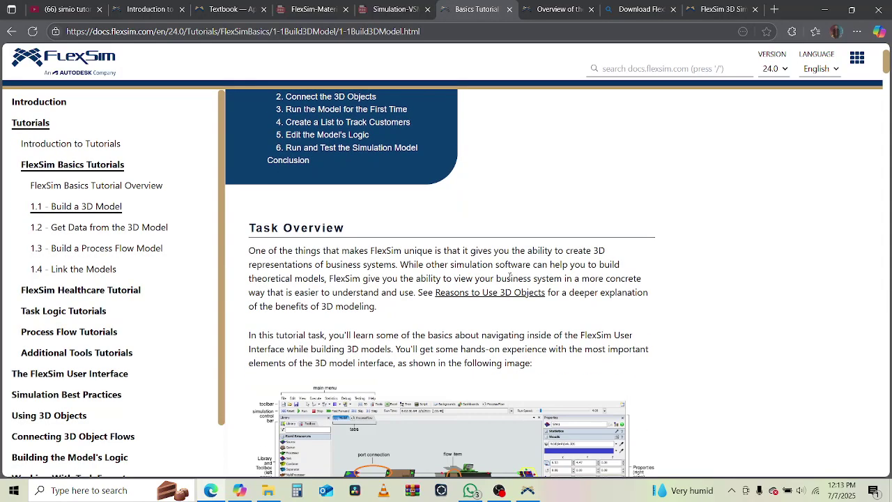
scroll(762, 229, down, 2)
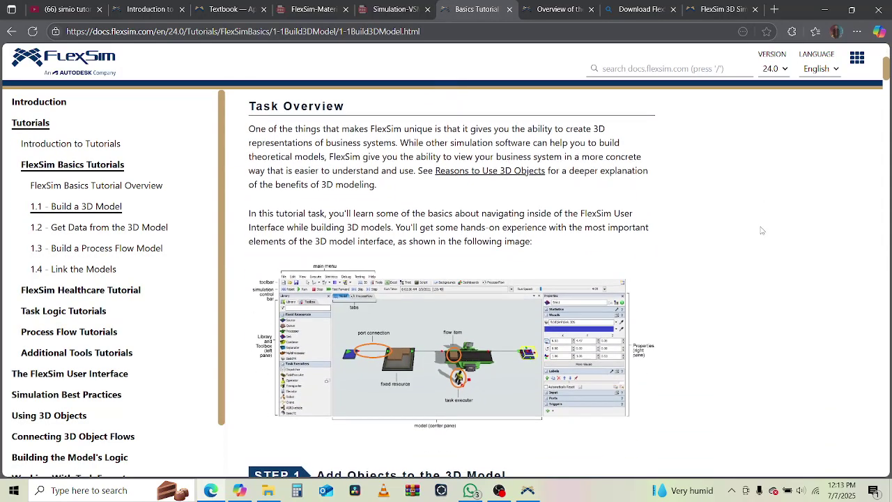
drag(255, 128, 417, 174)
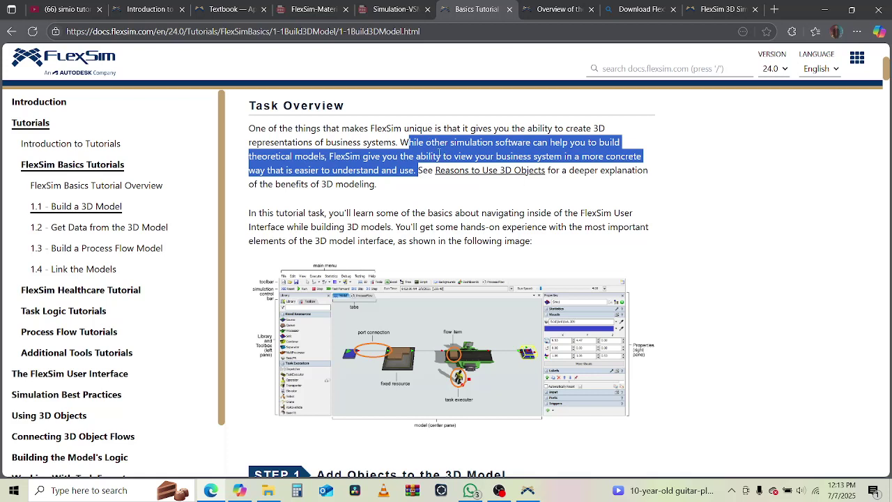
click(418, 144)
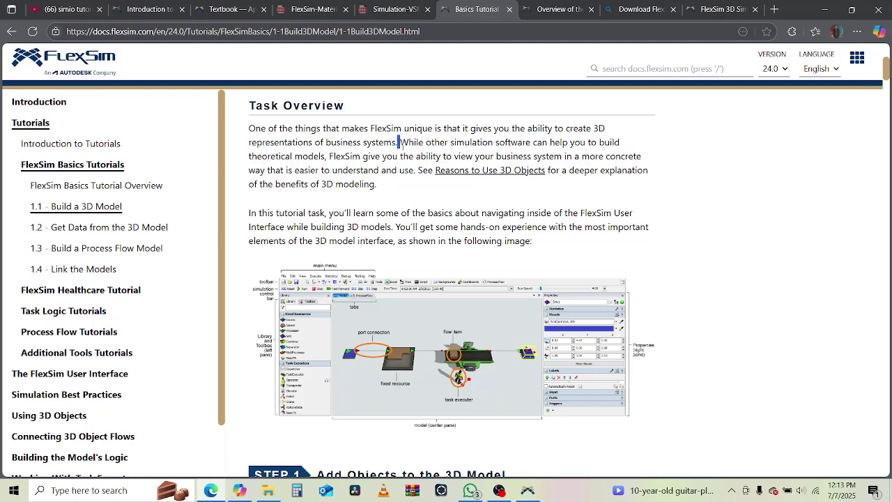
drag(398, 142, 397, 171)
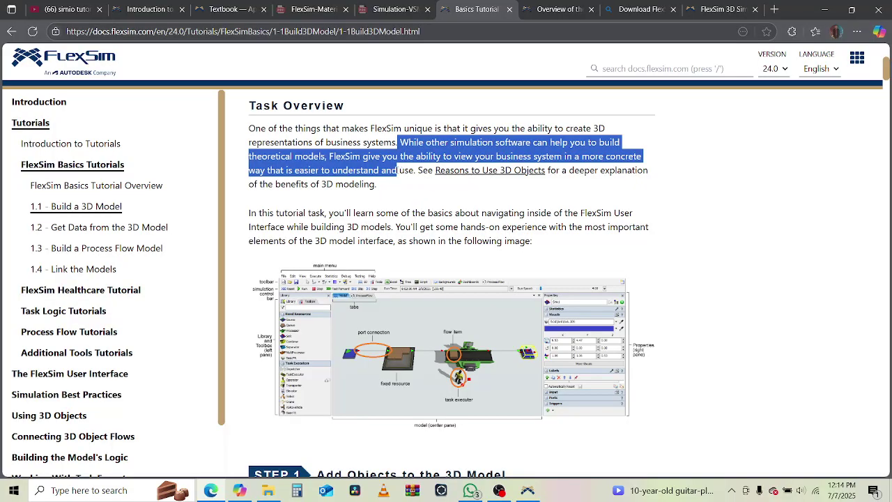
drag(397, 171, 398, 174)
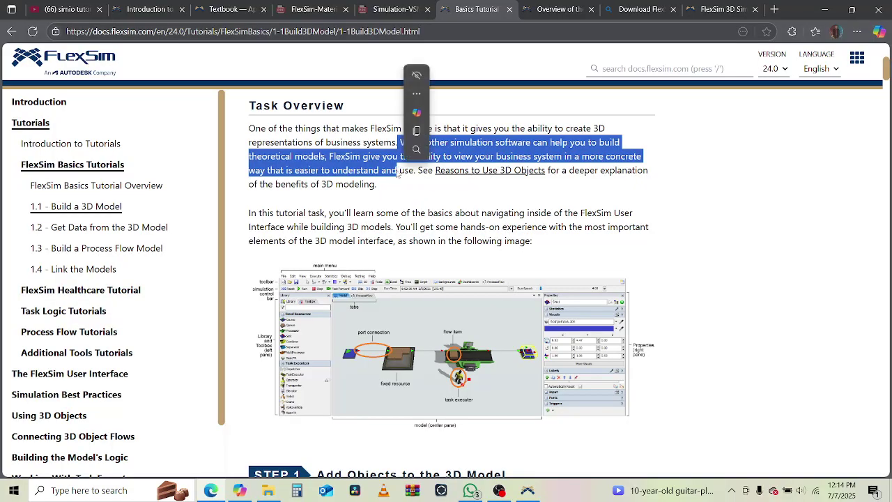
click(423, 207)
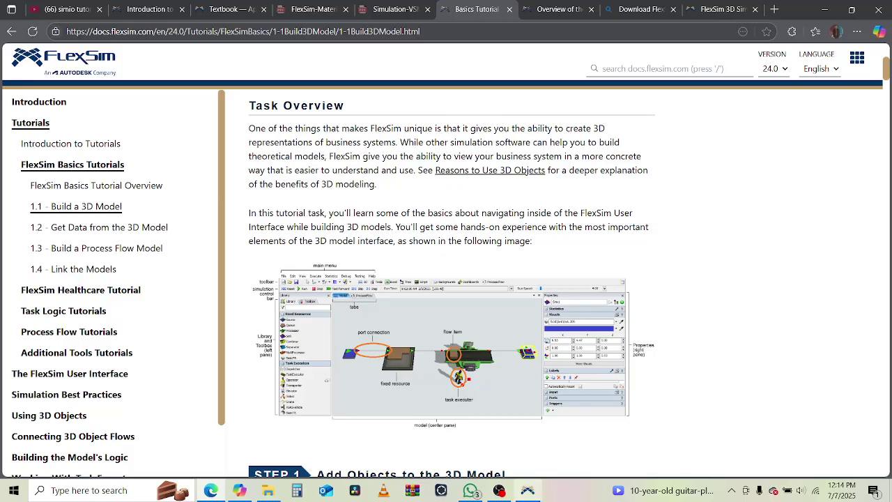
- Switch briefly to FlexSim to view the example model, and read the second Task Overview paragraph and its interface image in the browser
click(528, 489)
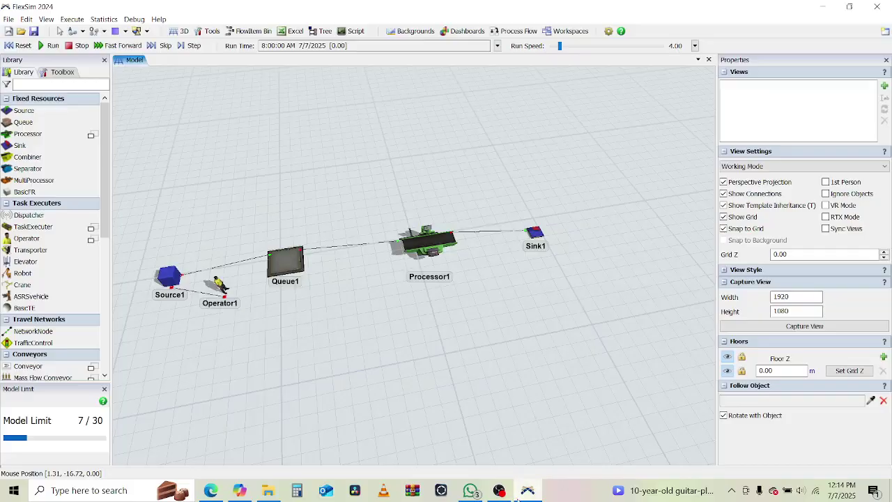
click(526, 490)
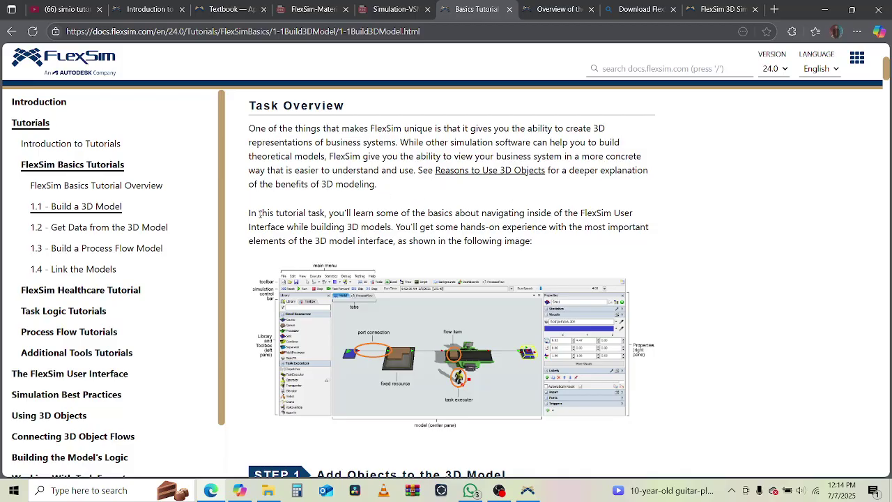
drag(270, 214, 305, 213)
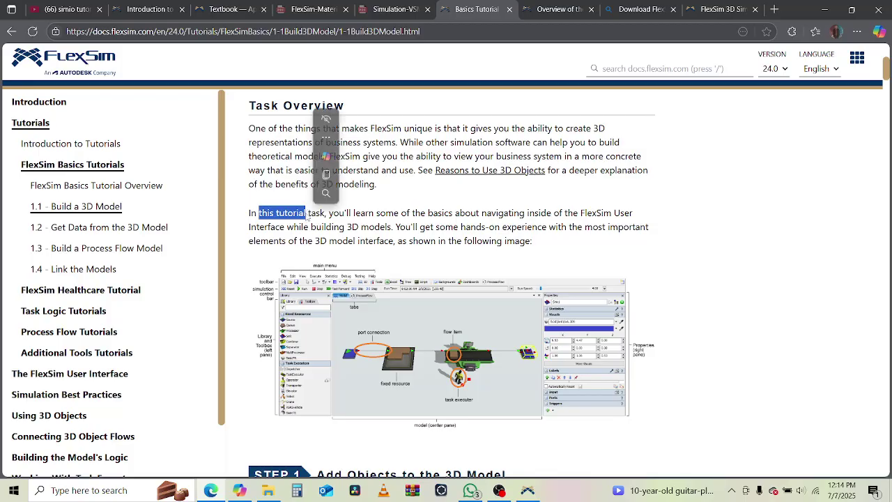
click(401, 221)
drag(277, 213, 643, 221)
drag(308, 218, 649, 230)
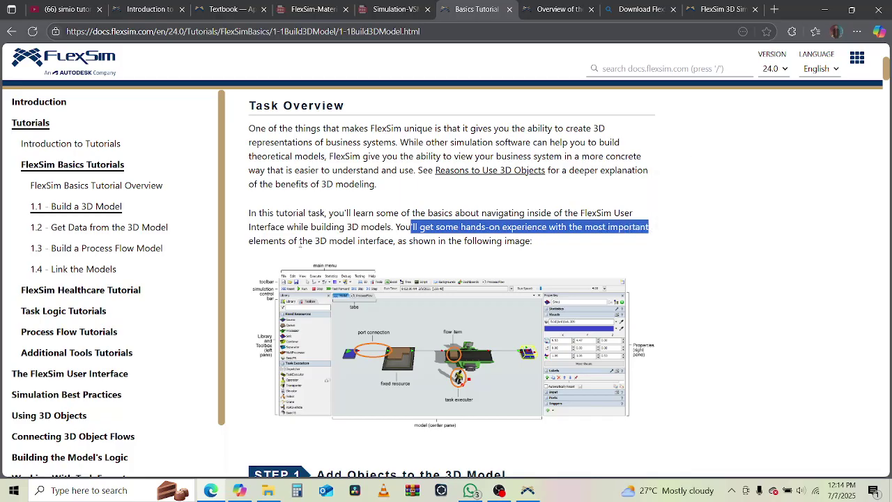
drag(298, 241, 396, 241)
drag(490, 241, 663, 237)
scroll(663, 238, down, 3)
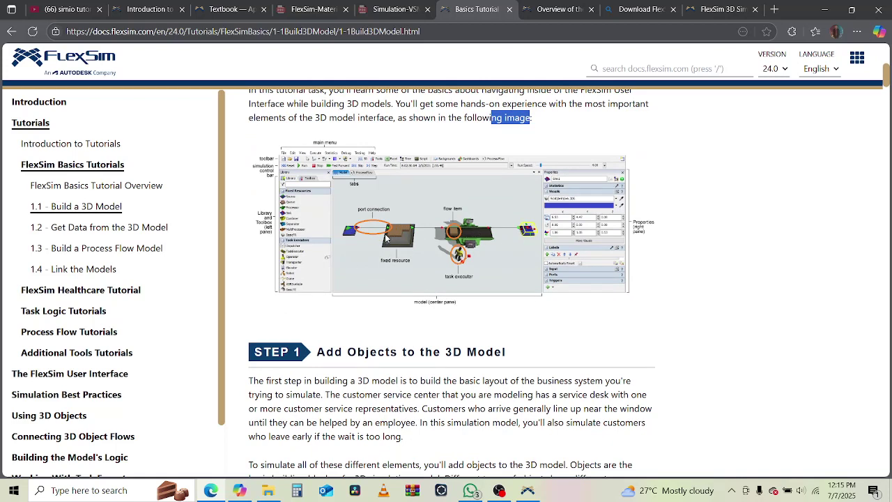
- Read the first paragraph of Step 1, Add Objects to the 3D Model, on the customer service center's layout
scroll(689, 322, down, 2)
scroll(689, 322, down, 1)
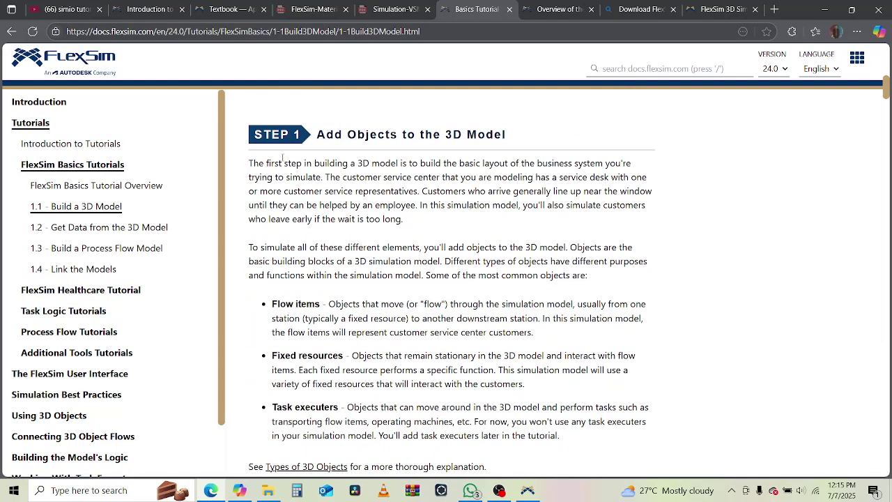
drag(269, 165, 631, 165)
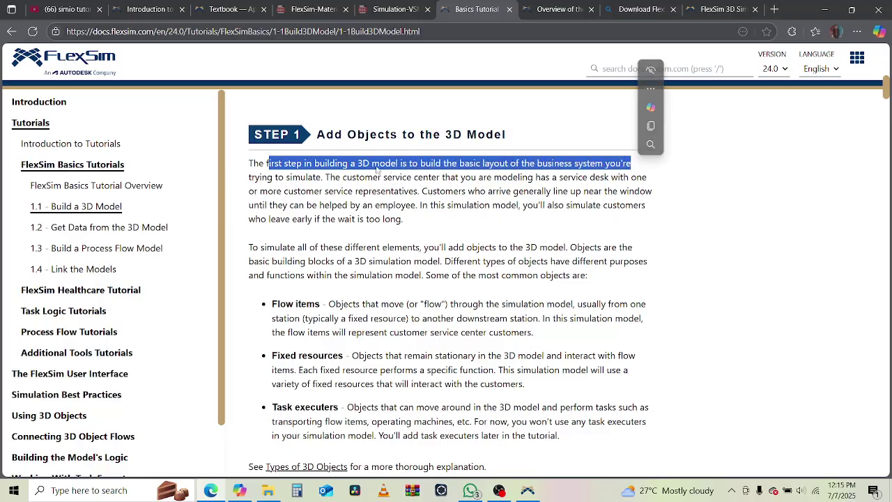
drag(336, 177, 642, 178)
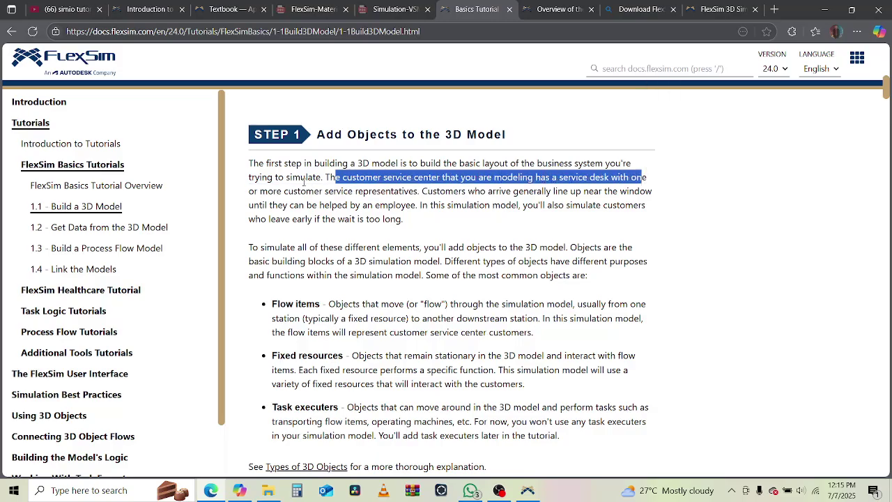
drag(267, 191, 655, 198)
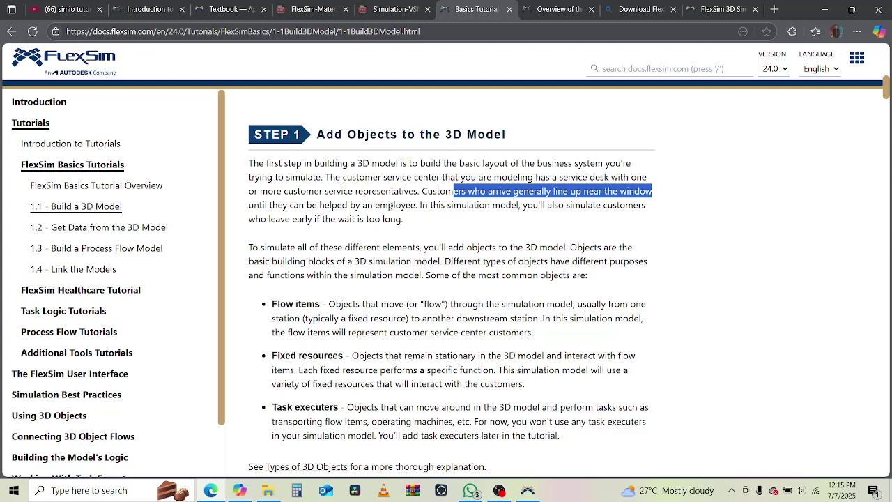
drag(417, 205, 270, 175)
- Return to the FlexSim Basics Tutorial Overview and examine the finished service center model image
scroll(491, 217, up, 8)
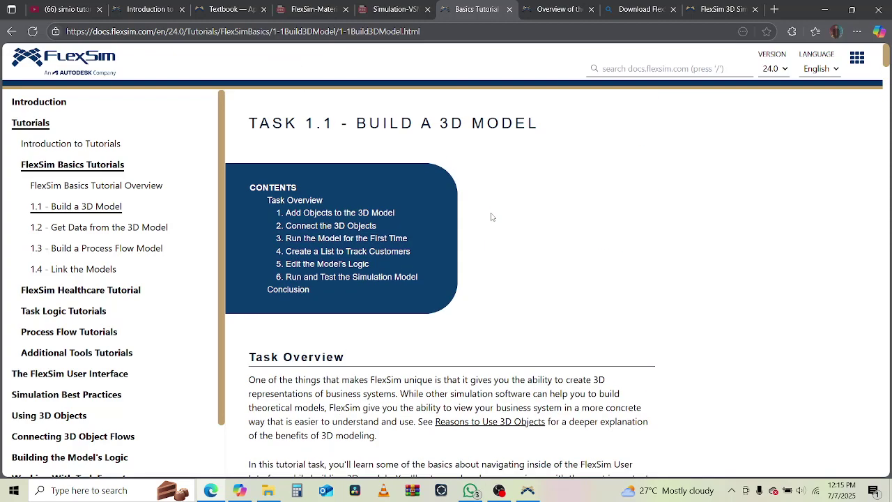
scroll(492, 217, down, 5)
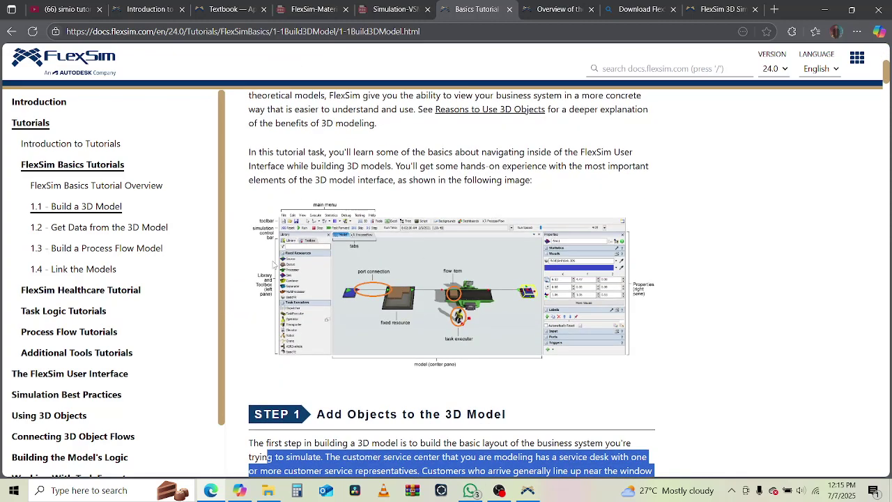
click(97, 185)
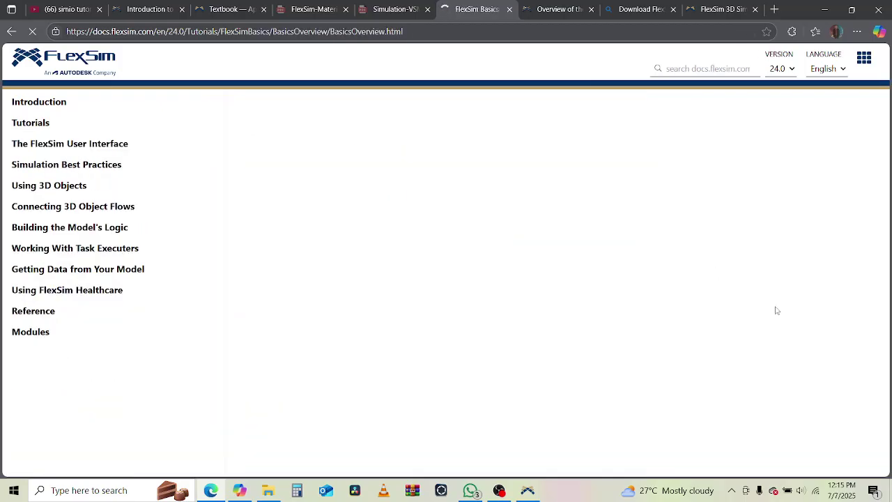
scroll(777, 310, down, 5)
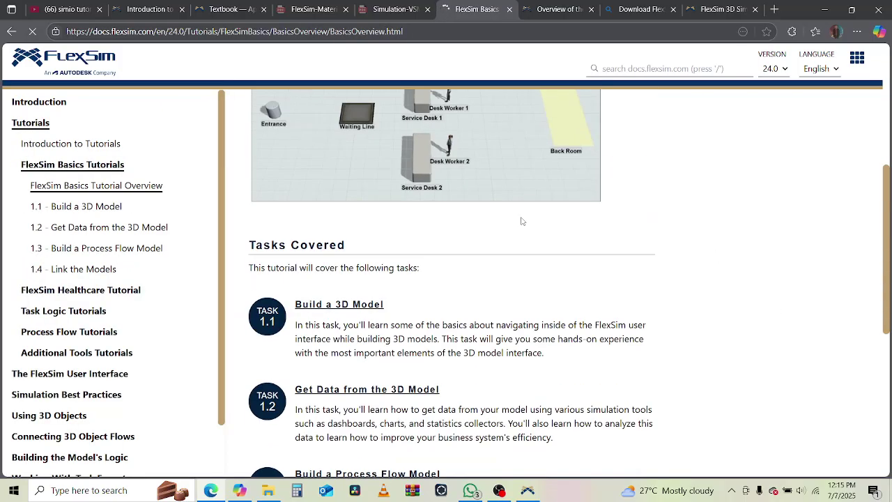
scroll(522, 220, up, 3)
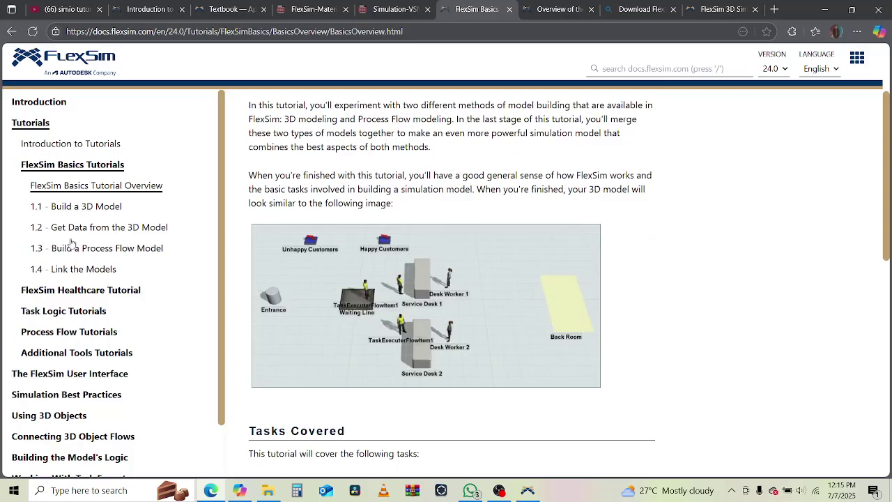
- Reopen task 1.1 Build a 3D Model and read the Step 1 paragraph on objects as basic building blocks
click(72, 209)
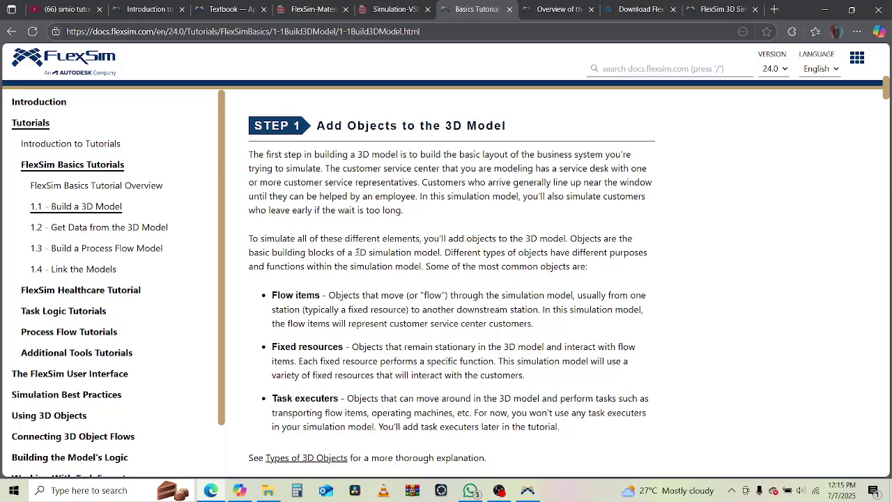
scroll(357, 253, down, 2)
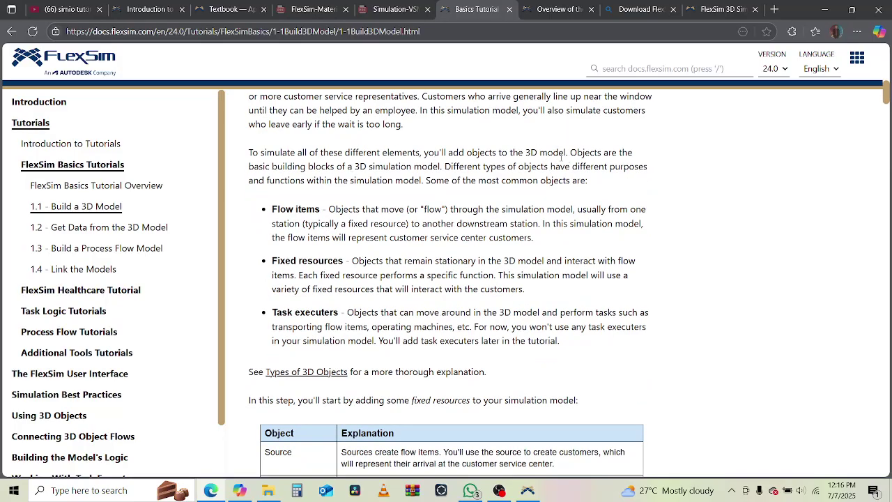
drag(287, 167, 633, 168)
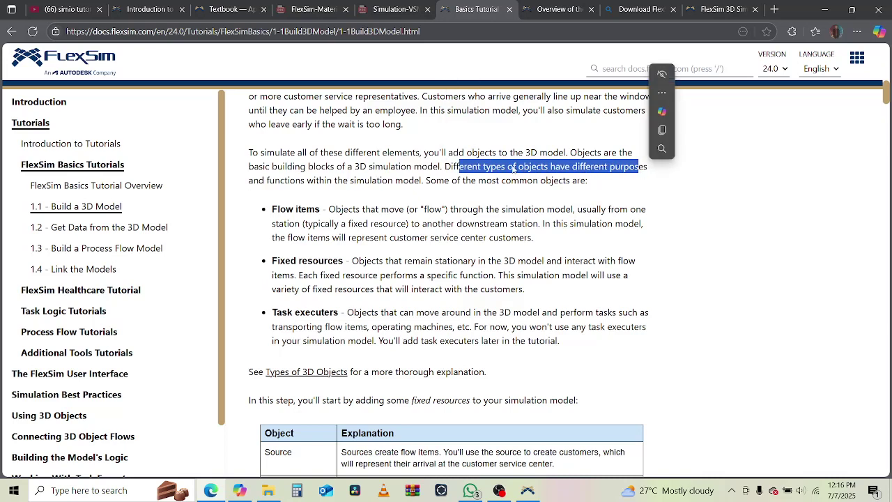
drag(295, 180, 522, 182)
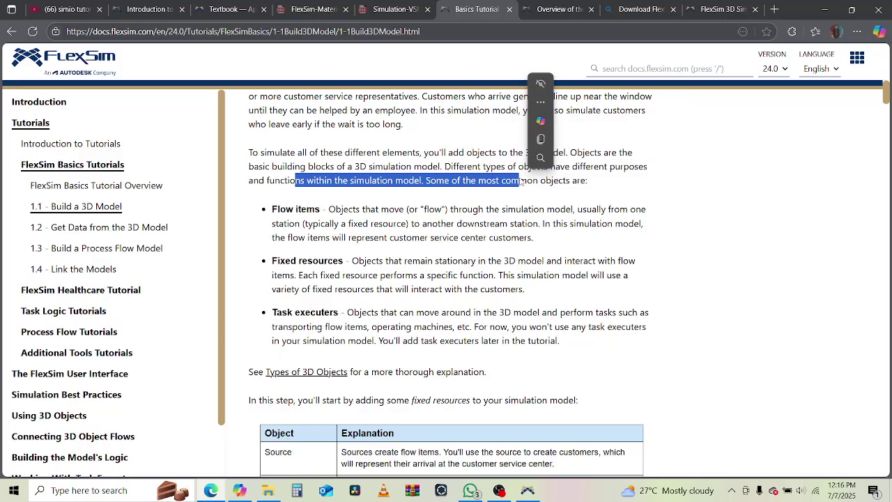
- Read the Flow items definition in the list of common object types under Step 1
drag(325, 209, 510, 224)
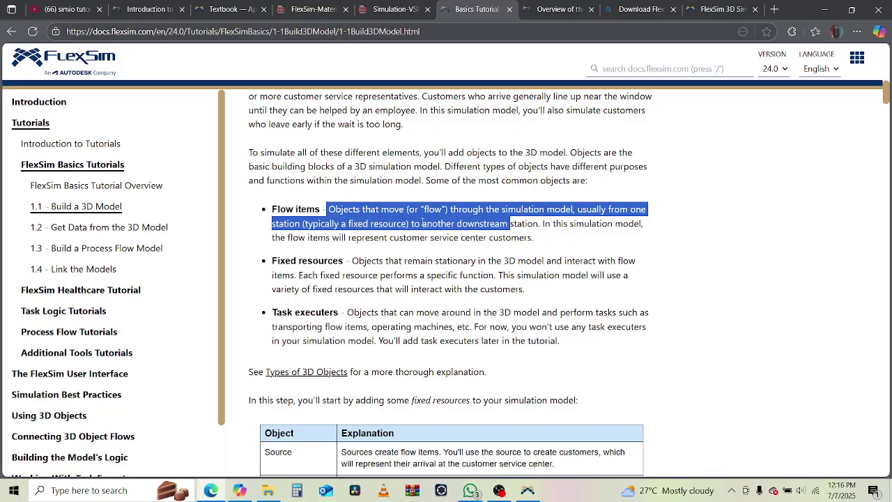
click(358, 217)
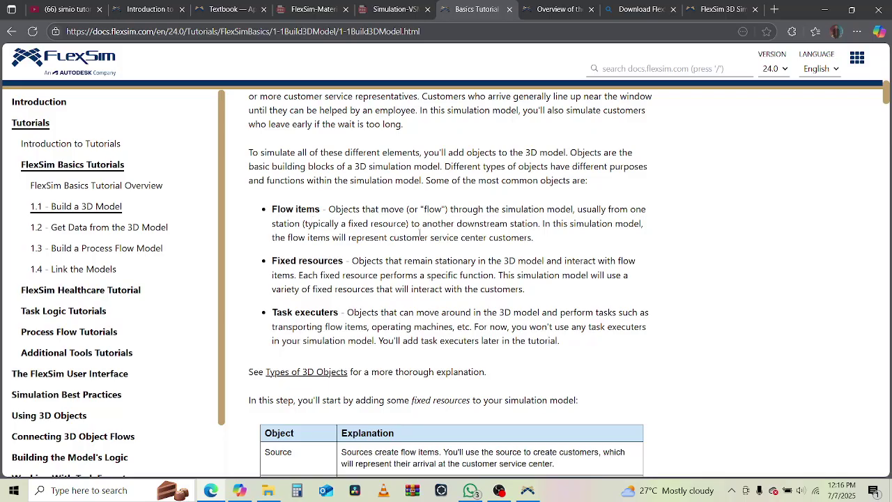
drag(484, 225, 515, 225)
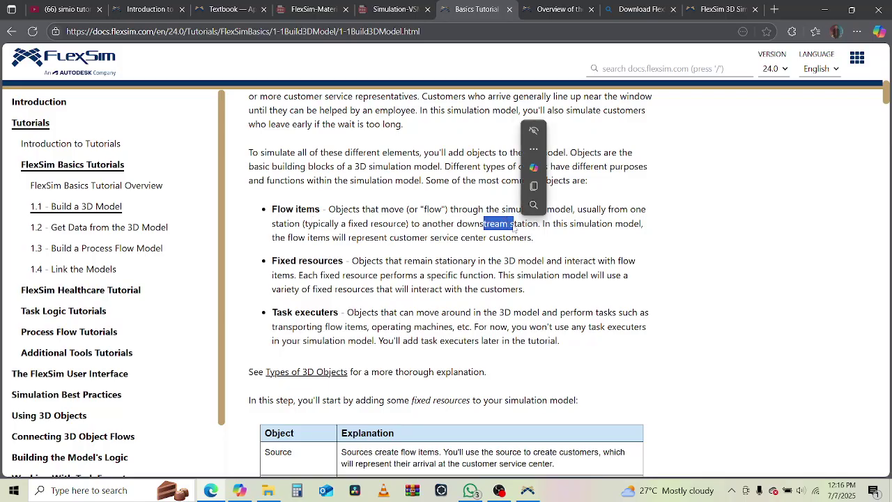
drag(598, 224, 646, 224)
drag(287, 237, 463, 241)
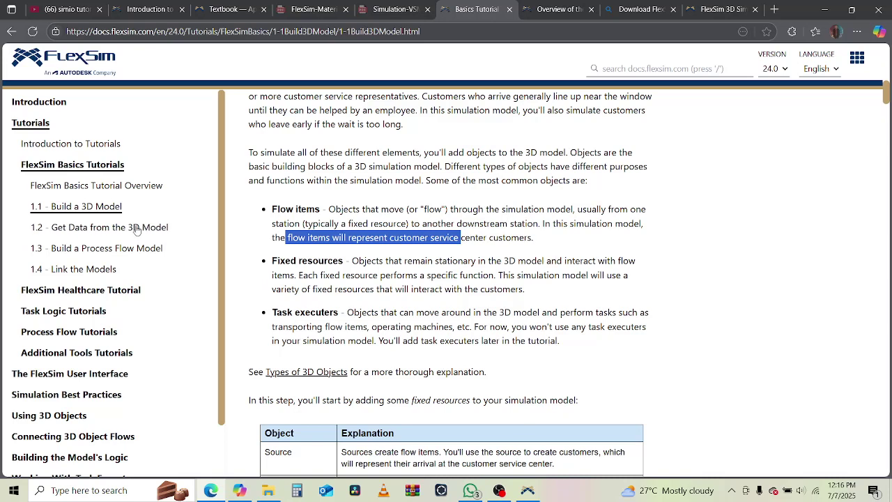
- Return to the FlexSim Basics Tutorial Overview and examine the customers and desk workers in the model image above Tasks Covered
click(104, 185)
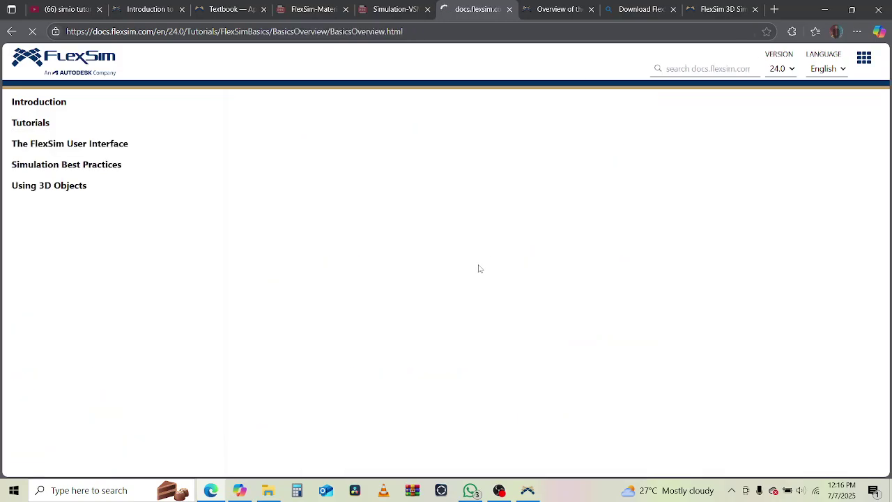
scroll(478, 267, down, 4)
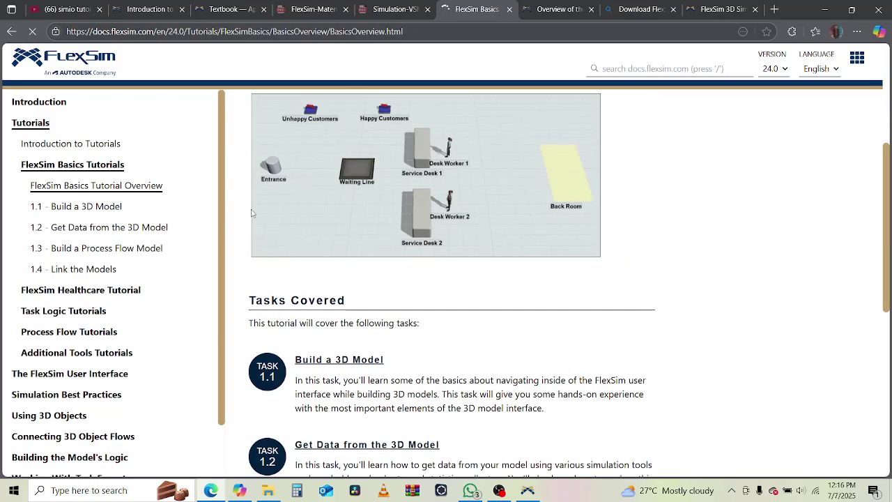
scroll(375, 321, up, 1)
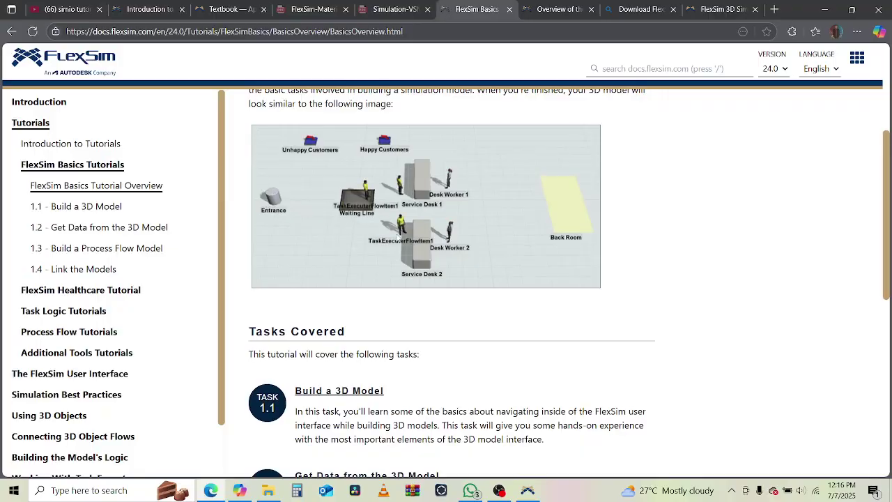
- Reopen task 1.1 Build a 3D Model and read the Fixed resources definition among the common object types in Step 1
click(61, 206)
scroll(700, 353, down, 9)
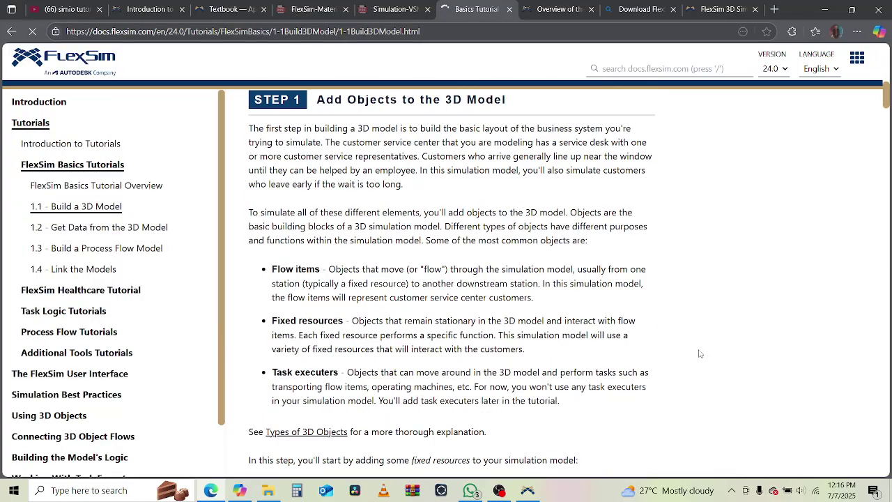
scroll(699, 354, down, 10)
scroll(699, 353, up, 3)
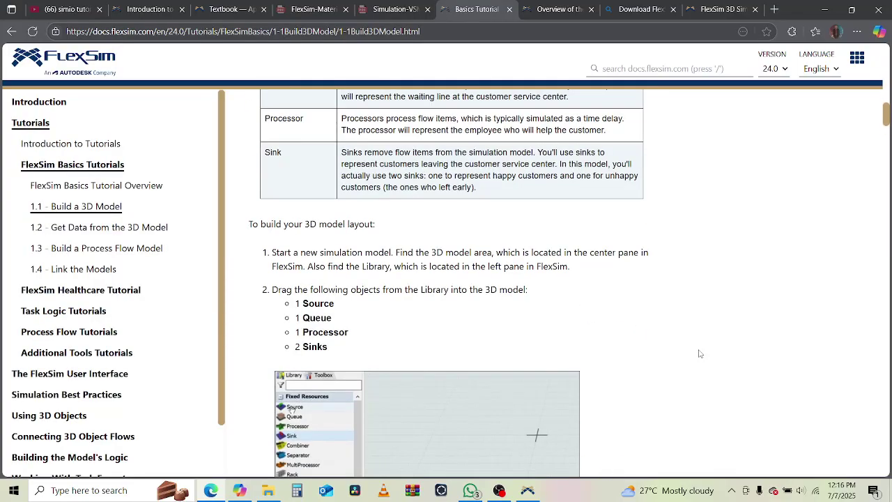
scroll(700, 353, up, 5)
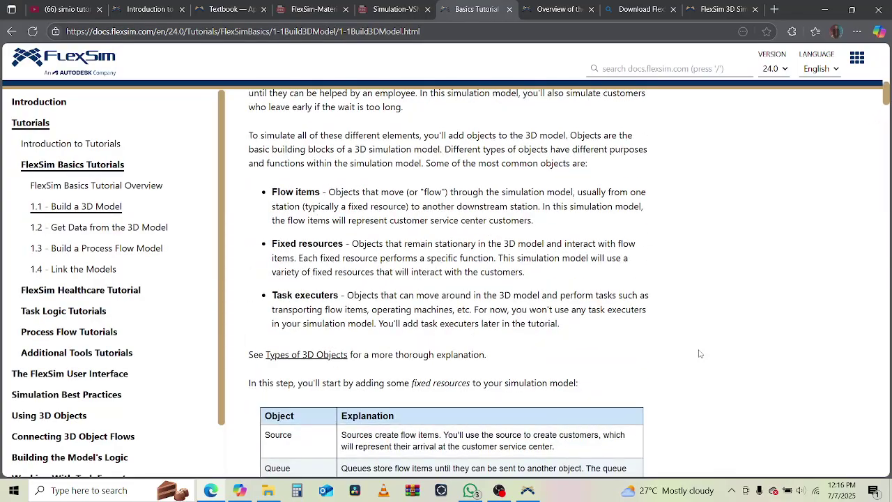
scroll(699, 353, up, 1)
drag(360, 303, 632, 300)
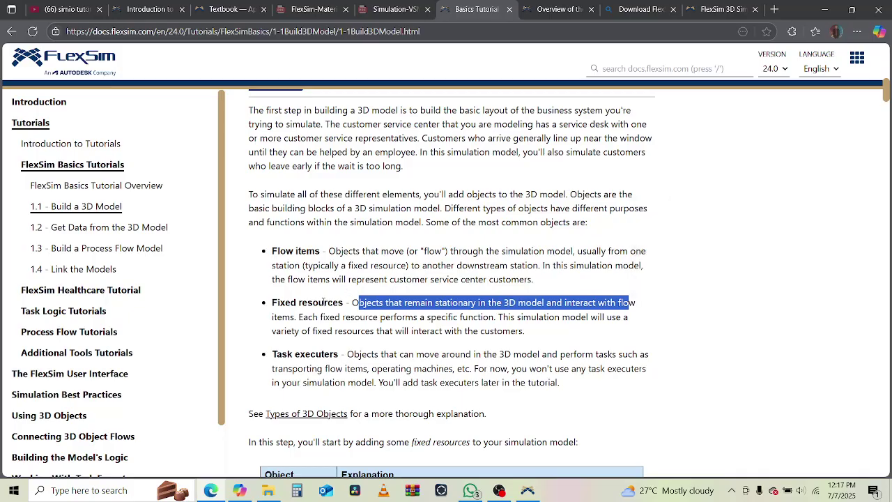
drag(299, 317, 621, 317)
click(510, 316)
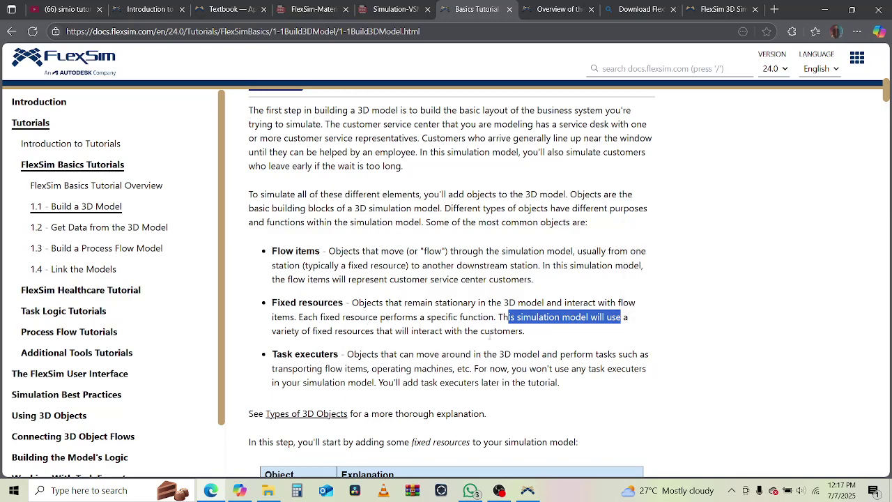
- Read the Task executers definition in the list of common object types
scroll(489, 337, down, 3)
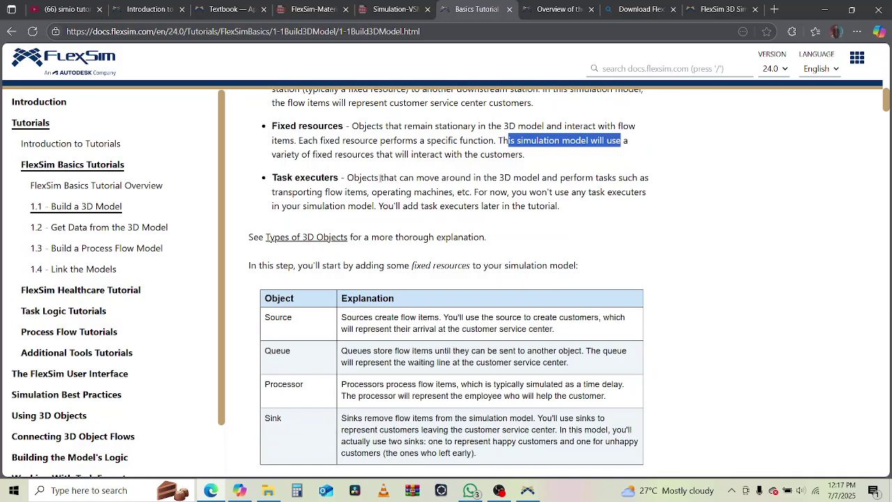
drag(367, 179, 652, 195)
click(276, 207)
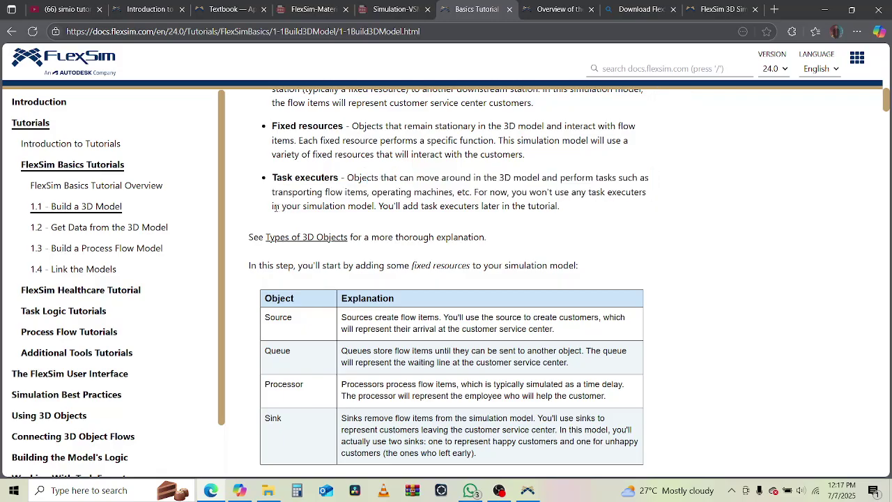
drag(275, 206, 327, 210)
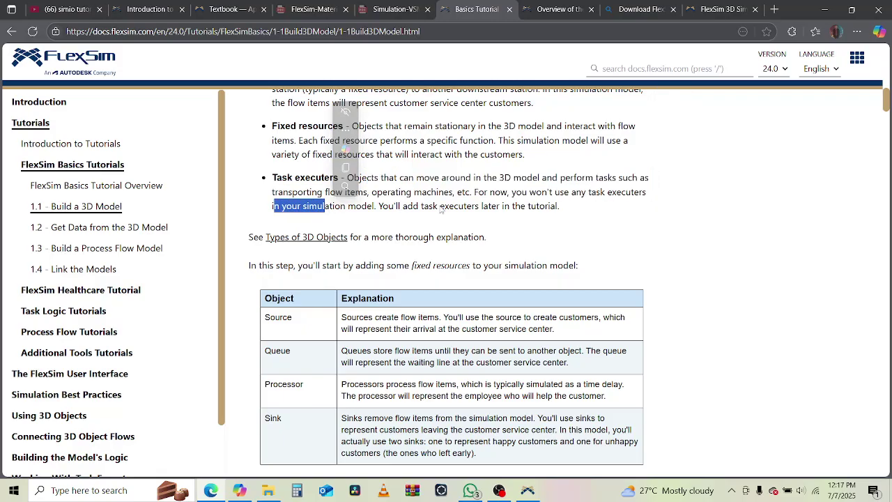
drag(402, 207, 541, 208)
- Read the sentence on adding fixed resources and the table explaining the Source, Queue, Processor and Sink
scroll(688, 246, down, 2)
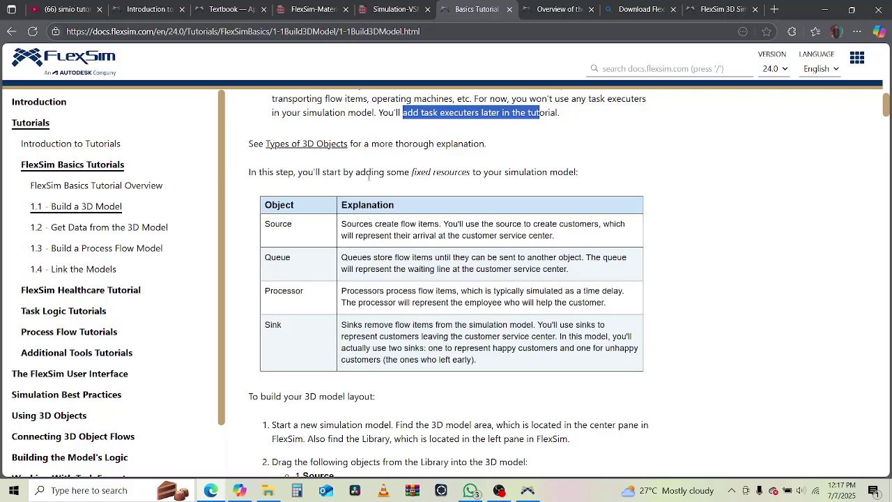
drag(386, 174, 568, 174)
click(714, 241)
scroll(715, 241, down, 1)
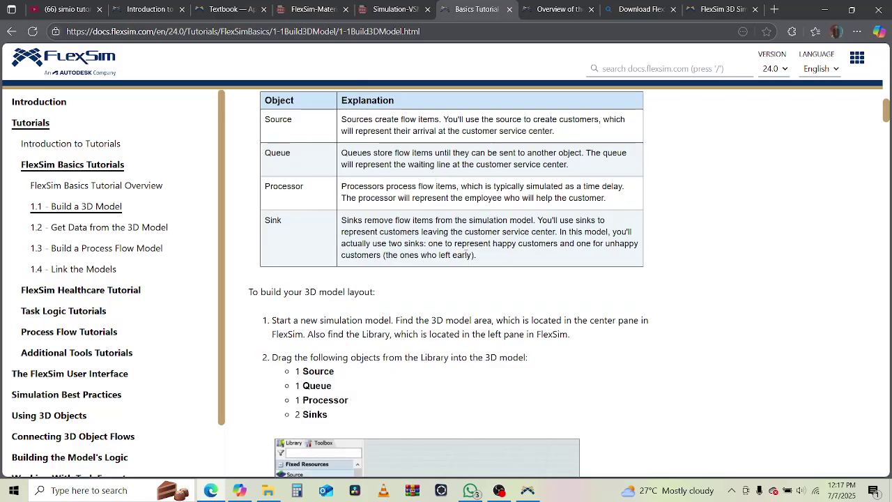
scroll(466, 256, up, 8)
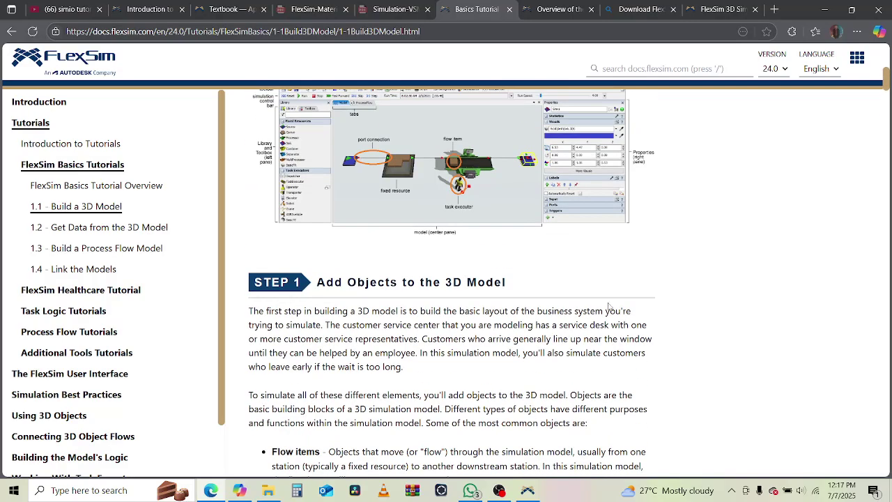
scroll(608, 306, down, 10)
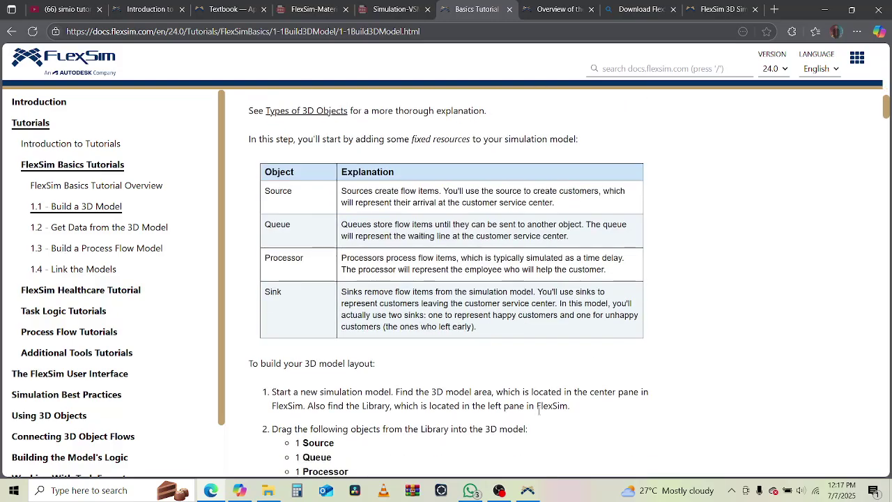
- Switch to FlexSim and create a new model without saving the open one, with seconds, meters and liters as the model units
click(527, 490)
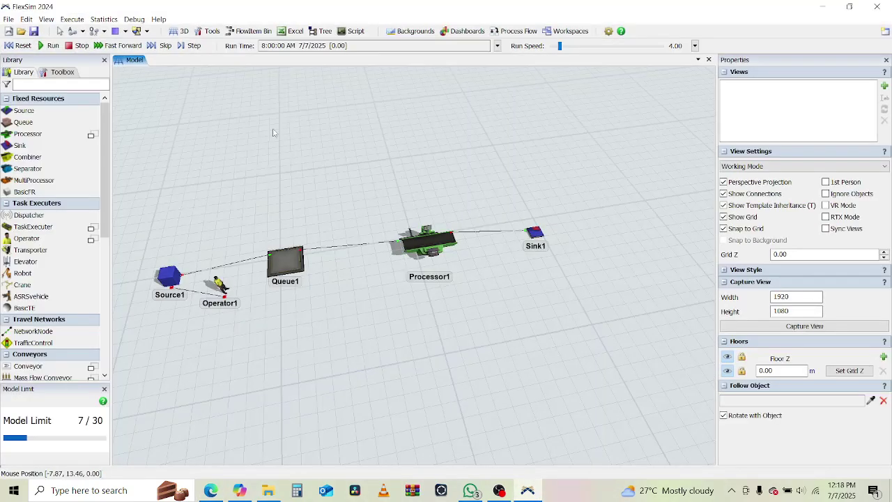
key(ctrl+n)
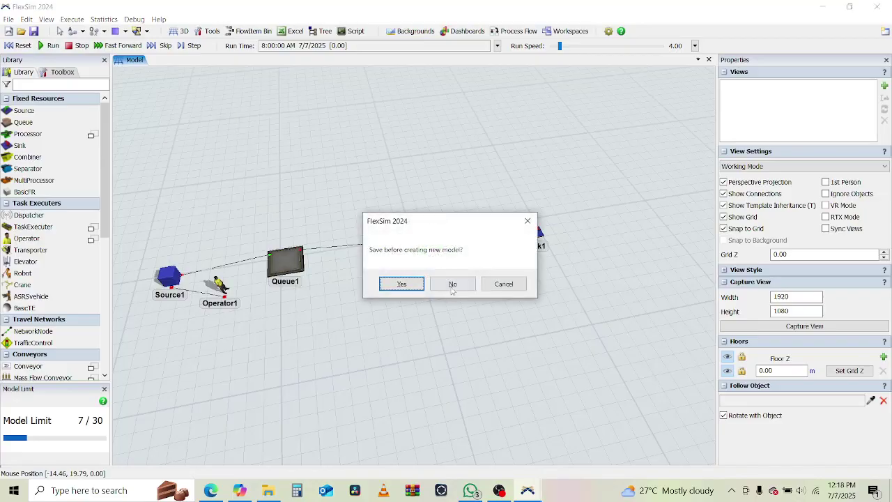
click(451, 287)
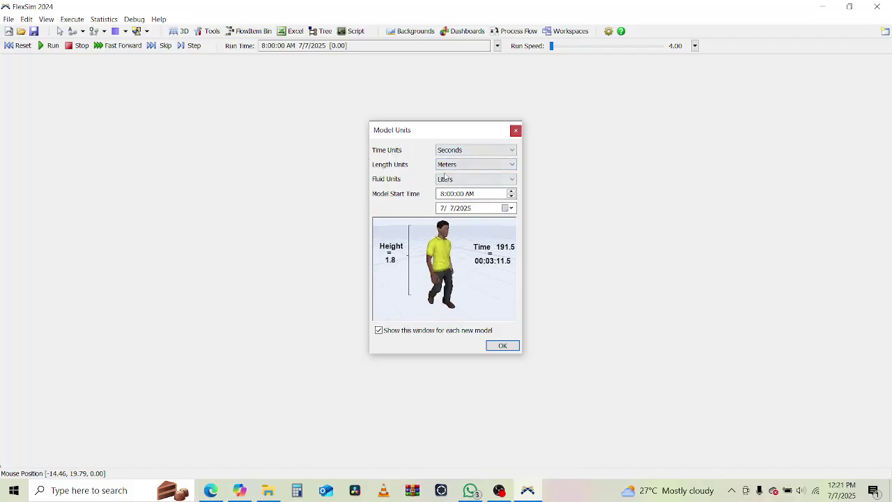
click(507, 352)
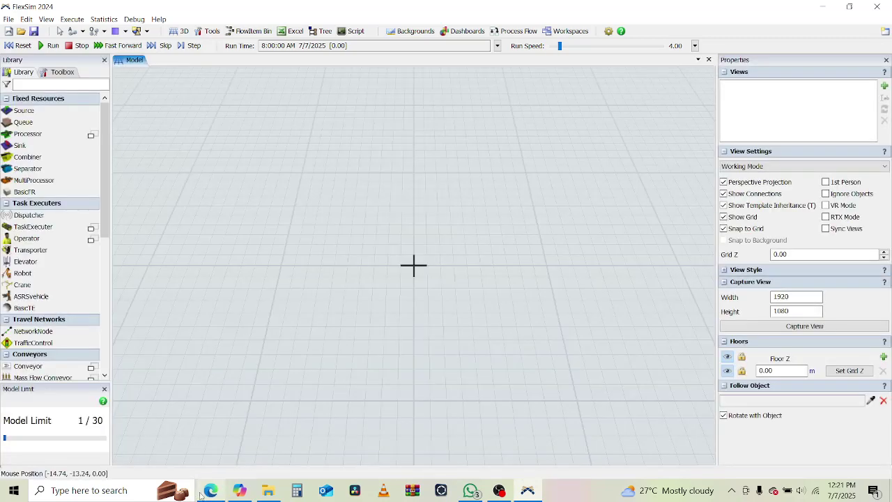
- Switch to the tutorial in the browser and review the Source, Queue, Processor and Sink entries in the fixed resources table
click(206, 492)
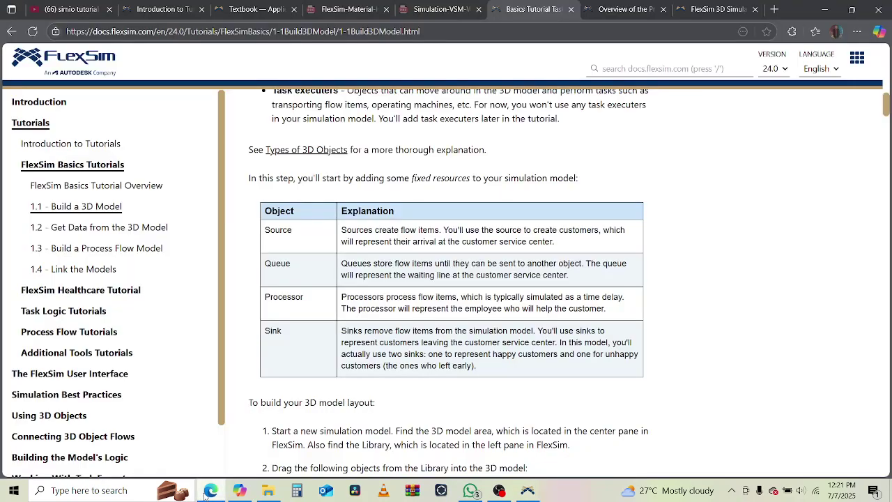
drag(276, 225, 309, 229)
drag(266, 264, 311, 267)
drag(278, 296, 320, 301)
drag(265, 330, 281, 333)
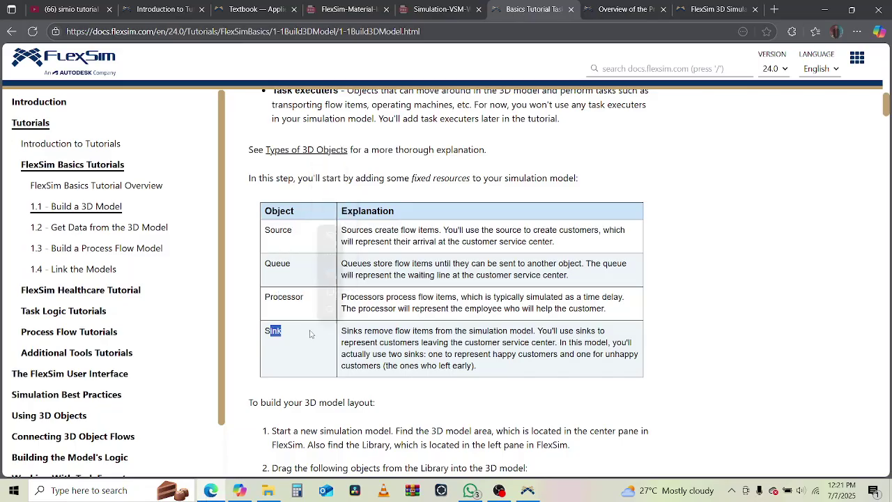
- Switch back to FlexSim and add a Source to the empty 3D model with a Queue to its right
click(209, 492)
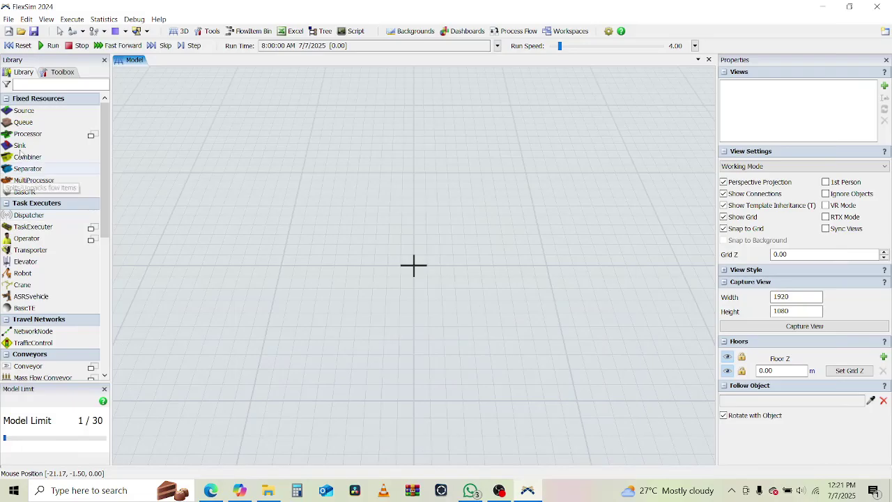
click(14, 99)
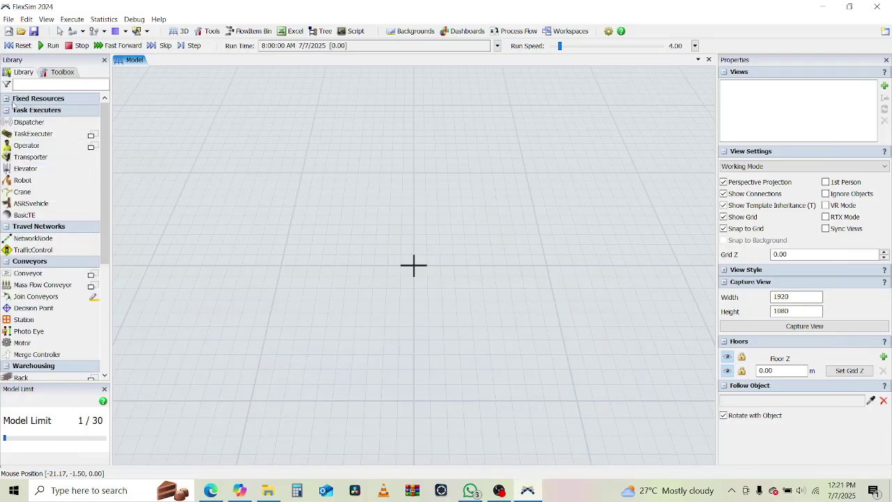
click(12, 102)
click(25, 86)
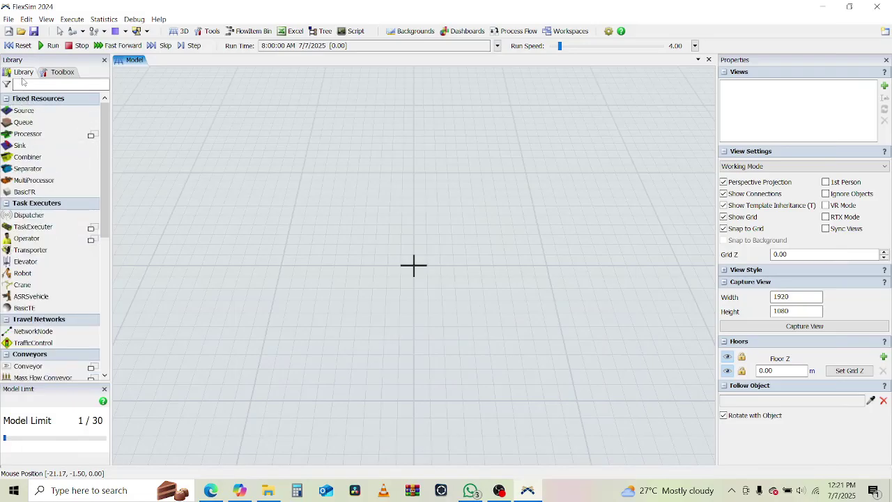
drag(15, 108, 83, 120)
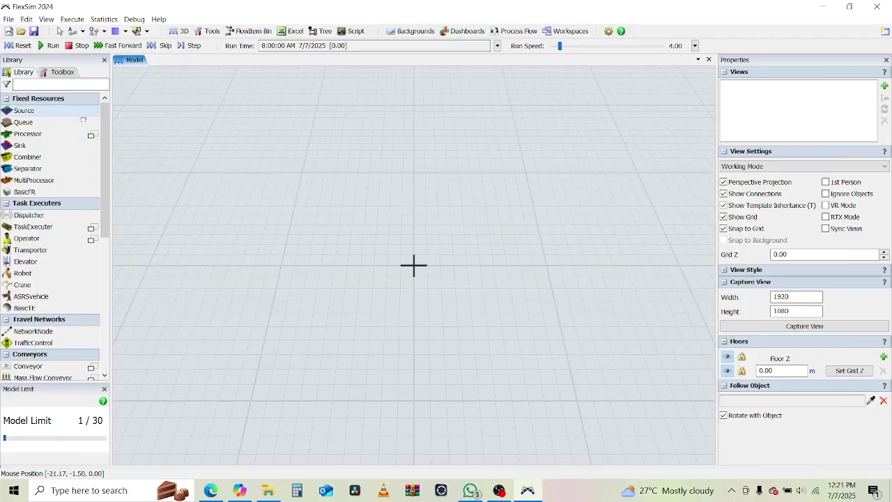
drag(150, 265, 150, 266)
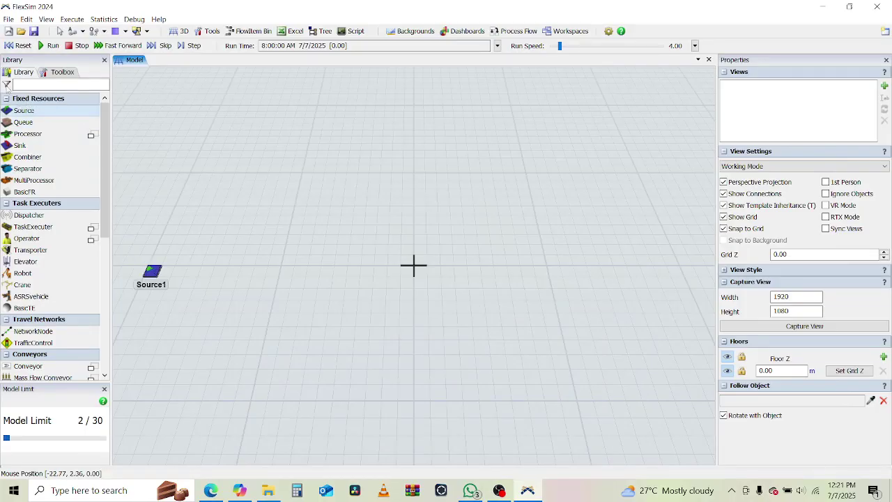
drag(17, 121, 296, 261)
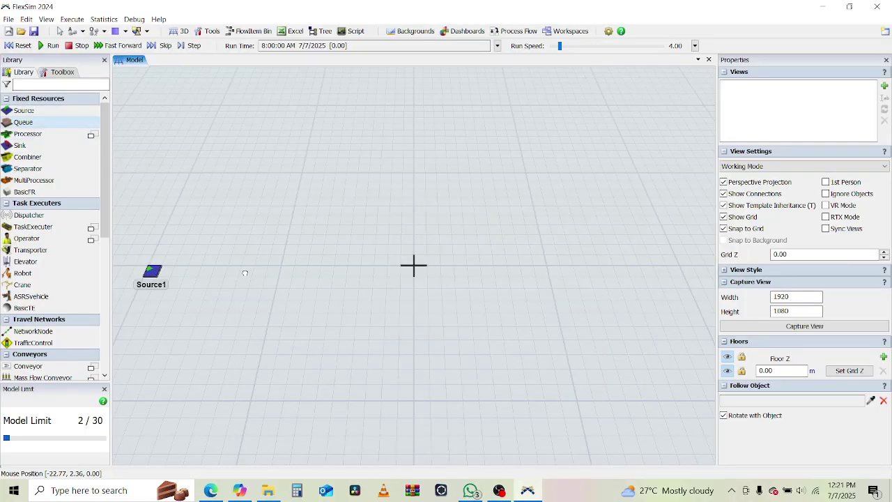
drag(244, 273, 245, 274)
- Add a Processor to the right of the Queue and a Sink to the right of the Processor
drag(26, 133, 136, 153)
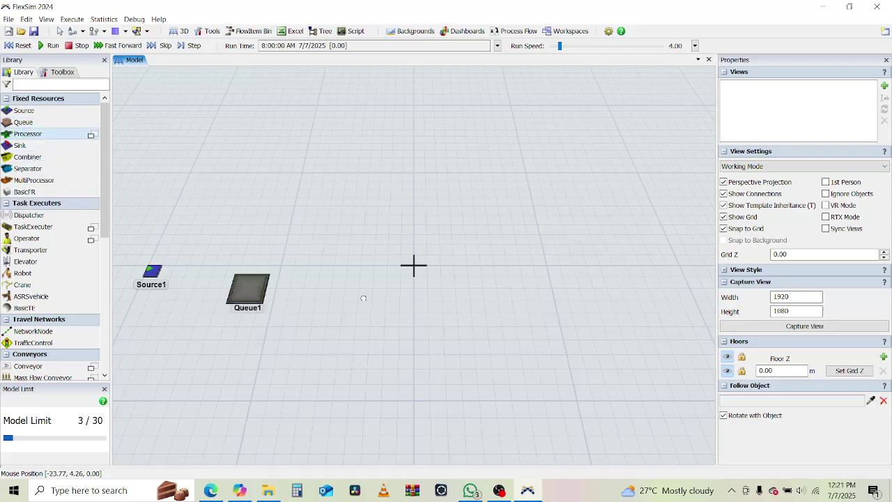
drag(363, 298, 364, 301)
drag(24, 147, 271, 186)
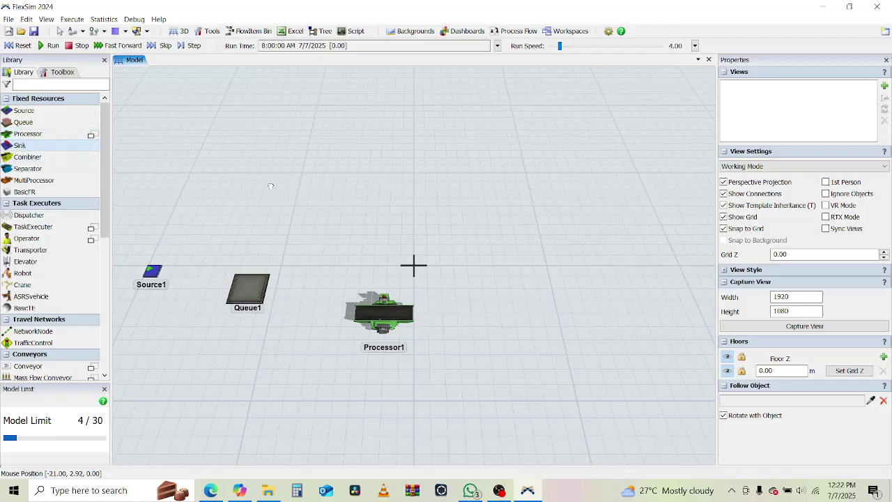
drag(528, 278, 529, 288)
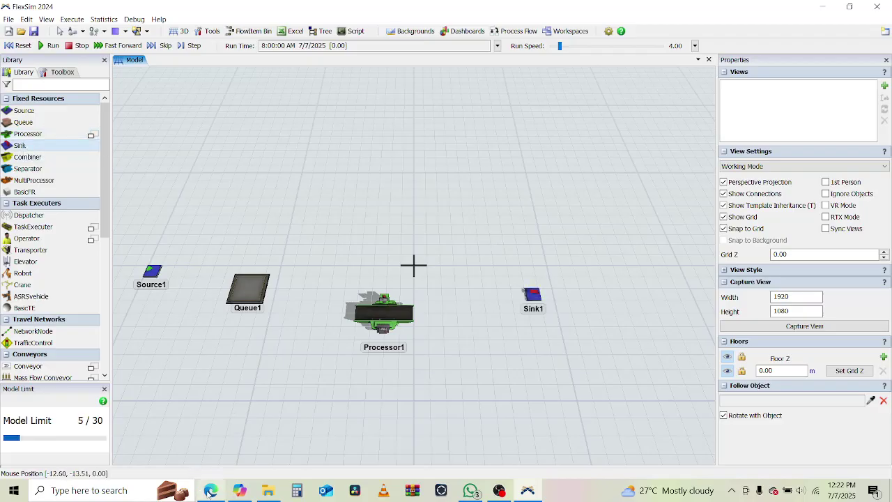
- Check the tutorial's instructions in the browser for which objects to add and how to position them, and return to FlexSim
click(210, 489)
click(627, 319)
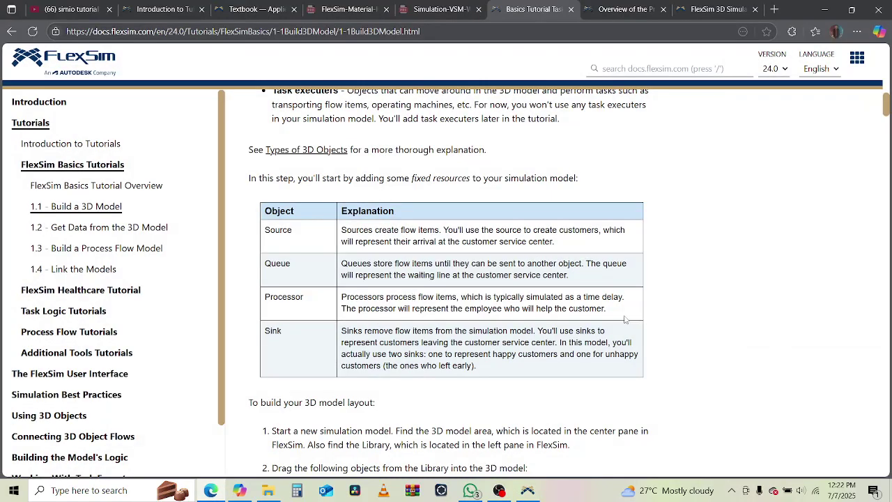
scroll(627, 319, down, 4)
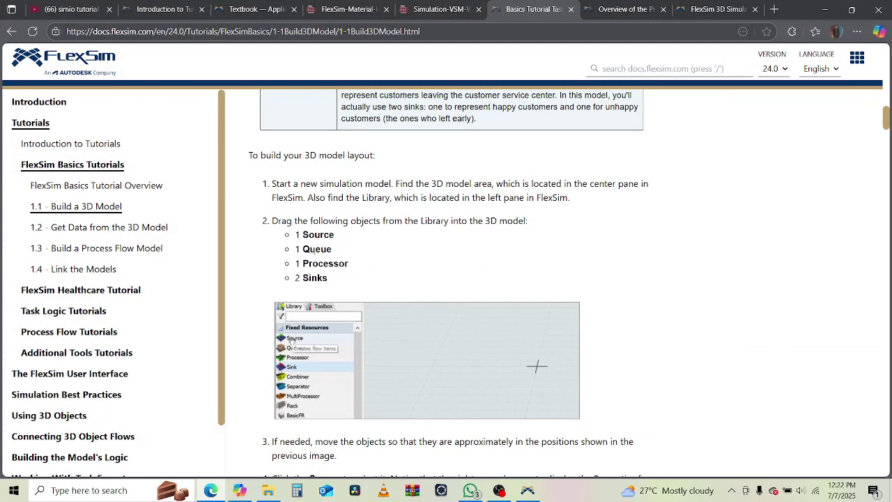
scroll(348, 275, down, 3)
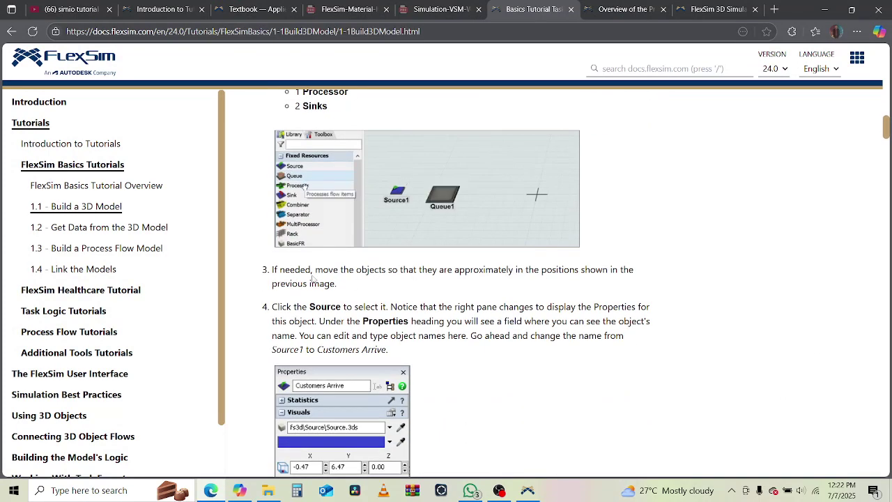
drag(350, 271, 582, 271)
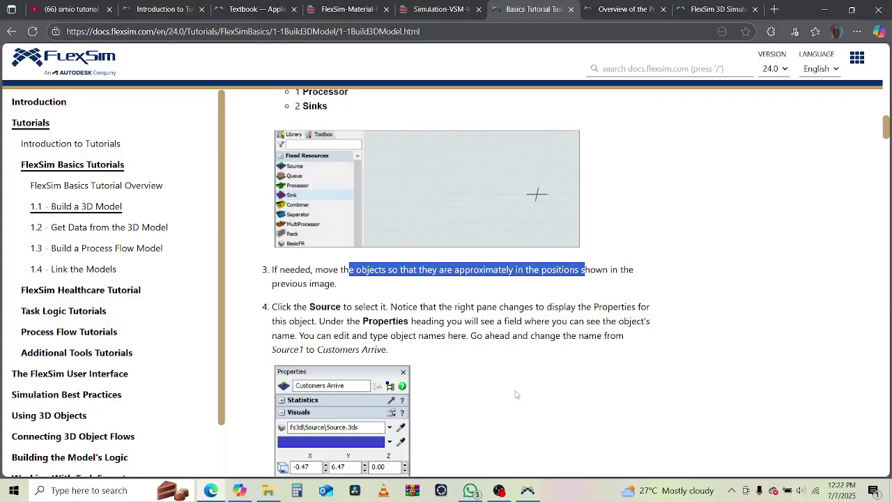
click(527, 489)
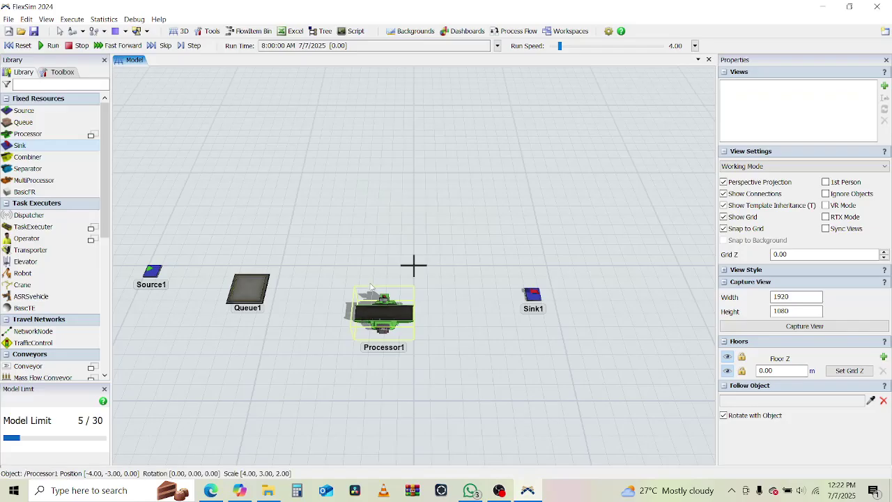
- Move the Processor, Queue and Sink up so they form a roughly straight row with the Source
drag(370, 313, 379, 273)
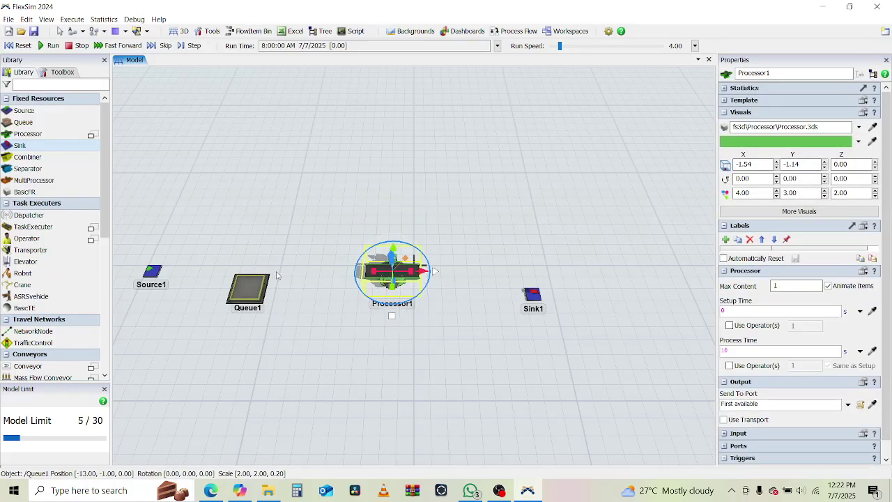
drag(276, 275, 302, 259)
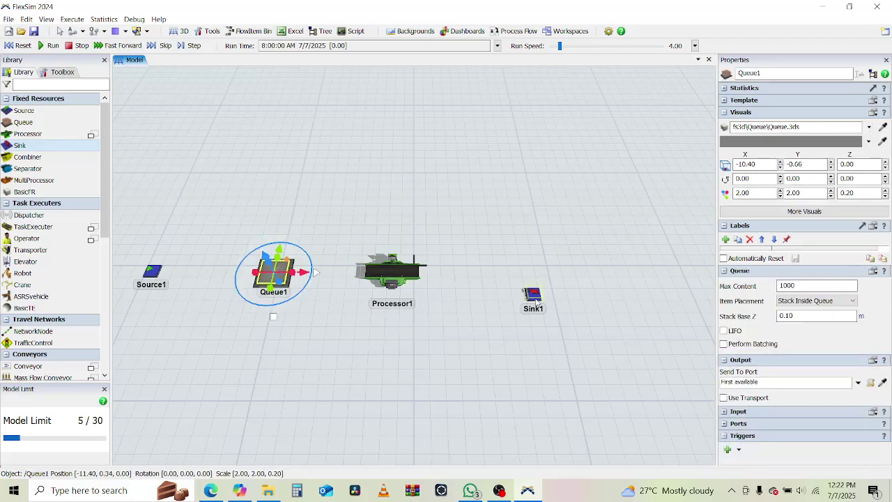
drag(535, 298, 538, 273)
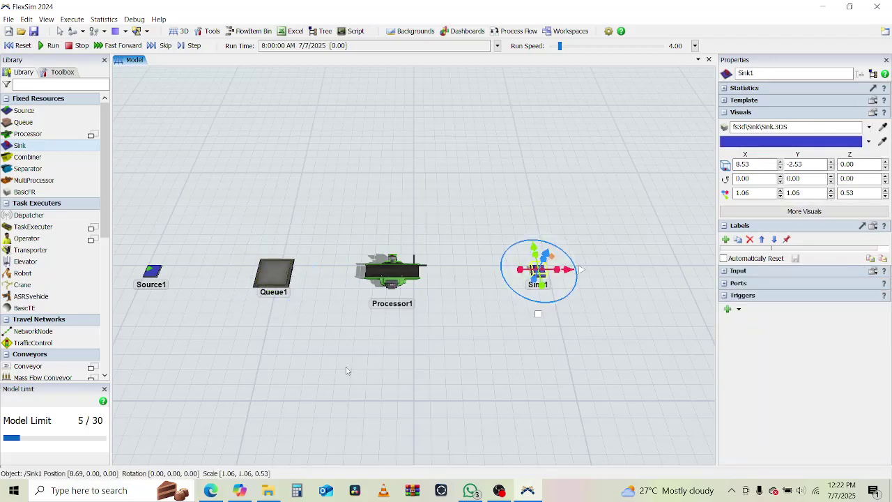
- Read the browser tutorial's instructions for selecting the Source and changing its name in the Properties, and return to FlexSim
click(215, 485)
click(550, 332)
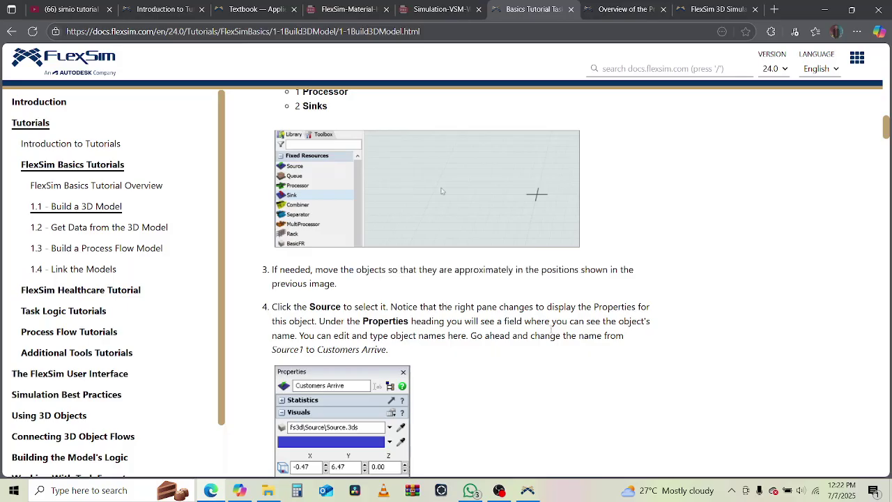
scroll(551, 332, down, 1)
drag(336, 153, 640, 153)
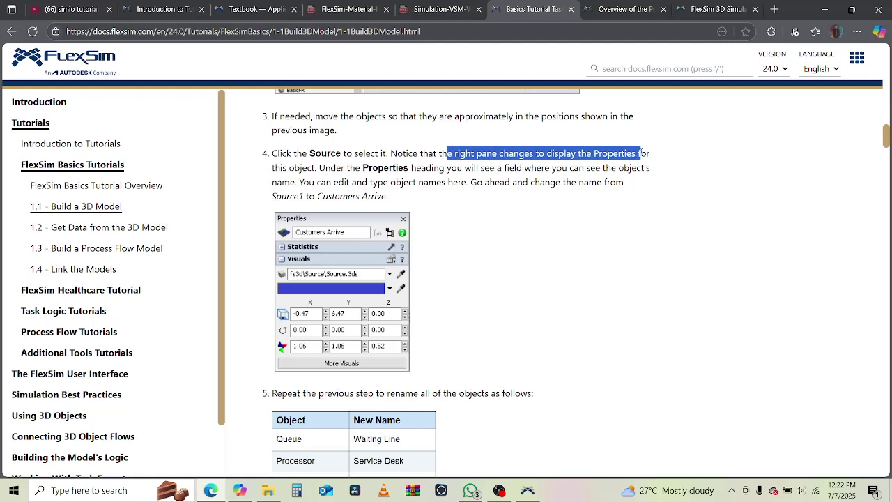
drag(331, 168, 358, 183)
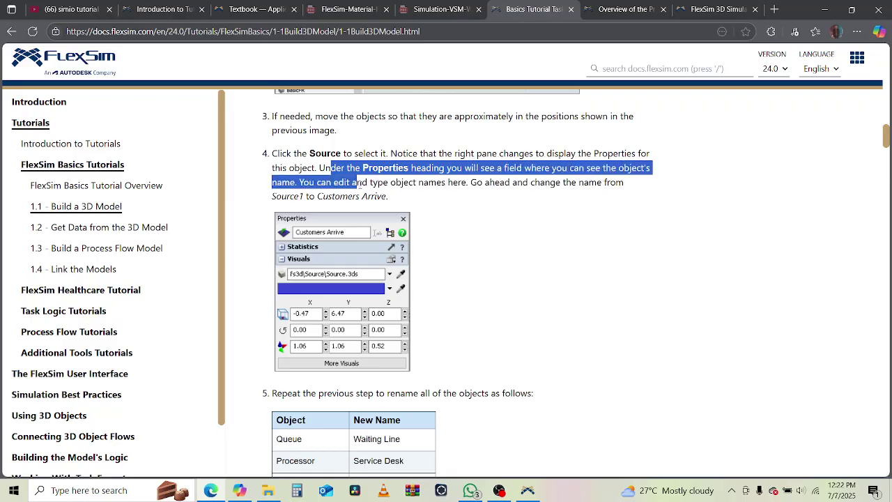
drag(358, 183, 616, 184)
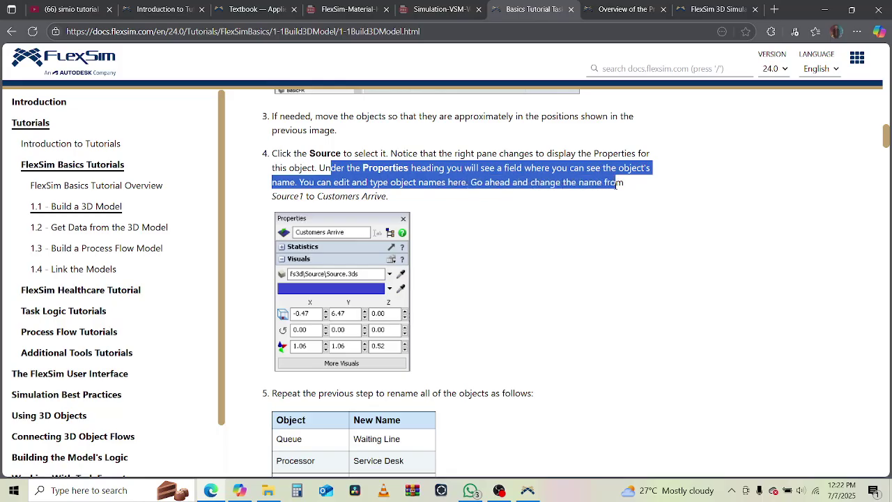
drag(286, 198, 386, 197)
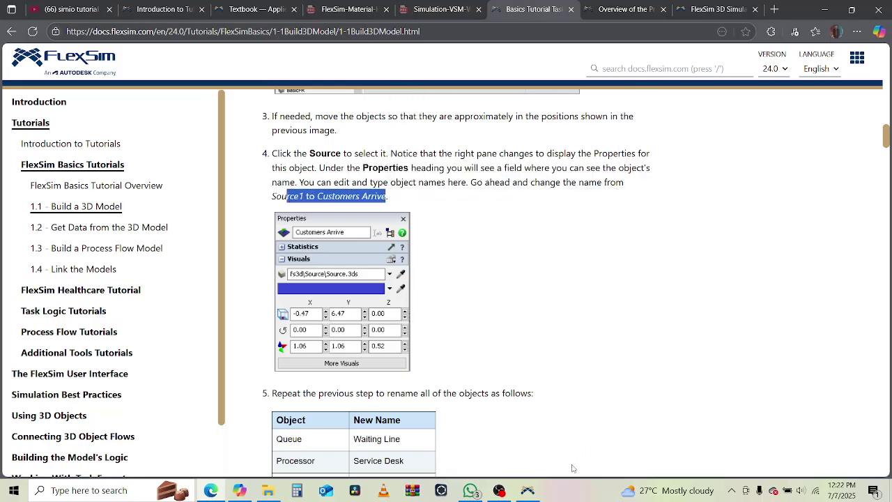
click(531, 492)
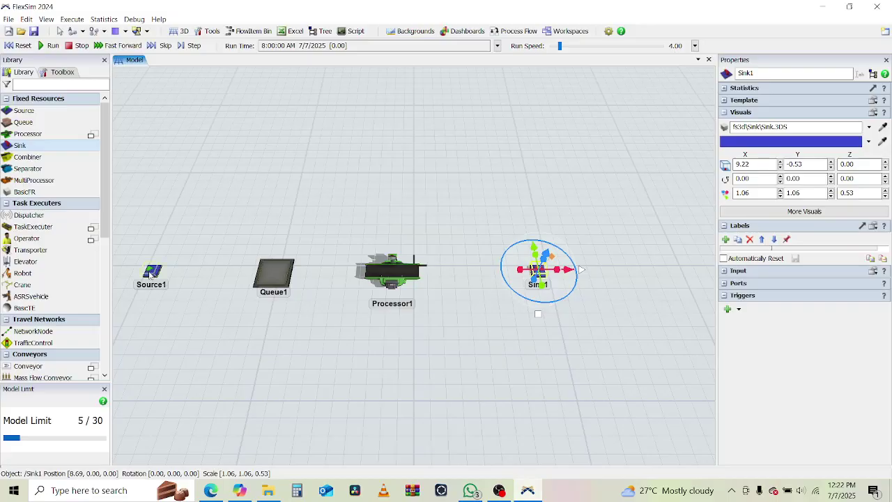
- Rename the Source as Customers Arrival
click(151, 273)
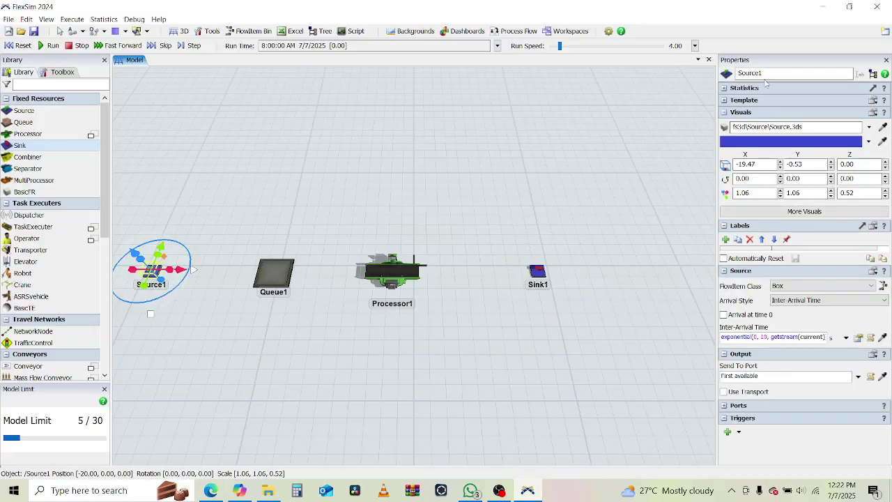
click(543, 124)
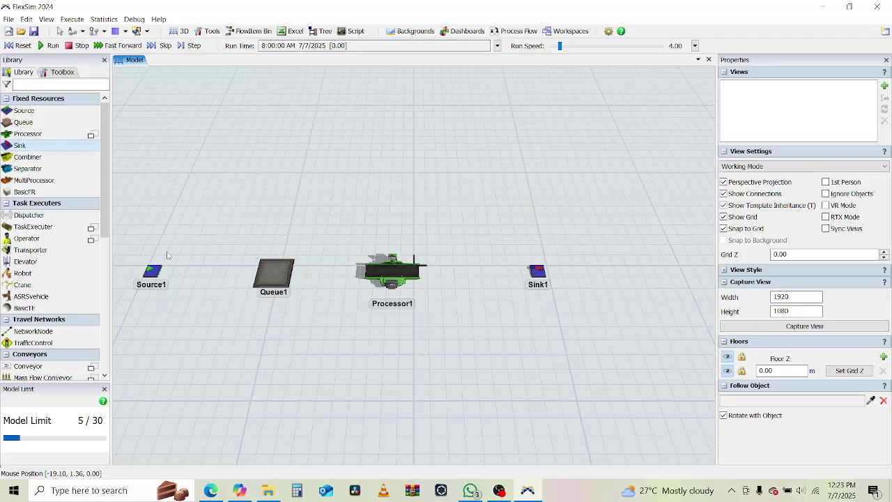
click(152, 271)
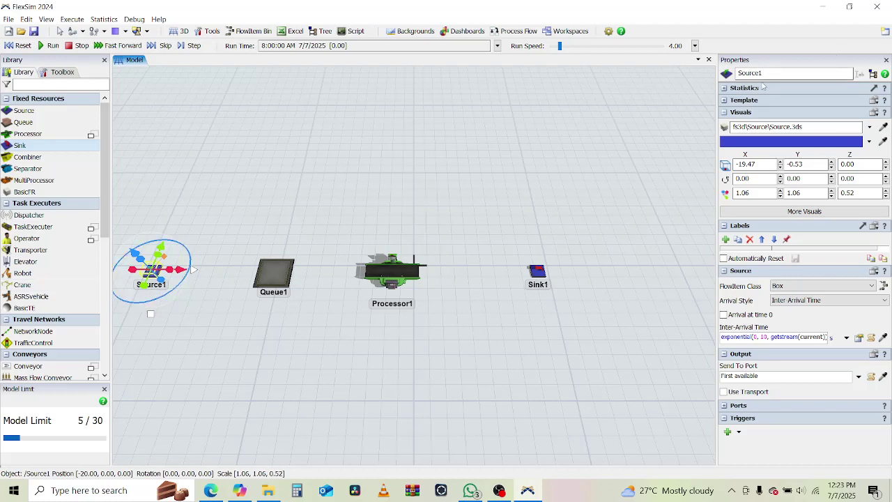
double_click(794, 73)
text(Customers Arrival)
key(Return)
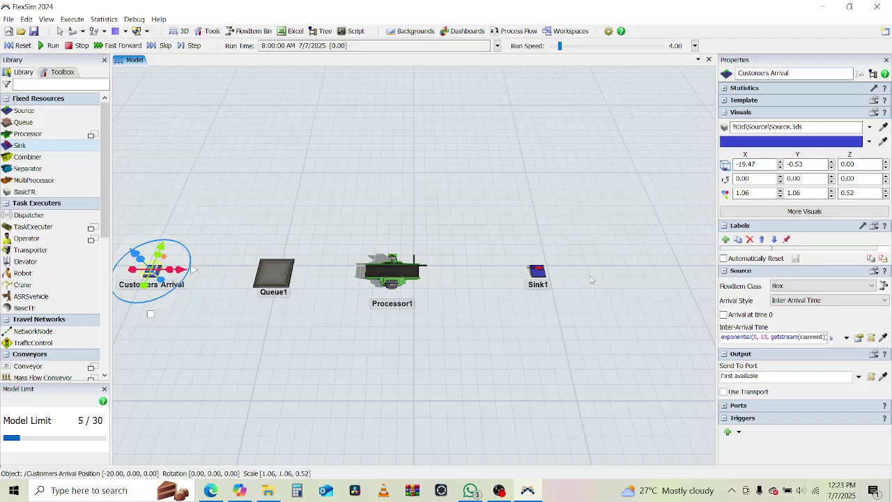
click(166, 299)
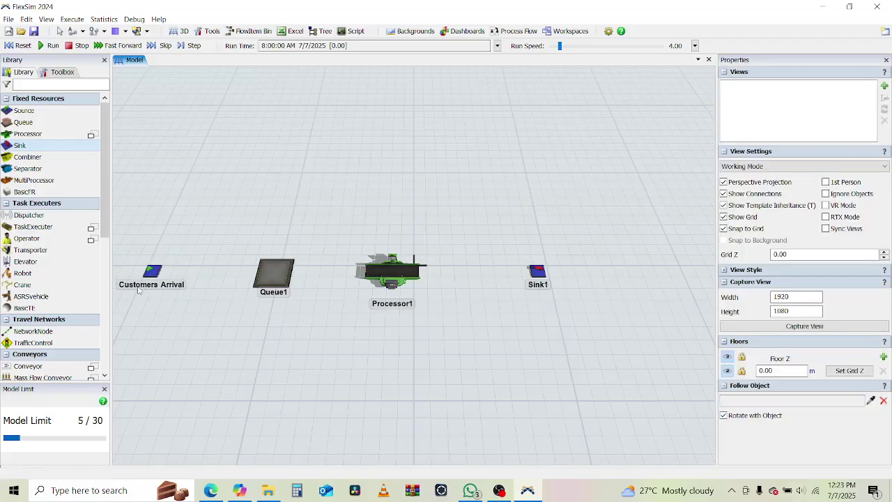
- Switch to the browser tutorial, review the table of new object names for the Queue's entry, and return to FlexSim
click(210, 490)
click(575, 272)
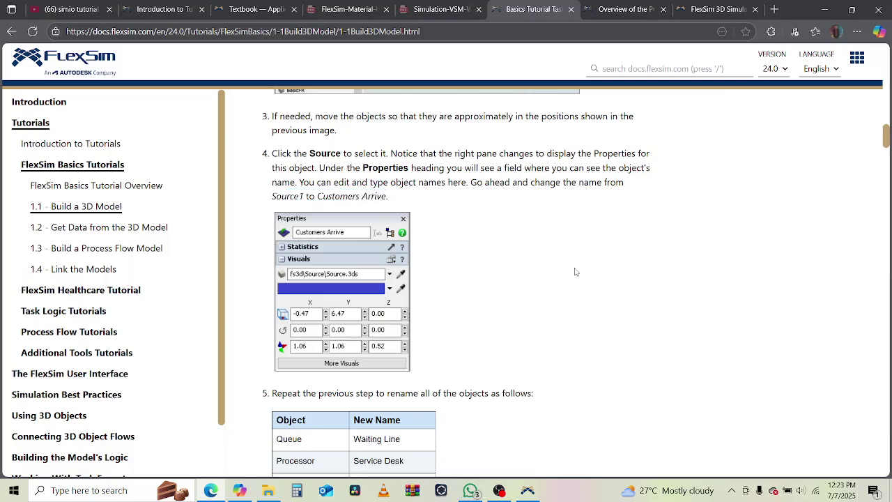
scroll(575, 271, down, 2)
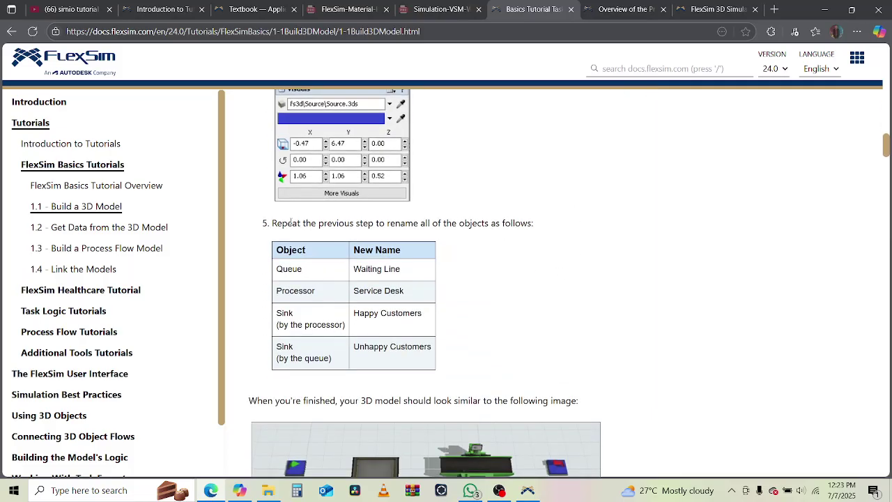
drag(288, 222, 541, 227)
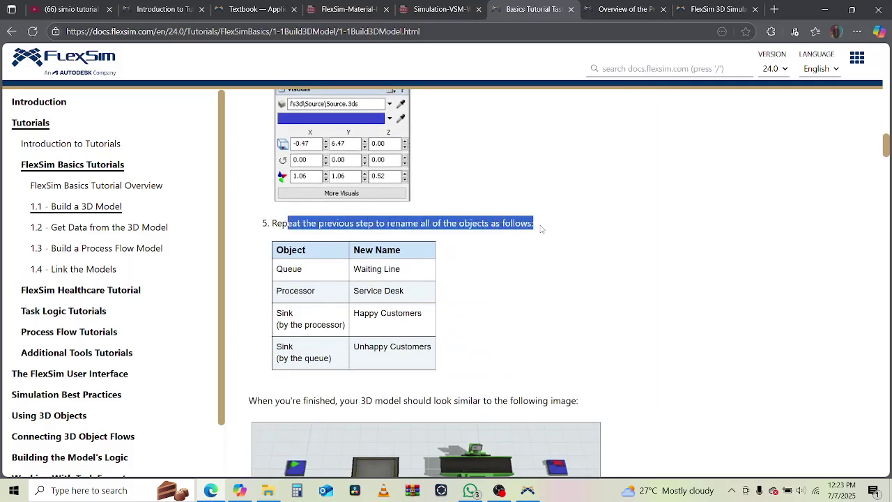
click(492, 283)
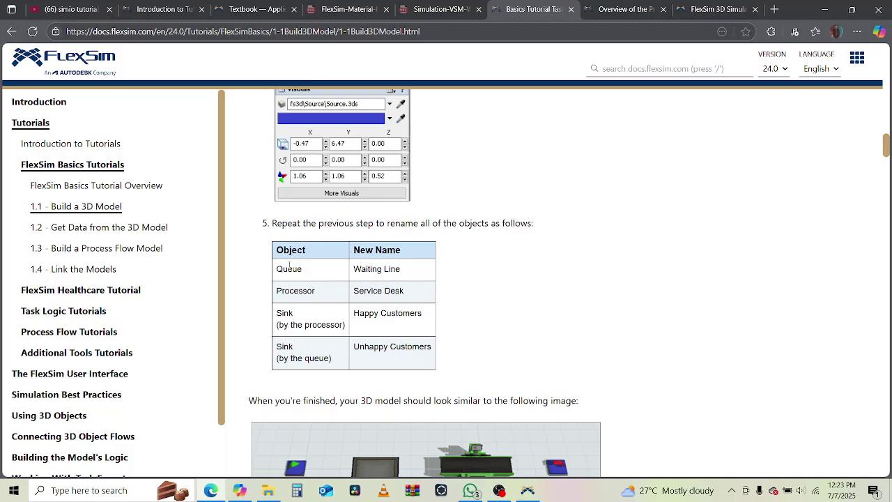
drag(292, 265, 307, 268)
click(372, 266)
click(221, 486)
- Rename the Queue as Waiting Line
click(275, 282)
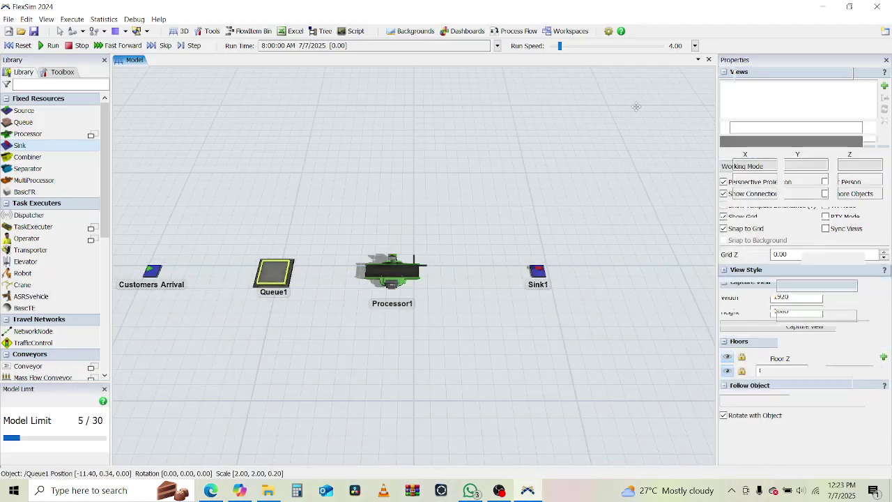
double_click(758, 73)
text(Wai)
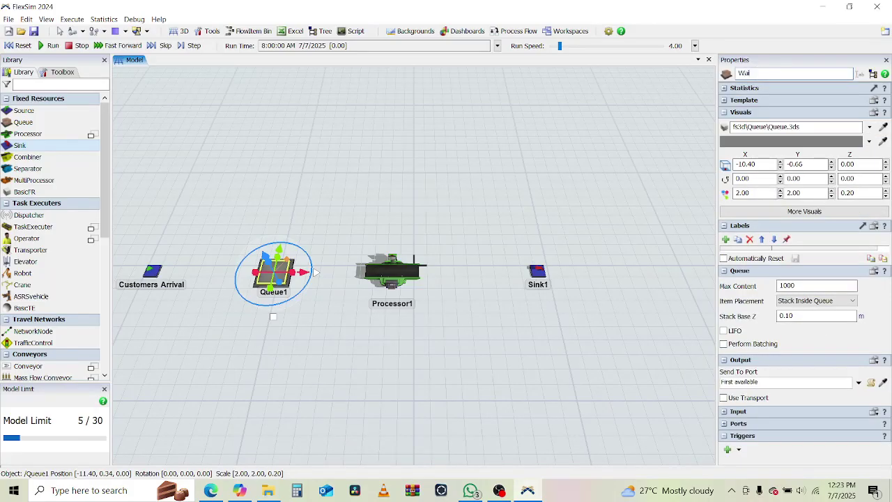
text(ting Line)
key(Return)
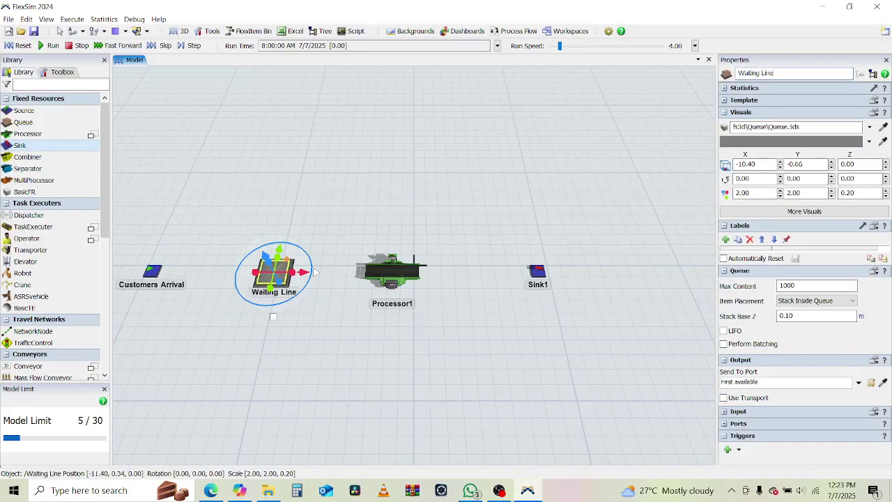
click(248, 430)
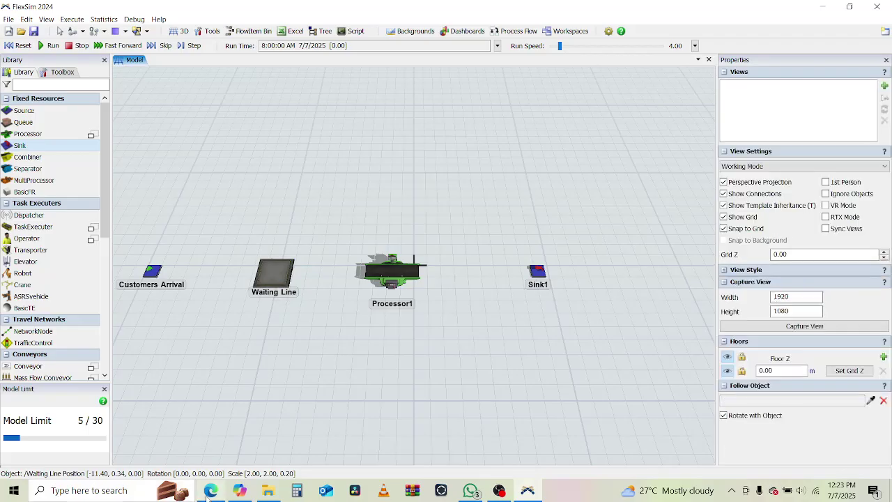
- Look up the Processor's new name in the browser tutorial and rename the Processor in FlexSim as Service Desk
click(210, 490)
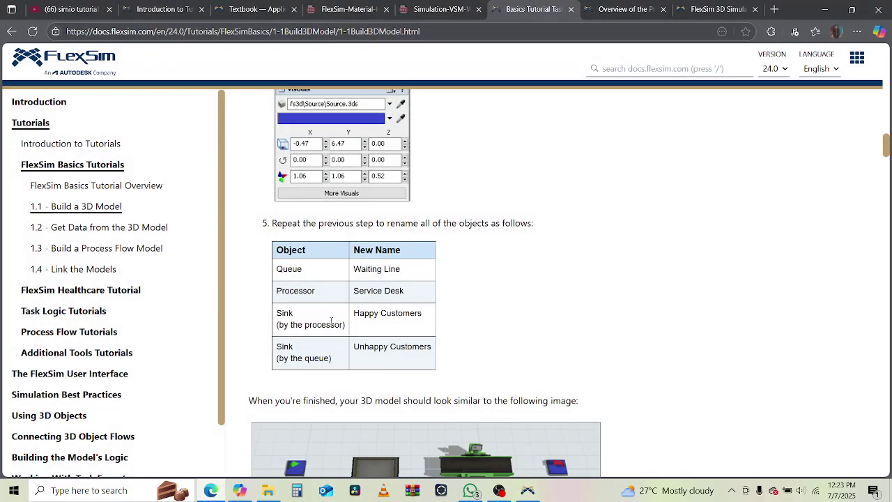
drag(340, 322, 280, 296)
click(406, 287)
click(213, 493)
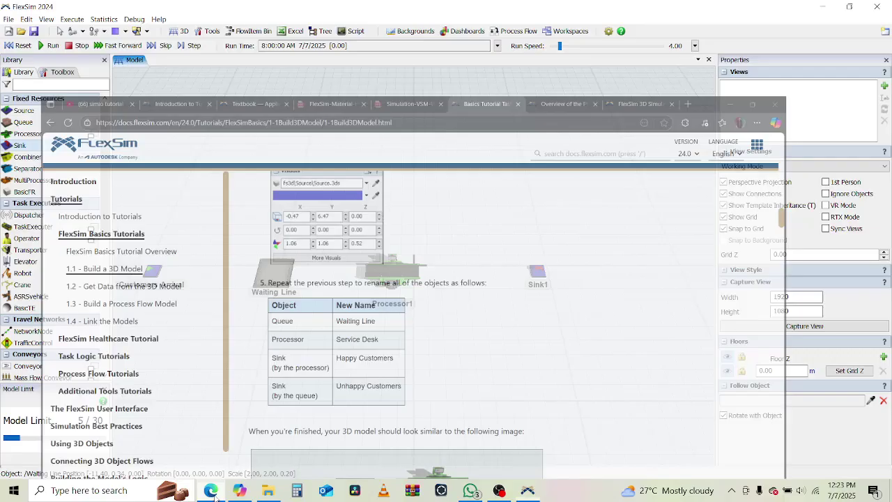
click(392, 272)
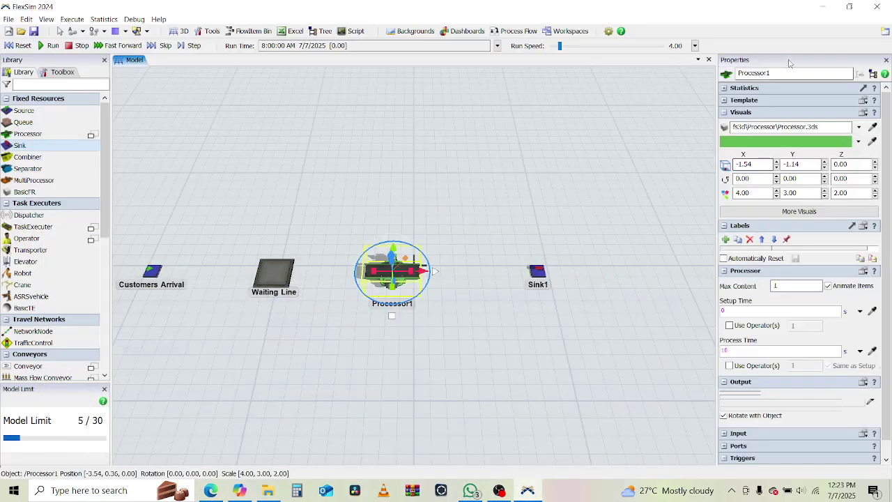
double_click(766, 73)
text(Service Desk)
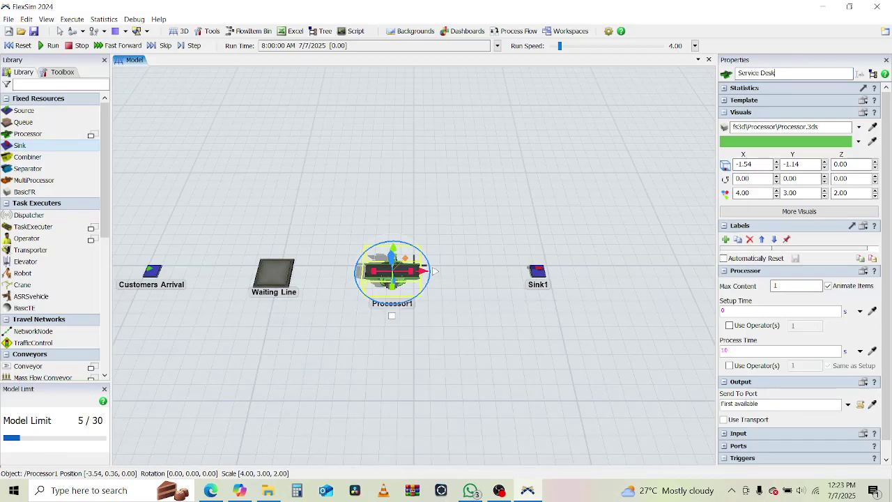
key(Return)
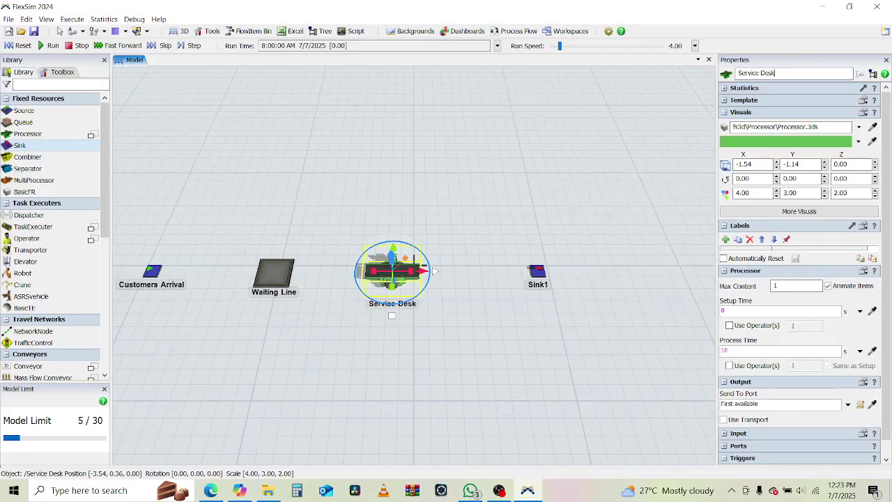
click(305, 370)
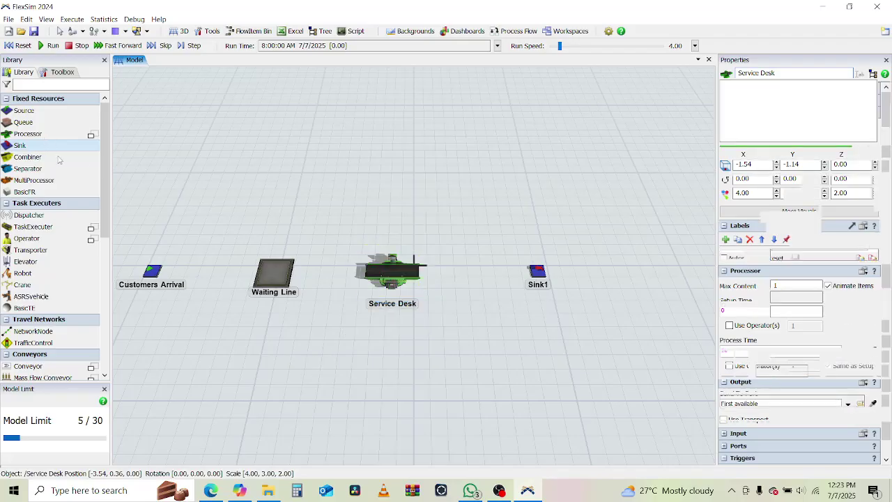
- Add a second Sink below the first and check the sinks' placement and names in the browser tutorial, returning to FlexSim
click(548, 341)
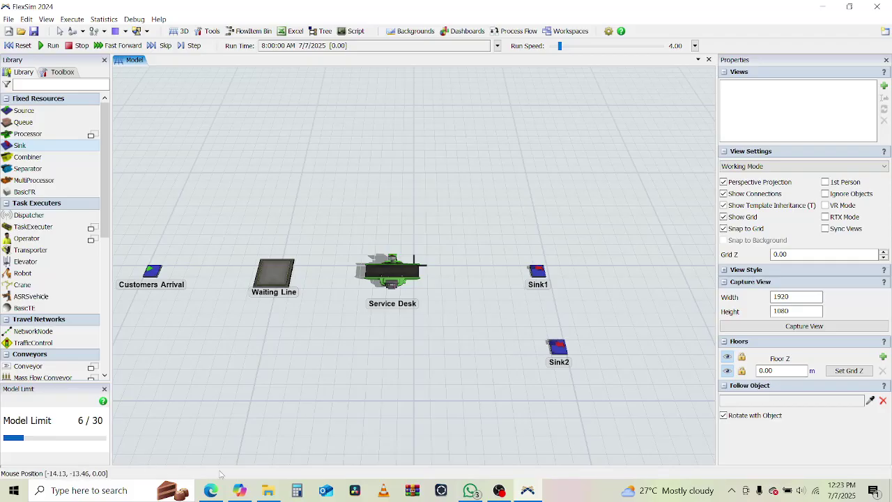
click(210, 491)
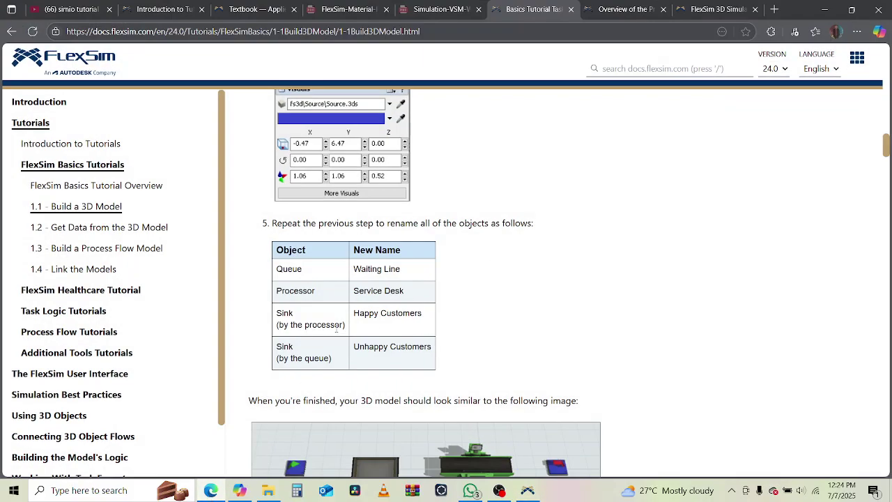
scroll(550, 318, up, 10)
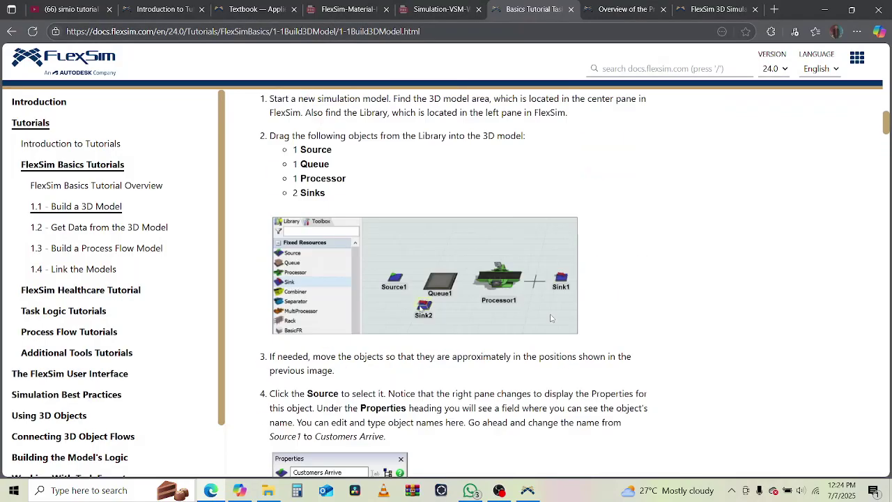
scroll(524, 354, down, 4)
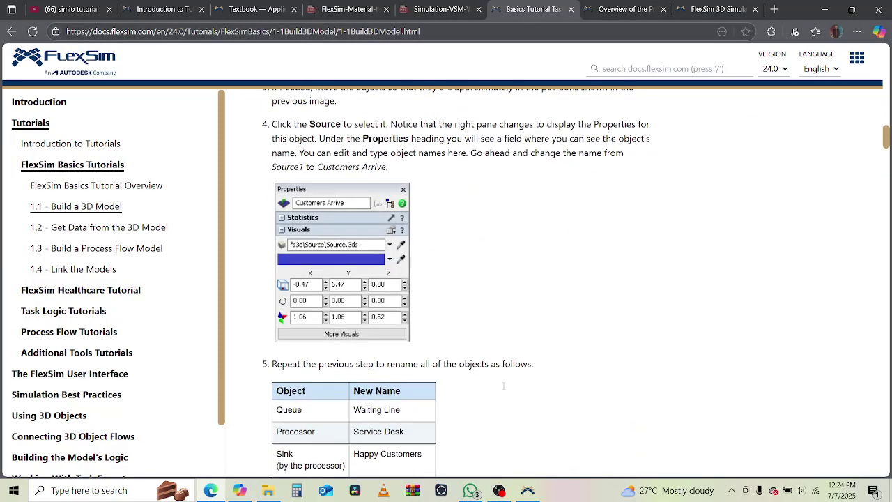
scroll(433, 236, up, 3)
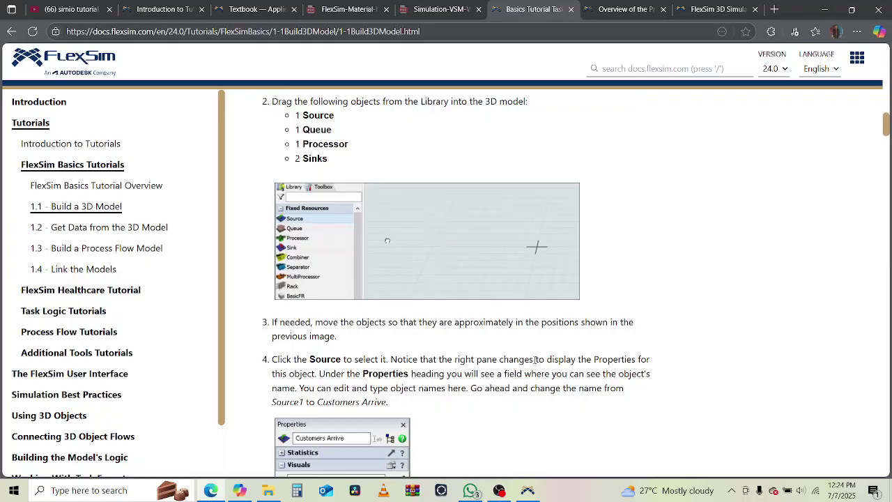
scroll(534, 362, down, 8)
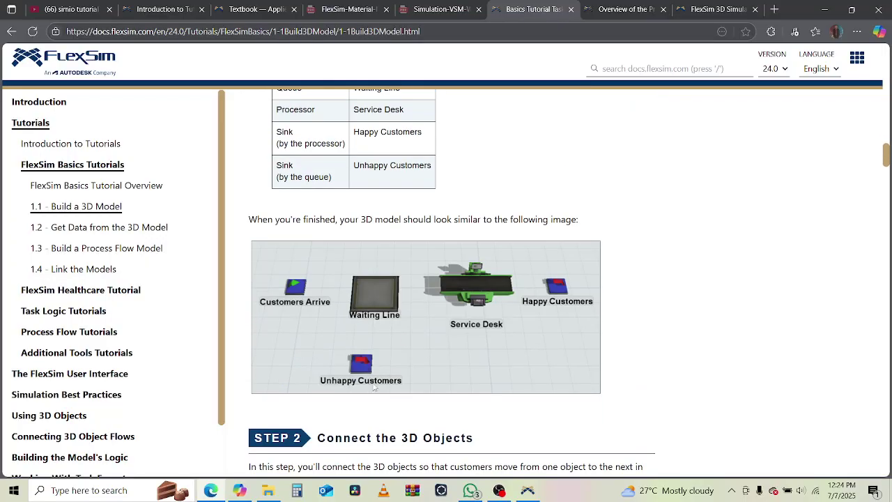
click(527, 490)
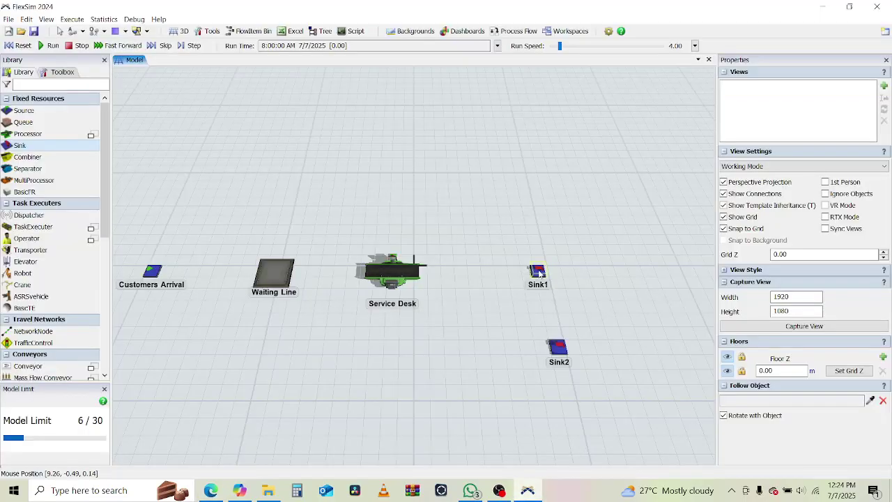
- Move the first Sink nearer to the Service Desk, at about X 6.5, Y -0.5, and rename it Happy Customers
drag(537, 273, 502, 273)
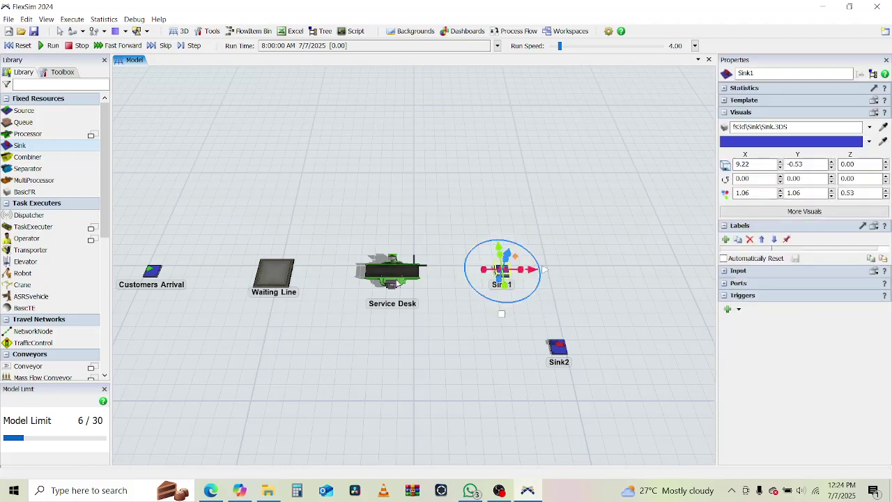
click(773, 74)
double_click(744, 73)
text(Ha)
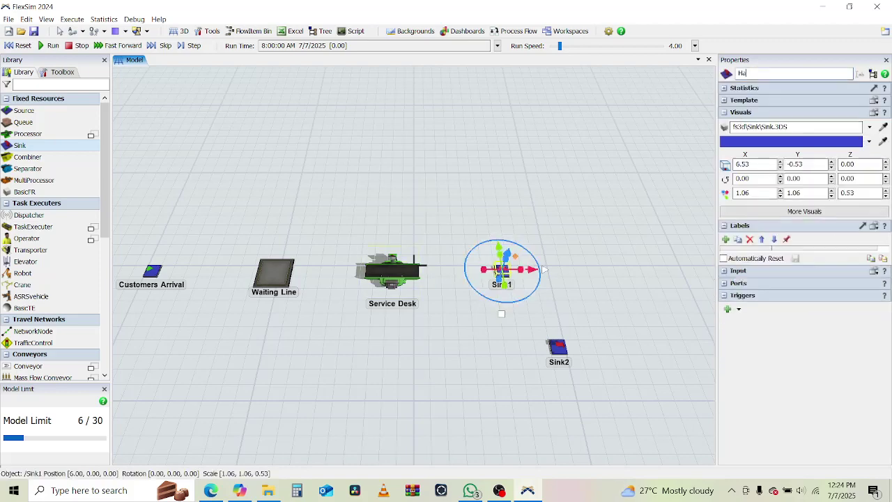
text(ppy Customers)
key(Return)
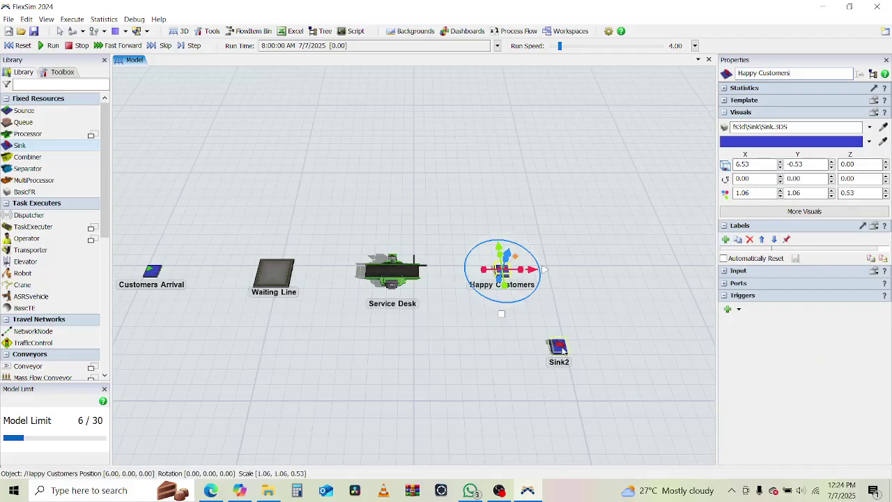
- Move the second Sink below the Waiting Line, at about X -10, Y -7.5, and rename it Unhappy Customers
drag(551, 342, 258, 360)
double_click(744, 73)
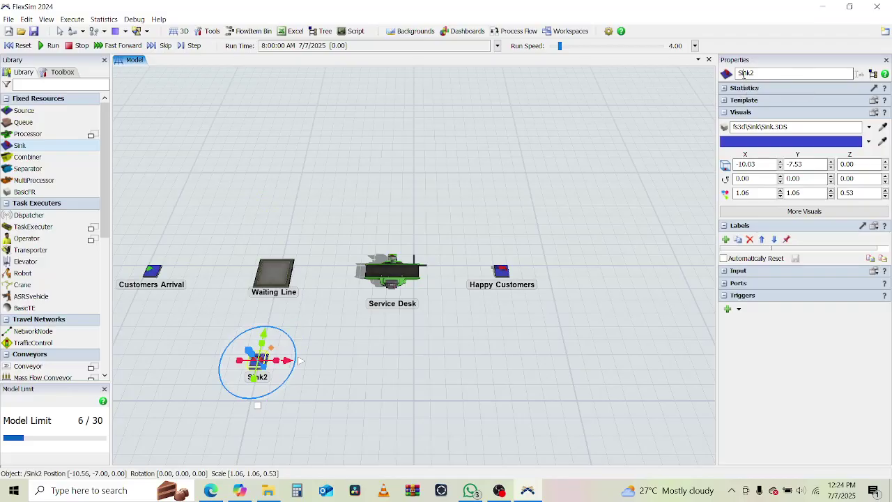
text(Unhappy Customers)
key(Return)
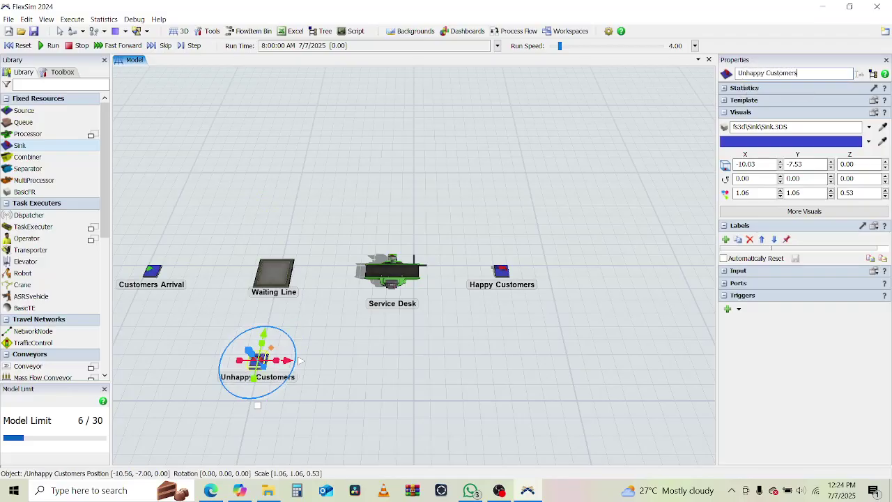
- Switch to the browser tutorial and read the Step 2 introduction on connecting 3D objects, ports and port connections
click(212, 490)
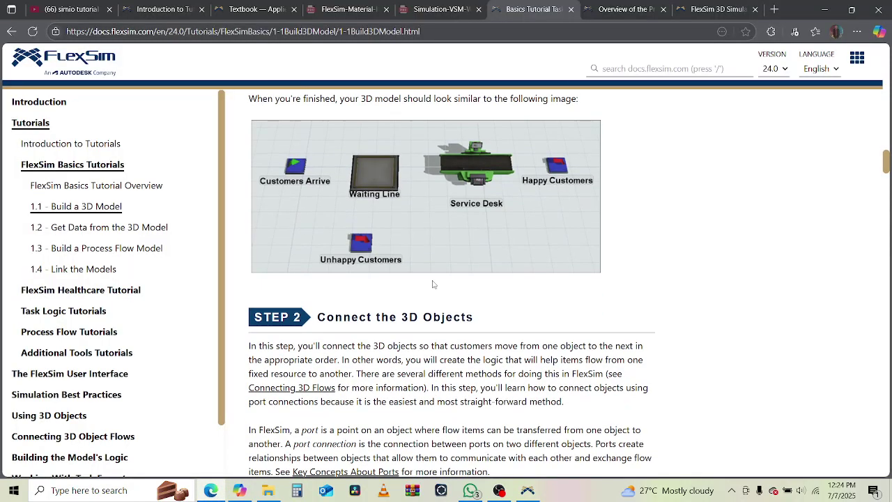
scroll(652, 296, down, 3)
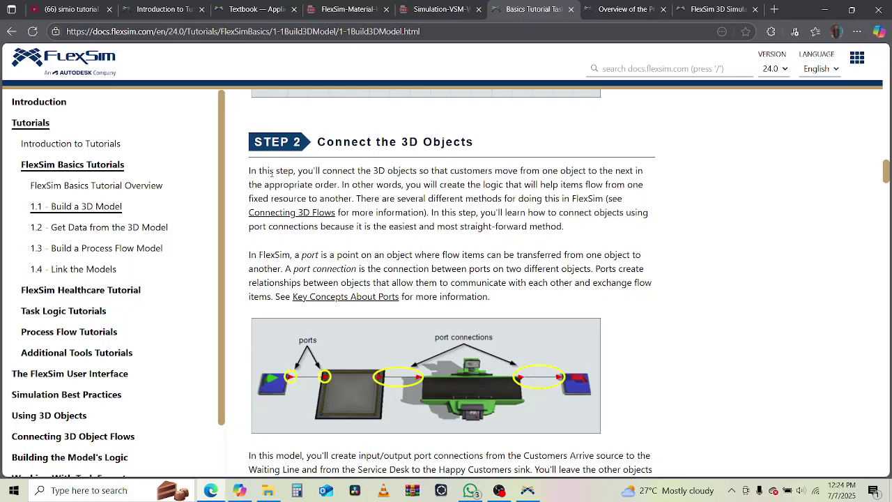
drag(281, 171, 595, 203)
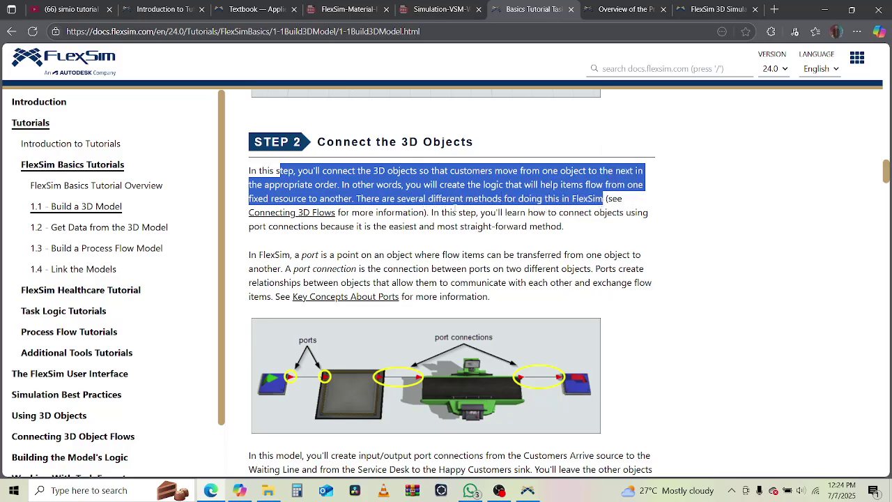
drag(453, 212, 482, 234)
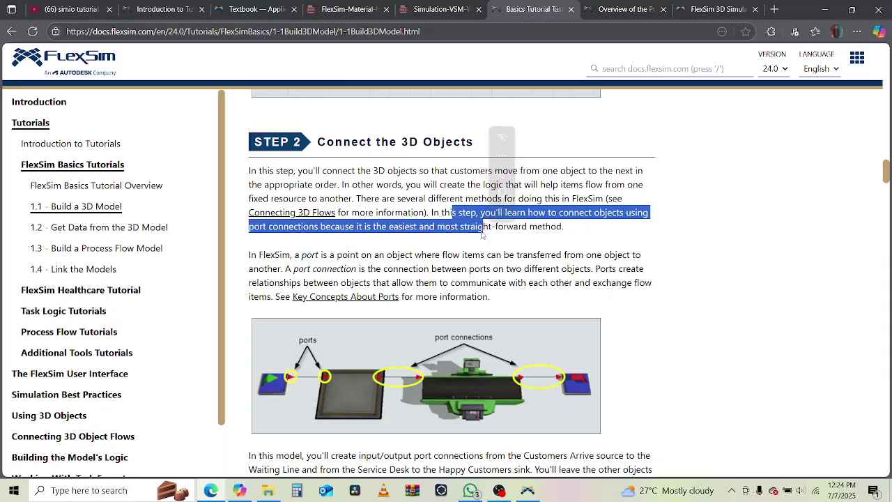
scroll(651, 264, down, 2)
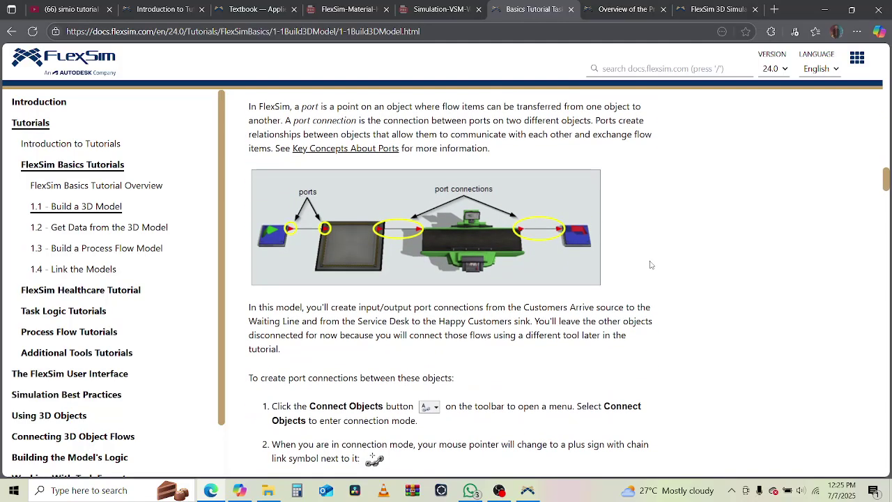
drag(263, 111, 493, 109)
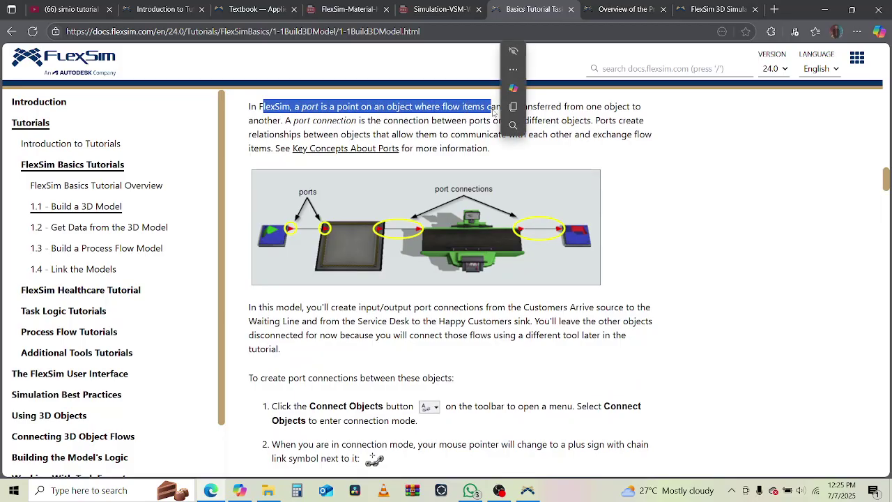
click(616, 121)
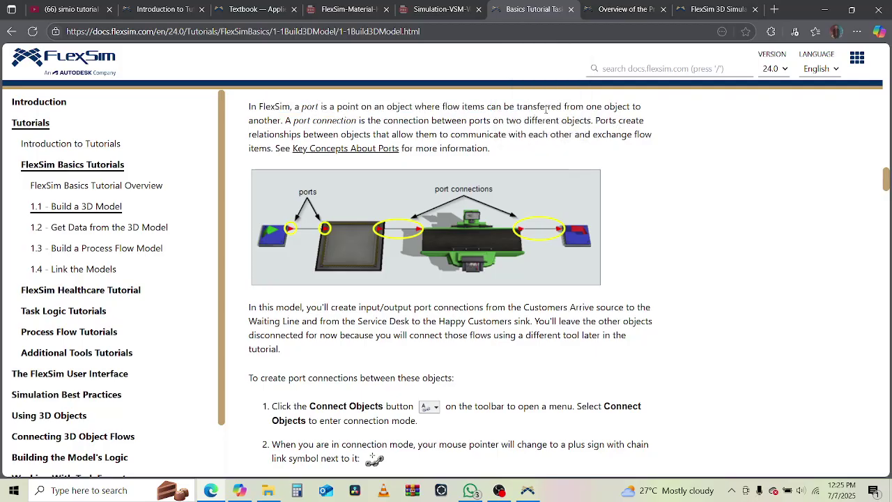
drag(546, 109, 622, 122)
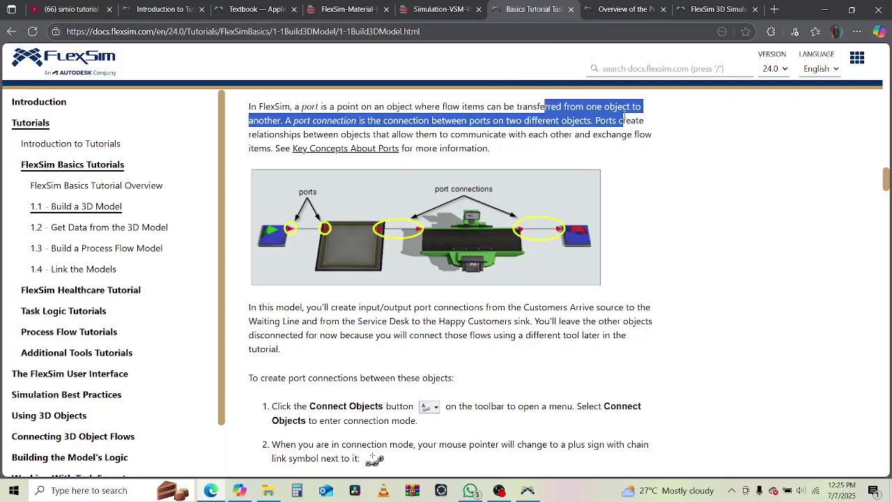
click(319, 128)
drag(308, 121, 590, 122)
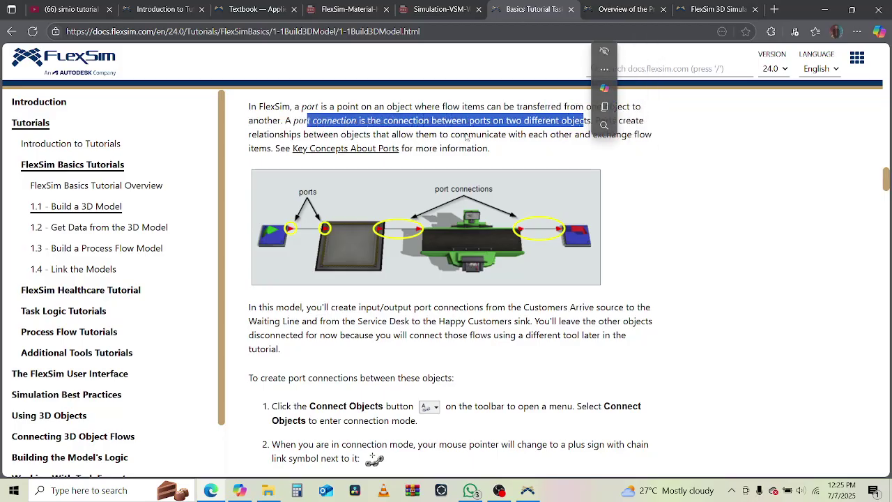
drag(259, 134, 530, 134)
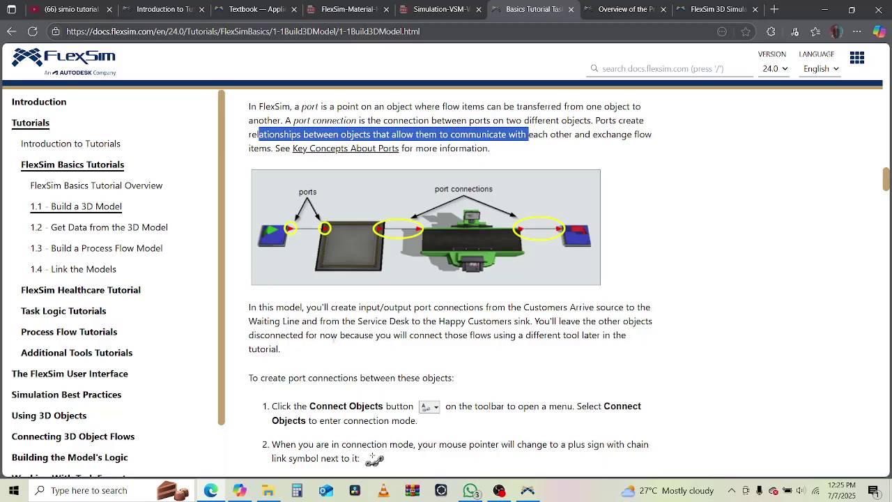
- Skim ahead to Step 3 of the tutorial, then read the Step 2 instructions for entering connection mode with Connect Objects
scroll(333, 339, down, 4)
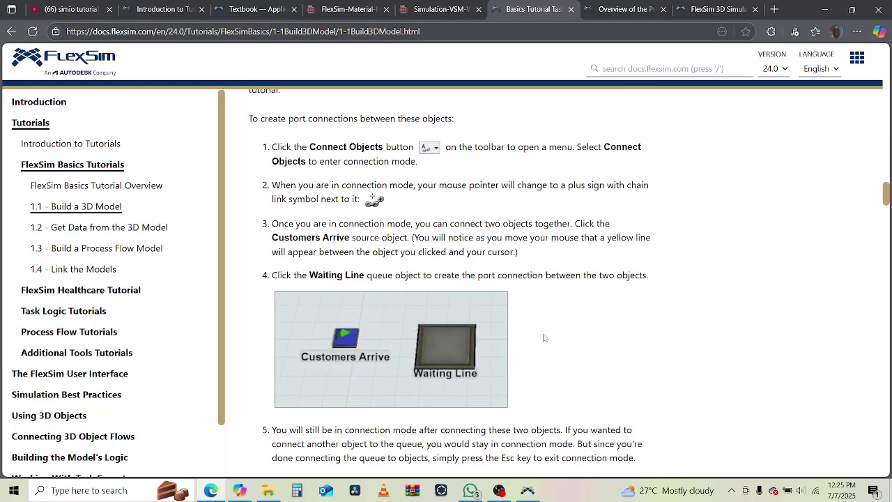
scroll(451, 353, down, 5)
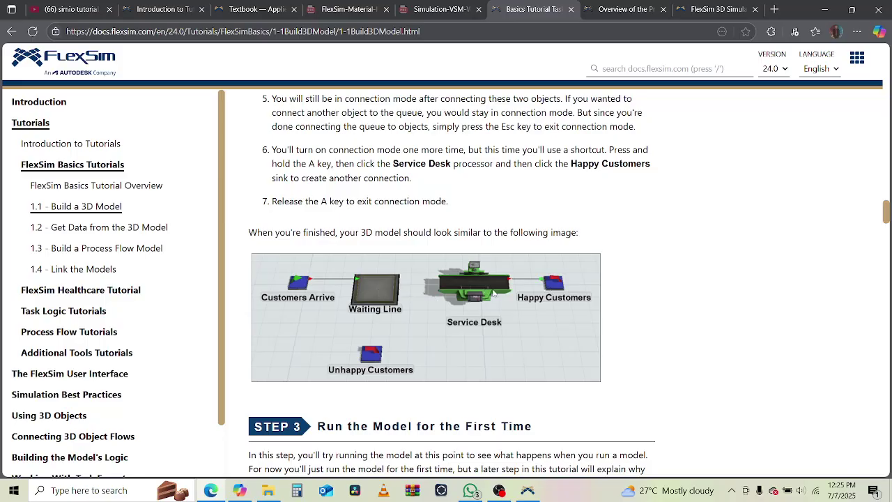
scroll(627, 293, down, 4)
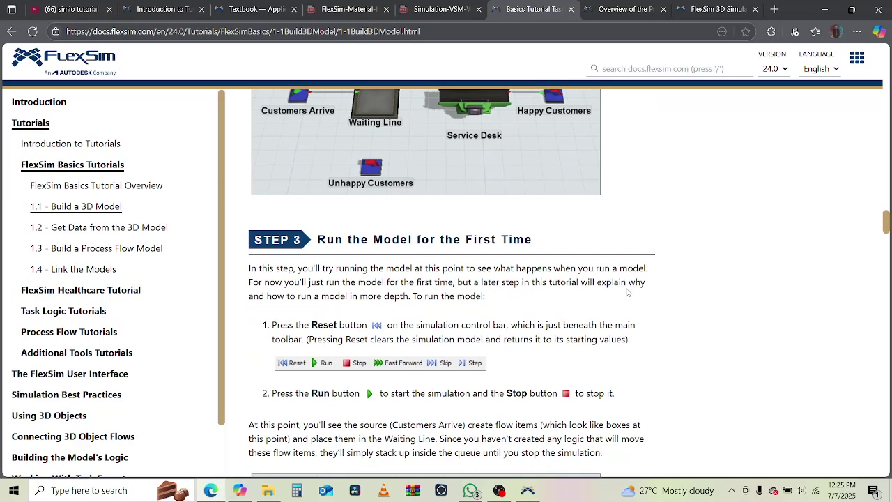
scroll(627, 292, up, 10)
scroll(627, 293, up, 1)
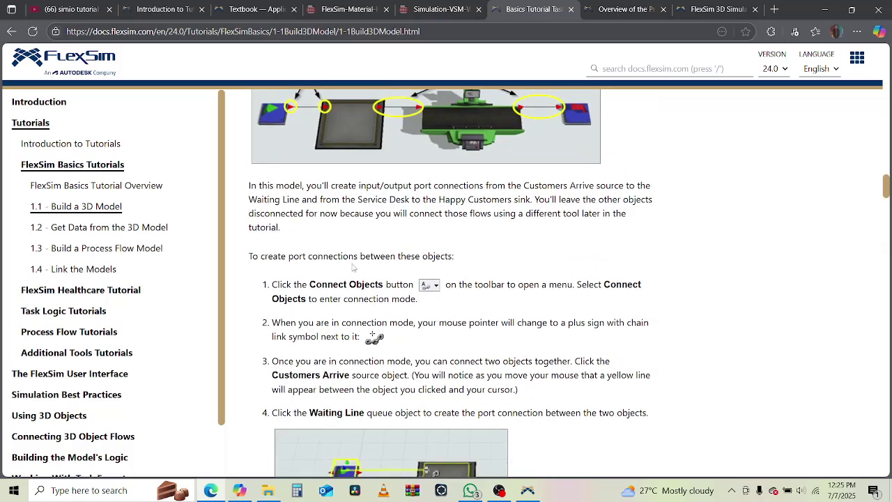
drag(293, 284, 416, 287)
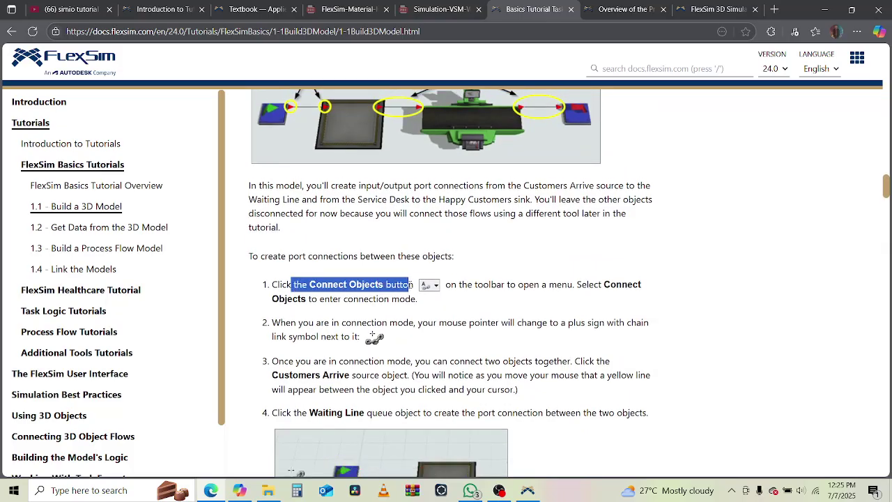
drag(505, 286, 561, 286)
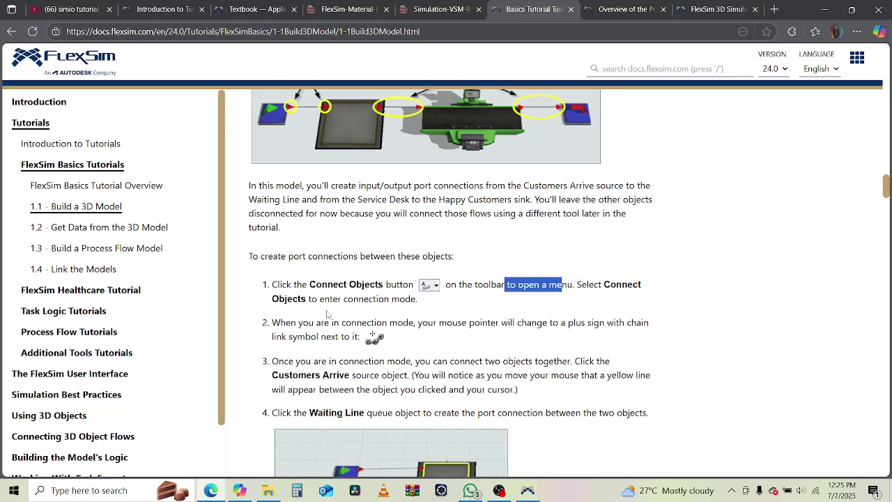
scroll(328, 314, down, 1)
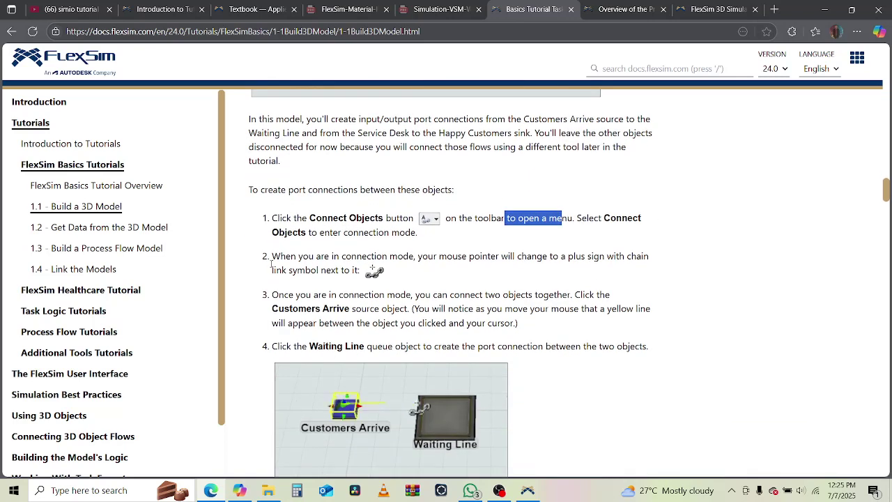
drag(298, 259, 618, 266)
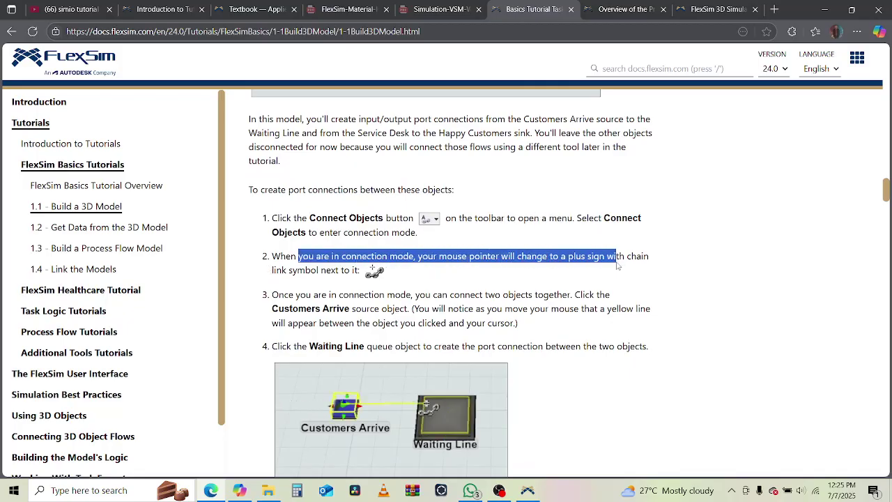
click(612, 308)
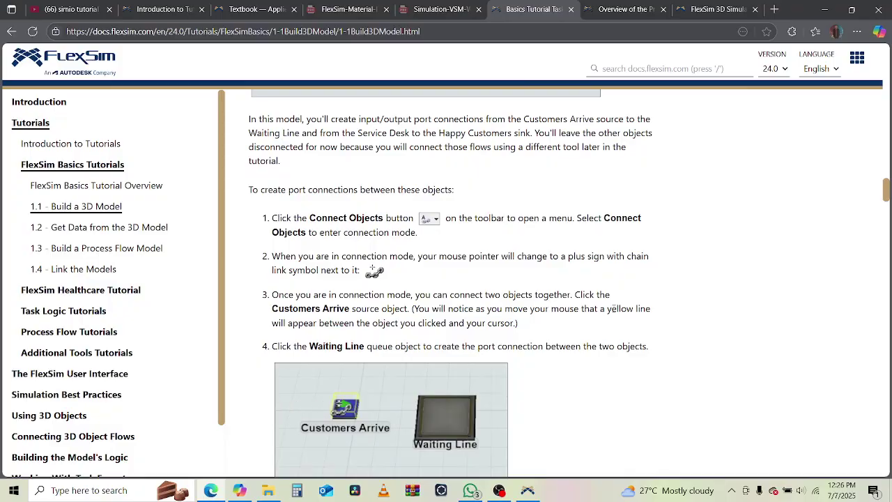
- Study the tutorial's instructions for connecting the Customers Arrive source to the Waiting Line queue
scroll(600, 313, down, 1)
drag(434, 243, 570, 243)
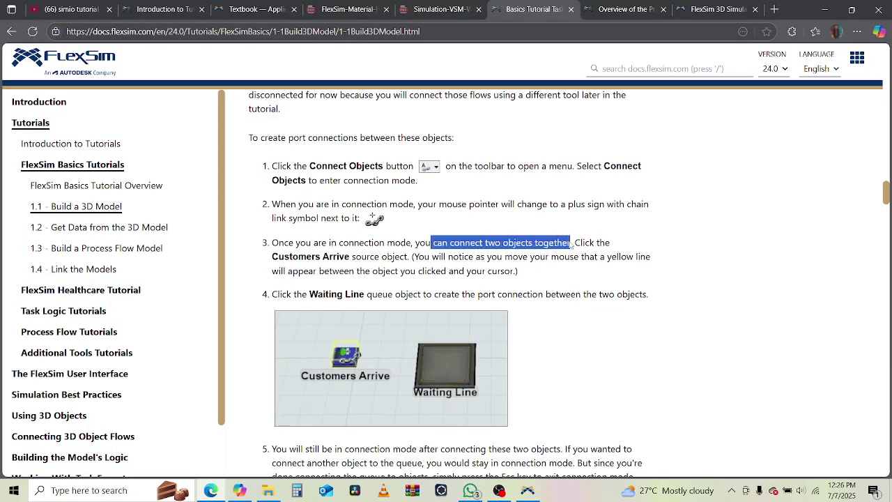
drag(307, 256, 412, 263)
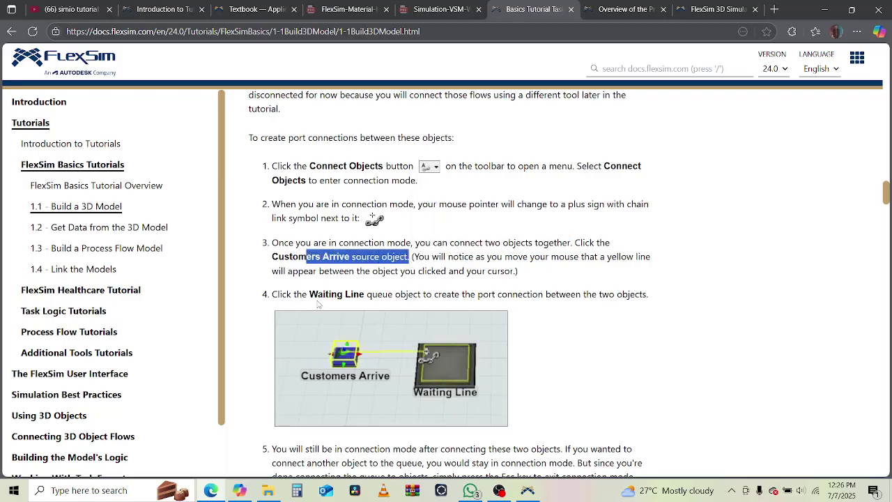
drag(318, 295, 566, 296)
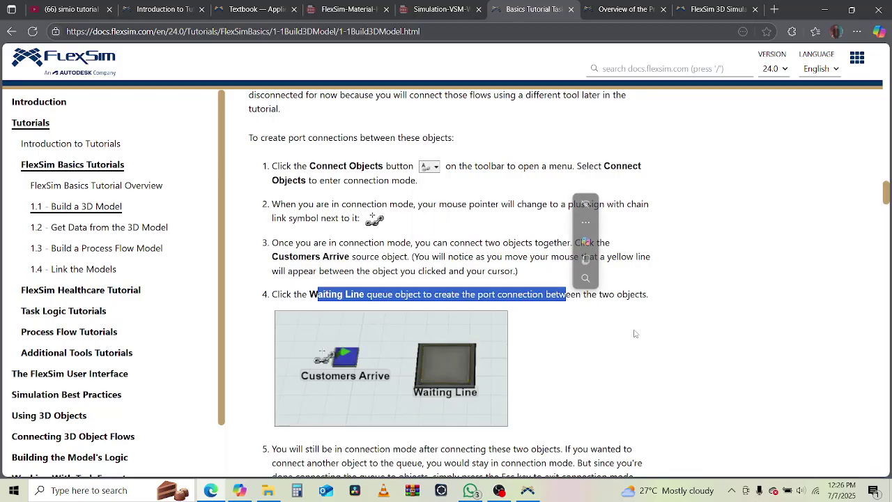
scroll(480, 332, down, 2)
scroll(479, 332, up, 2)
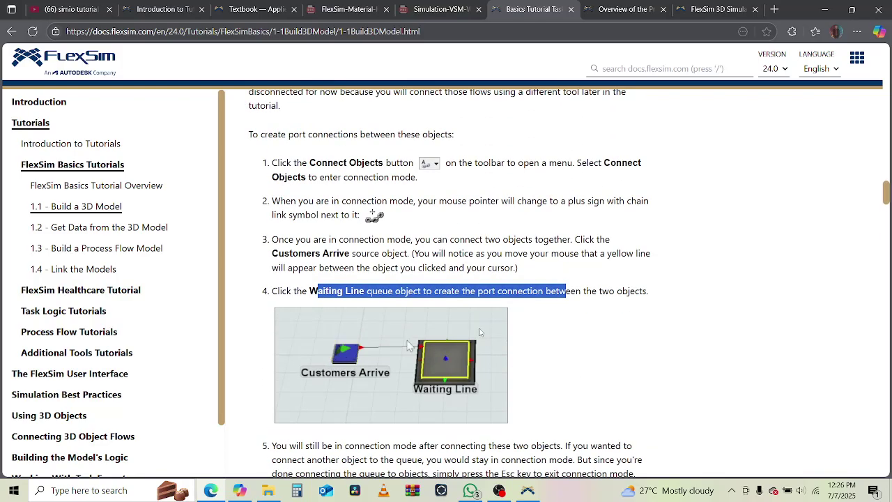
drag(267, 165, 527, 69)
click(446, 185)
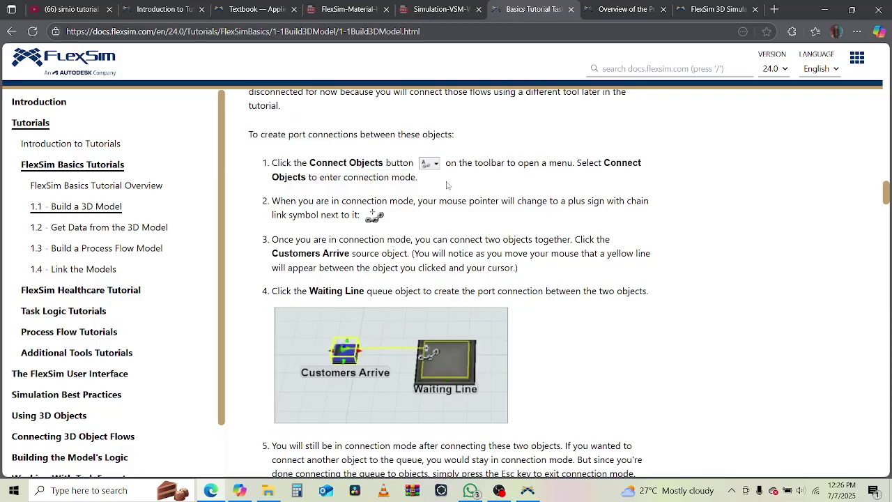
- Return to FlexSim, connect the Customers Arrival source to the Waiting Line queue with Connect Objects, and exit connection mode
click(527, 490)
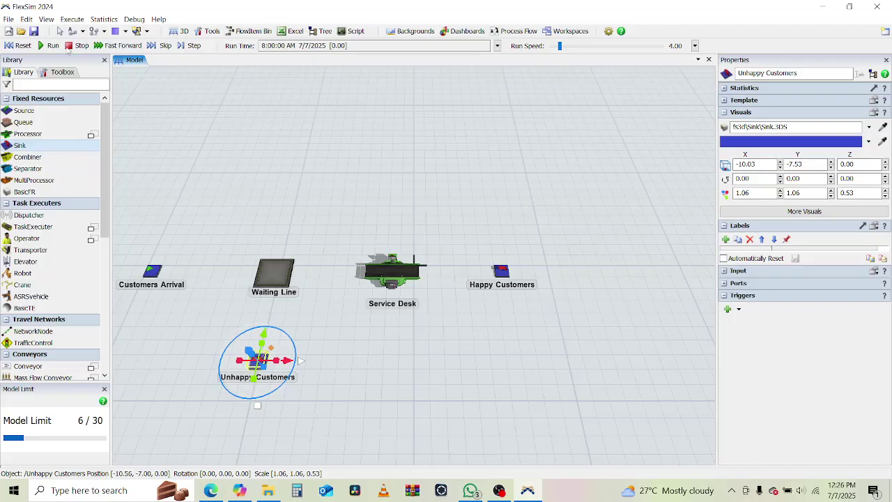
click(257, 360)
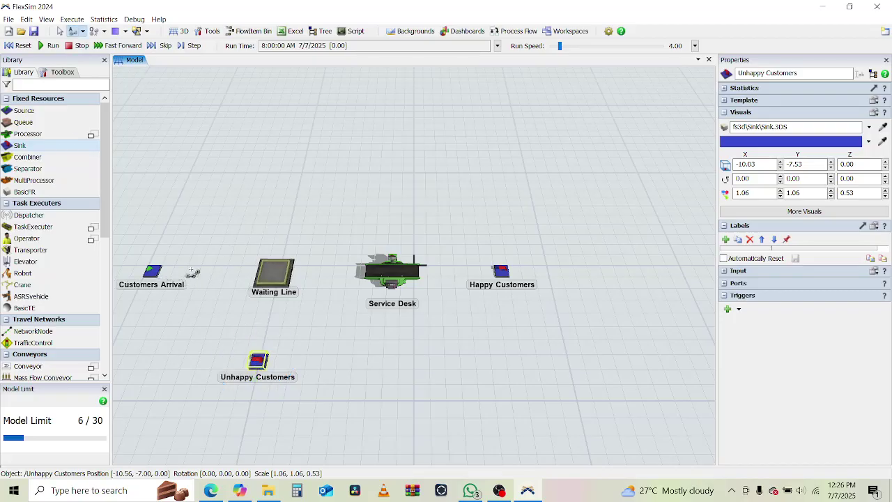
click(154, 272)
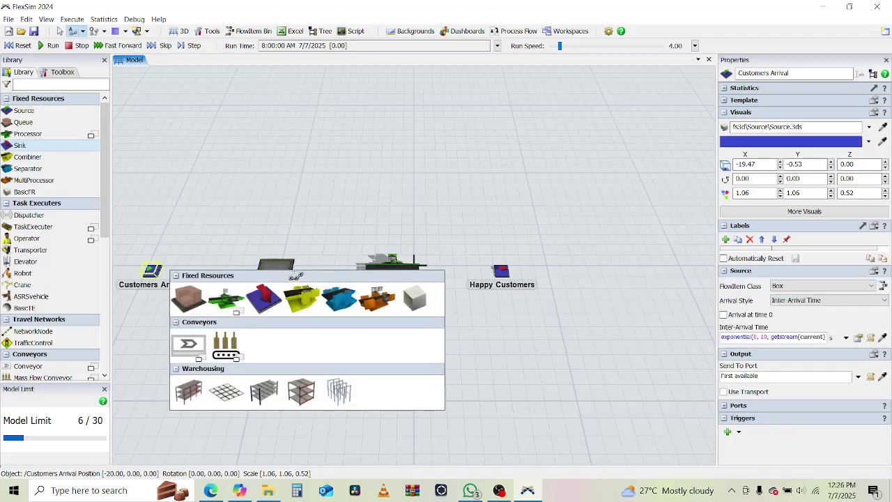
click(278, 267)
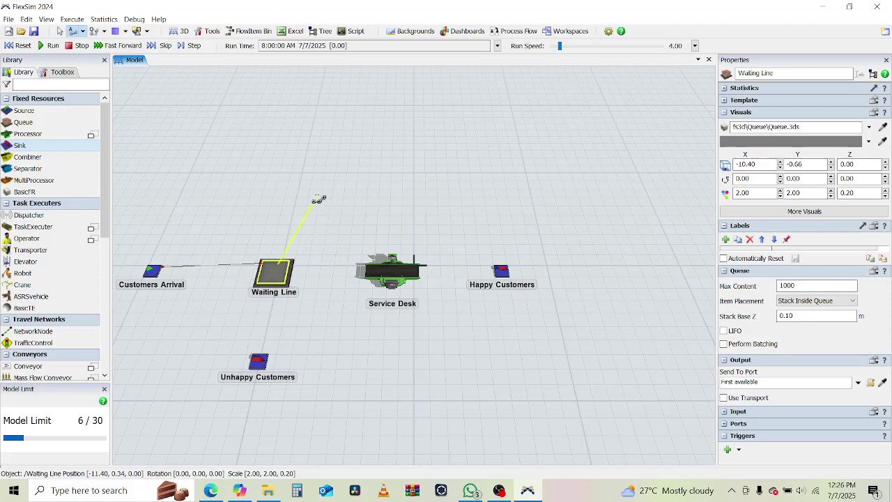
key(Escape)
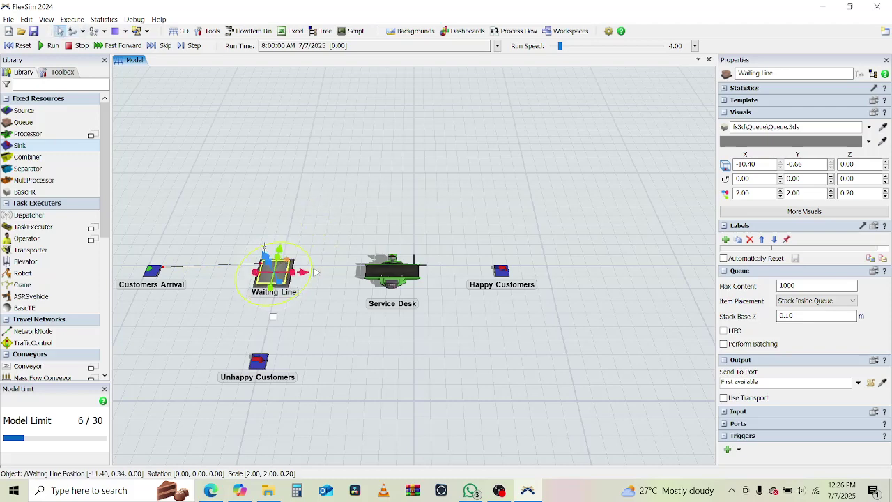
click(221, 228)
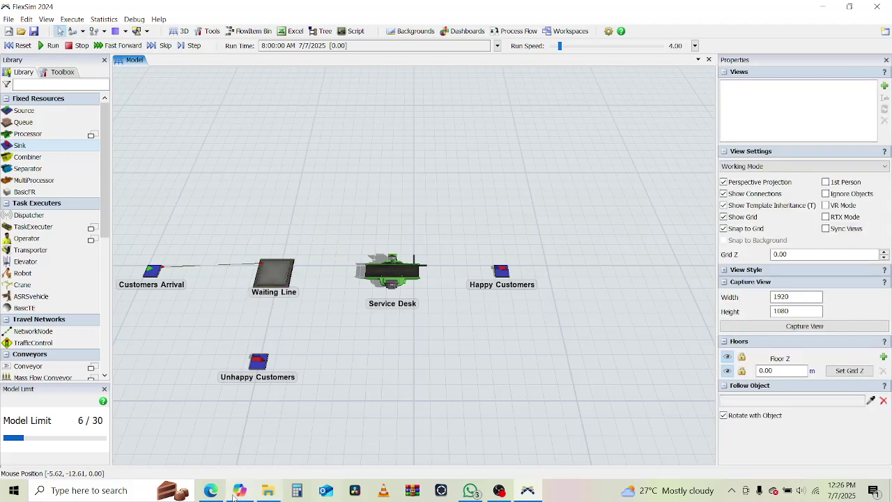
- Switch to the browser tutorial and read the Step 2 instructions for exiting connection mode and connecting Service Desk to Happy Customers
click(210, 489)
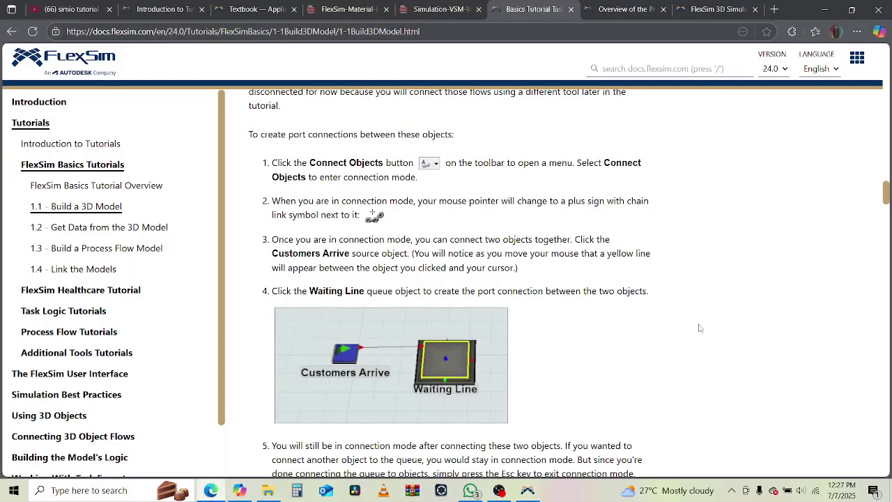
scroll(700, 327, down, 4)
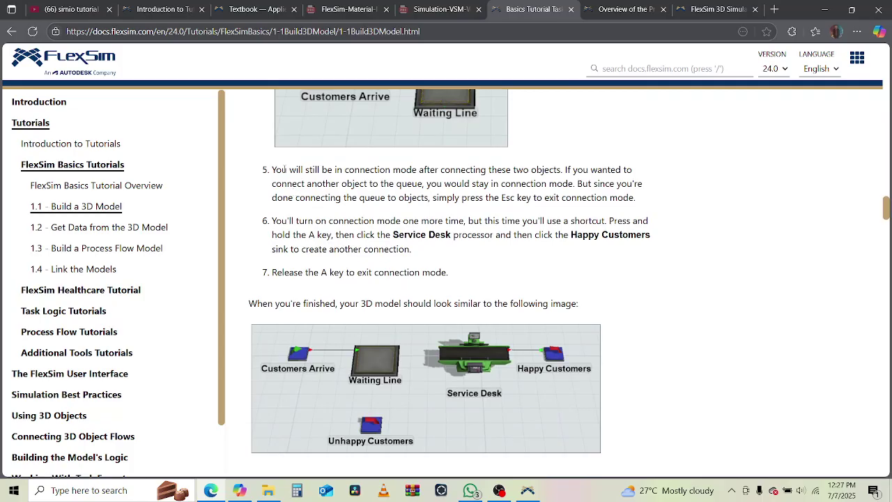
drag(281, 170, 641, 203)
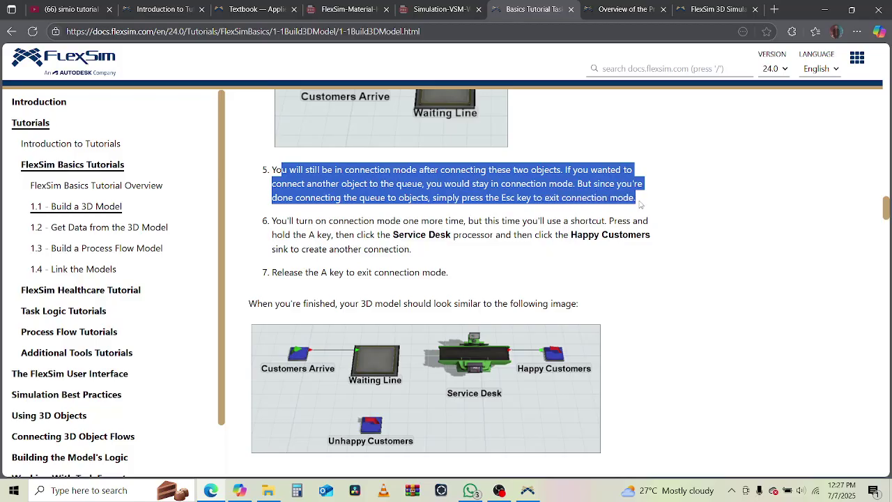
click(289, 235)
drag(282, 220, 652, 222)
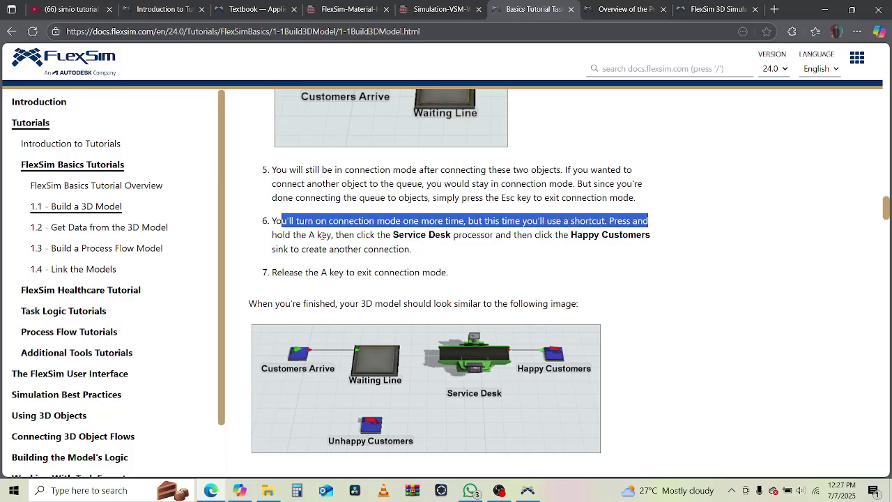
drag(348, 235, 638, 240)
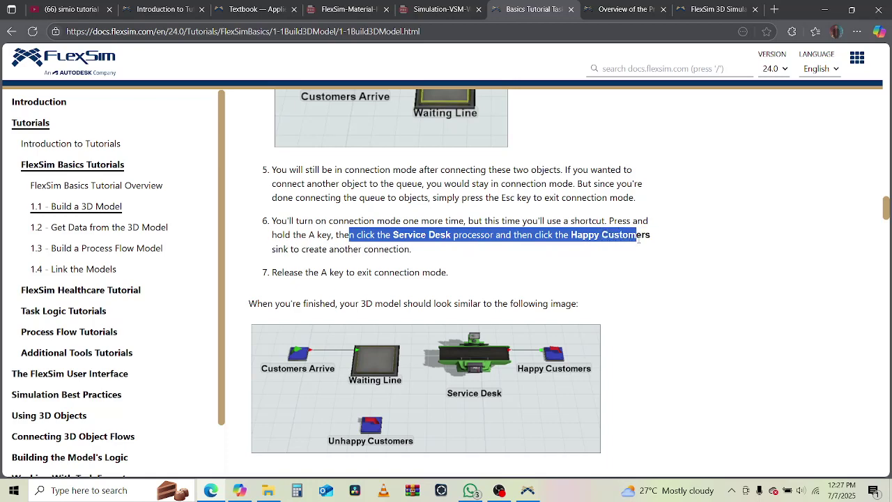
- Return to FlexSim, connect the Service Desk processor to the Happy Customers sink, and clear the selection
click(527, 490)
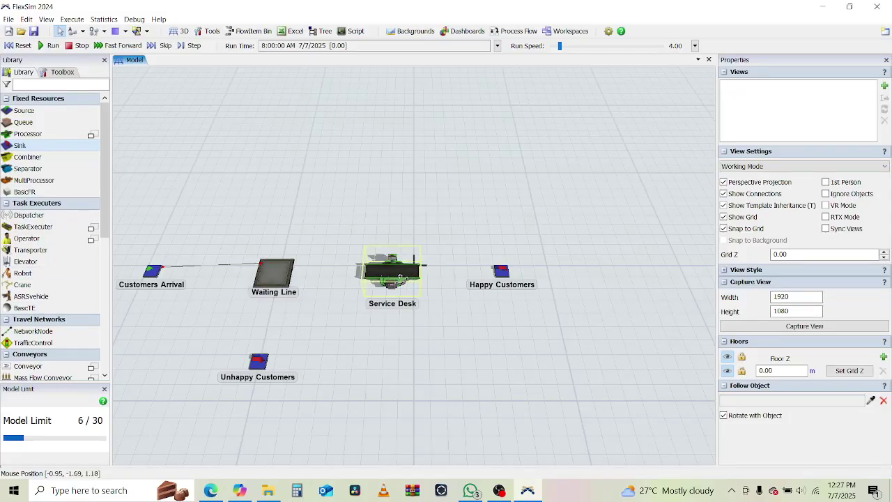
drag(400, 277, 549, 322)
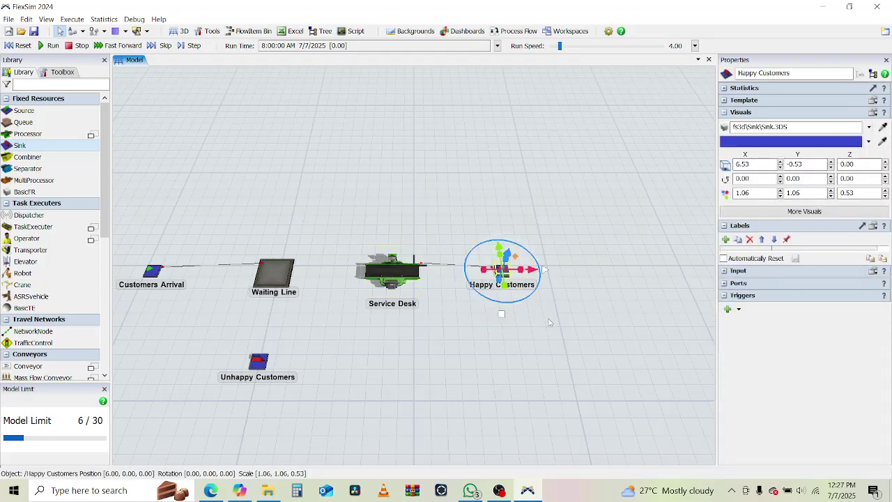
click(404, 353)
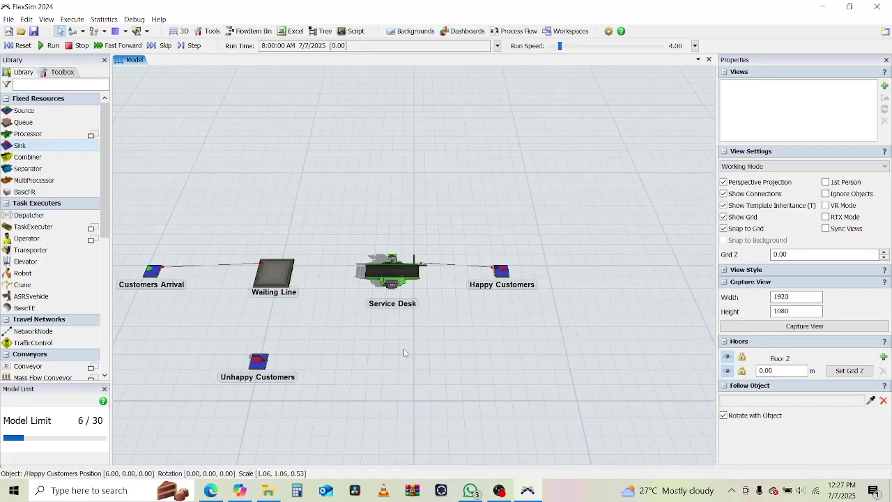
- Switch to the browser tutorial and check the reference image of the finished Step 2 model
click(210, 490)
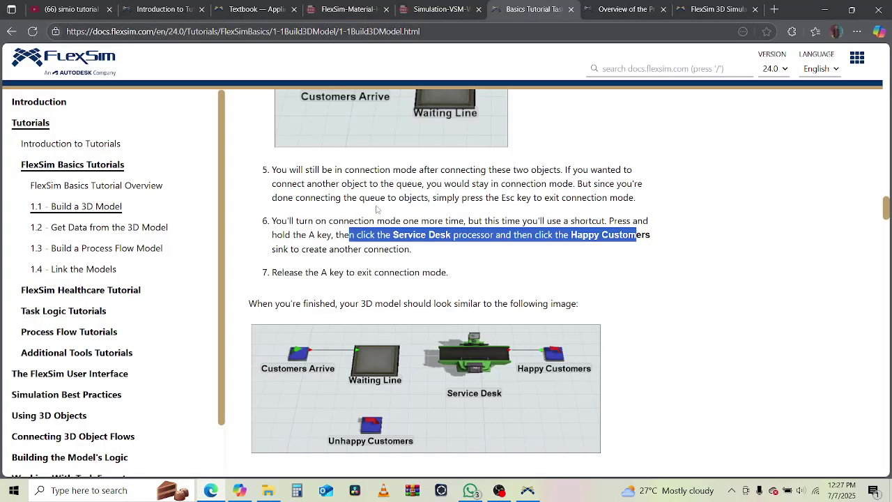
scroll(585, 258, down, 1)
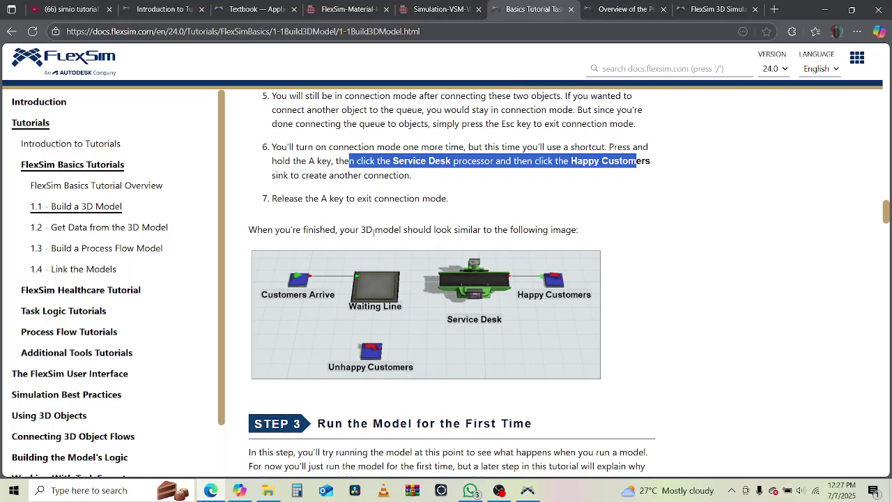
drag(365, 232, 584, 238)
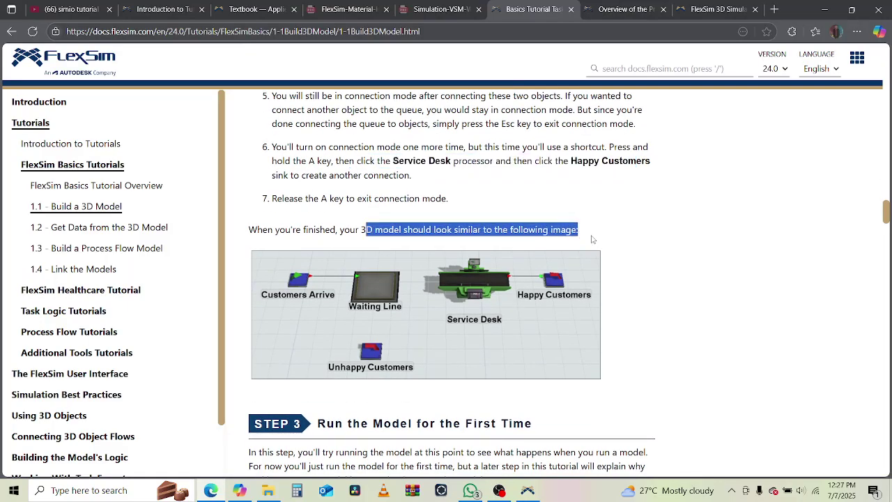
- Read the tutorial's Step 3 introduction on running the model for the first time and its explanation of Reset
scroll(751, 380, down, 4)
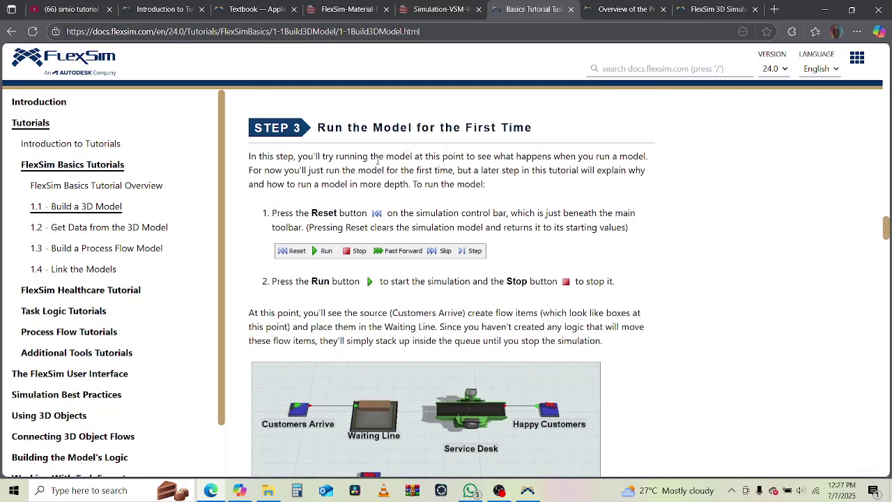
drag(260, 156, 648, 173)
click(427, 164)
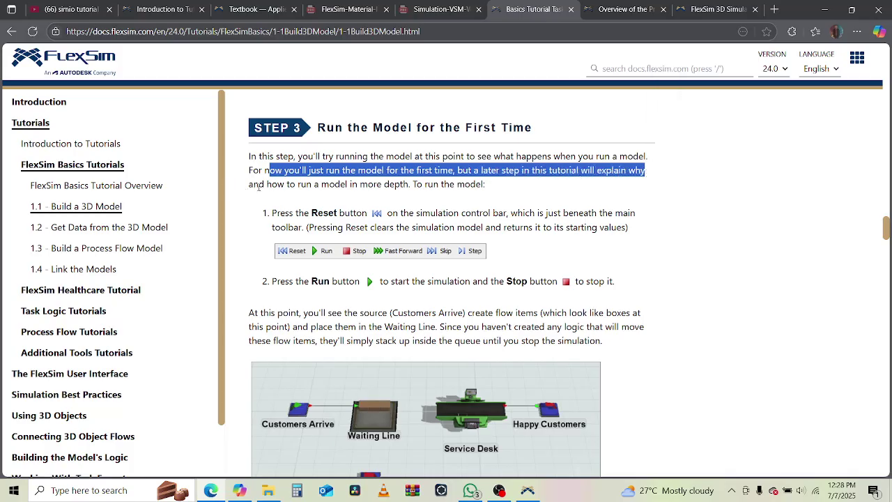
drag(258, 186, 491, 186)
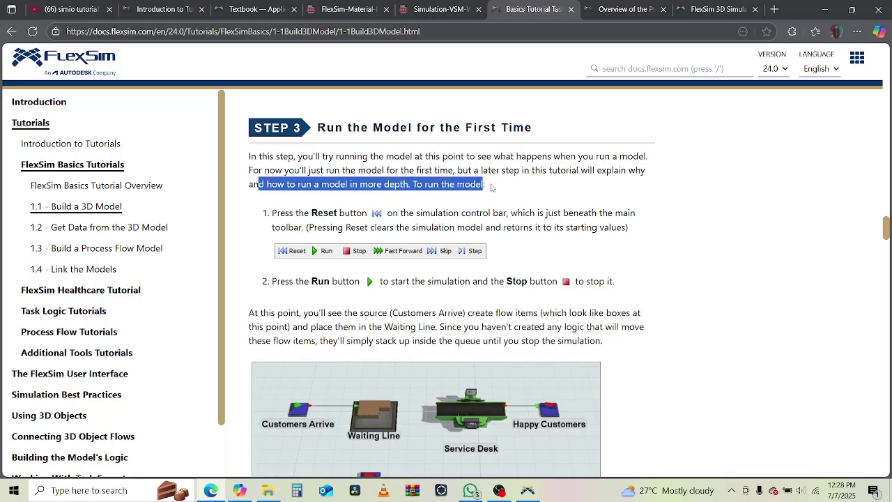
drag(269, 217, 361, 213)
drag(422, 213, 635, 214)
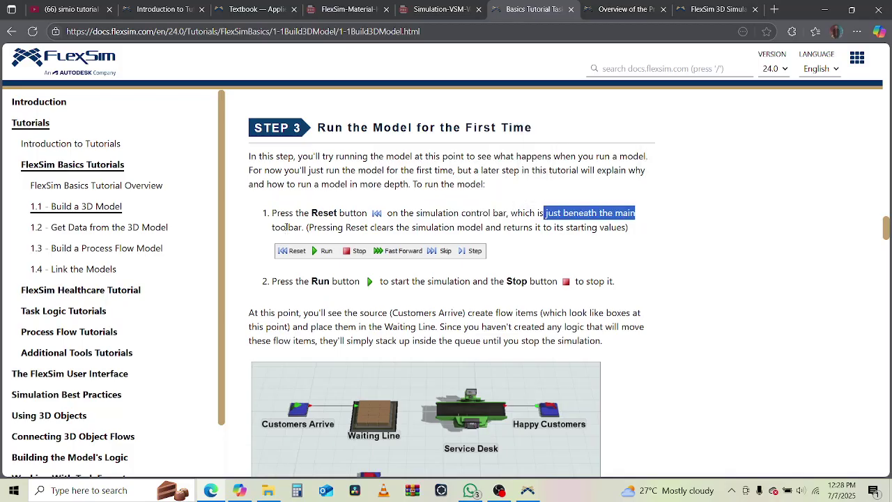
drag(339, 229, 629, 229)
scroll(707, 284, down, 1)
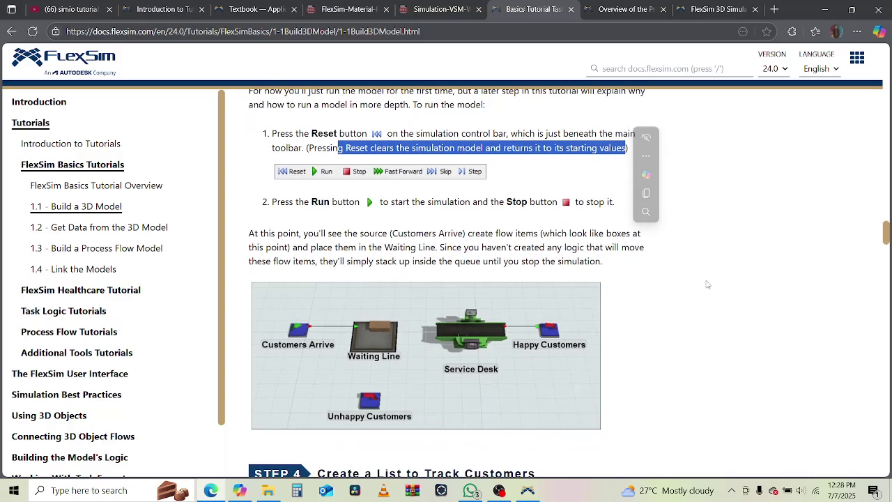
- Switch back to FlexSim, reset the model and start the simulation run
click(527, 490)
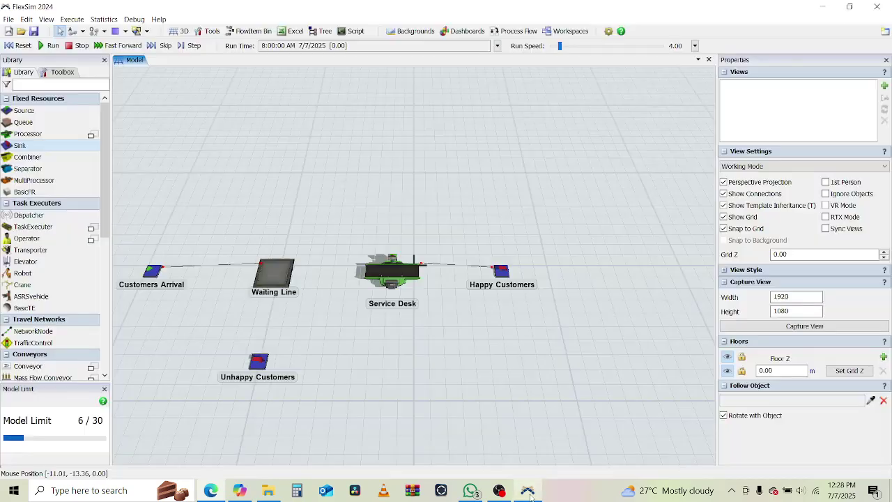
click(14, 46)
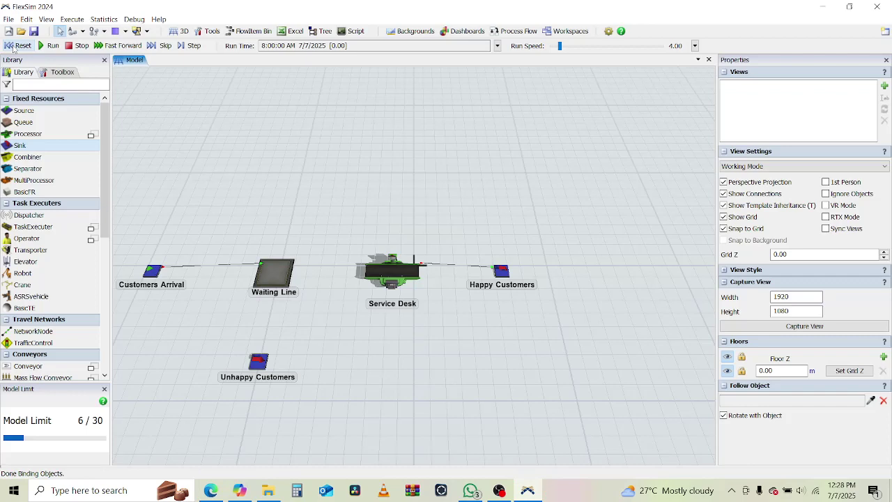
click(49, 45)
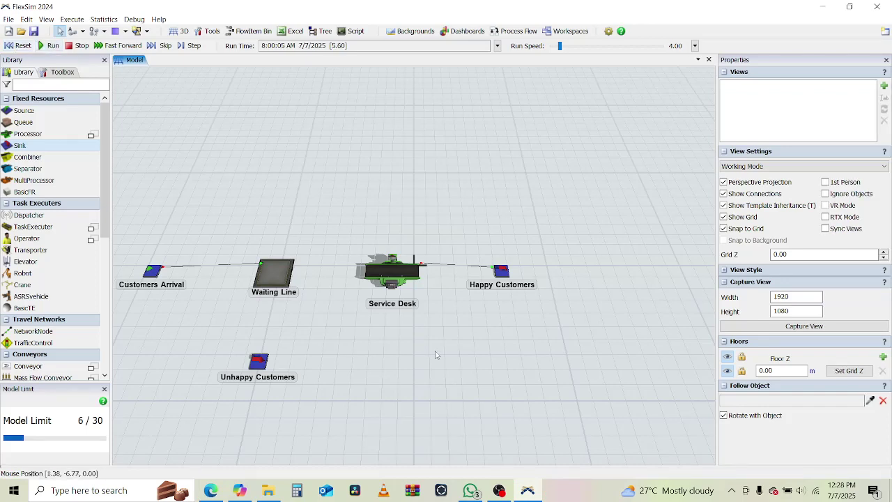
- Examine from different distances and angles how flow items move from Customers Arrival into the Waiting Line queue during the run
drag(384, 376, 473, 358)
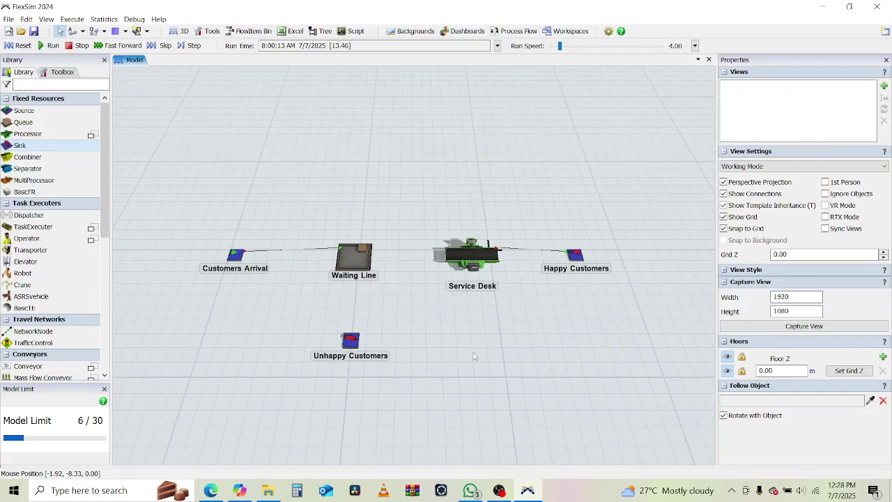
scroll(279, 261, up, 5)
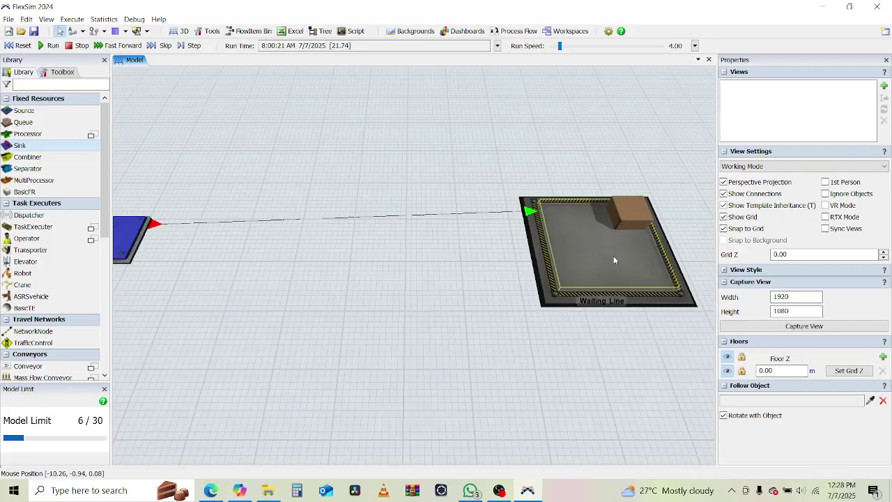
scroll(613, 255, down, 2)
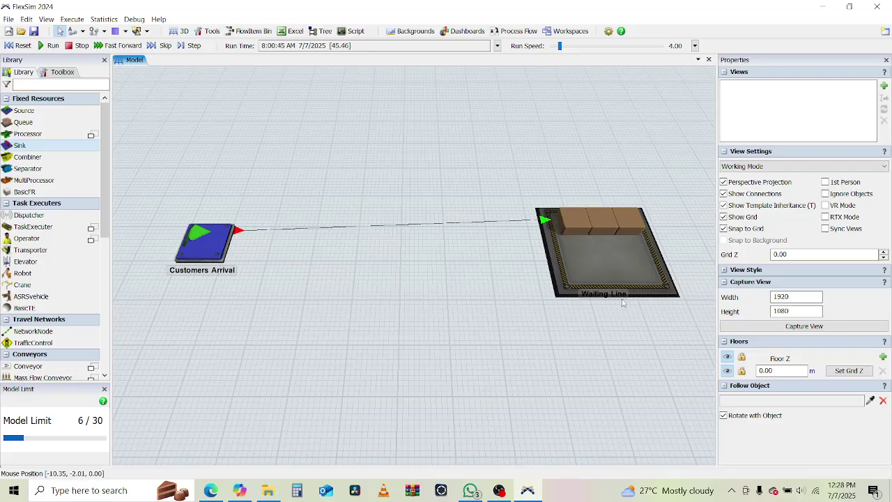
scroll(608, 300, down, 2)
drag(546, 355, 427, 330)
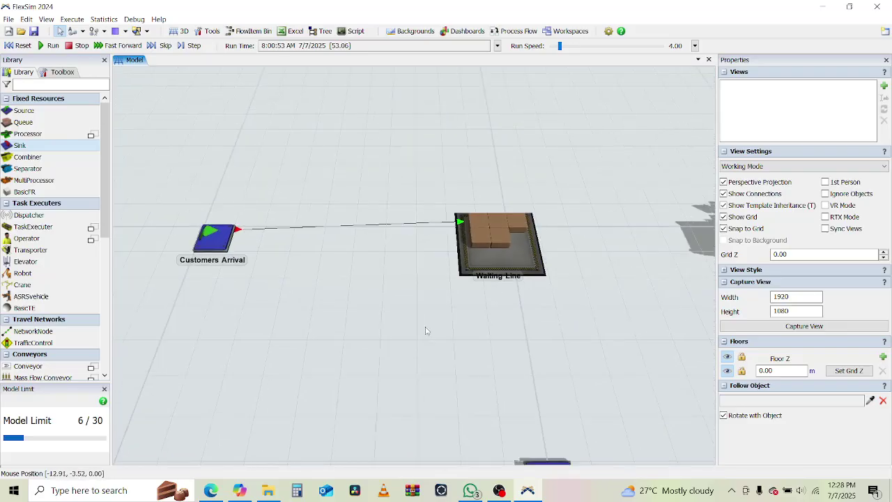
scroll(426, 330, down, 3)
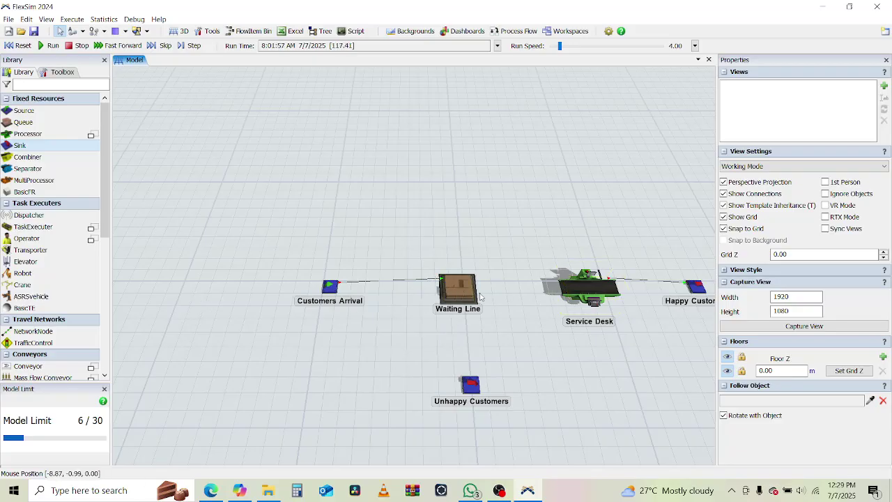
scroll(479, 296, up, 7)
right_drag(512, 347, 413, 359)
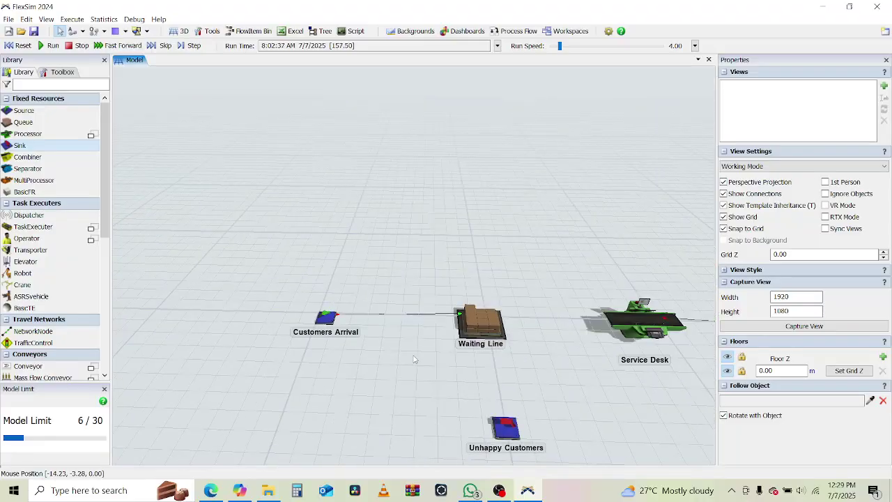
drag(413, 359, 262, 260)
- Switch to the browser tutorial and study Step 3's remaining text on starting and stopping the simulation and the expected queue behaviour
click(199, 494)
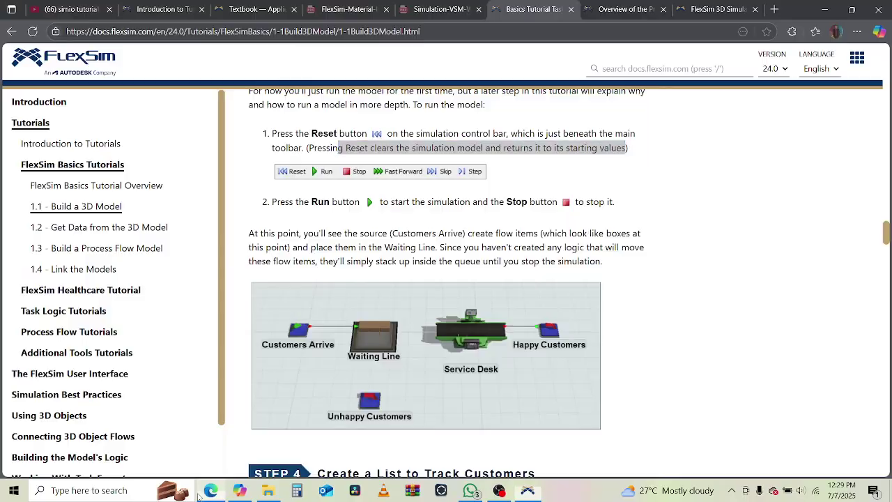
scroll(634, 255, down, 4)
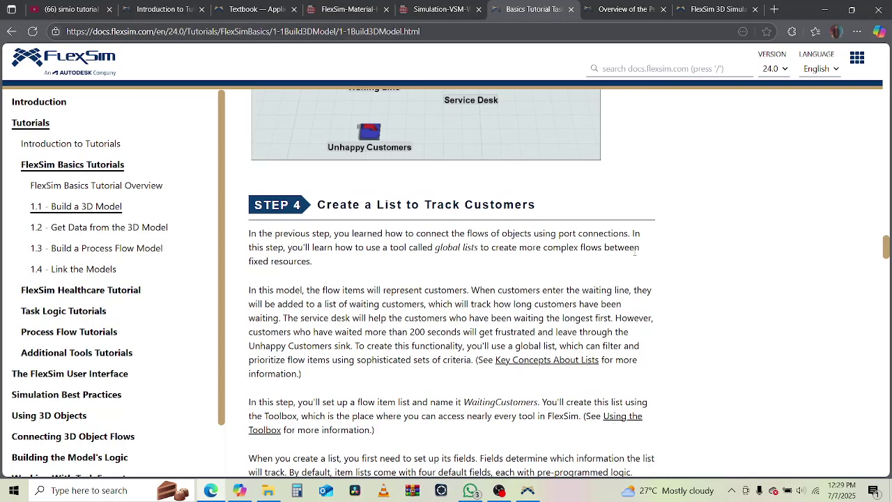
scroll(634, 255, up, 4)
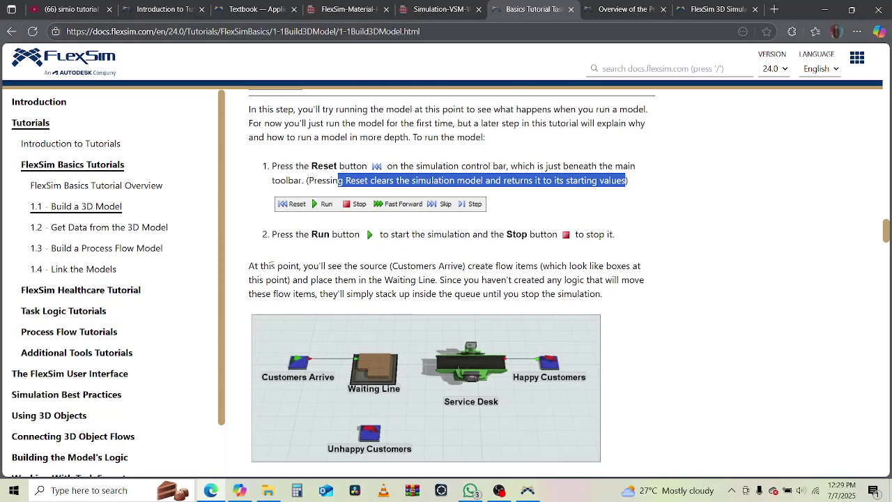
drag(414, 235, 583, 235)
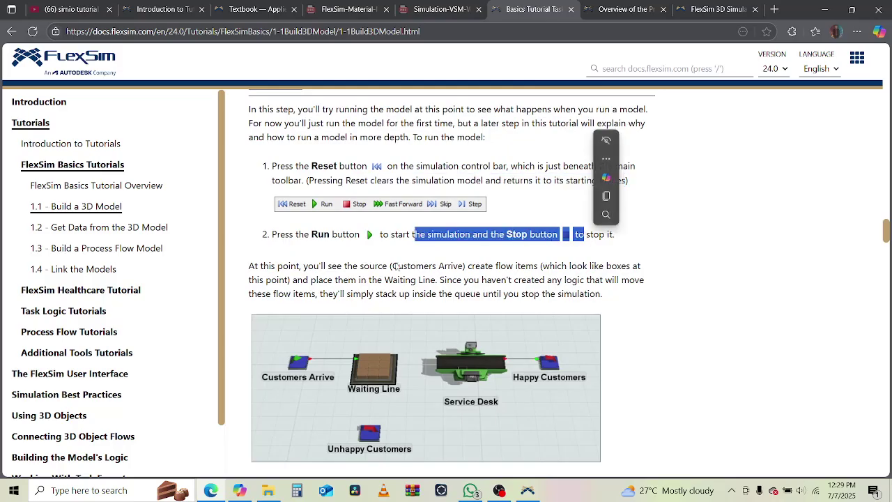
drag(314, 266, 600, 266)
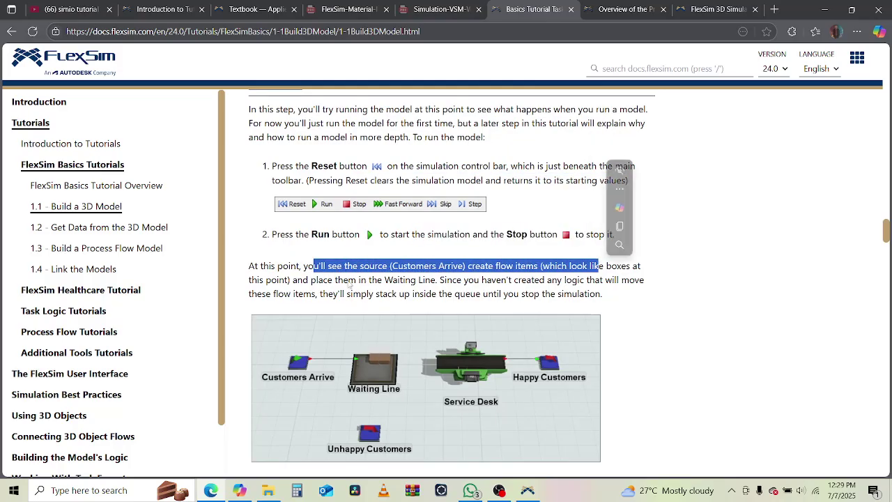
click(319, 277)
drag(319, 279, 583, 308)
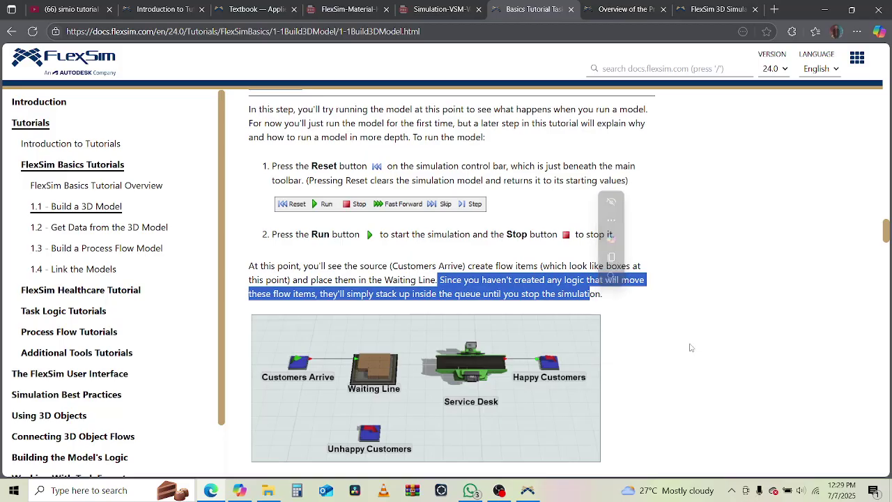
drag(691, 347, 719, 135)
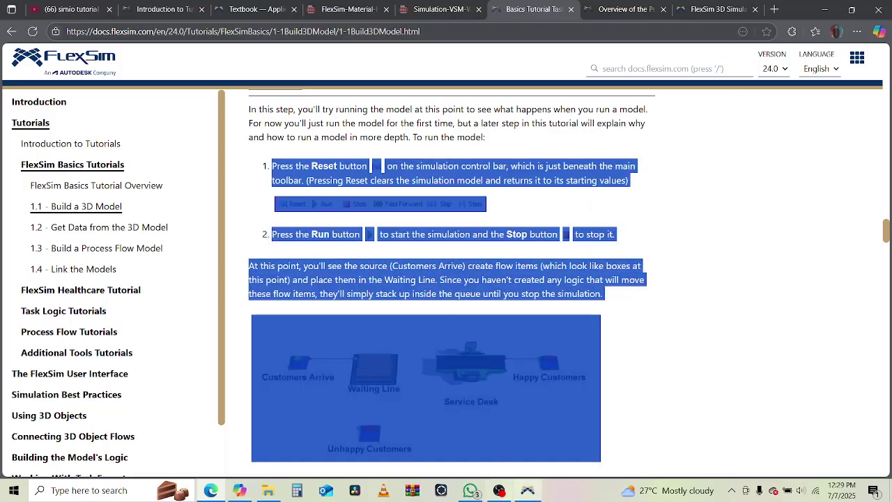
- Return to FlexSim, stop the running simulation, and switch back to the browser tutorial
key(alt+Tab)
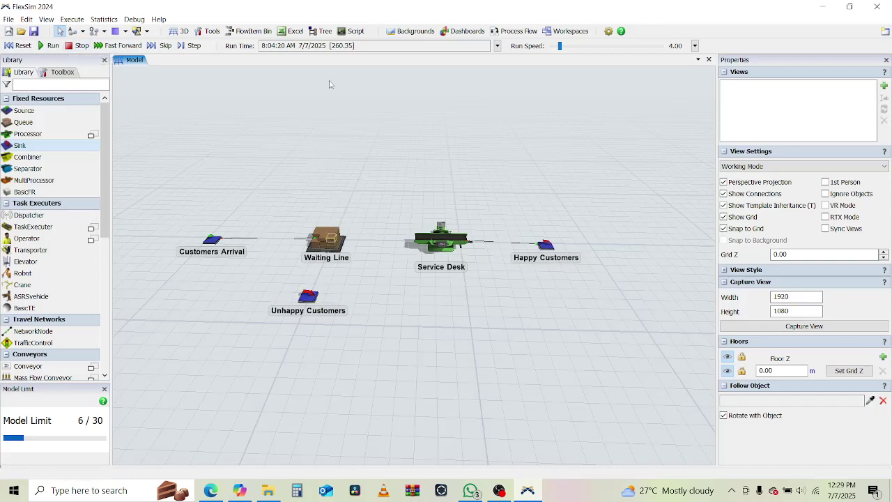
click(73, 46)
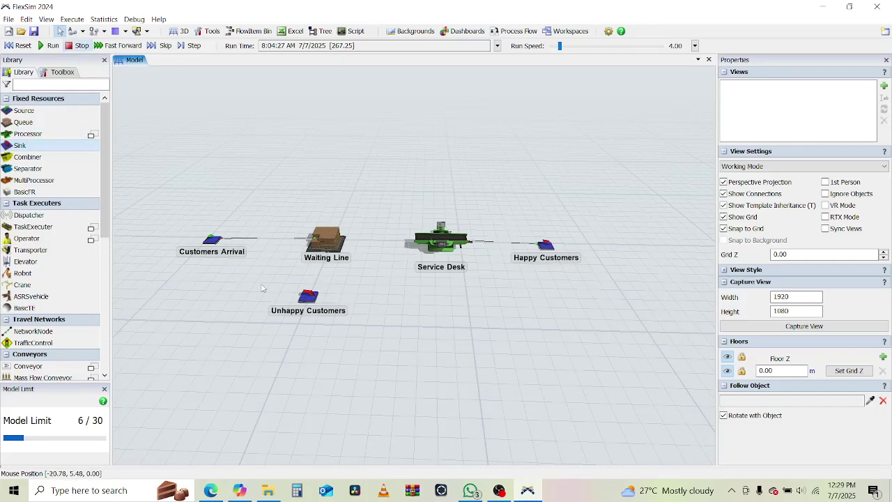
click(211, 490)
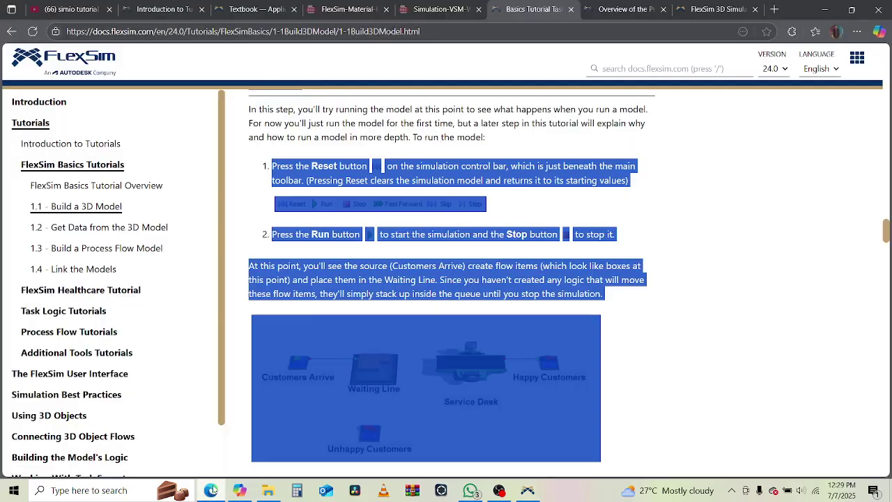
- Study the introduction of Step 4, Create a List to Track Customers, on using global lists for more complex flows between fixed resources
click(653, 291)
scroll(654, 292, down, 5)
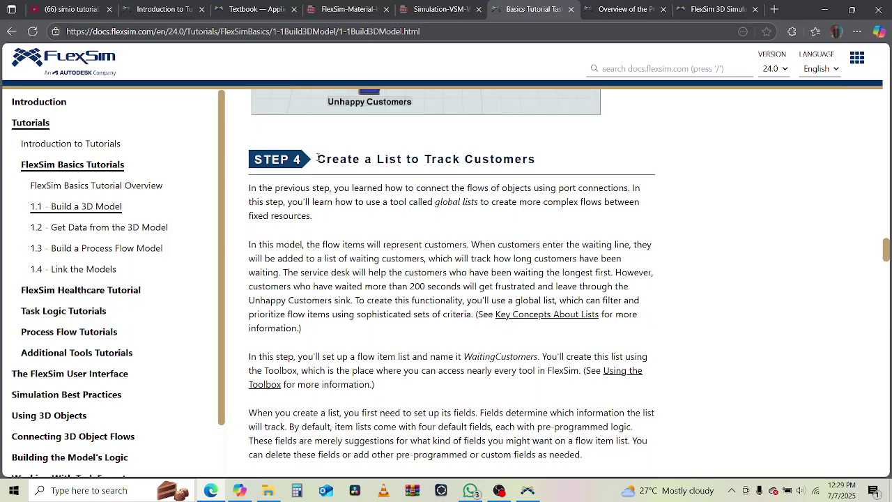
drag(317, 159, 569, 173)
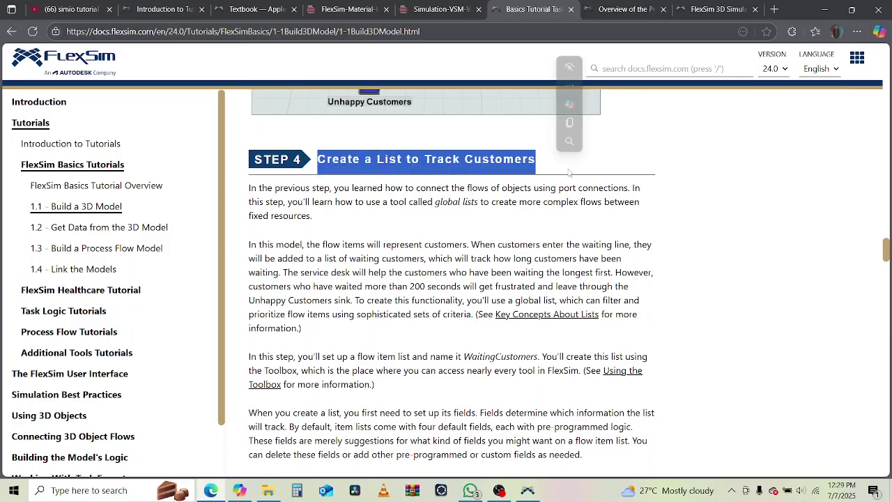
scroll(755, 296, down, 6)
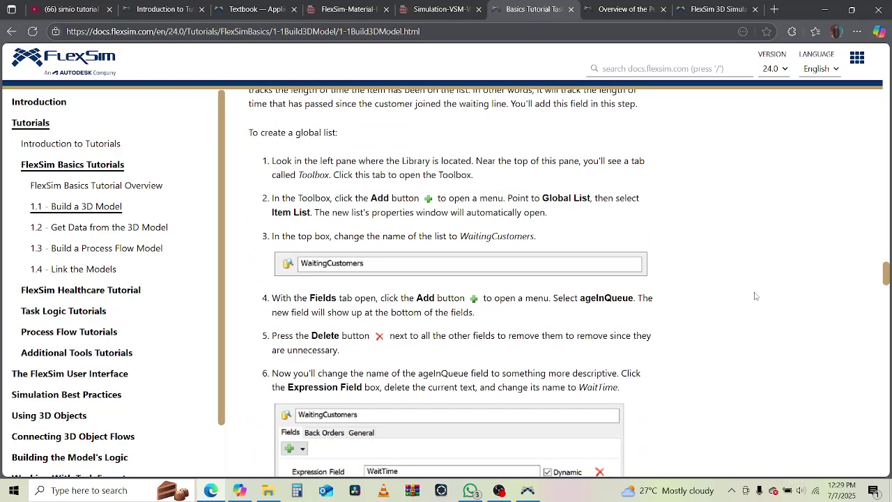
scroll(755, 296, up, 6)
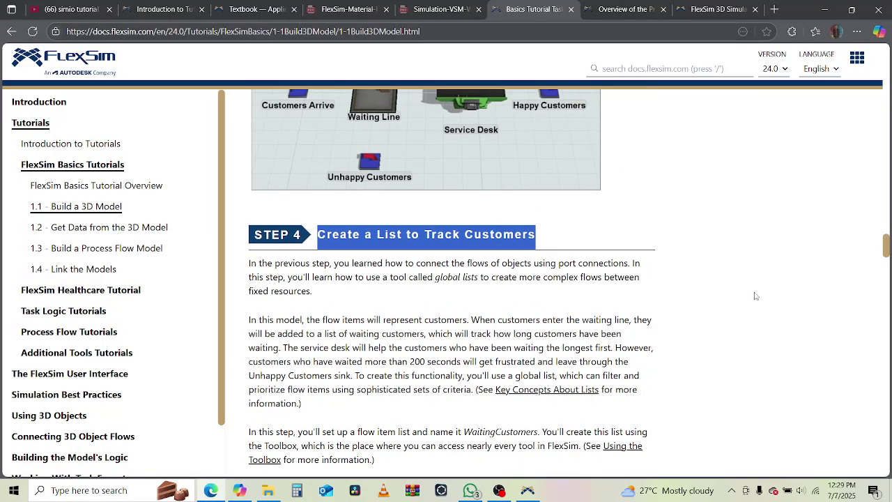
drag(257, 265, 321, 264)
drag(395, 264, 617, 268)
click(258, 277)
drag(257, 276, 654, 285)
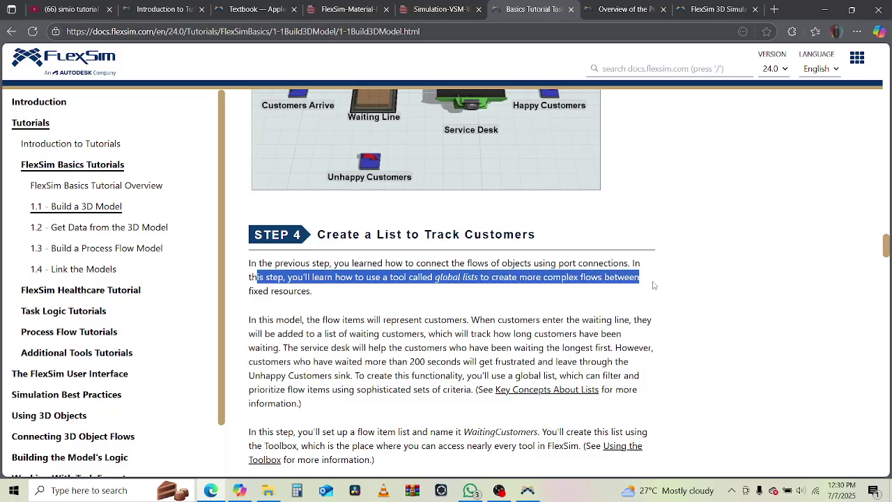
click(748, 290)
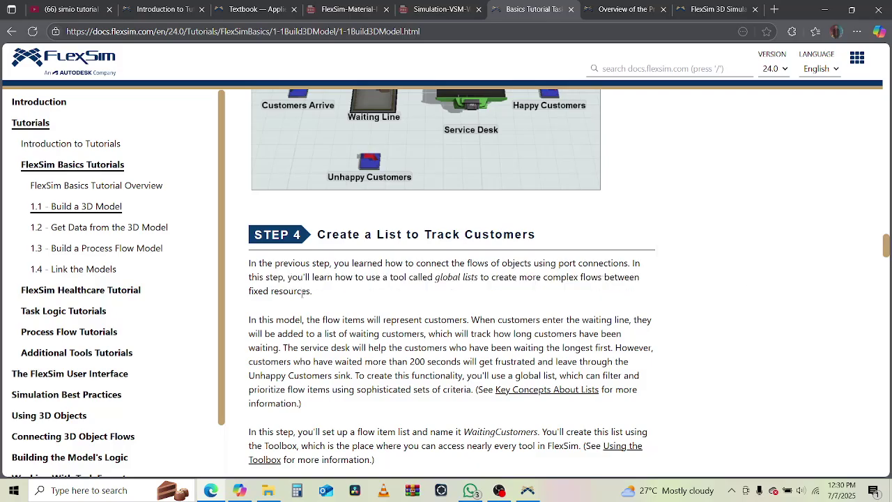
- Study the Step 4 paragraph on how a global list tracks waiting customers, prioritizes service and sends out frustrated ones
drag(257, 320, 454, 320)
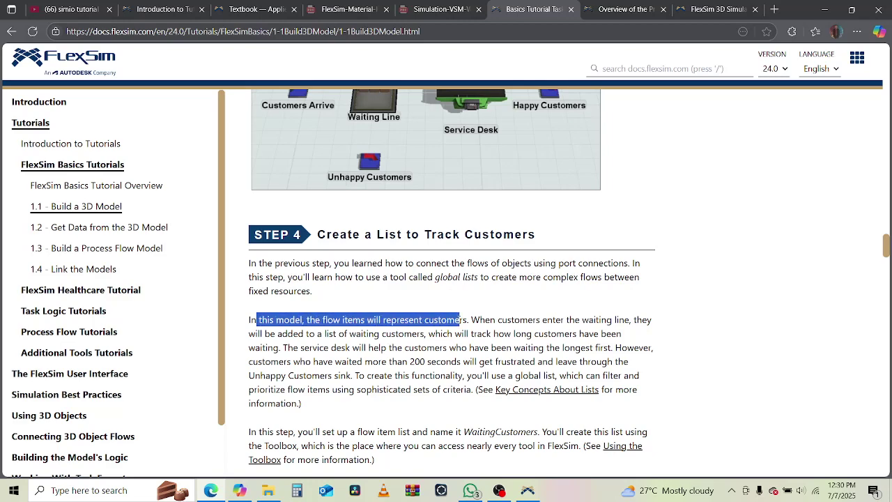
scroll(446, 293, down, 1)
scroll(394, 134, up, 2)
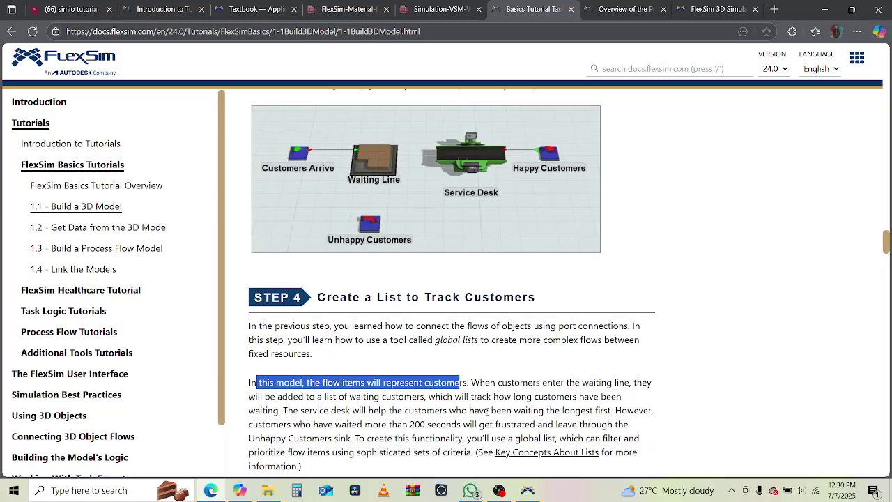
scroll(486, 411, down, 3)
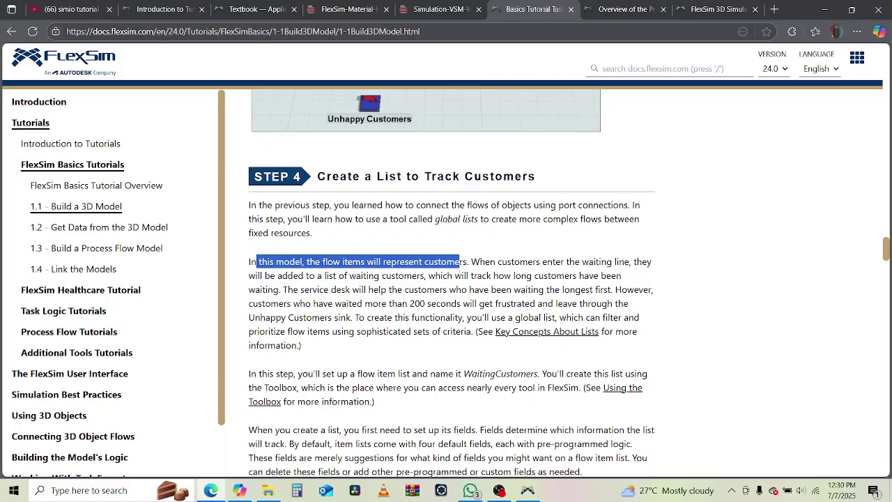
drag(484, 261, 612, 262)
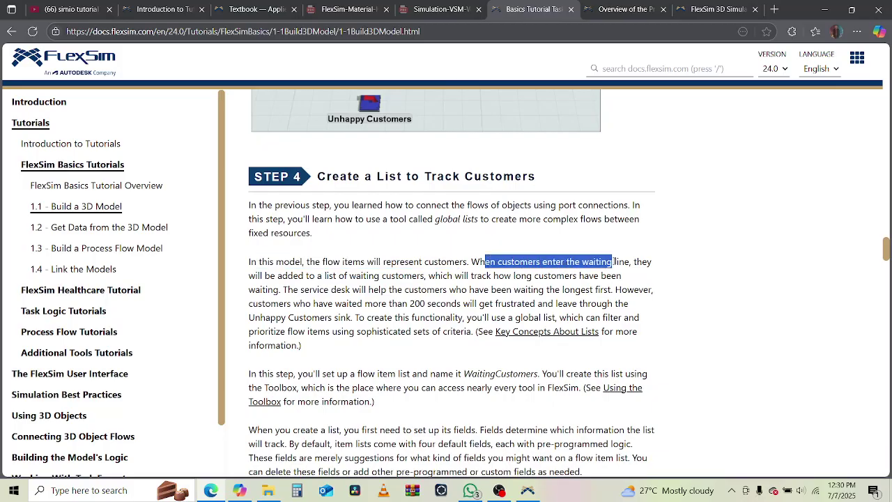
drag(287, 275, 597, 277)
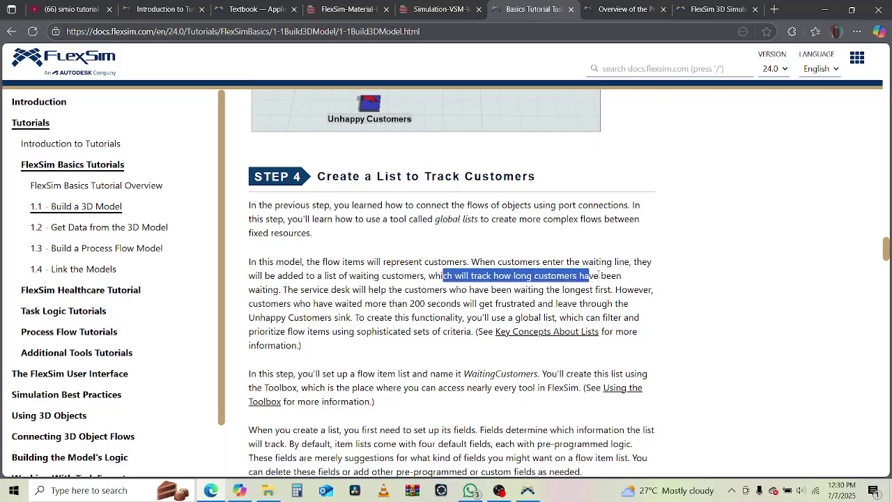
click(274, 290)
drag(287, 289, 614, 292)
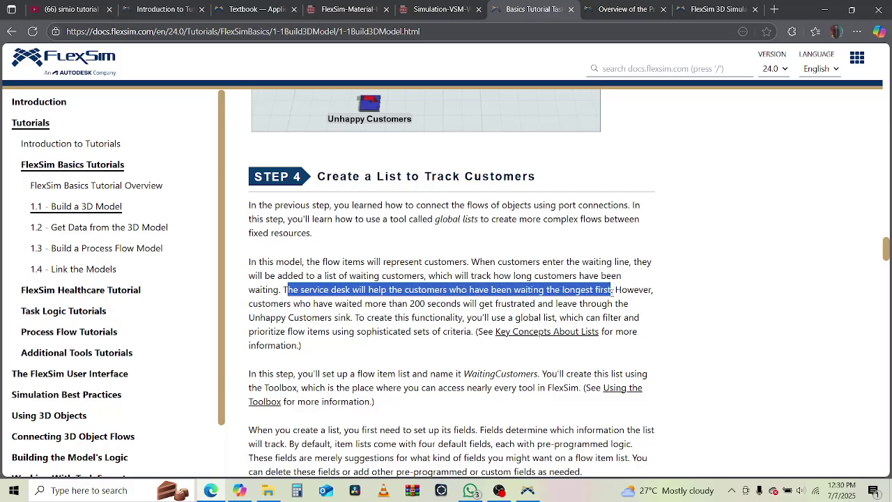
click(624, 289)
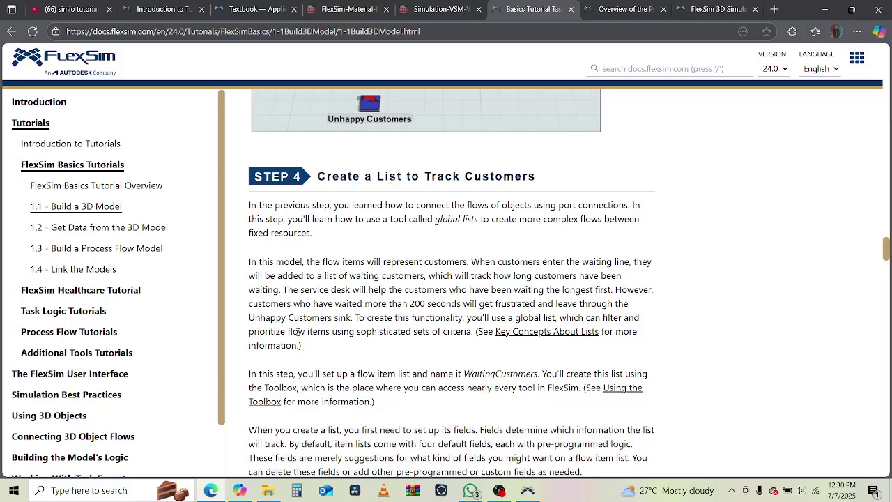
drag(266, 307, 650, 324)
drag(249, 332, 457, 334)
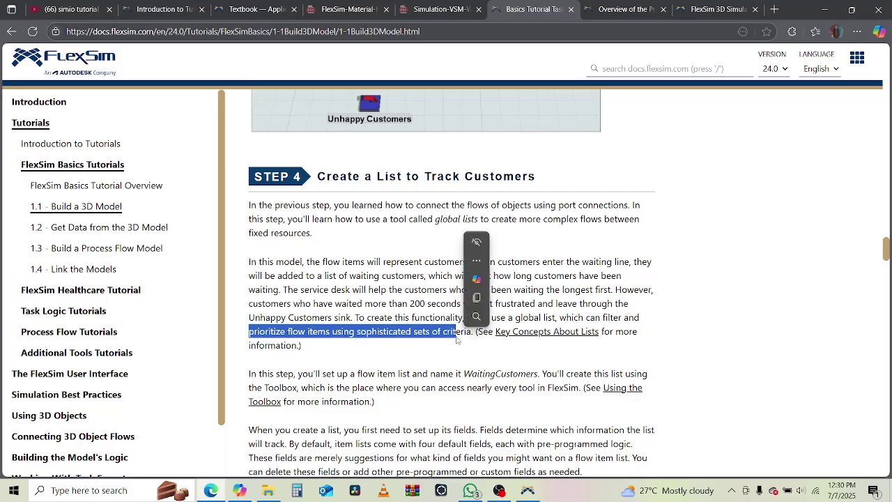
click(665, 308)
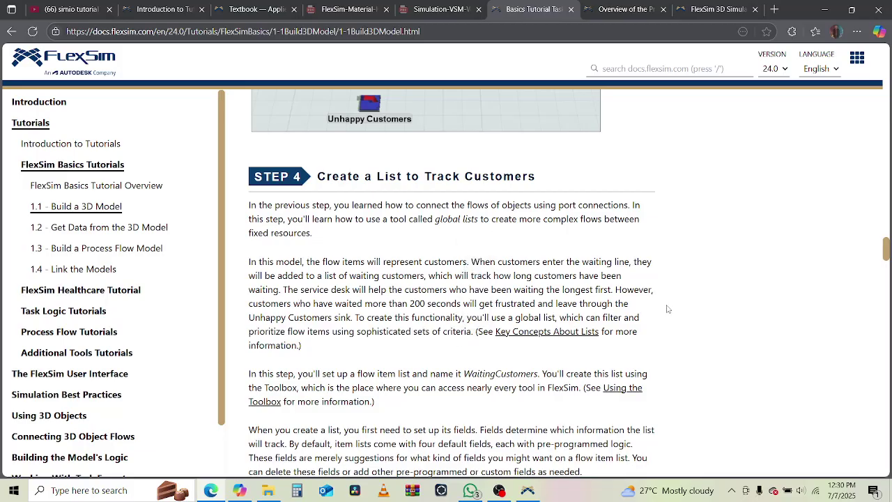
- Read the paragraph on setting up the WaitingCustomers flow item list through the Toolbox
scroll(668, 308, down, 2)
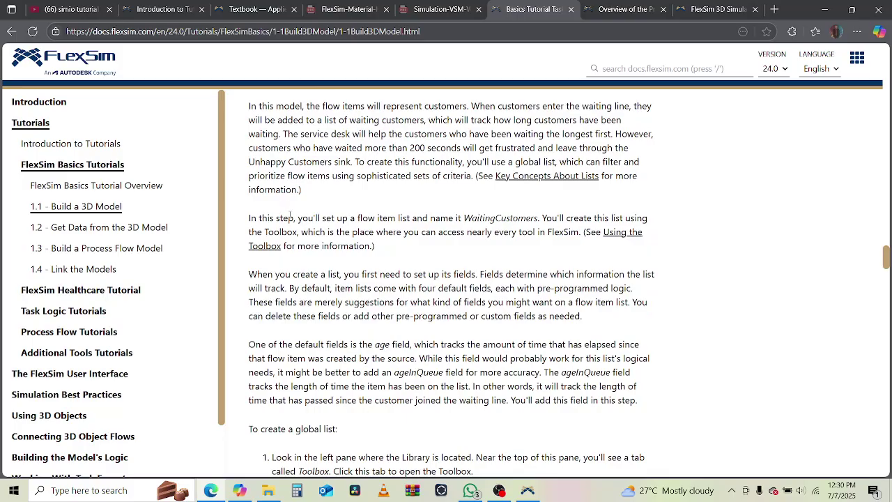
drag(290, 217, 495, 218)
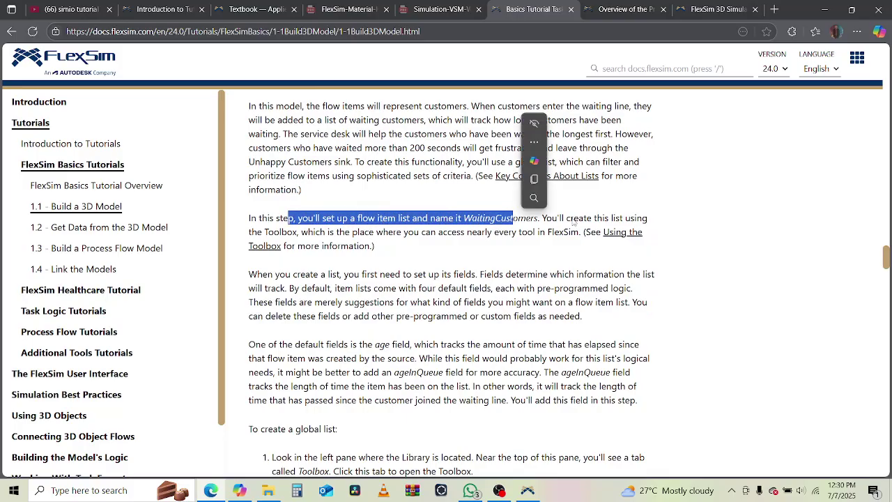
drag(552, 218, 644, 219)
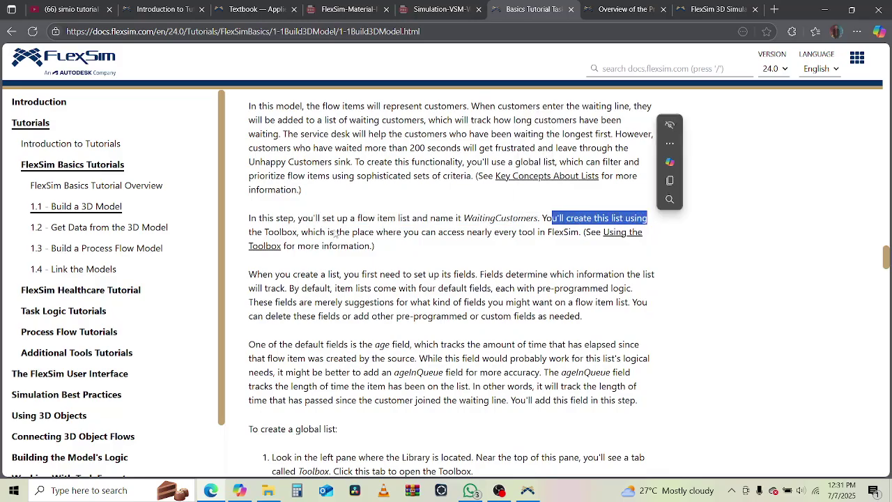
click(279, 233)
drag(319, 234, 564, 237)
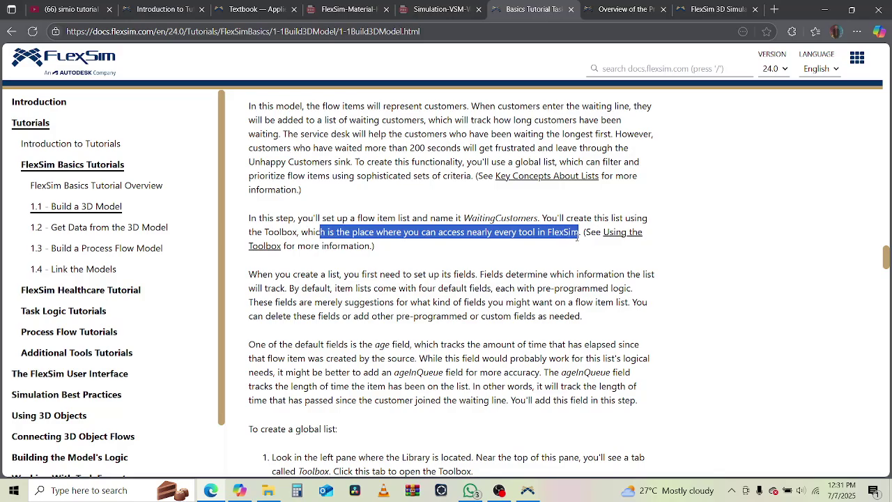
- Read the paragraph on a list's fields, covering what they determine, the defaults, and deleting or adding fields
drag(248, 274, 359, 274)
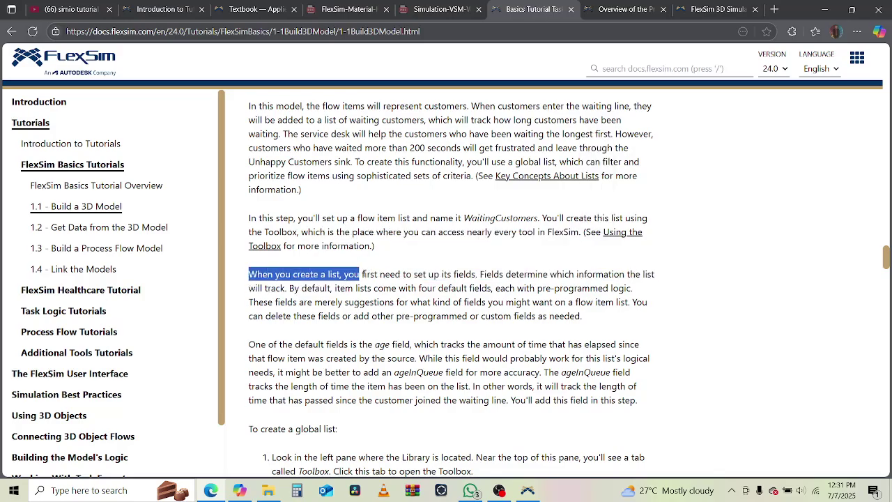
drag(416, 274, 647, 273)
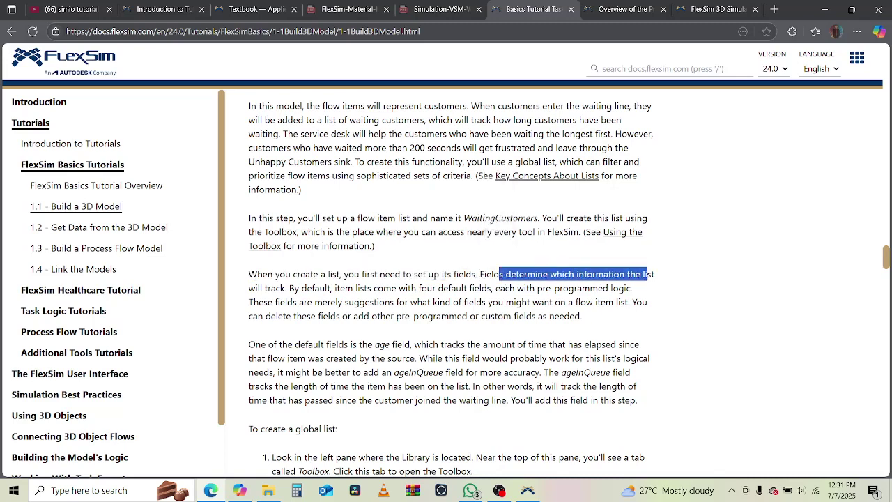
drag(289, 288, 597, 288)
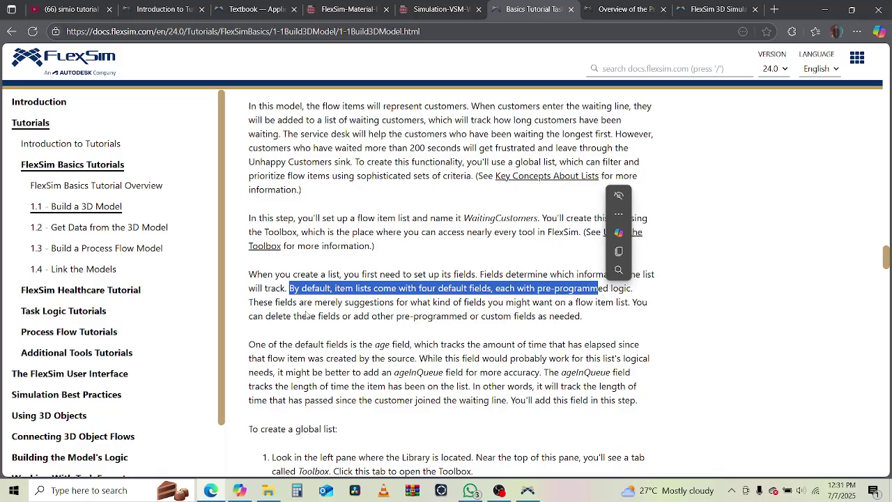
drag(260, 302, 615, 302)
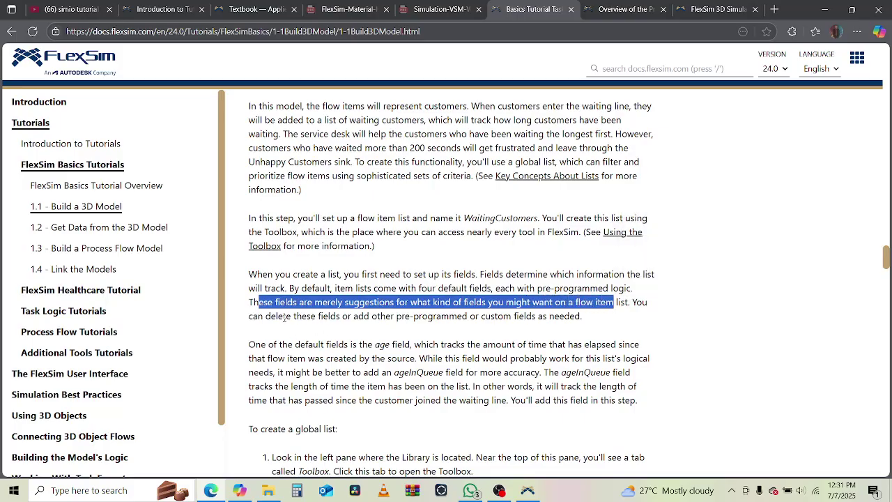
drag(283, 317, 555, 318)
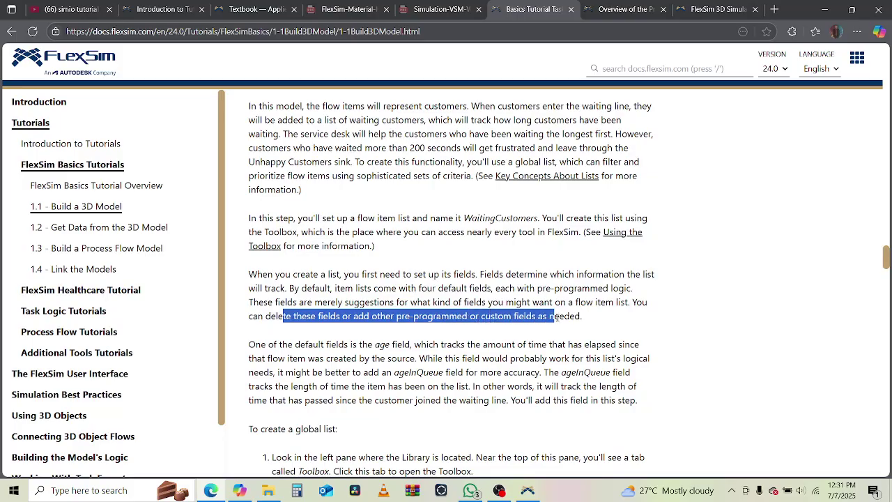
- Switch to FlexSim, look at the Toolbox contents, restore the Library and go back to the browser tutorial
click(528, 491)
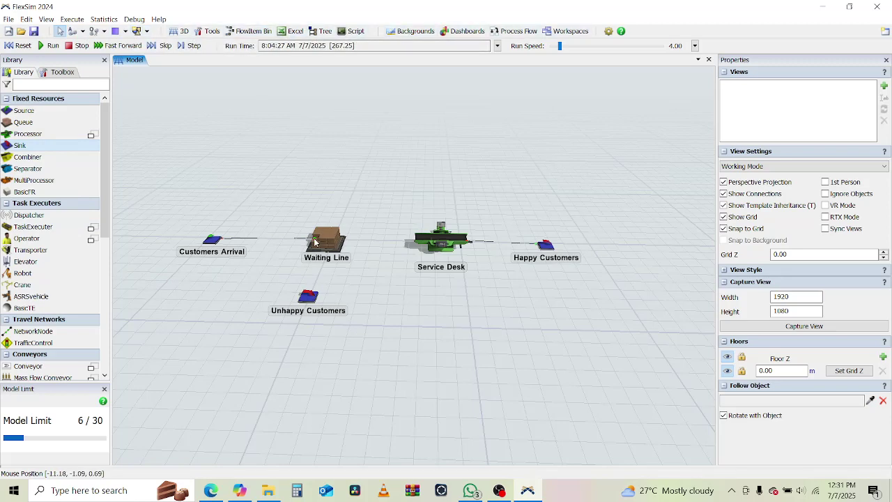
click(200, 32)
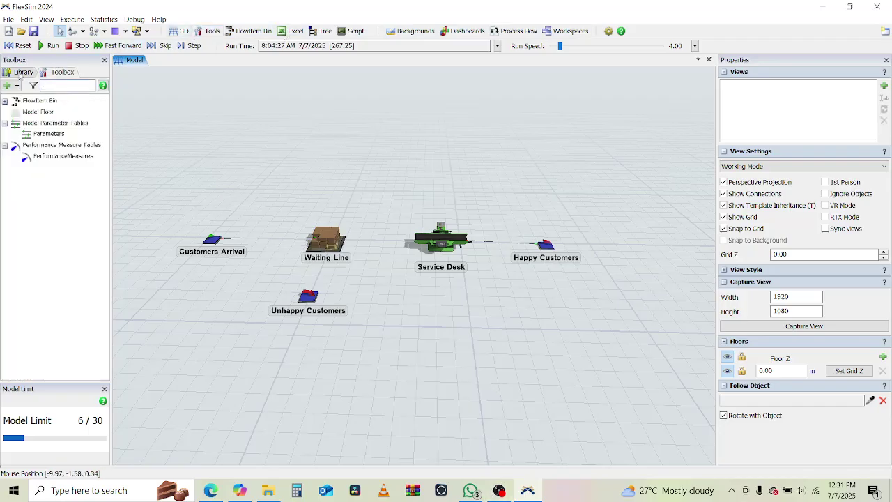
click(21, 72)
click(210, 489)
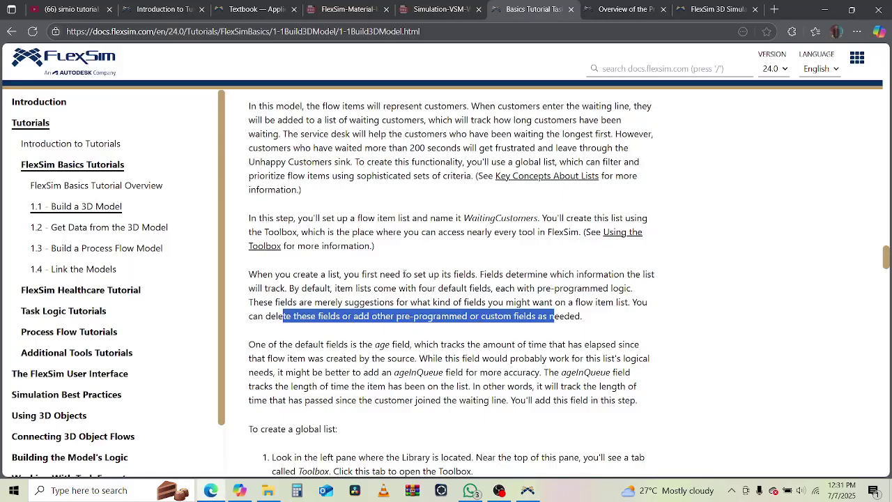
- Study the tutorial paragraph comparing the default age field with the ageInQueue field for tracking time in the waiting line
scroll(404, 277, up, 4)
scroll(404, 277, down, 3)
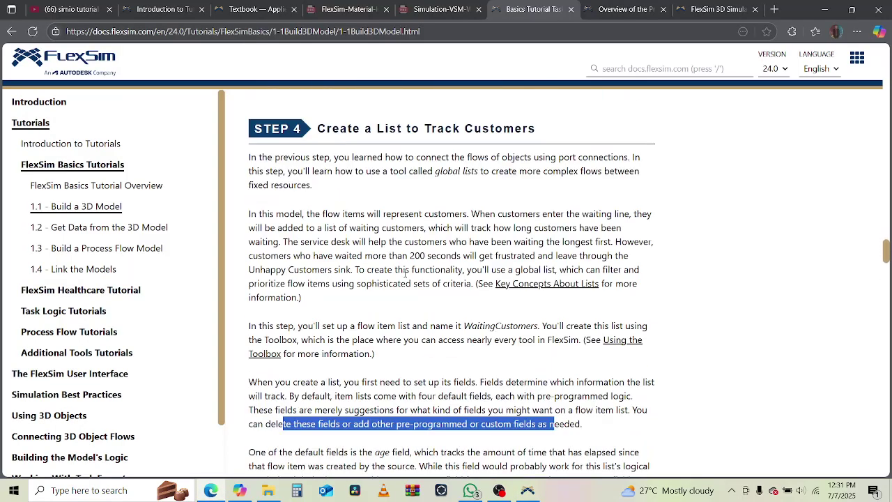
scroll(603, 301, down, 3)
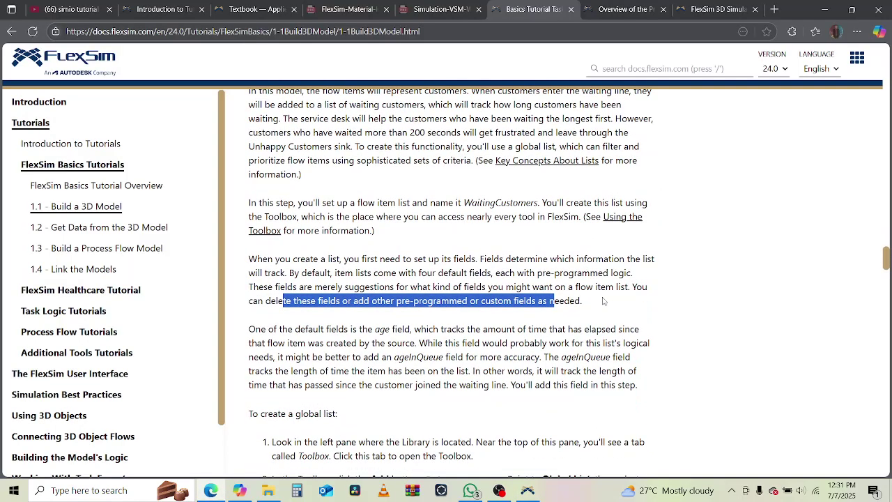
scroll(603, 301, down, 1)
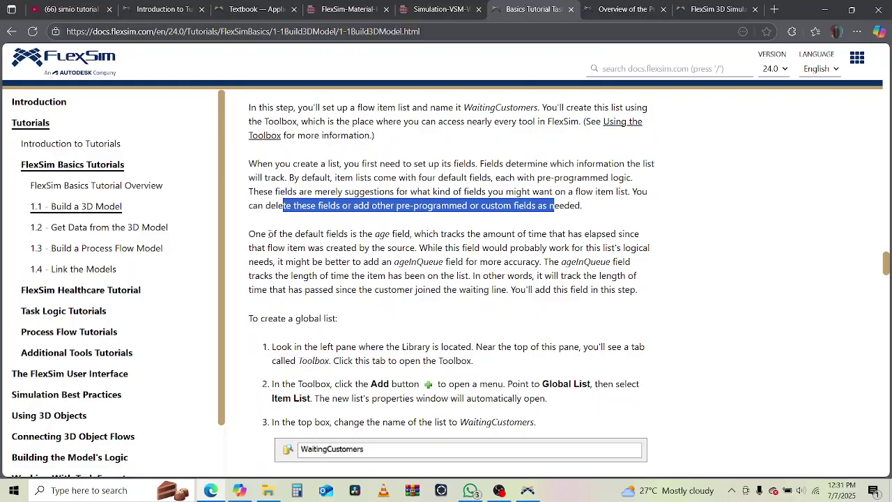
drag(266, 233, 648, 238)
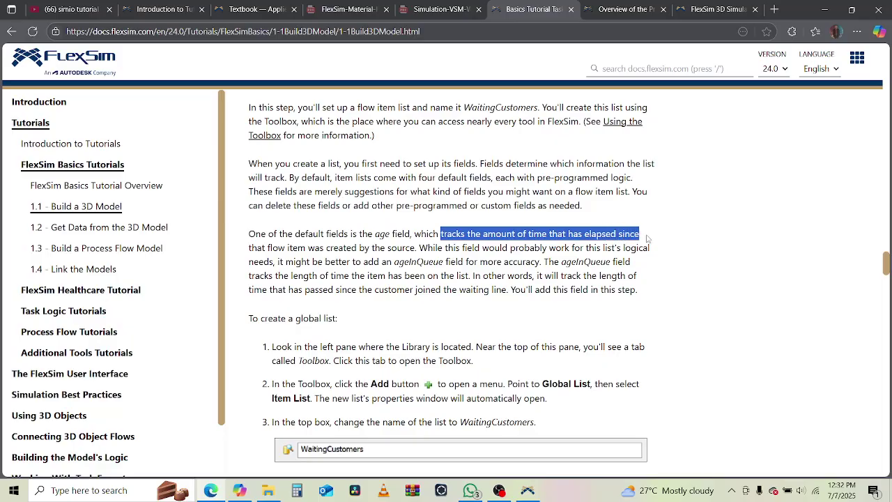
click(303, 249)
drag(303, 249, 637, 266)
click(430, 245)
click(561, 261)
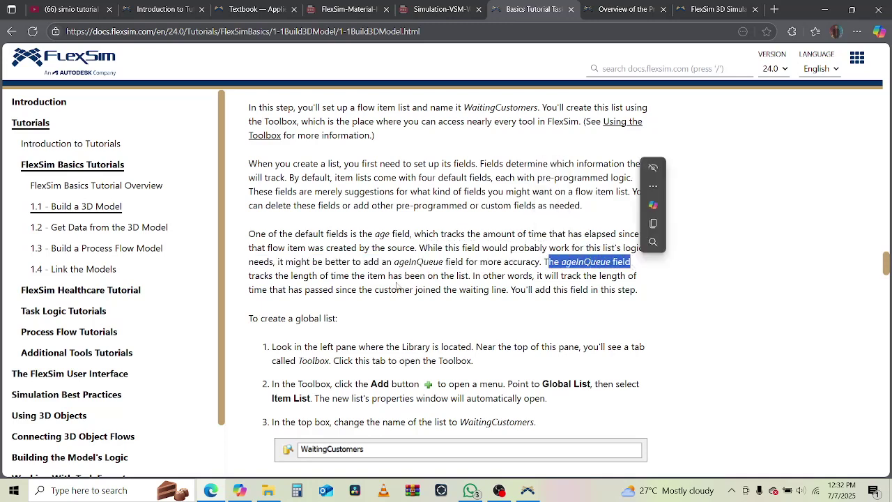
drag(298, 276, 466, 276)
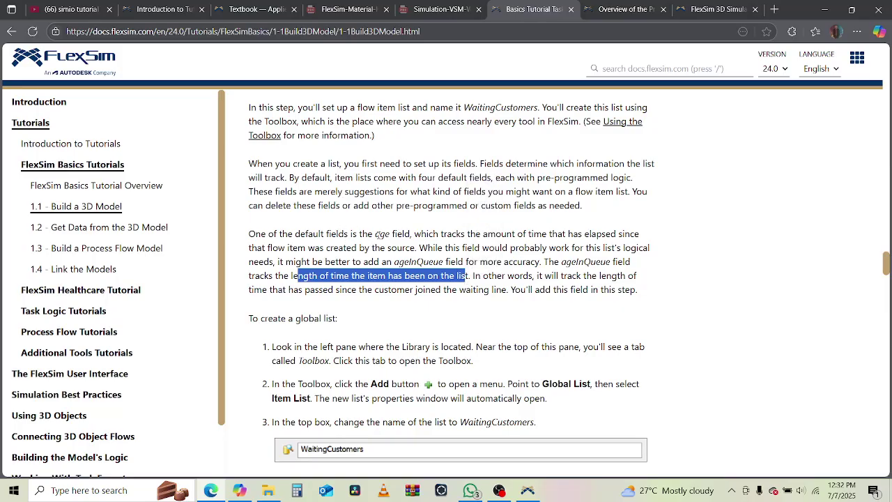
click(476, 237)
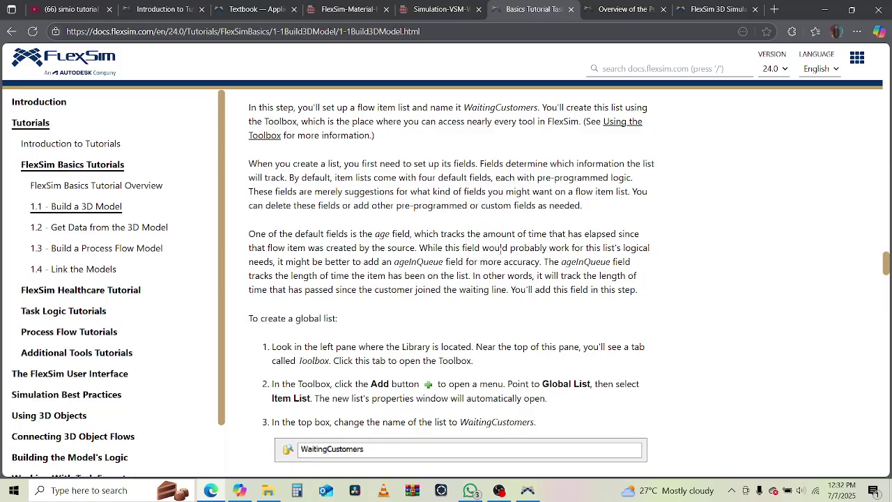
drag(481, 276, 513, 277)
drag(604, 276, 674, 286)
scroll(504, 318, down, 2)
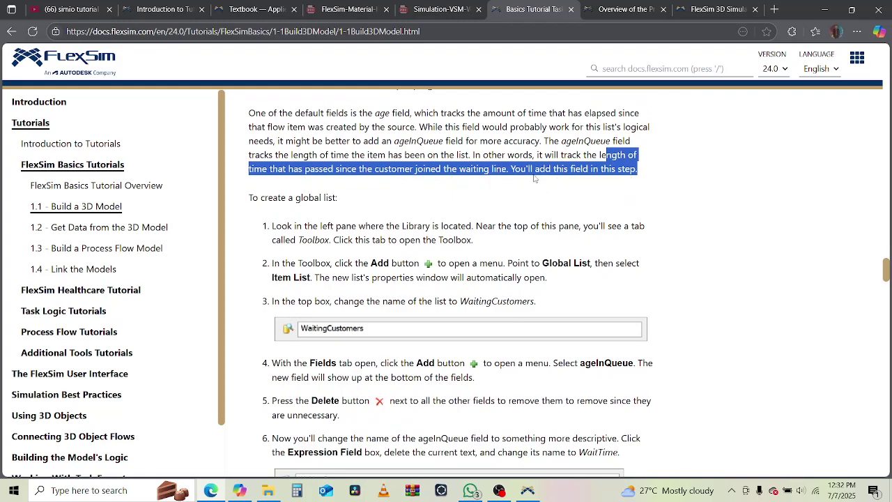
- Read the first instructions for creating a global list, covering the Toolbox, Global List and Item List
click(678, 183)
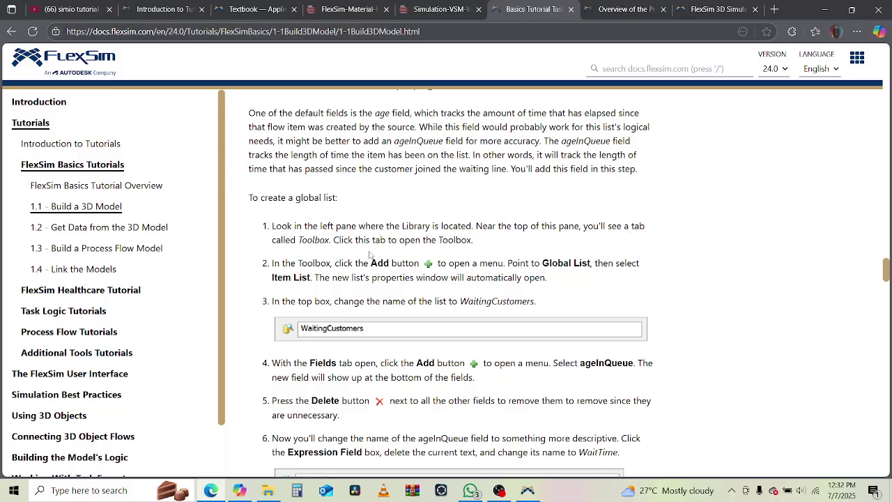
drag(473, 239, 272, 226)
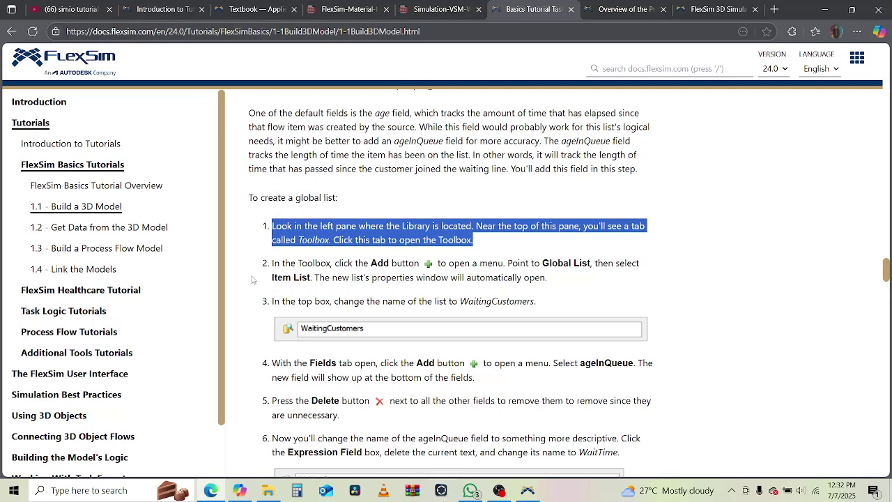
drag(282, 263, 506, 262)
click(577, 262)
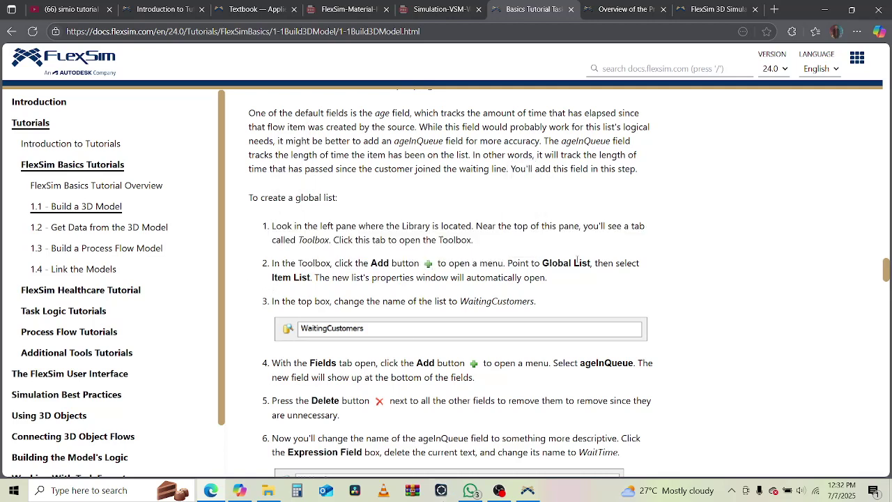
- Switch back to FlexSim and open the Toolbox
click(531, 491)
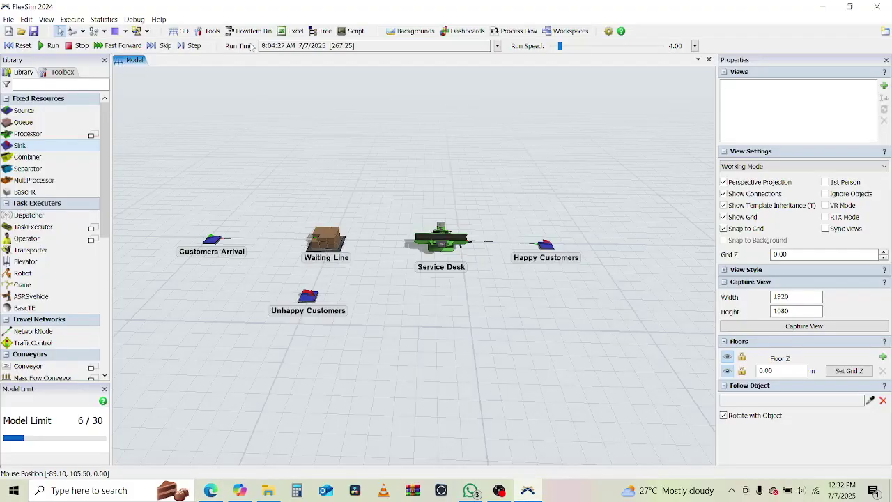
click(59, 73)
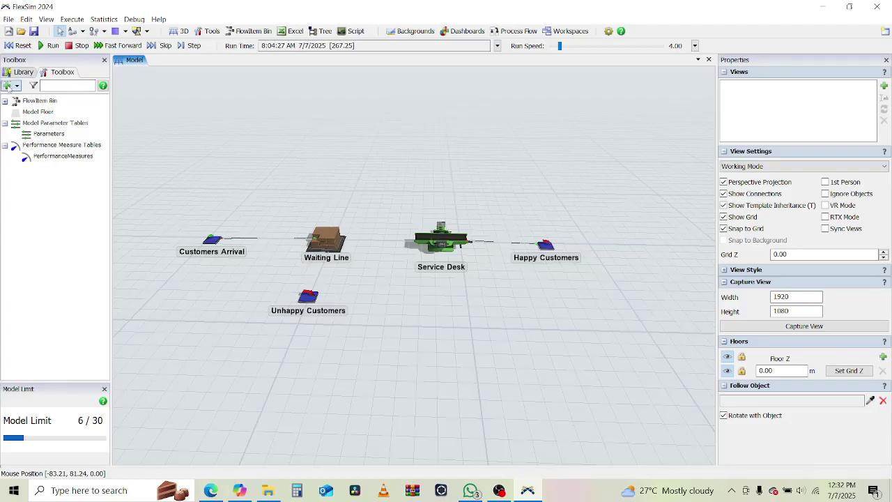
- Check the tutorial page's global list instructions and add a new global Item List to the model
click(8, 86)
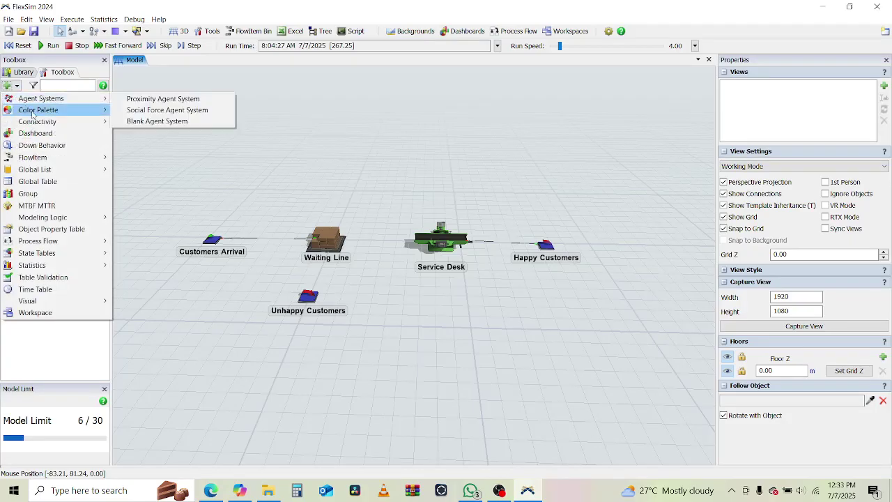
mouse_move(43, 124)
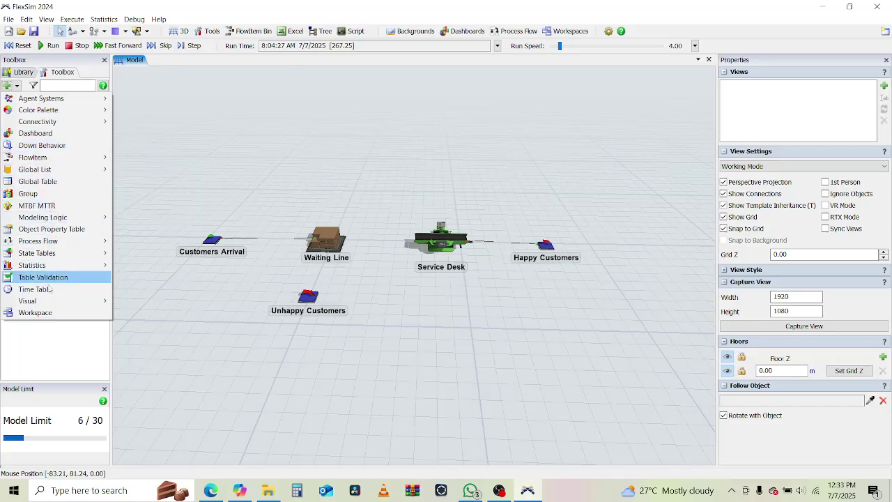
mouse_move(67, 174)
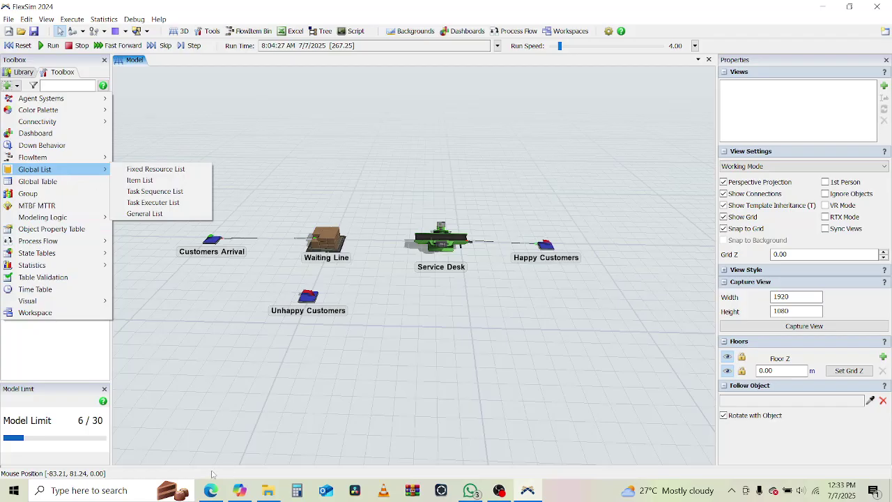
click(210, 490)
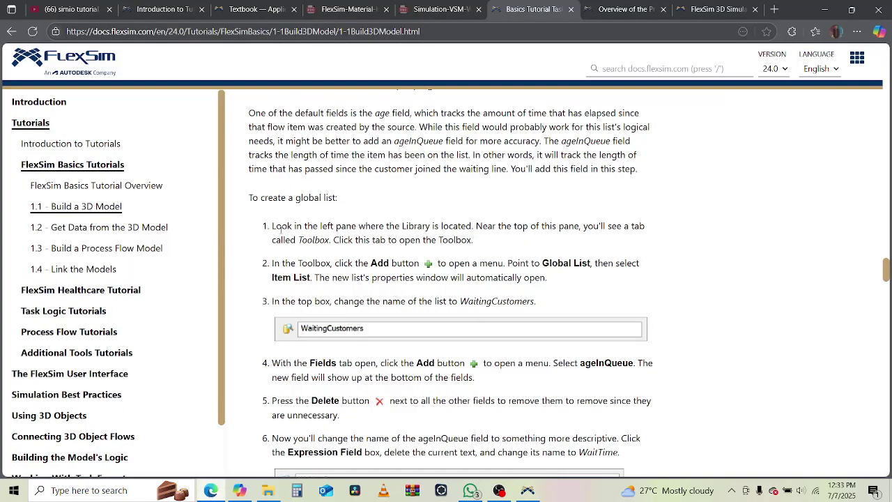
drag(471, 263, 557, 263)
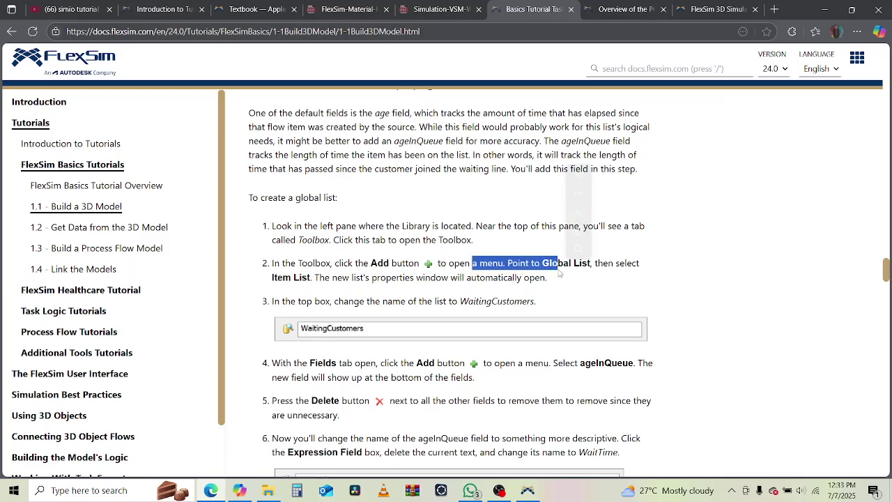
drag(277, 277, 522, 277)
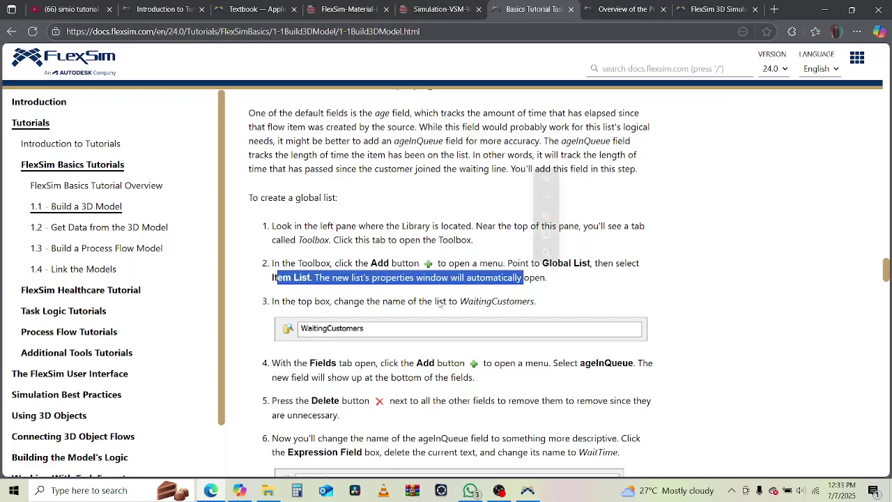
key(alt+Tab)
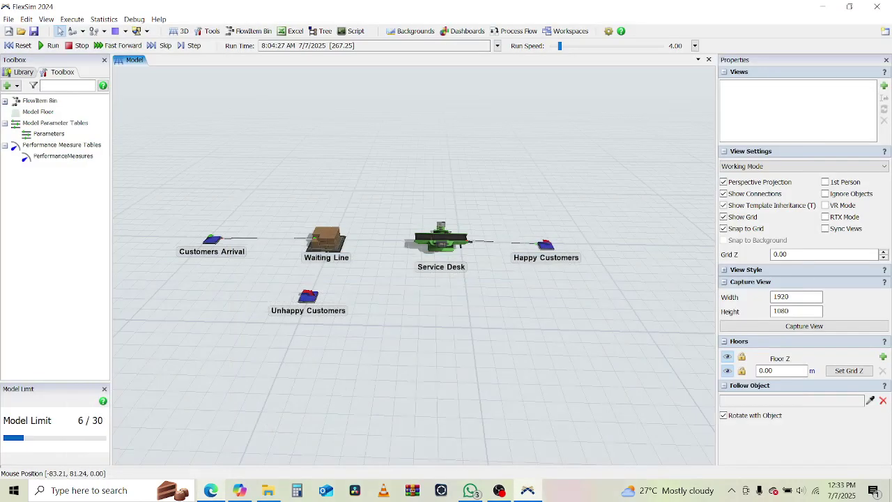
click(8, 85)
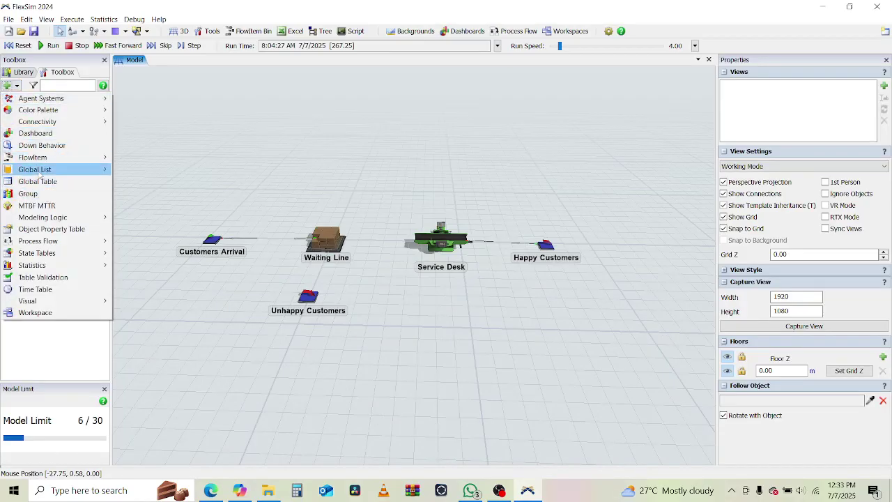
mouse_move(55, 169)
click(149, 182)
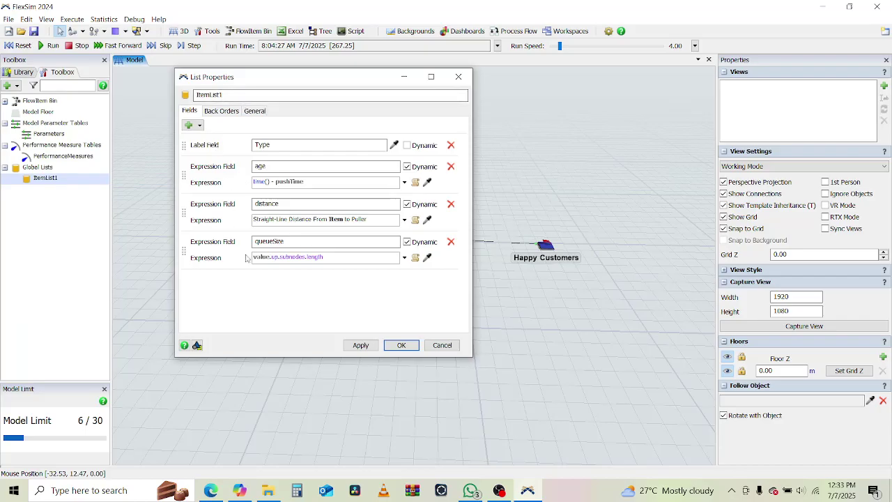
- Examine the new item list's default age, distance and queueSize fields and the distance field's expression
drag(284, 145, 255, 166)
click(271, 167)
drag(268, 167, 252, 167)
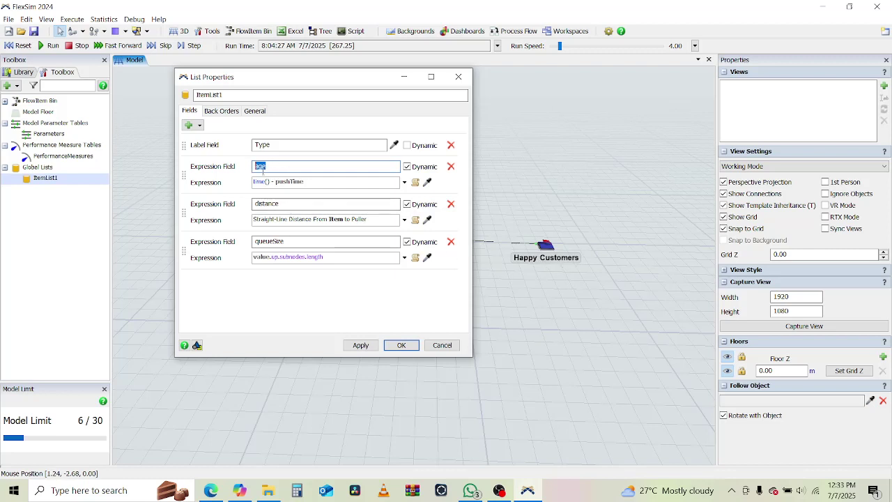
drag(280, 203, 237, 202)
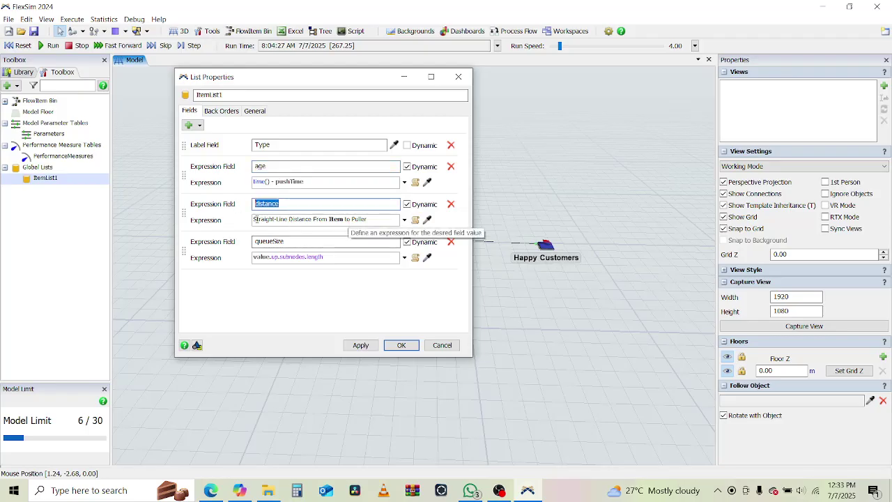
drag(255, 219, 367, 220)
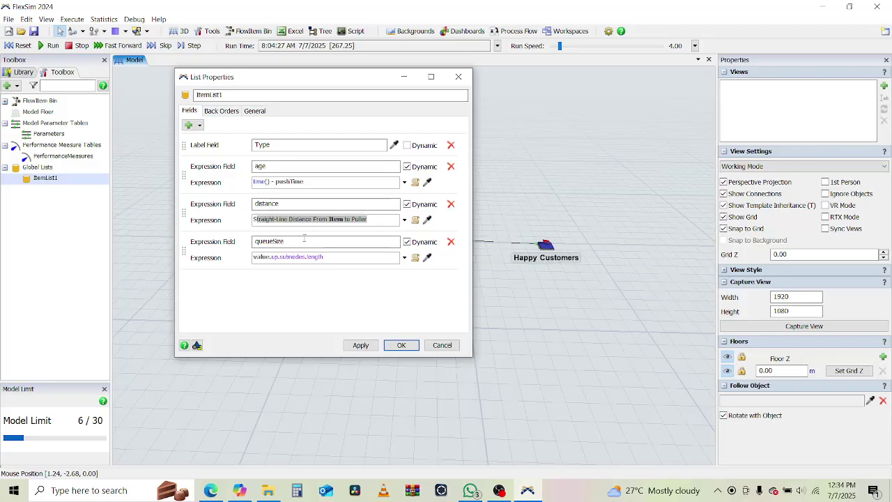
double_click(279, 241)
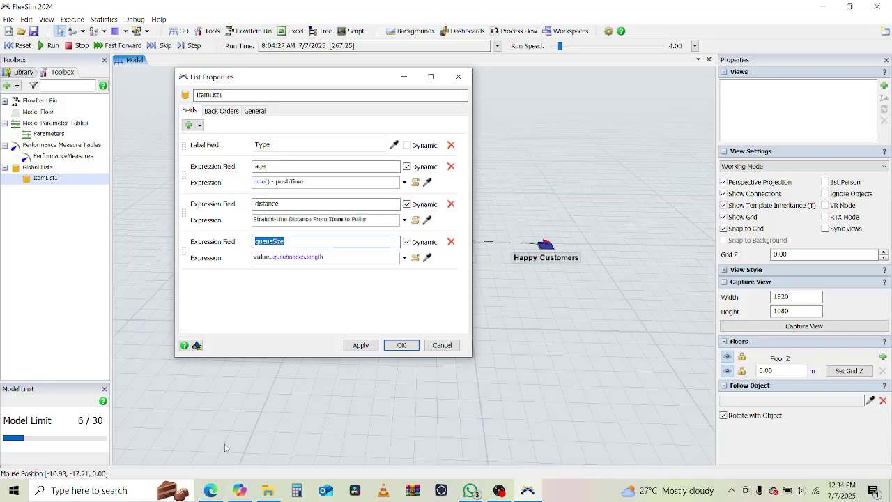
- Rename the item list WaitingCustomers, as given in the tutorial
key(alt+Tab)
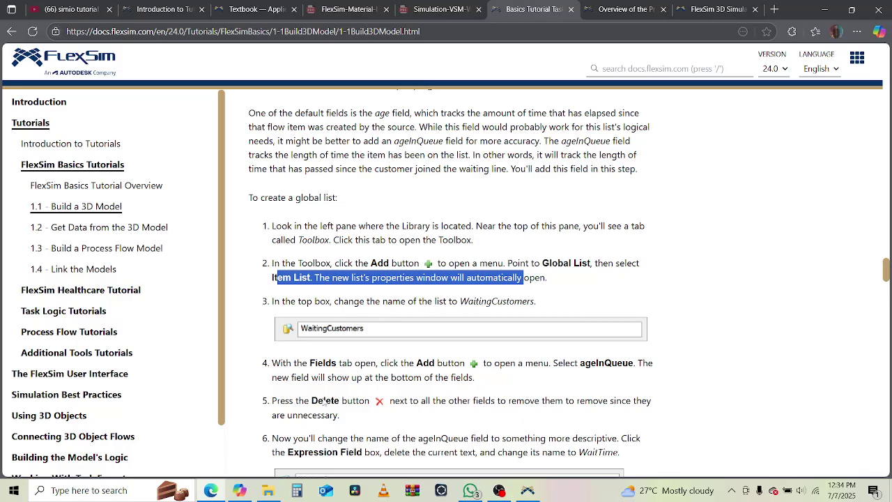
key(alt+Tab)
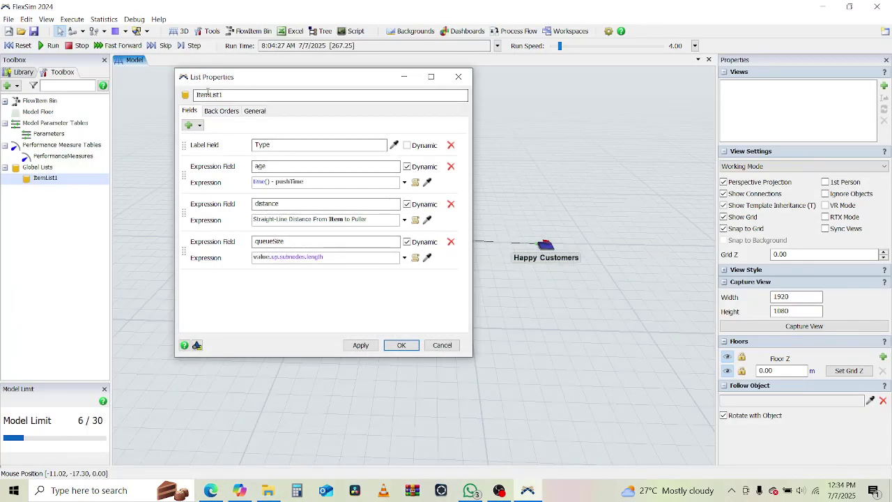
double_click(214, 94)
text(WaitingCustomers)
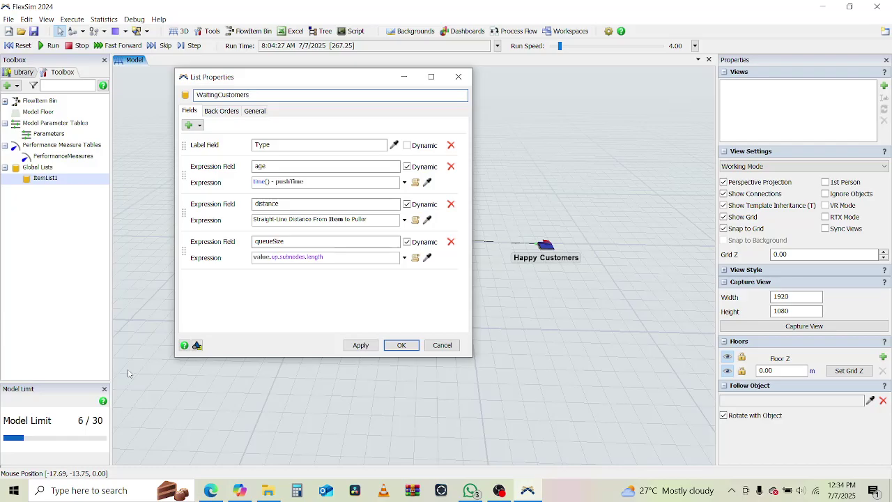
- Read the tutorial's field instructions and add the predefined ageInQueue field to the WaitingCustomers list
key(alt+Tab)
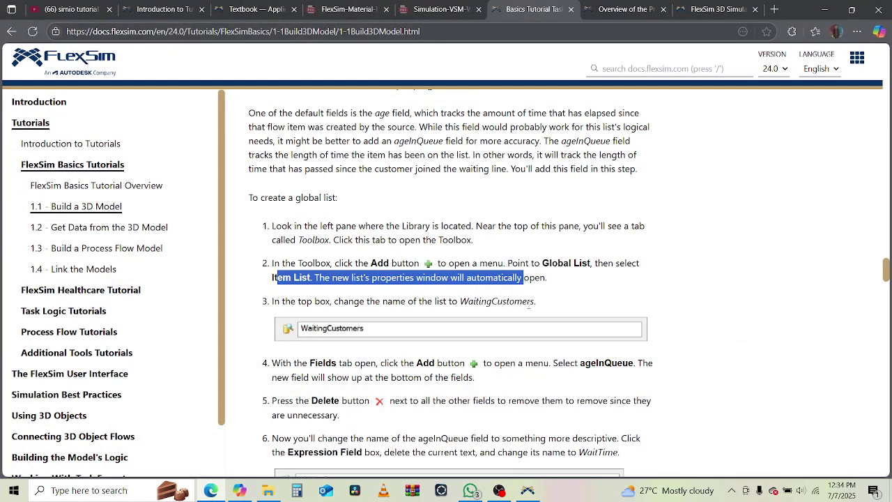
scroll(509, 315, down, 2)
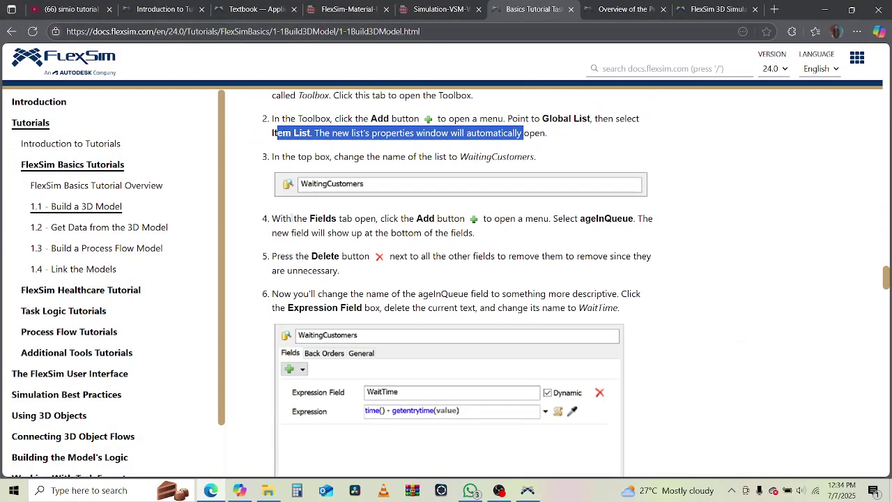
drag(291, 220, 544, 220)
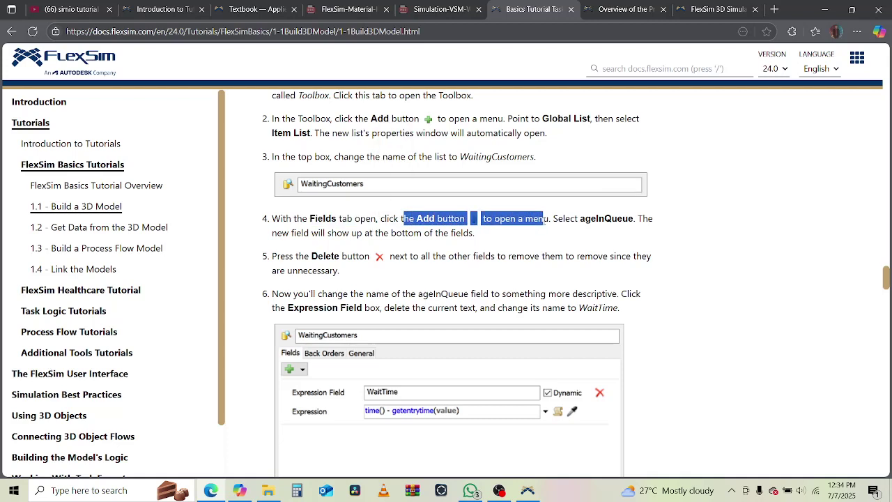
drag(564, 220, 612, 220)
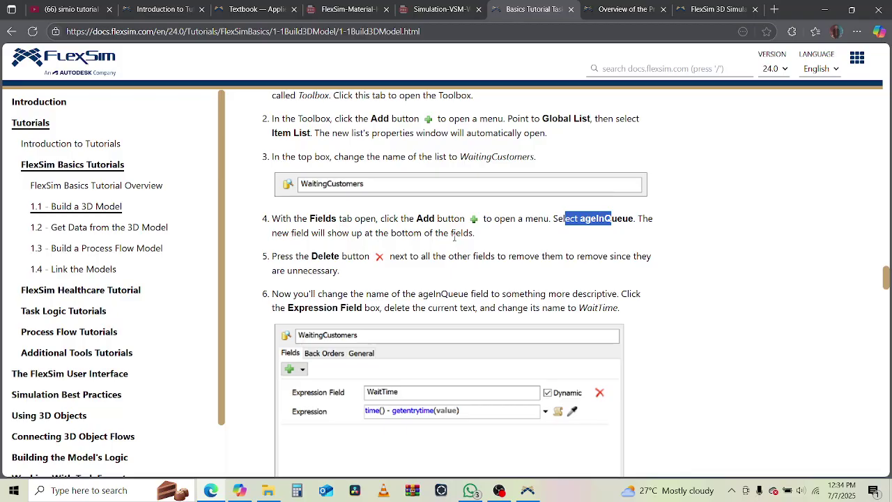
click(211, 492)
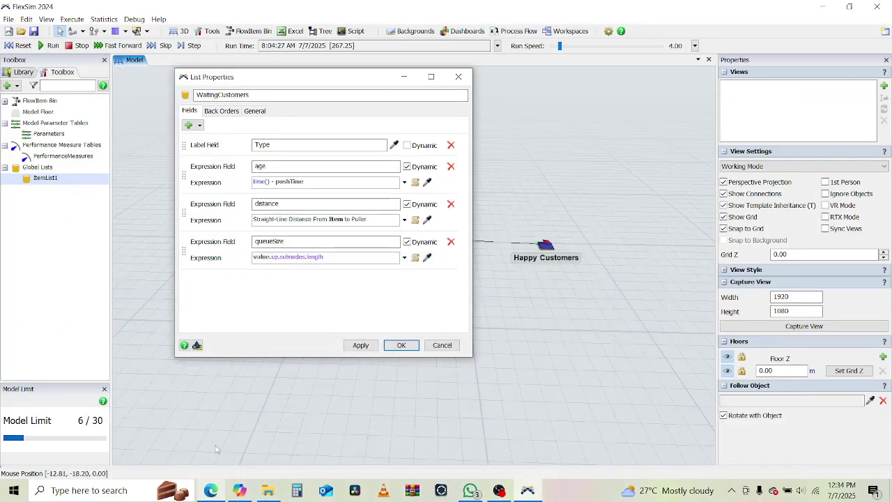
click(189, 126)
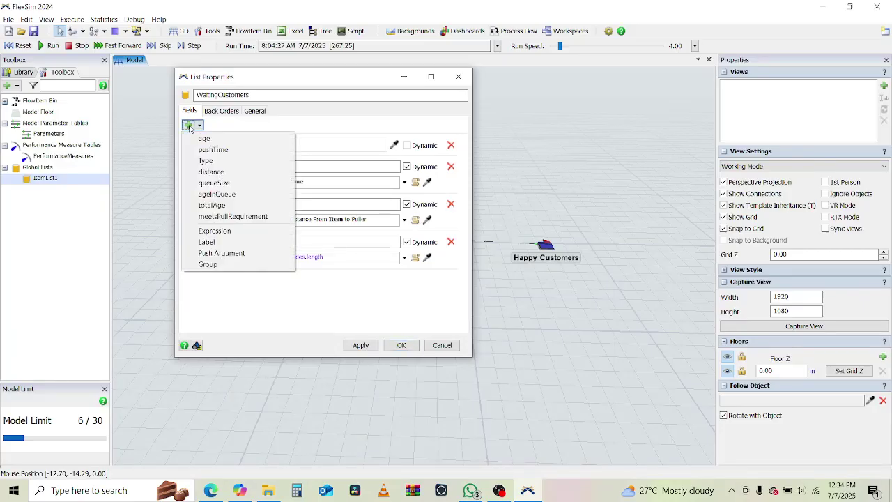
click(219, 195)
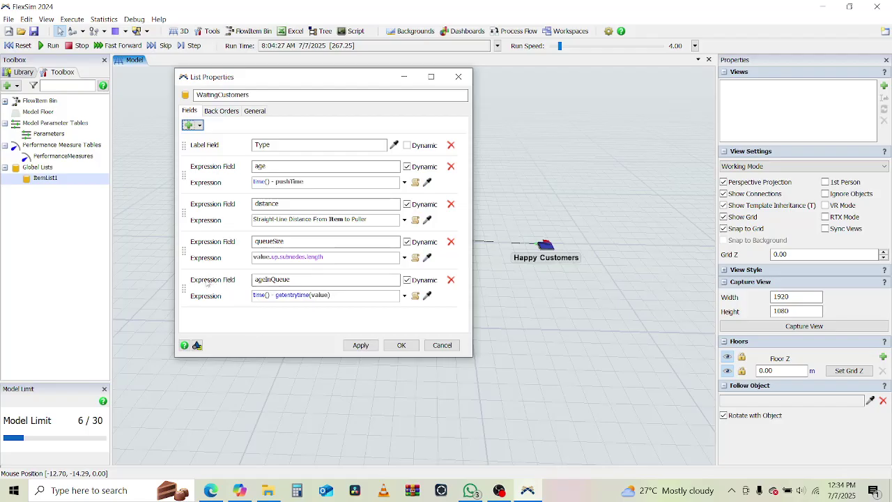
double_click(290, 281)
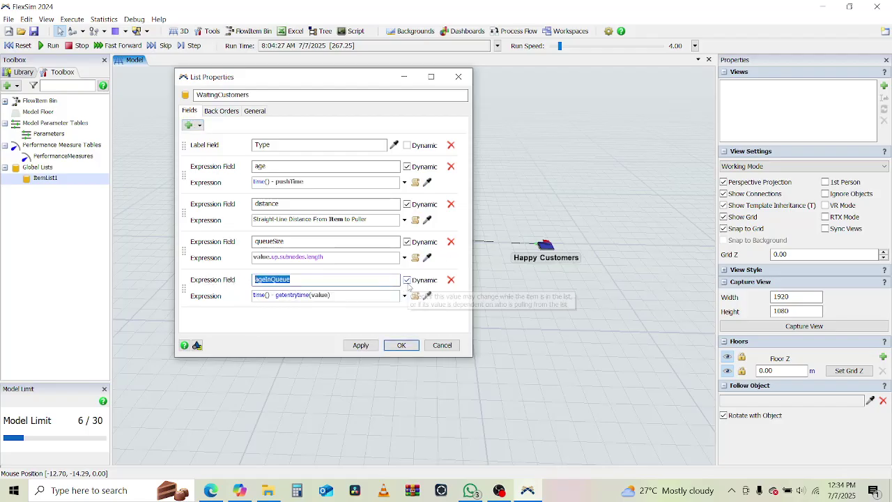
click(211, 491)
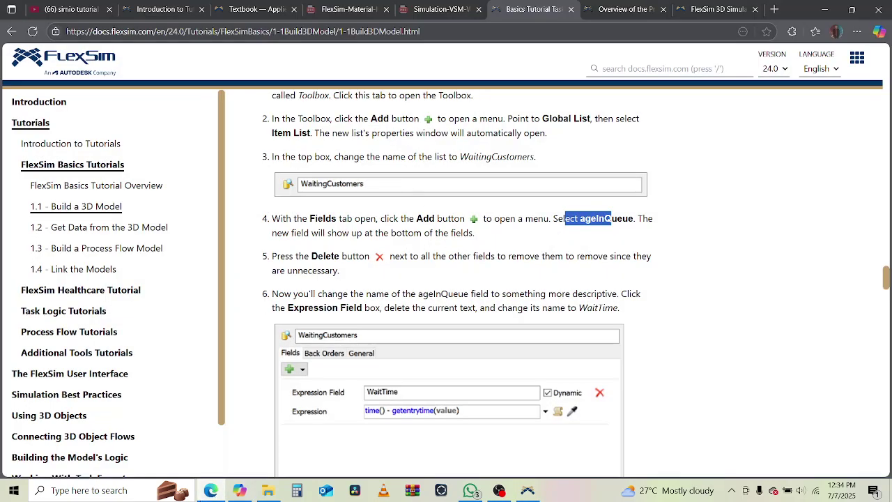
click(211, 490)
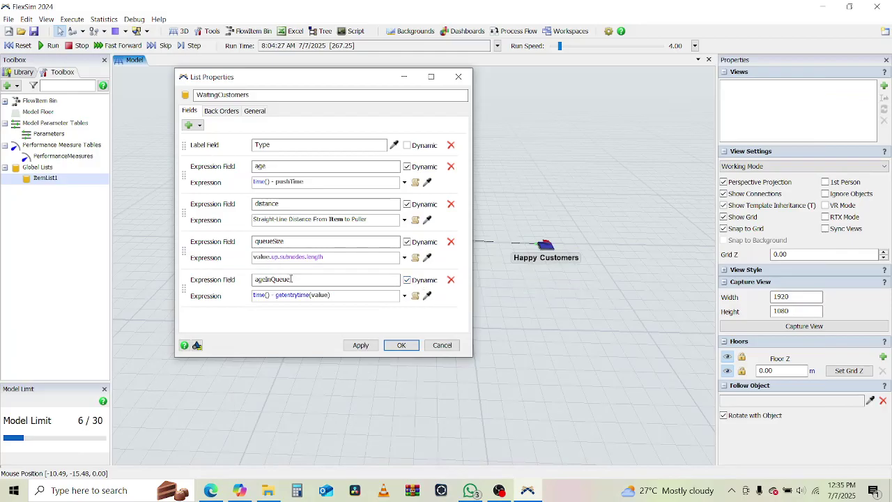
drag(292, 279, 254, 279)
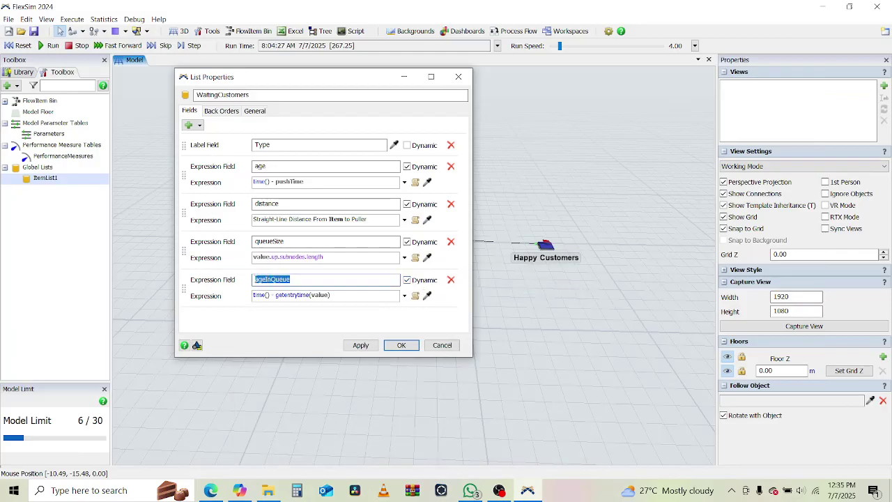
- Following the tutorial, delete the age, distance, queueSize and Type fields so only ageInQueue remains in the list
click(211, 490)
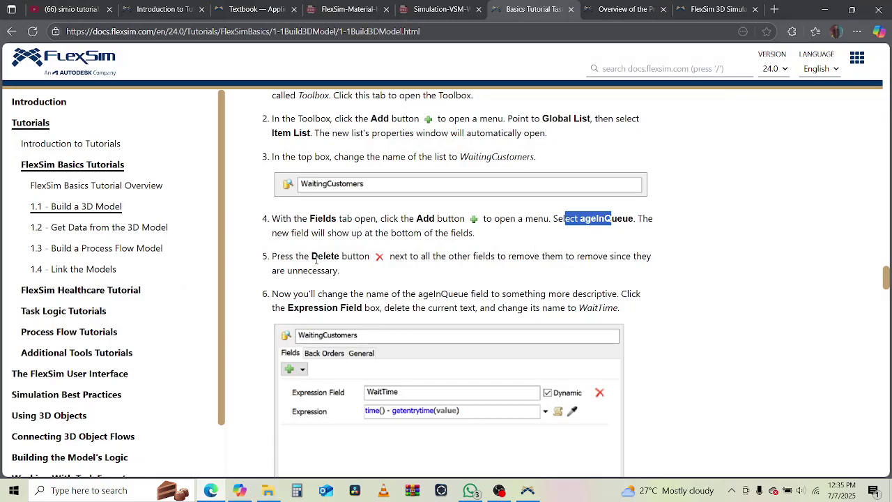
drag(269, 256, 647, 259)
click(209, 491)
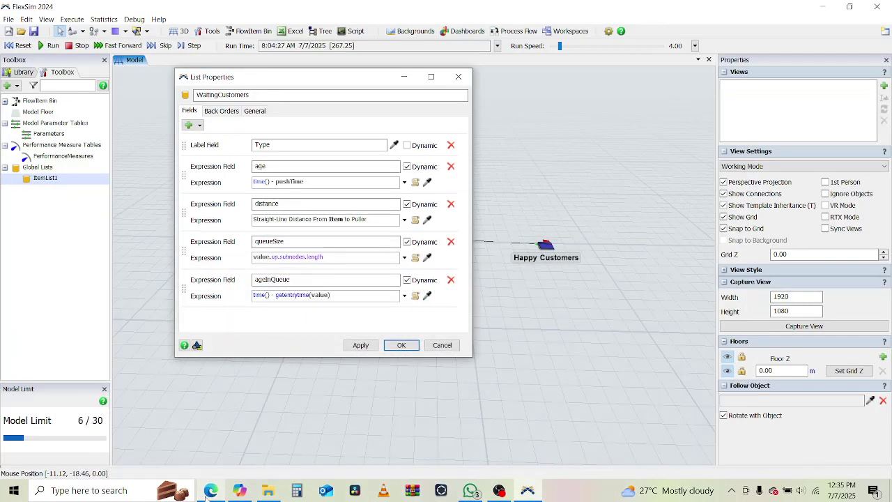
click(451, 168)
click(451, 168)
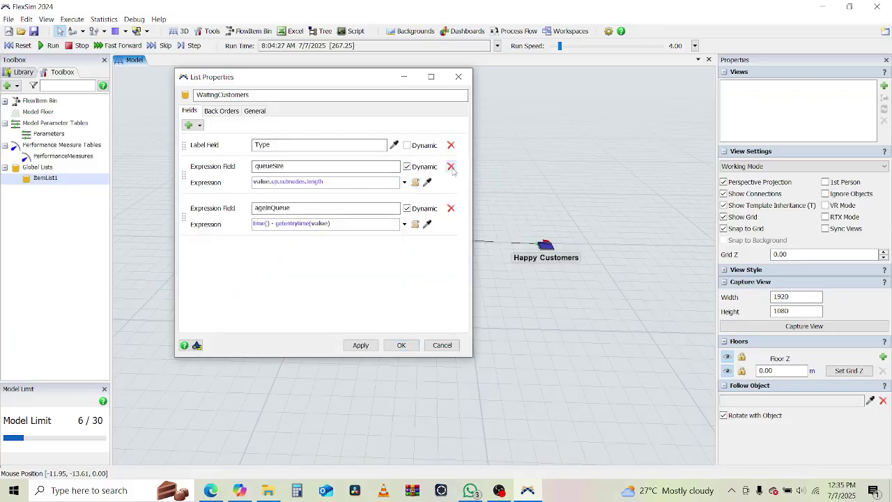
click(451, 167)
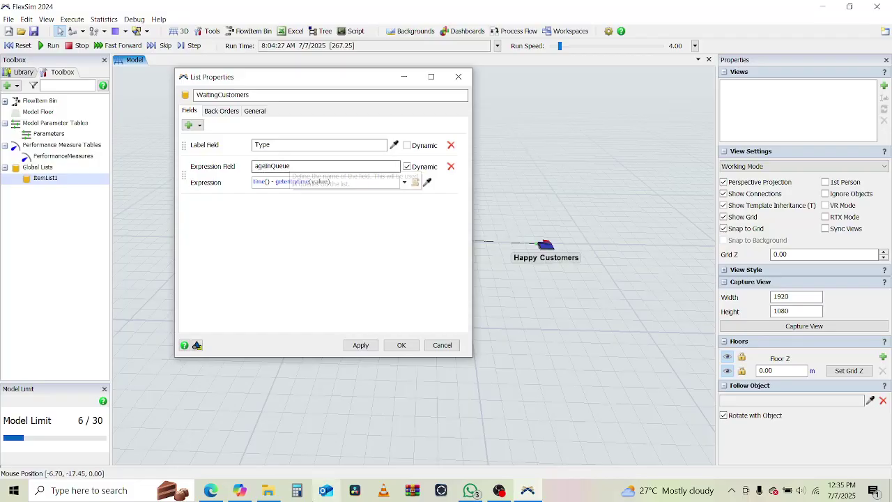
click(203, 493)
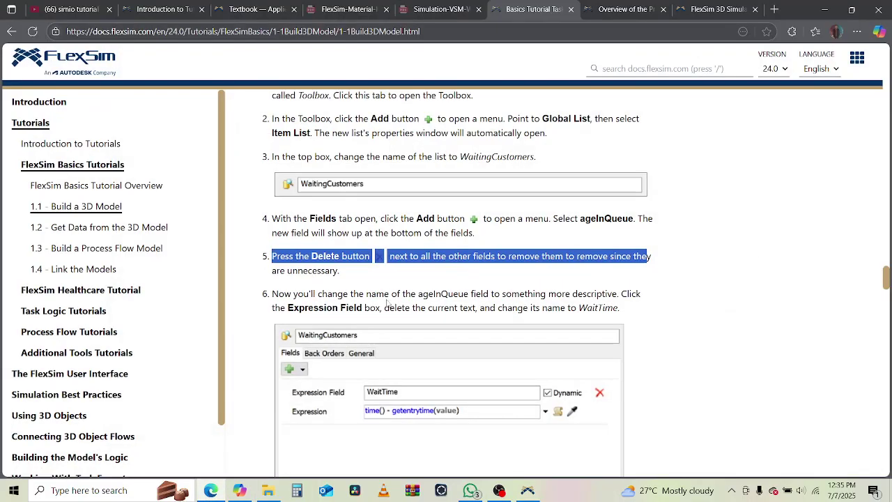
scroll(297, 290, down, 2)
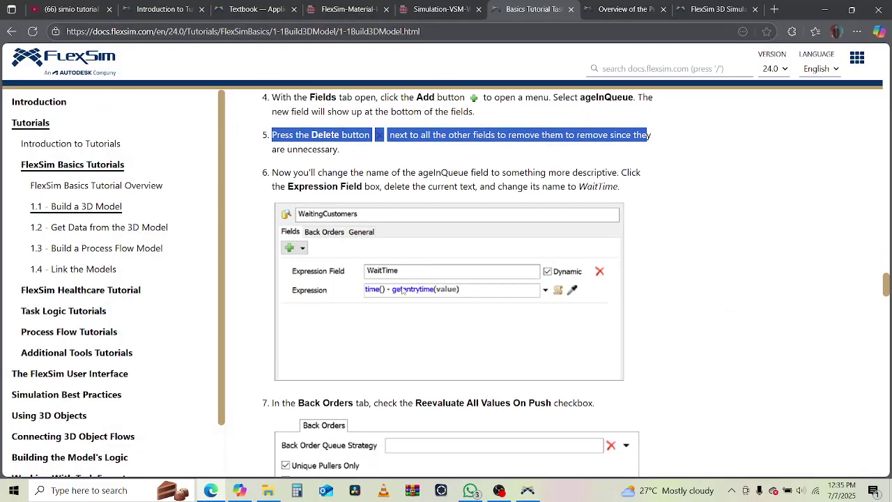
click(222, 491)
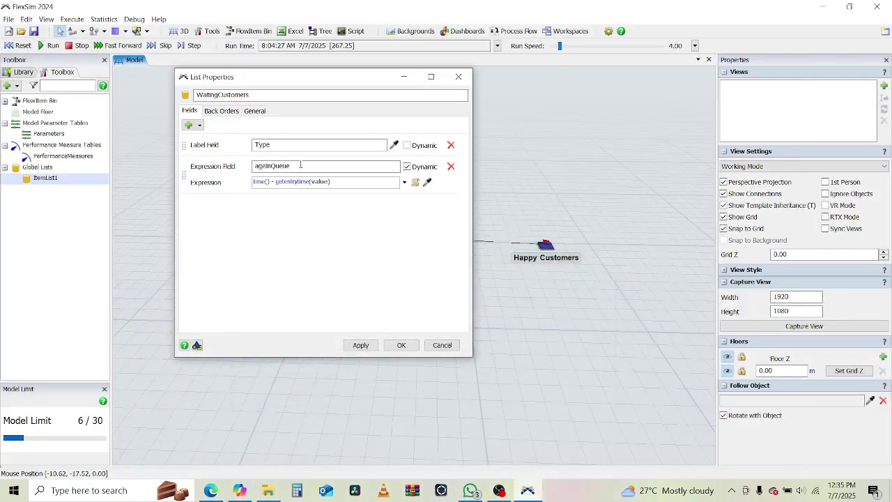
click(451, 144)
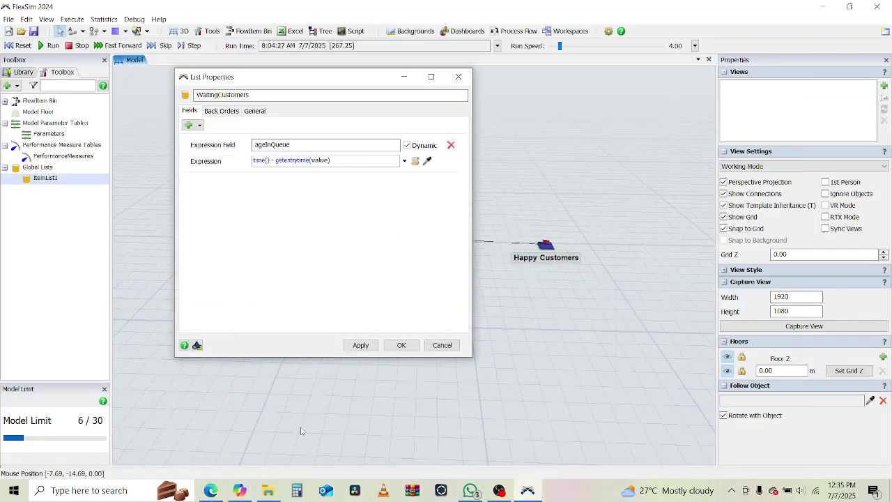
- Following the tutorial, rename the list's ageInQueue expression field to WaitTime
click(210, 491)
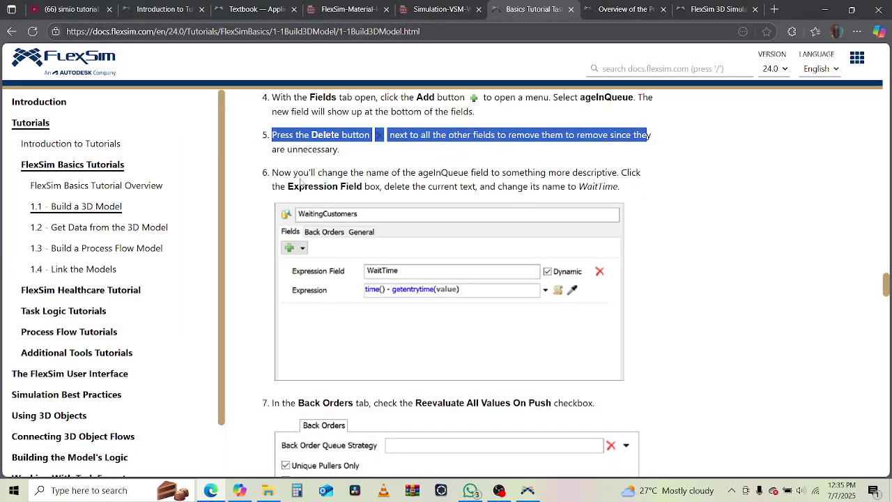
drag(296, 172, 620, 187)
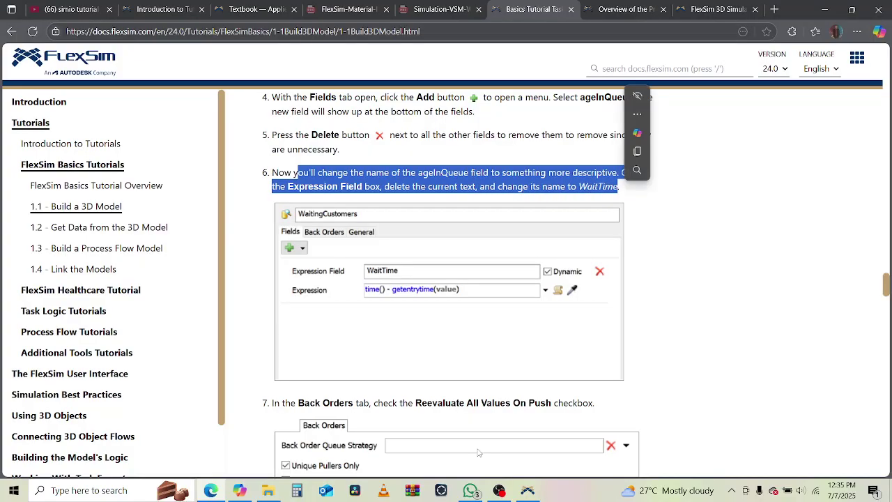
click(216, 492)
double_click(307, 144)
text(WaitTime)
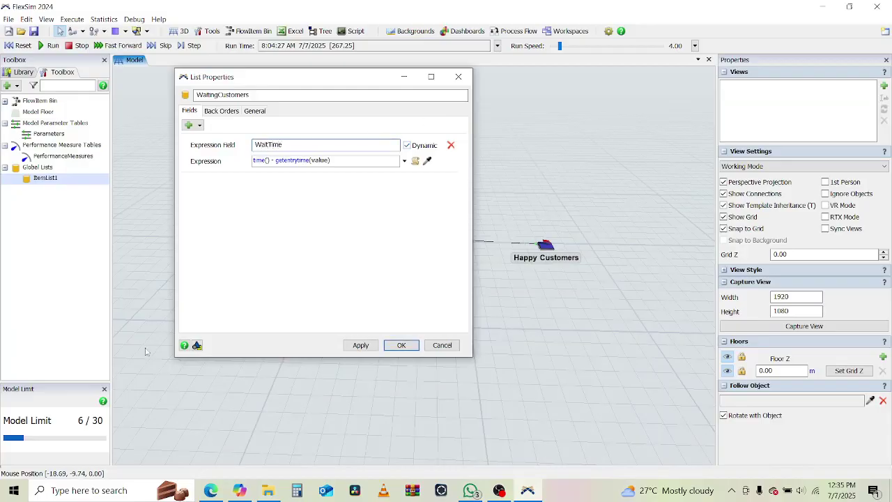
- Read the tutorial's back order instructions and enable Reevaluate All Values On Push for the WaitingCustomers list
click(210, 490)
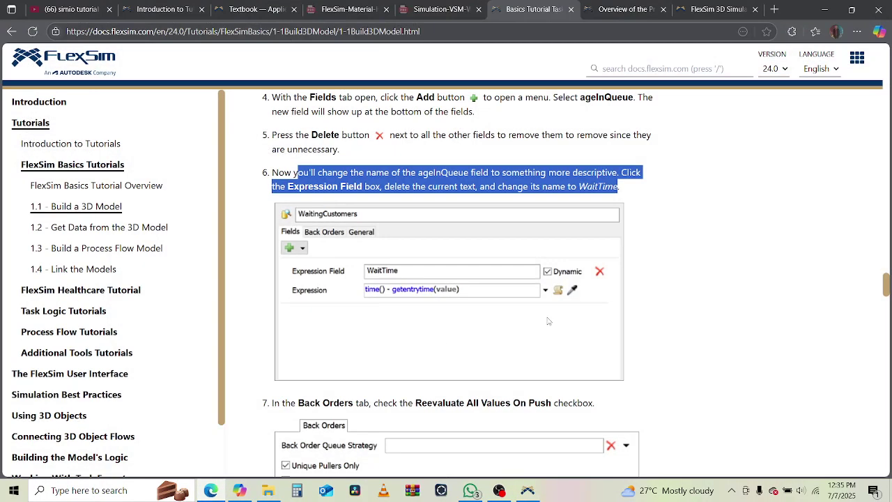
scroll(548, 320, down, 3)
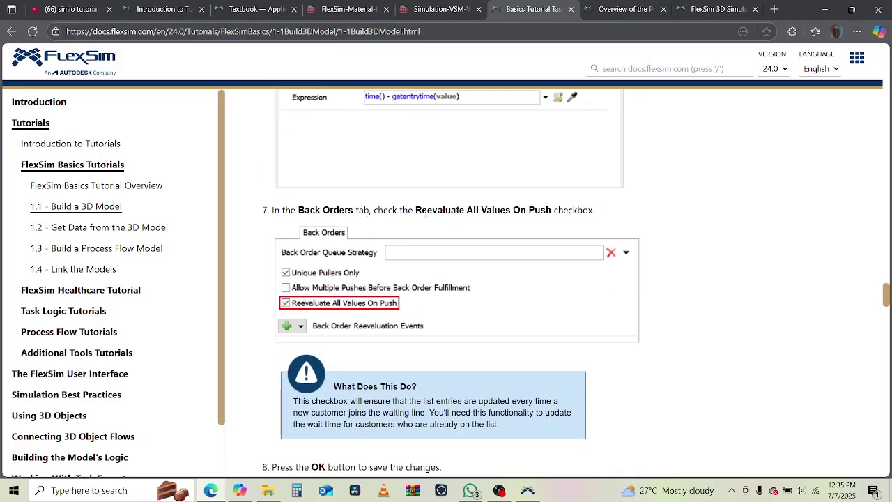
drag(424, 214, 591, 214)
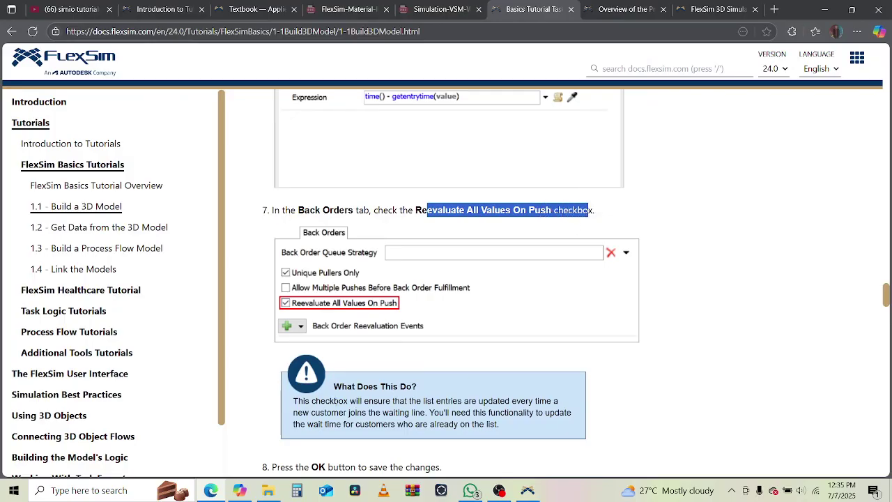
drag(334, 401, 570, 422)
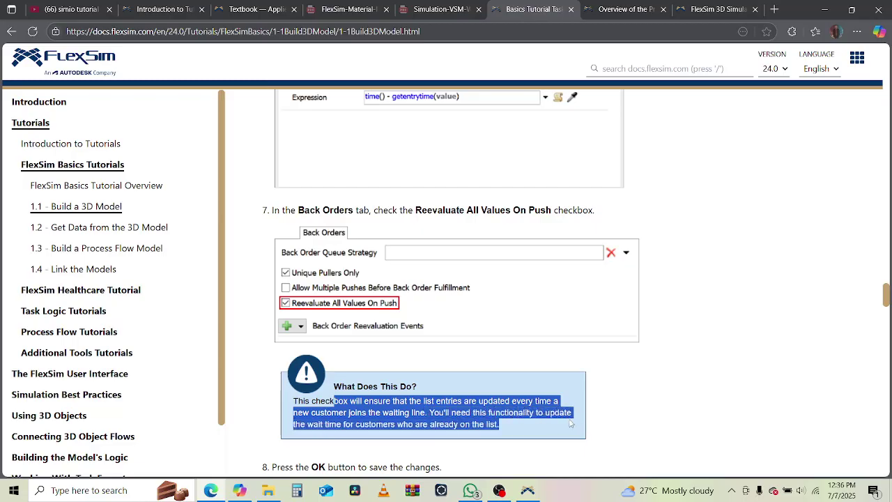
click(210, 490)
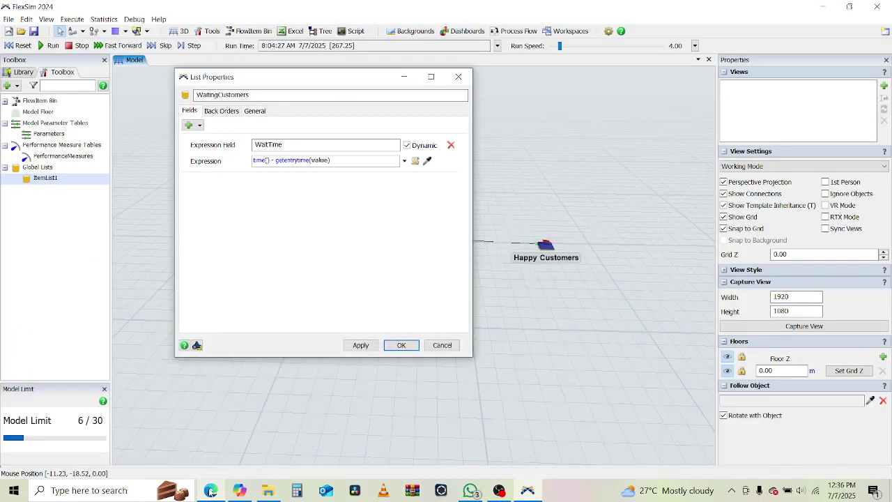
click(216, 113)
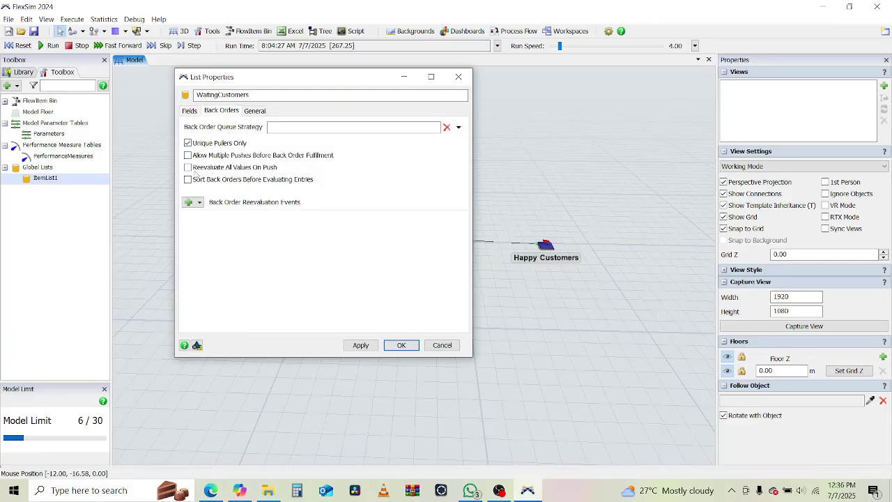
mouse_move(195, 174)
click(211, 490)
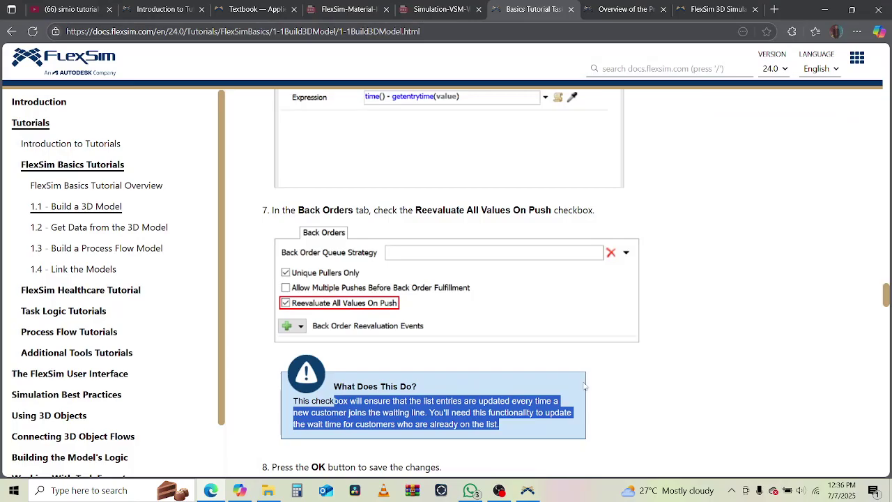
scroll(585, 386, down, 1)
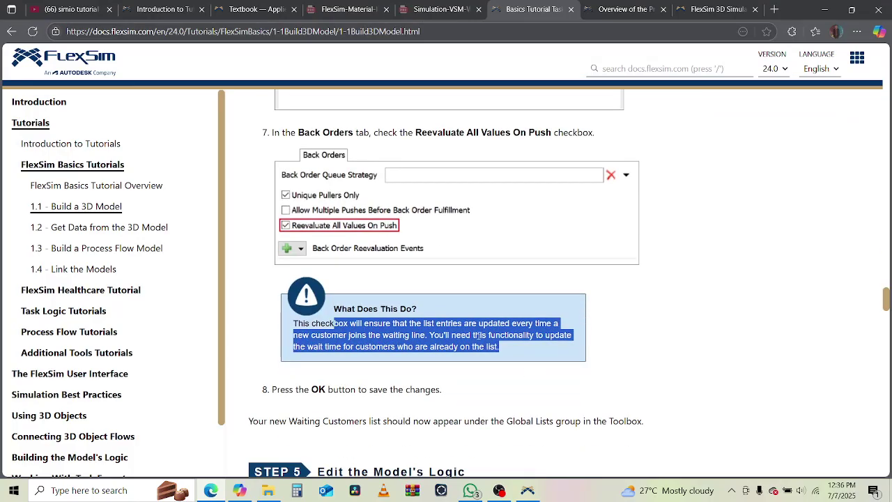
click(404, 323)
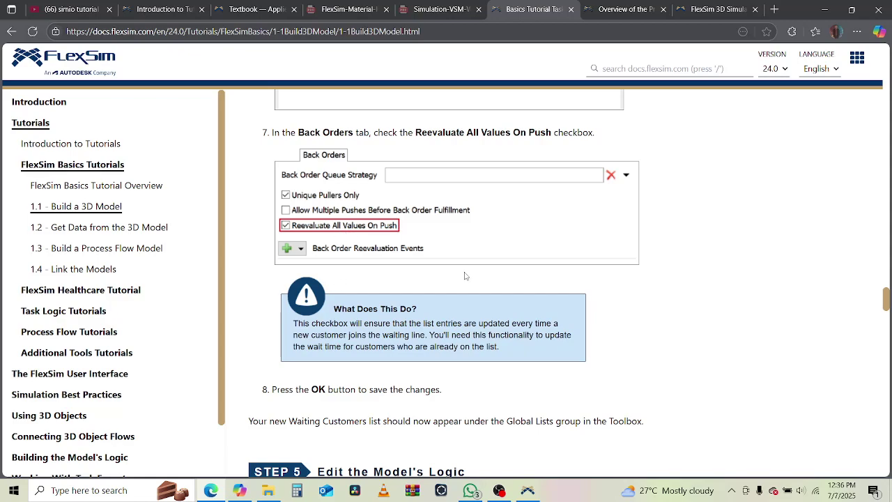
key(alt+Tab)
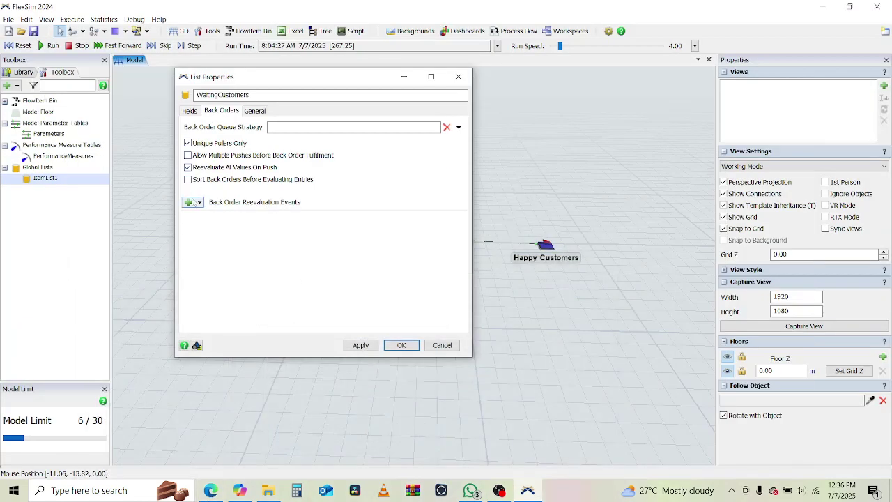
- Read the tutorial's final list instruction and save the WaitingCustomers list properties
key(alt+Tab)
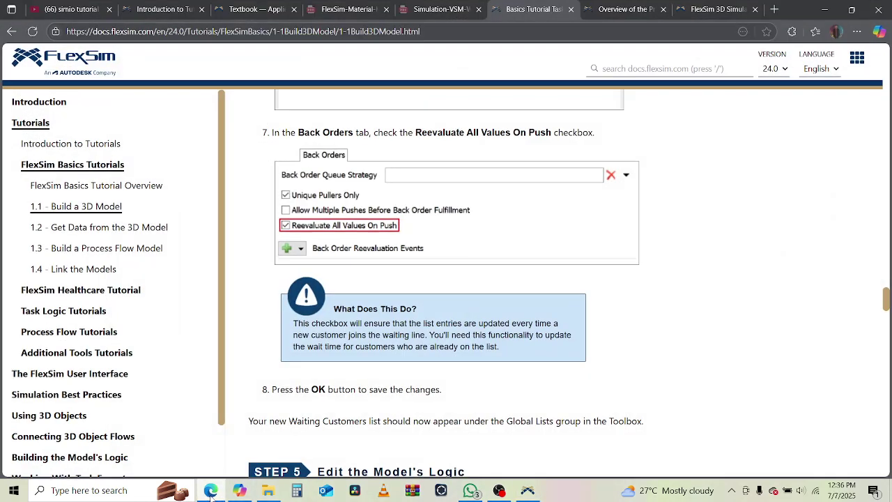
scroll(508, 319, down, 3)
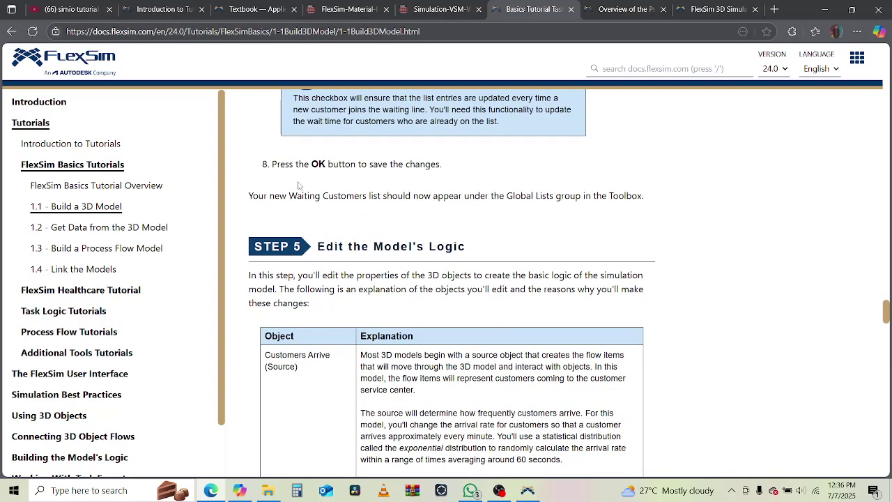
drag(289, 164, 461, 171)
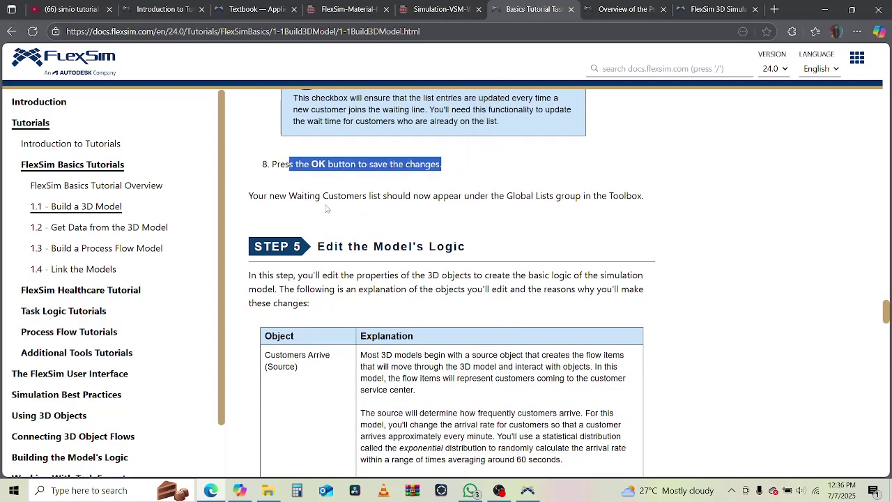
drag(274, 198, 645, 202)
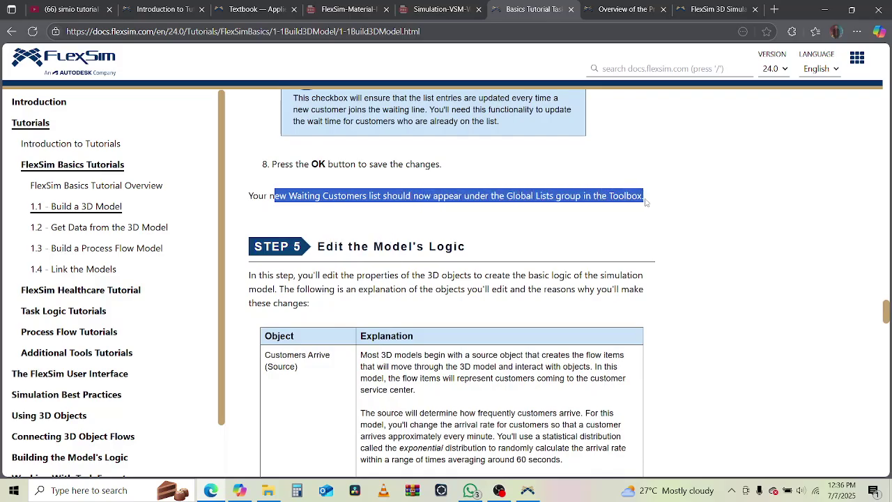
click(208, 492)
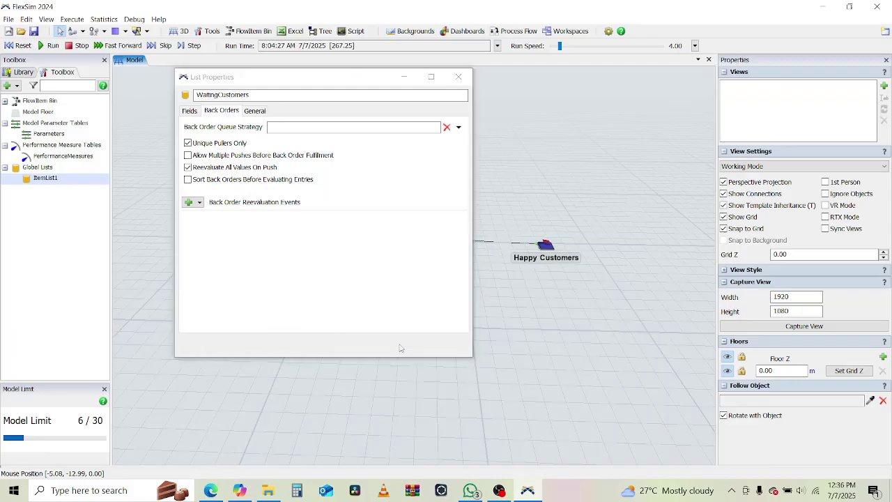
click(401, 346)
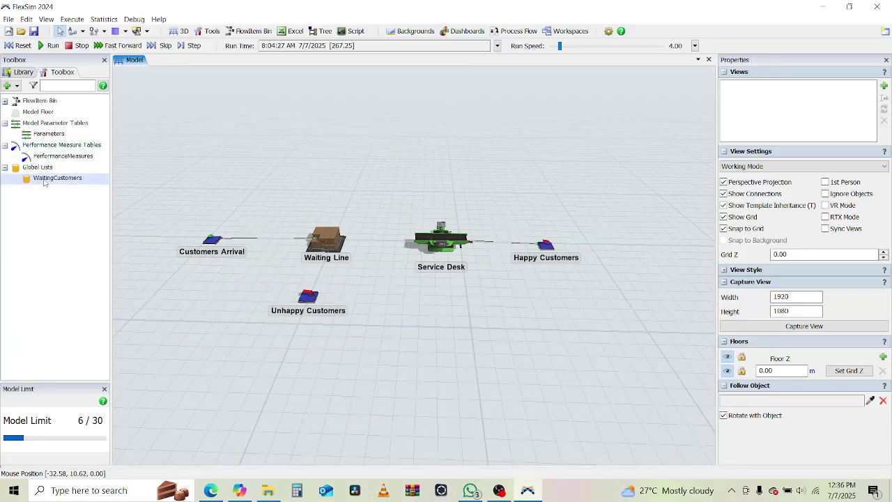
- Review the tutorial's completed list instructions and skim Step 5 on editing the model's logic
click(211, 490)
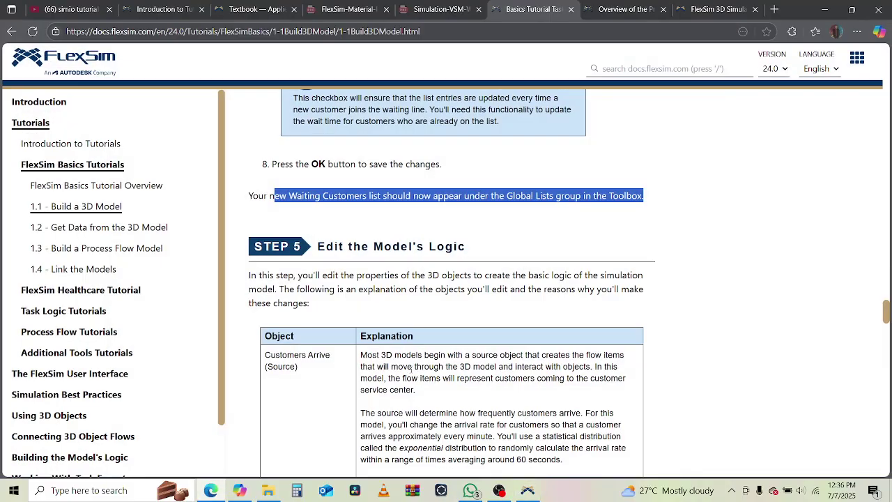
scroll(409, 368, down, 2)
scroll(678, 323, up, 9)
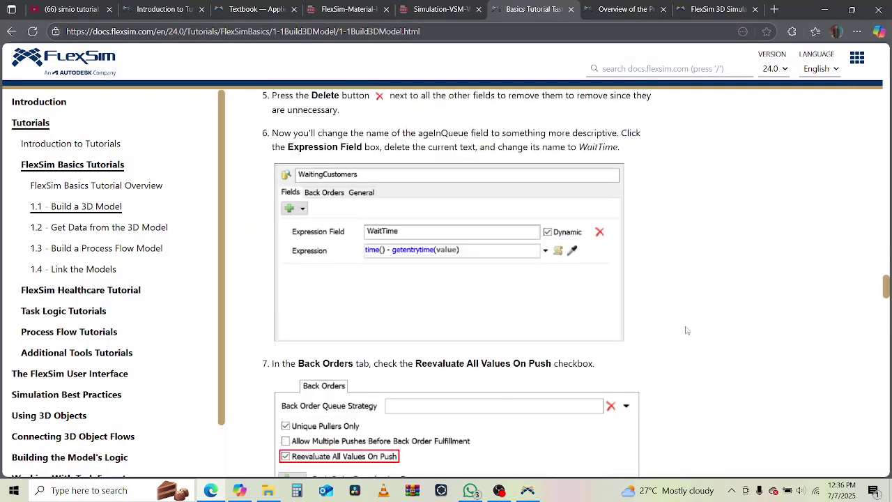
scroll(686, 330, down, 3)
scroll(687, 331, down, 3)
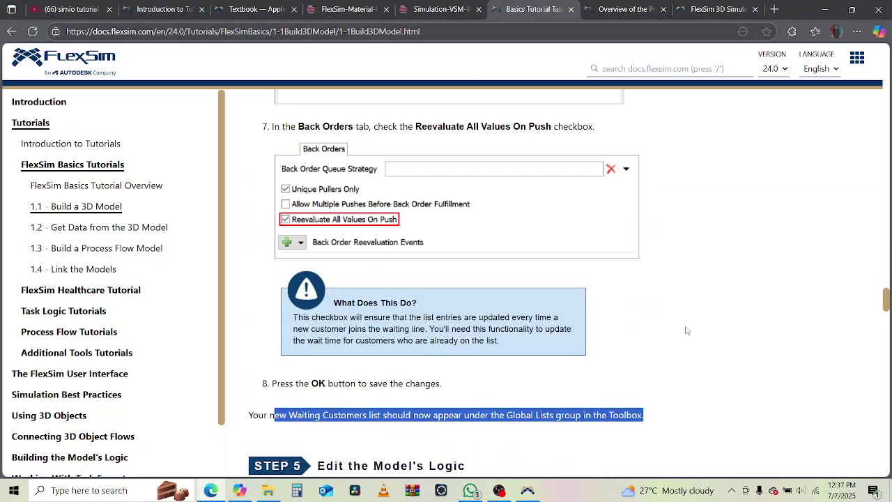
scroll(686, 330, down, 2)
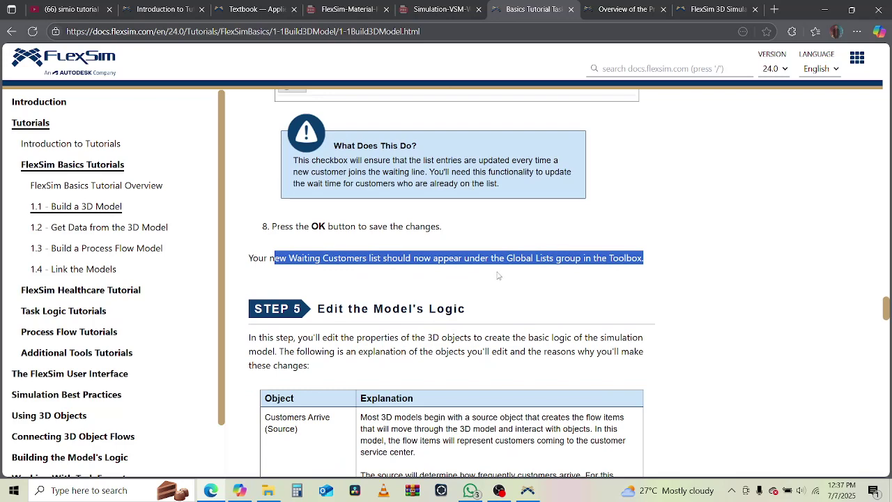
scroll(498, 275, down, 2)
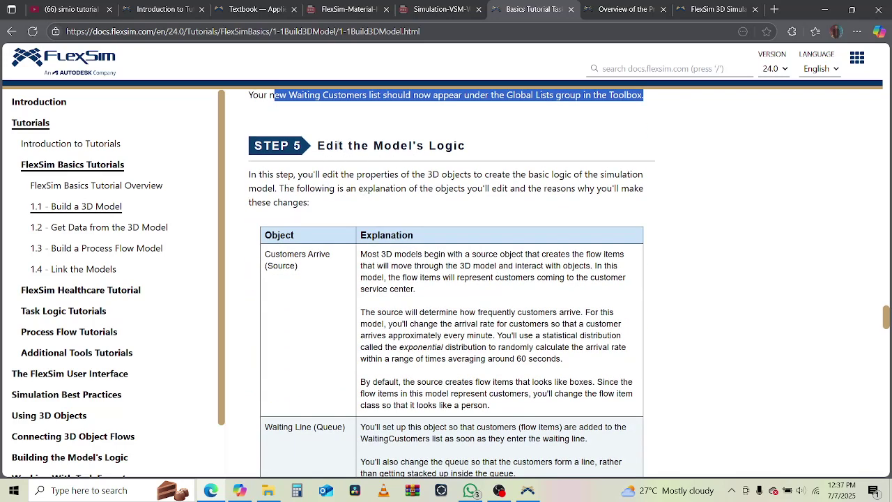
scroll(512, 218, down, 9)
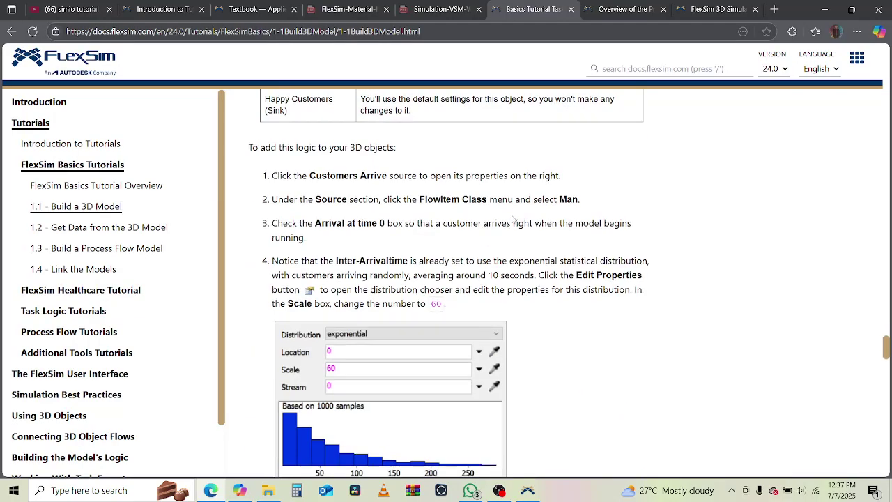
scroll(512, 219, up, 10)
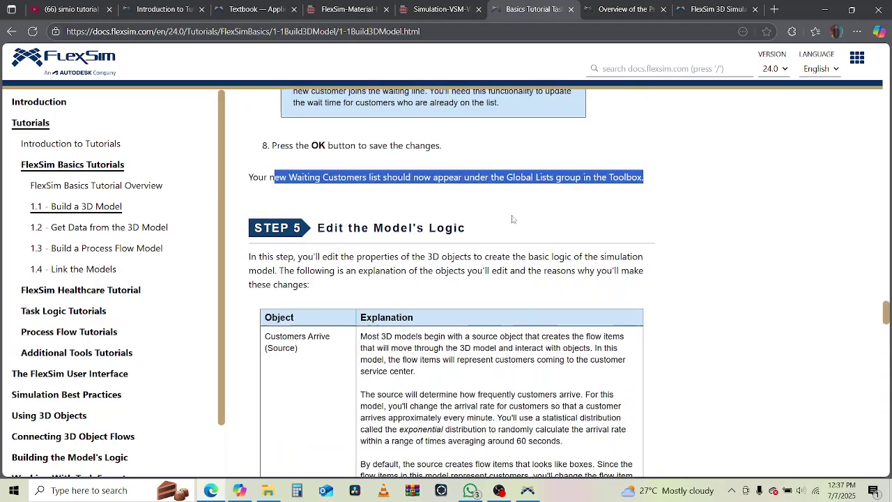
scroll(412, 199, down, 1)
- Read the tutorial's Step 5 introduction and the explanation of how the Customers Arrive source creates flow items
drag(263, 163, 645, 165)
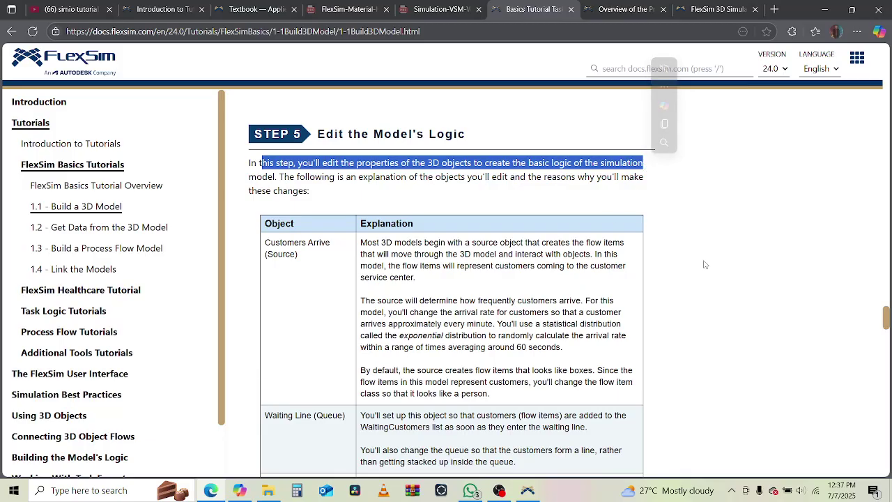
scroll(704, 264, down, 1)
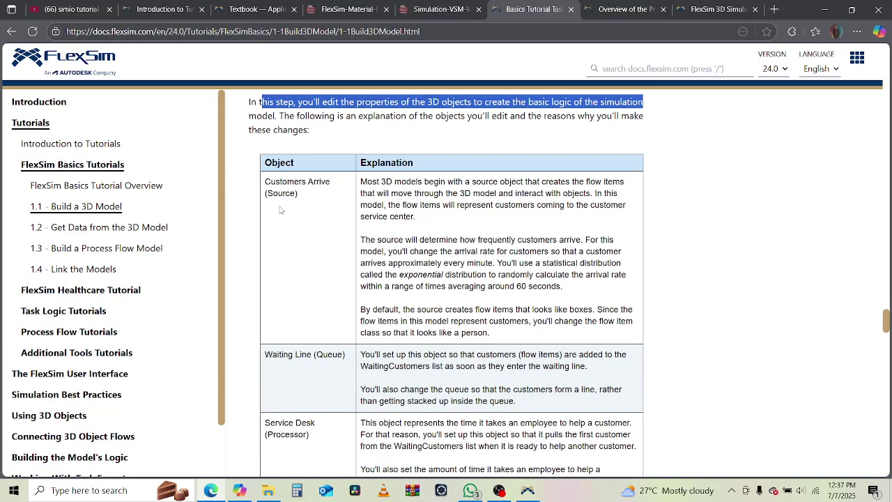
drag(275, 180, 309, 196)
click(455, 204)
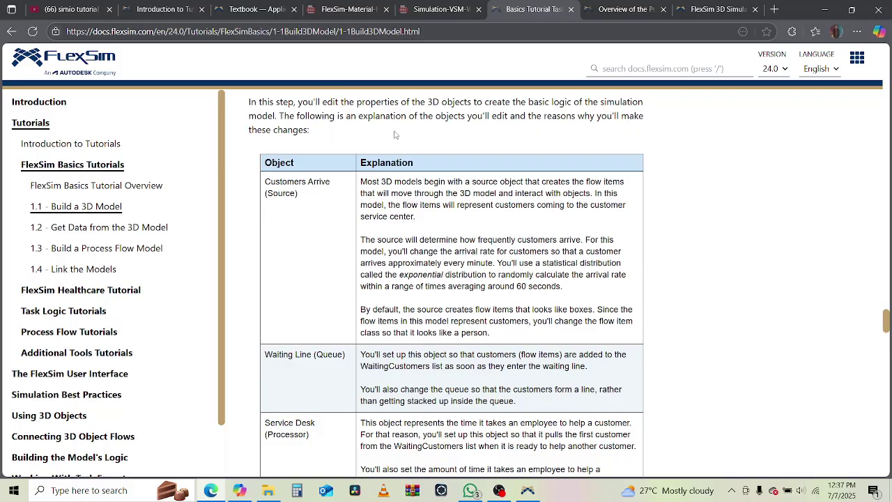
drag(448, 181, 621, 183)
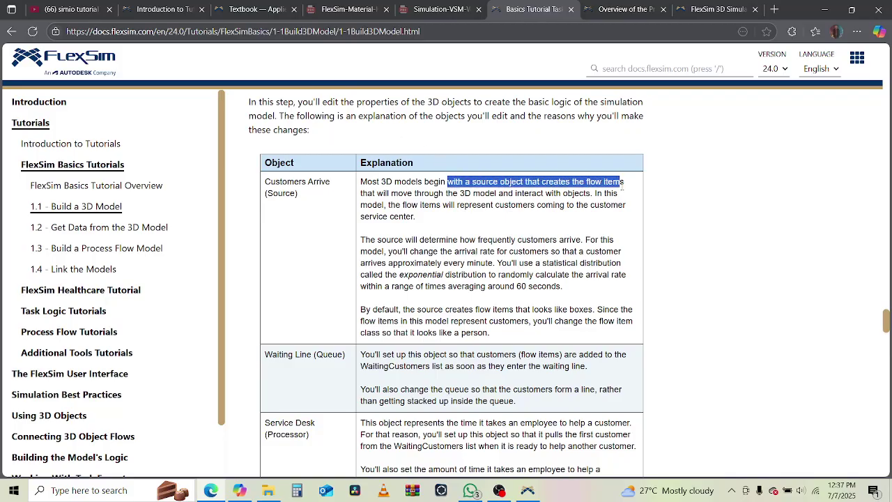
drag(382, 193, 524, 185)
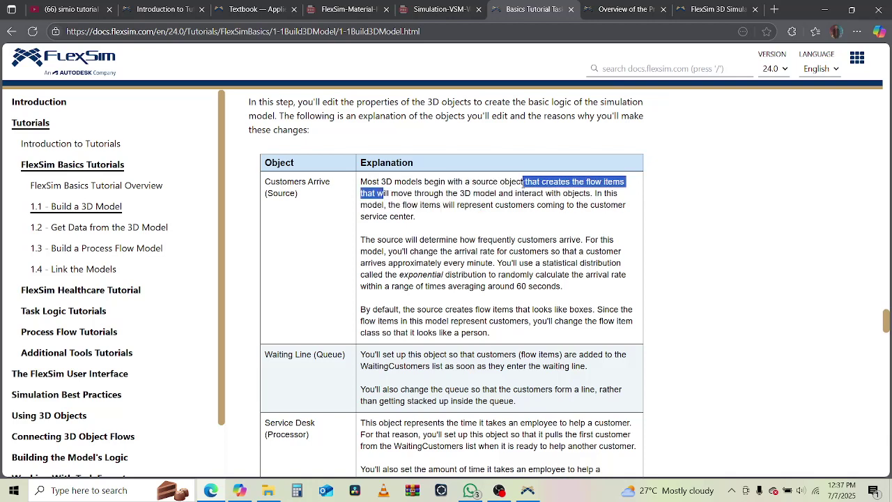
click(591, 196)
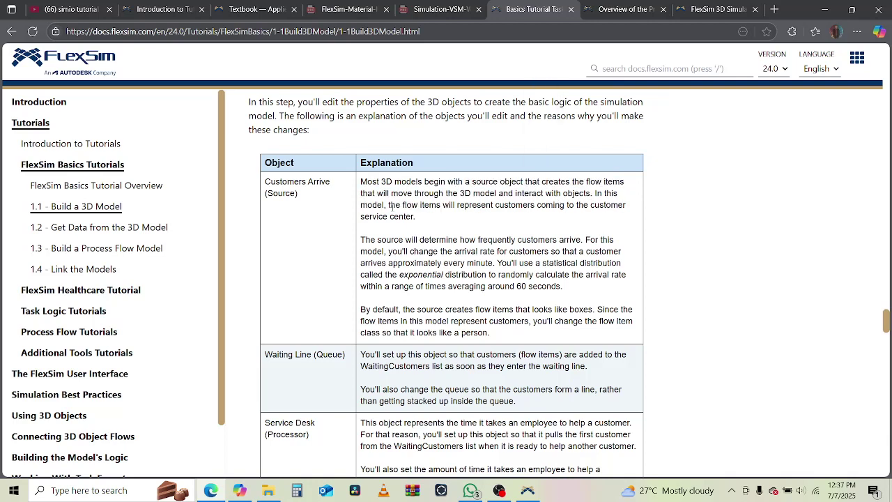
drag(412, 205, 592, 206)
- Read the tutorial's explanation of the source's customer arrival rate, exponential distribution and flow item class
drag(376, 240, 599, 252)
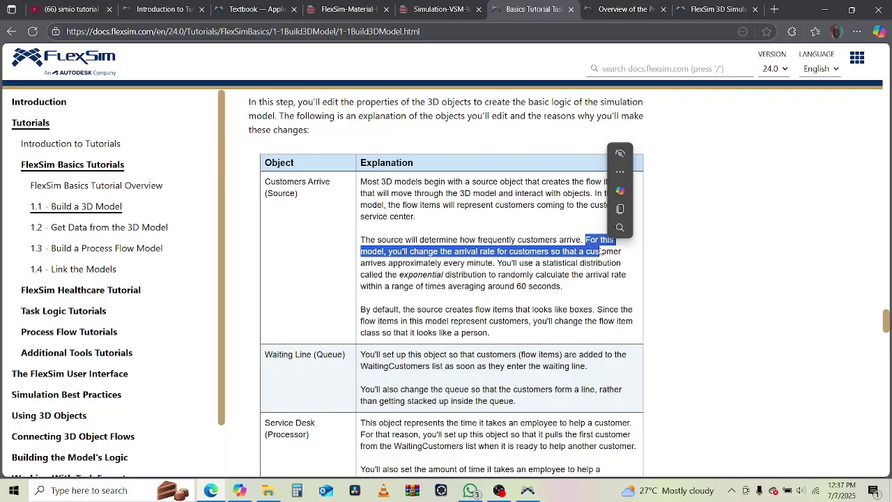
drag(469, 265, 383, 275)
click(535, 274)
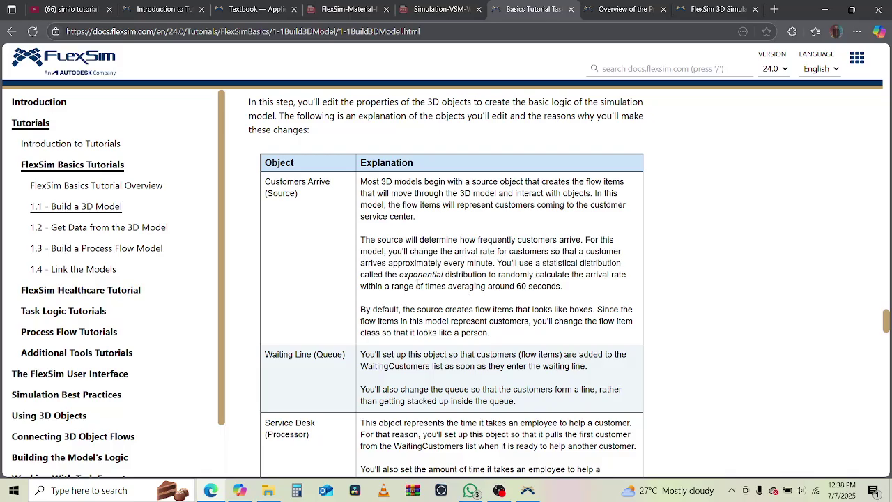
drag(428, 274, 620, 276)
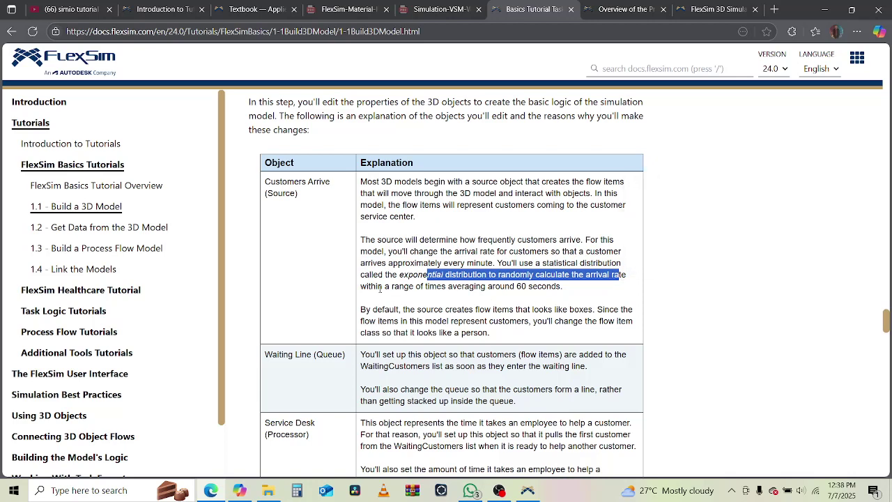
drag(377, 285, 472, 298)
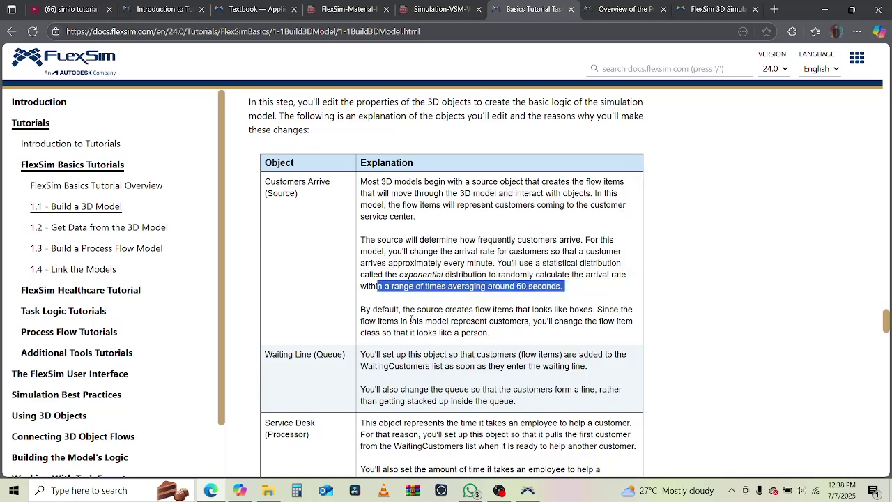
drag(430, 310, 585, 310)
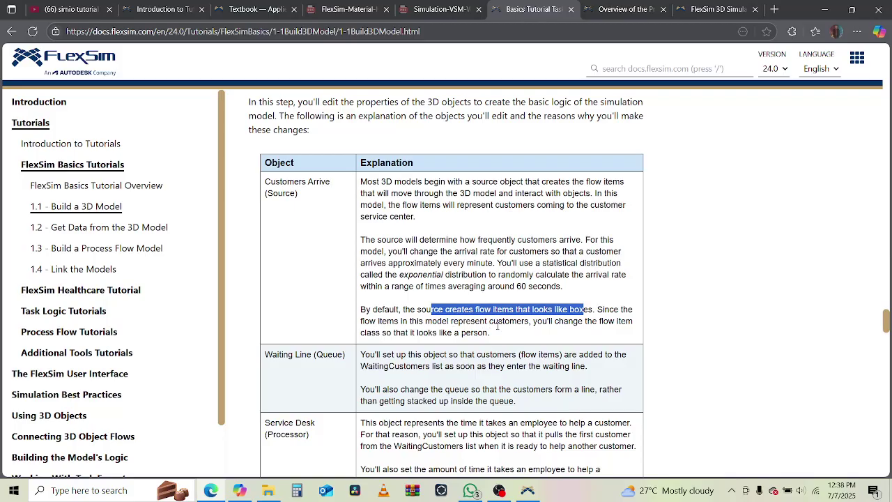
scroll(550, 335, down, 2)
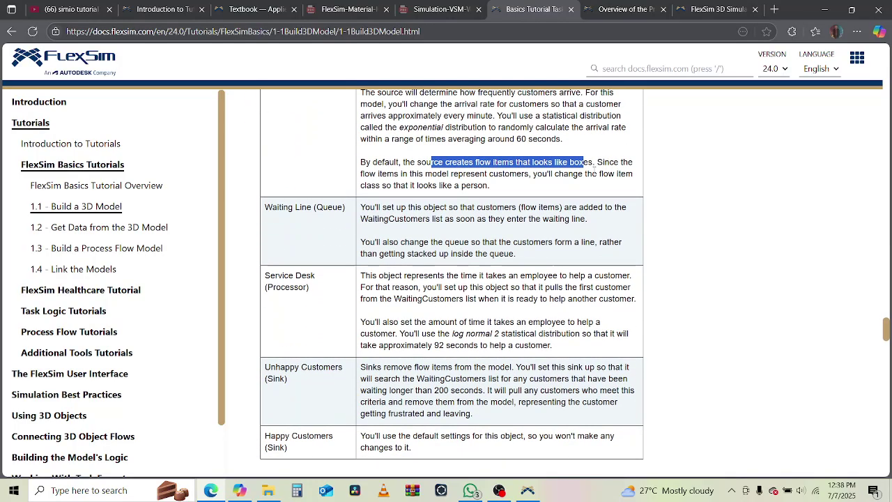
drag(563, 175, 601, 176)
drag(408, 186, 472, 188)
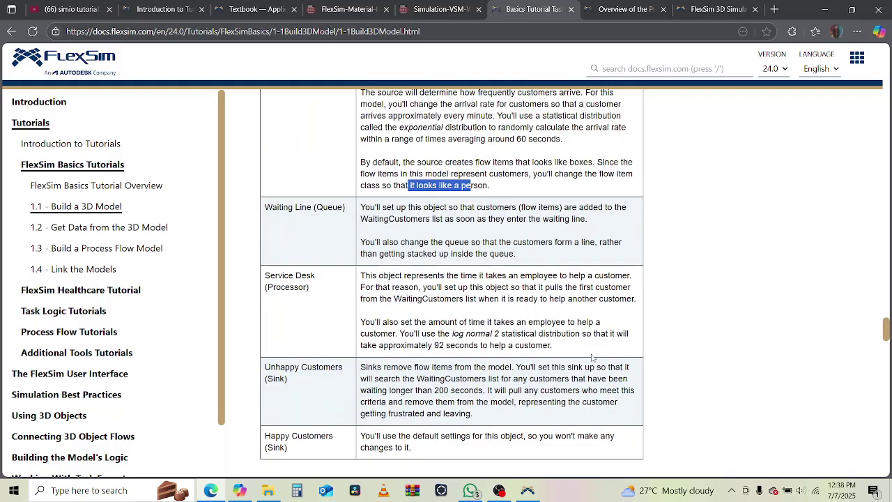
- Find the tutorial's instructions for adding logic and read those on FlowItem Class and Arrival at time 0
scroll(592, 357, down, 6)
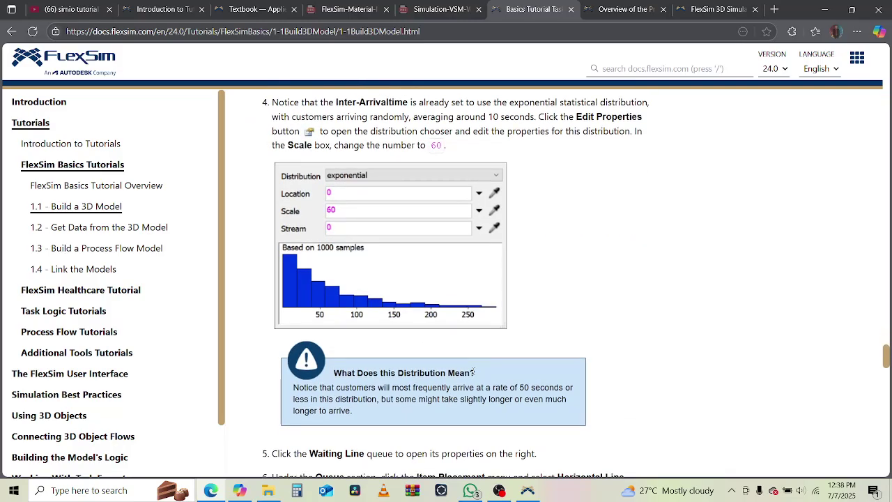
scroll(473, 372, up, 3)
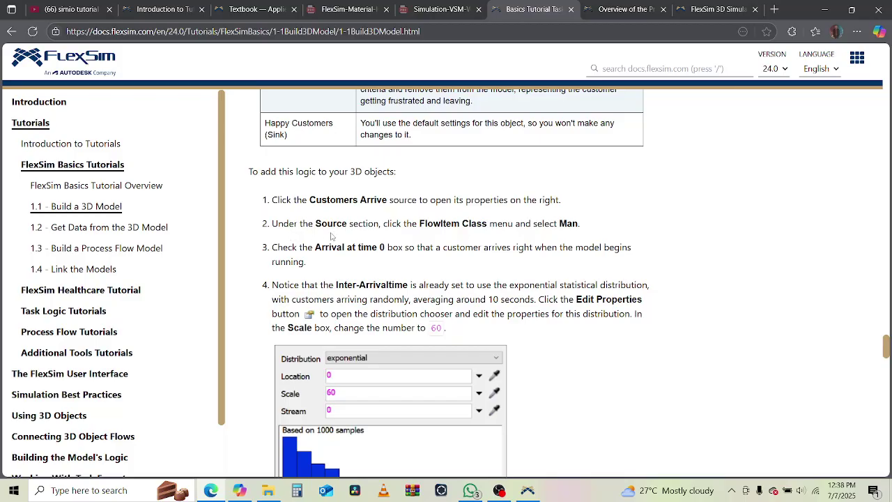
drag(342, 223, 499, 227)
click(539, 233)
drag(301, 253, 381, 245)
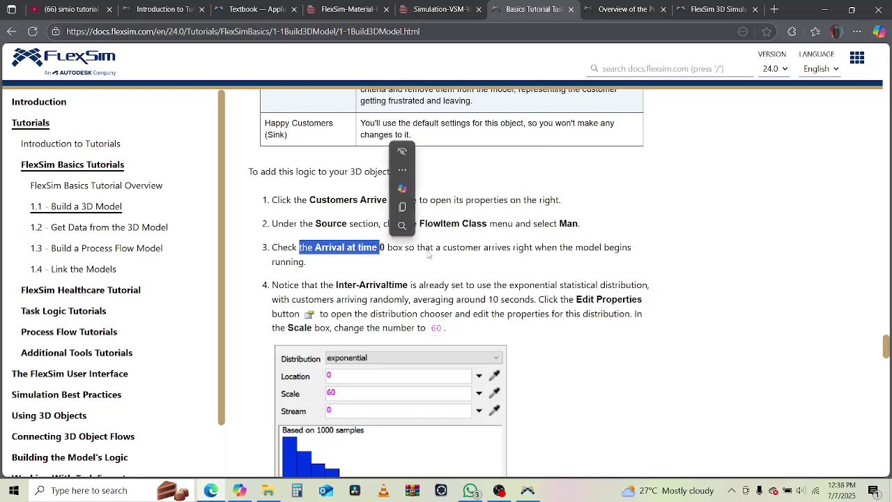
drag(453, 248, 552, 250)
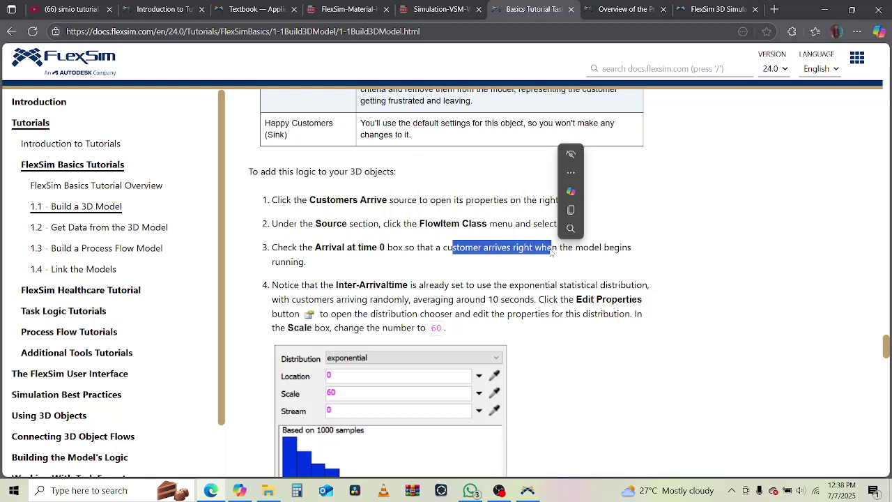
click(663, 294)
scroll(663, 294, down, 1)
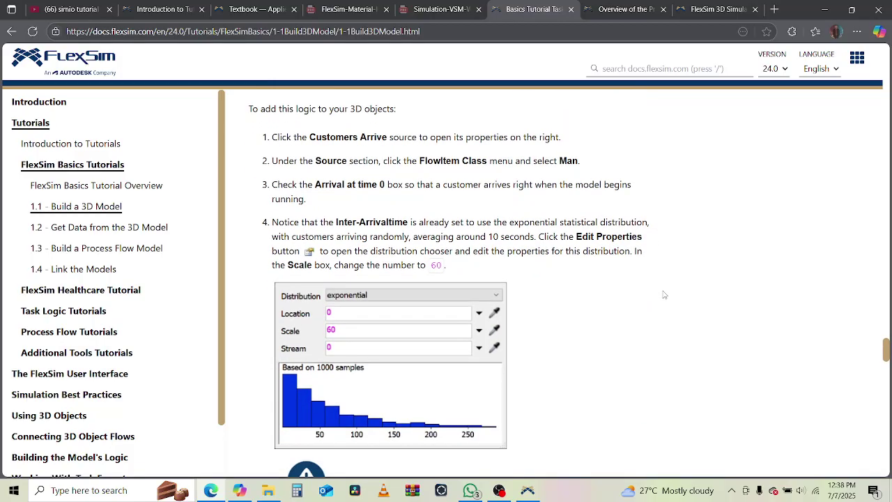
- Read the tutorial's instruction on editing the Inter-Arrivaltime distribution and its Scale value
drag(310, 221, 642, 222)
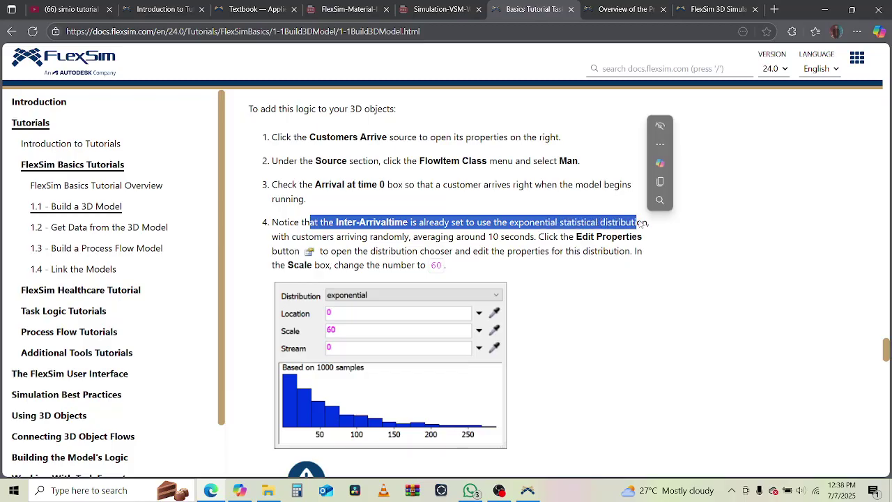
click(298, 239)
drag(298, 238, 509, 237)
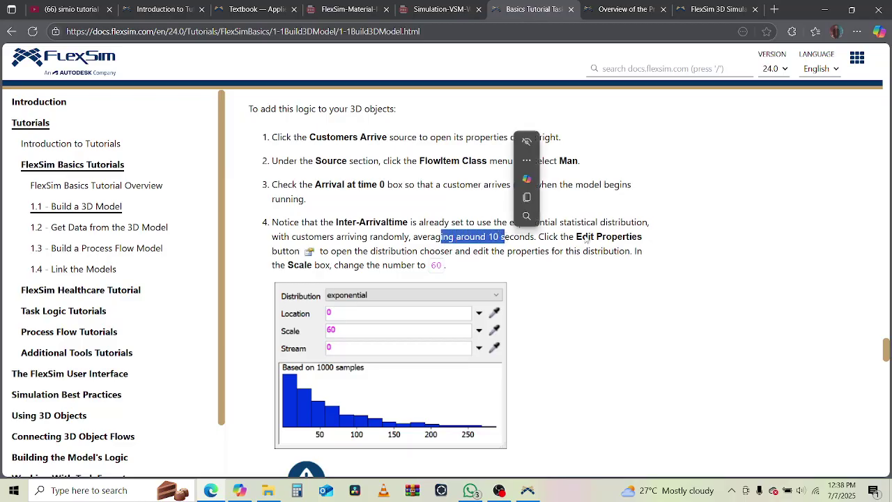
drag(578, 237, 608, 238)
drag(342, 252, 629, 254)
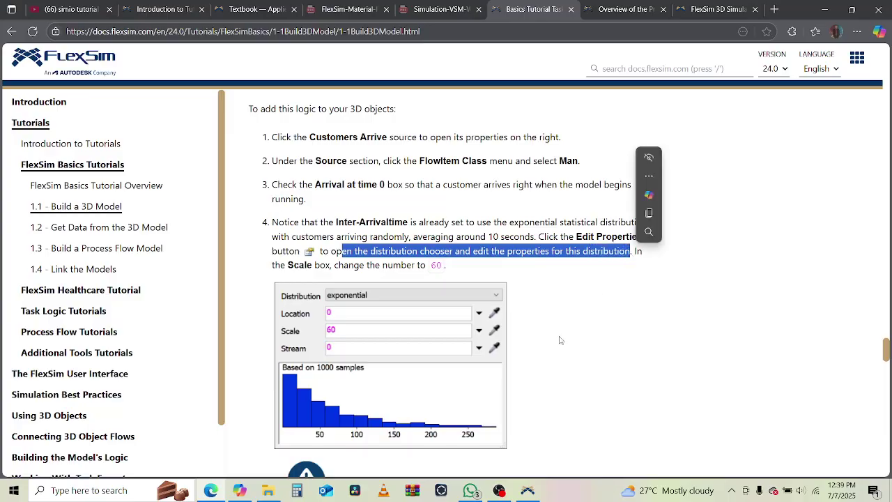
scroll(559, 340, down, 1)
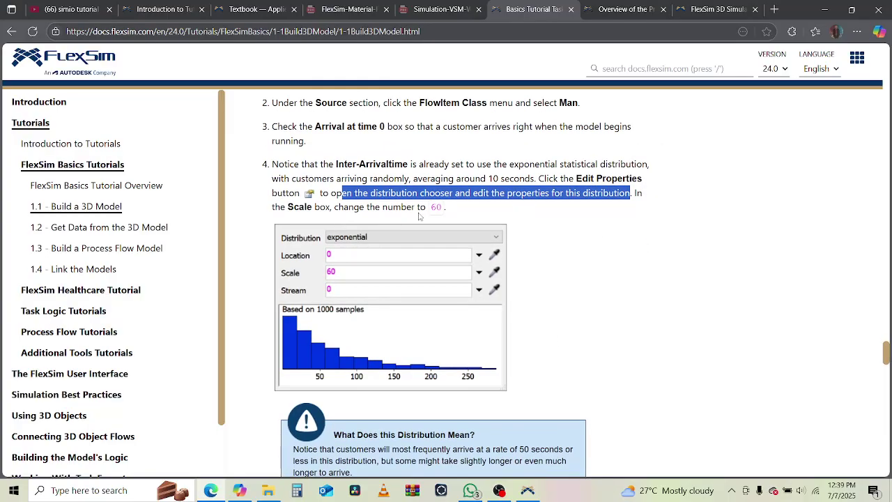
- Switch to FlexSim and, following the tutorial, set the Customers Arrival source's FlowItem Class to Man
click(528, 490)
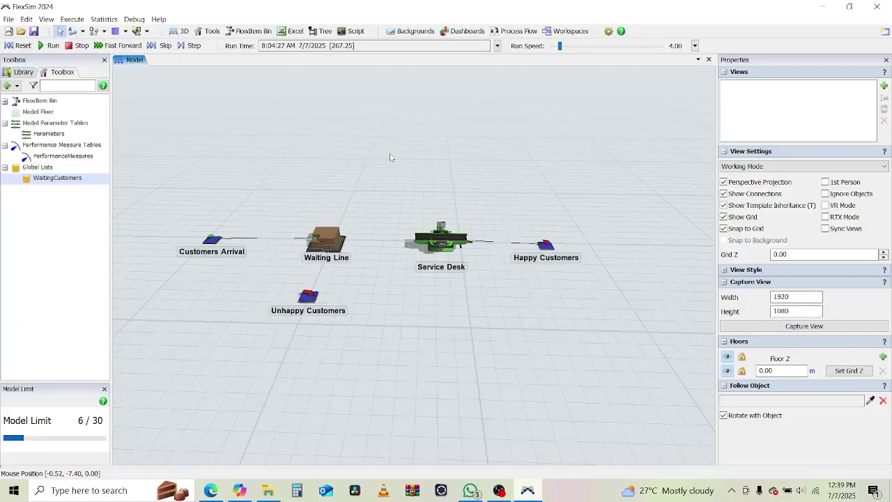
click(209, 239)
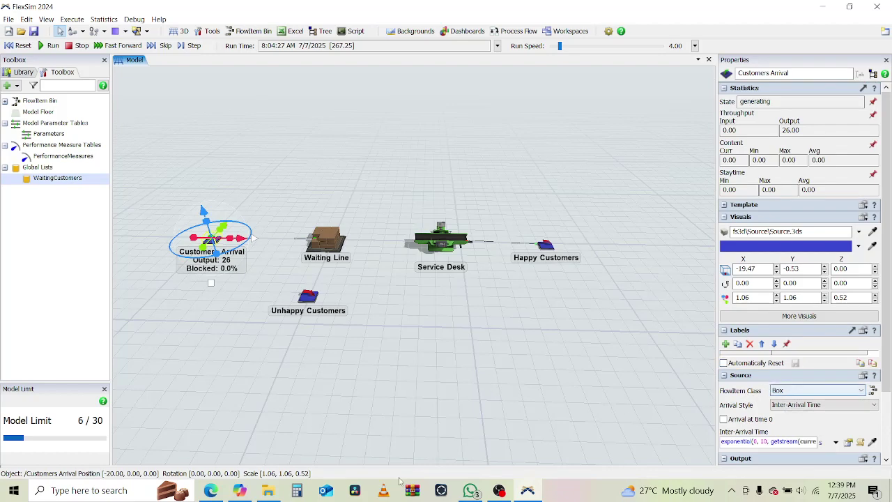
click(239, 490)
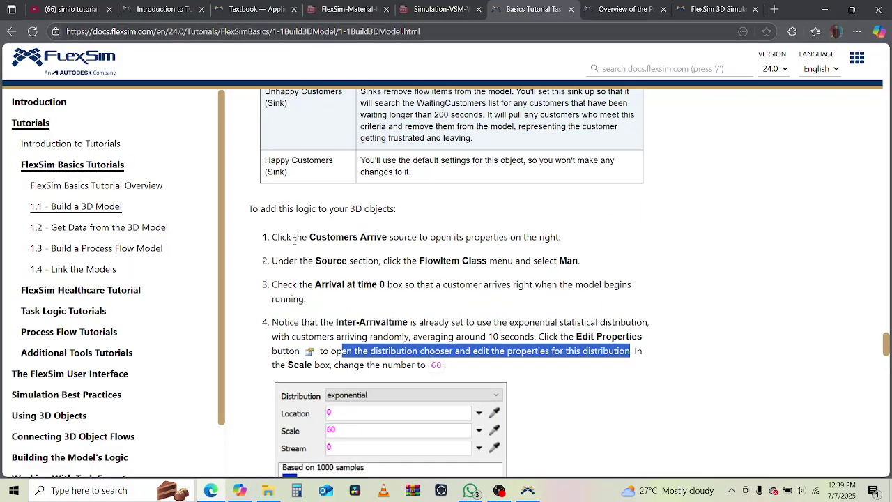
drag(440, 261, 568, 261)
click(526, 490)
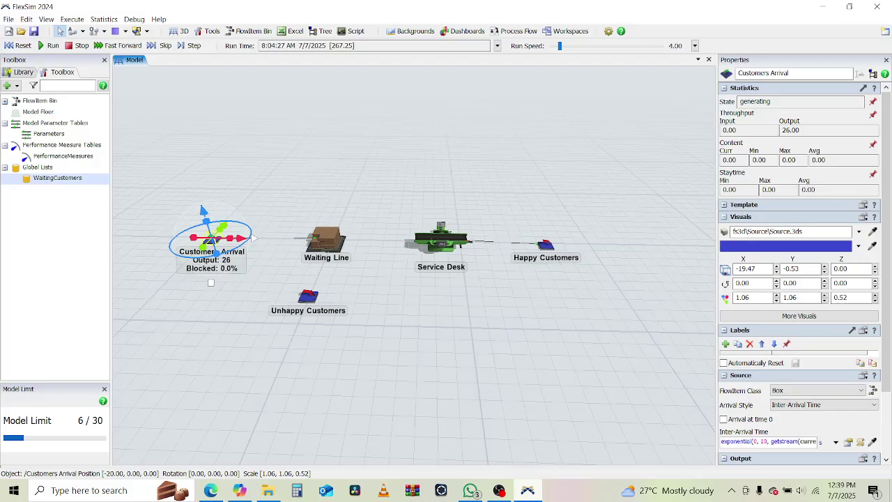
click(815, 391)
click(784, 439)
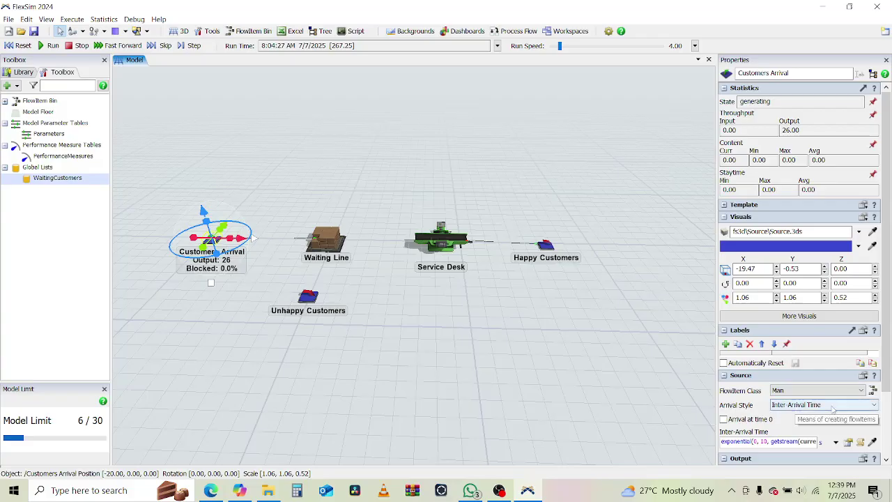
- Enable Arrival at time 0 for the Customers Arrival source and reset the model
click(723, 419)
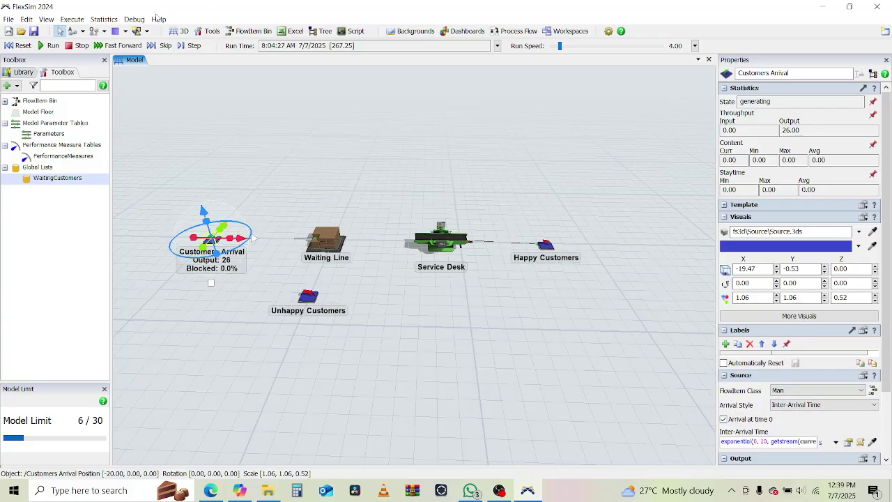
click(19, 46)
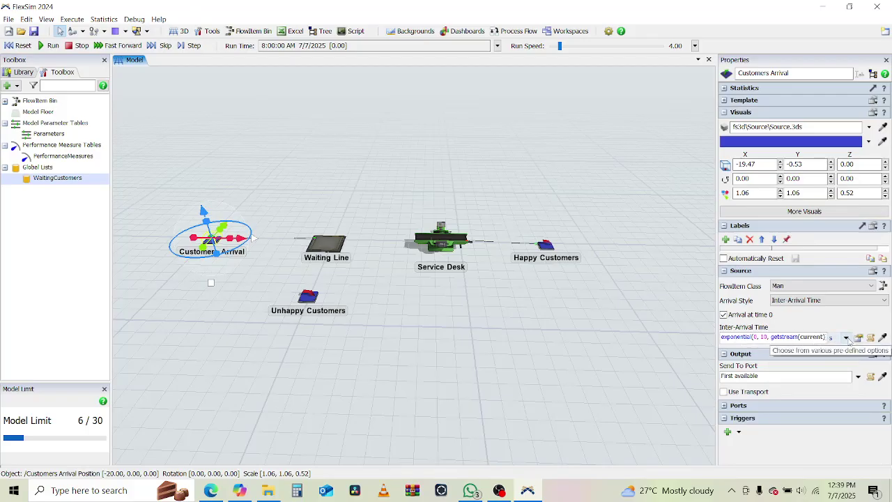
click(846, 337)
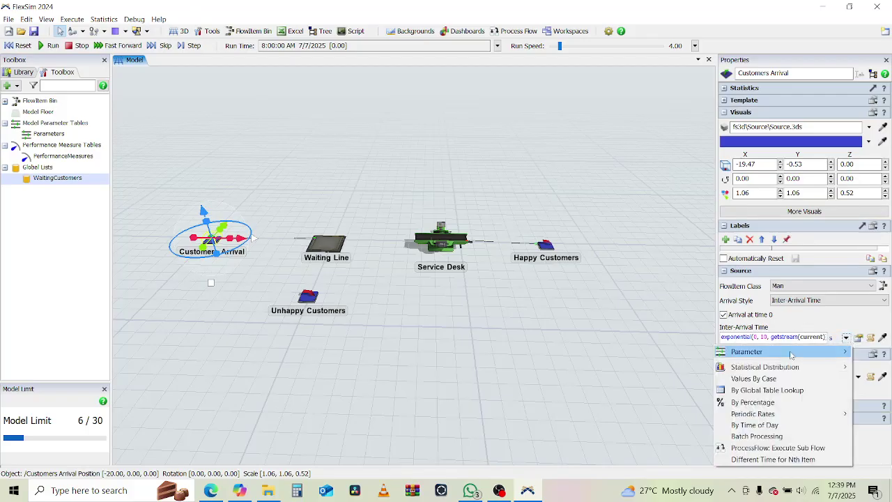
mouse_move(784, 369)
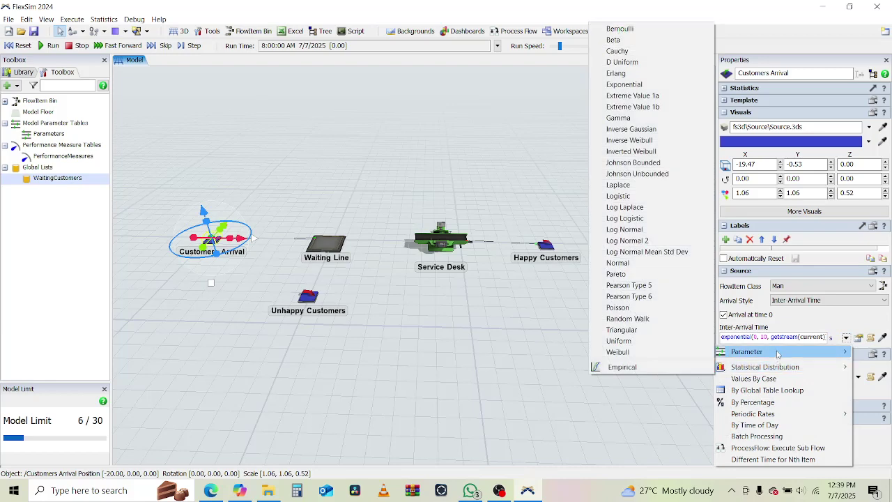
click(796, 327)
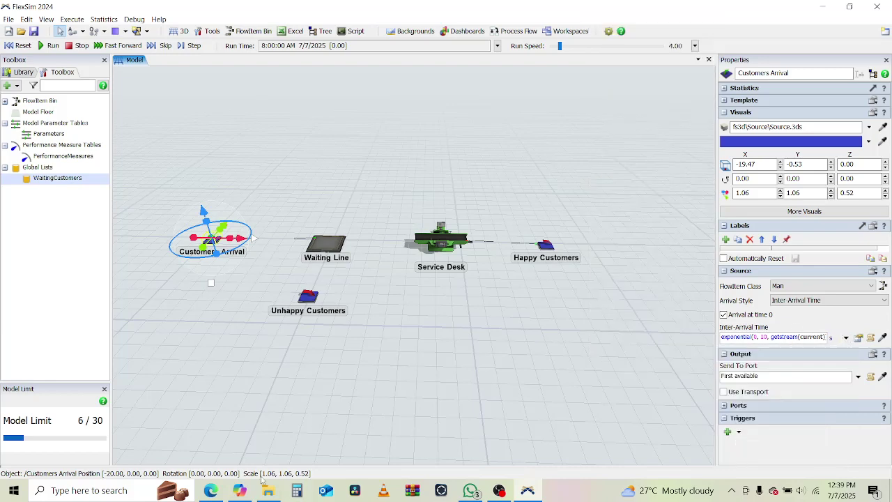
- Following the tutorial's instruction, set the Scale of the Customers Arrival source's exponential Inter-Arrival Time to 60 and check its time unit
click(209, 491)
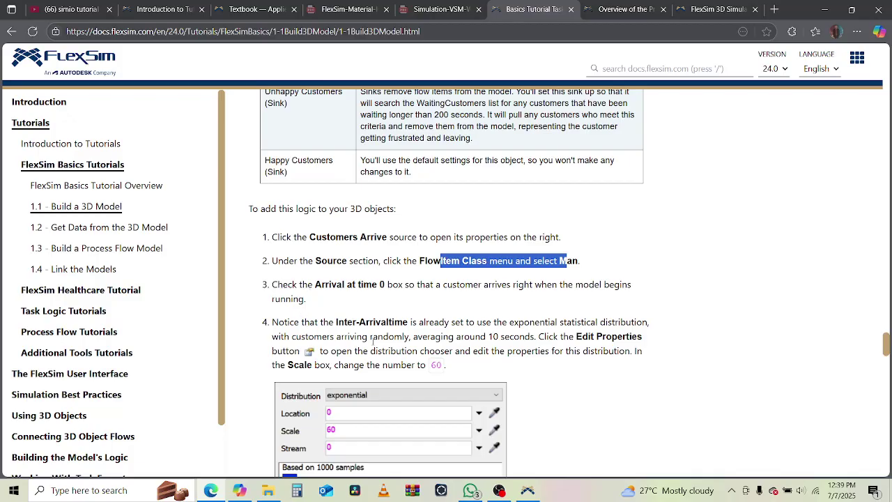
scroll(372, 340, down, 2)
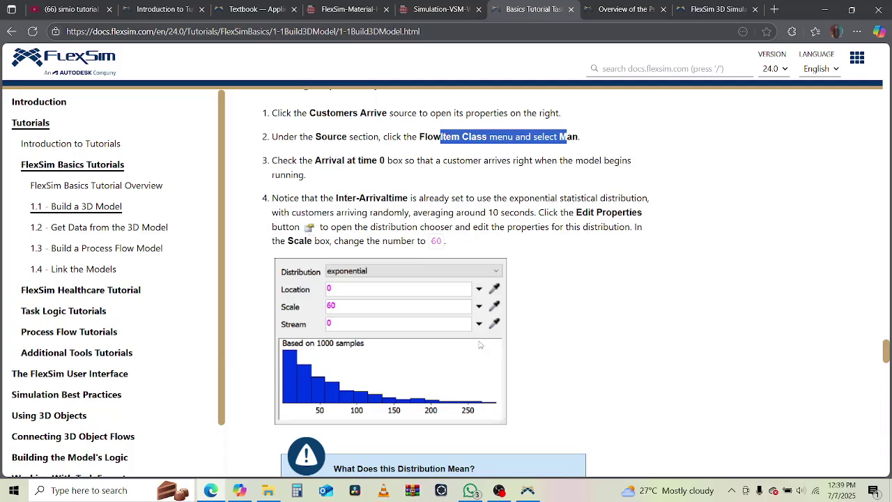
click(527, 490)
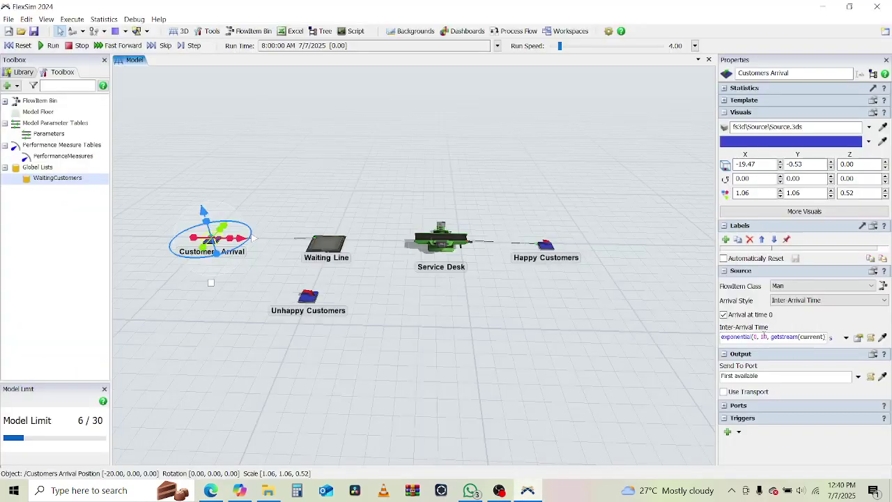
drag(761, 337, 725, 337)
click(753, 339)
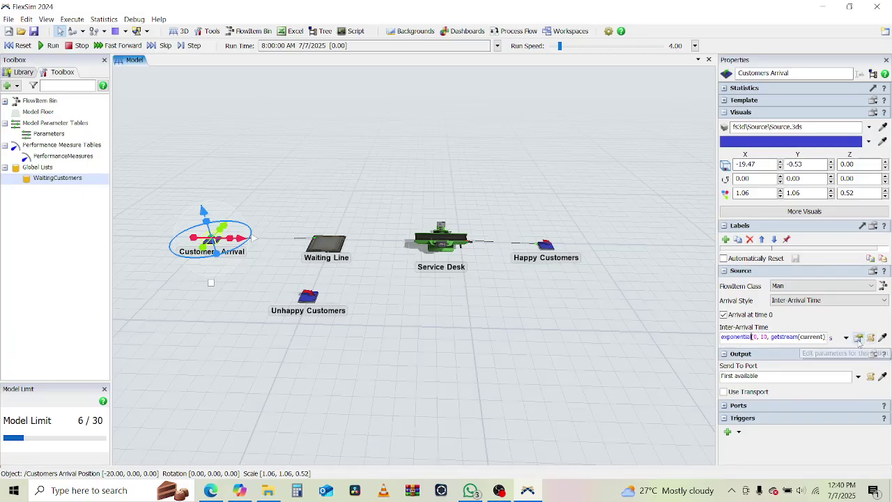
click(858, 338)
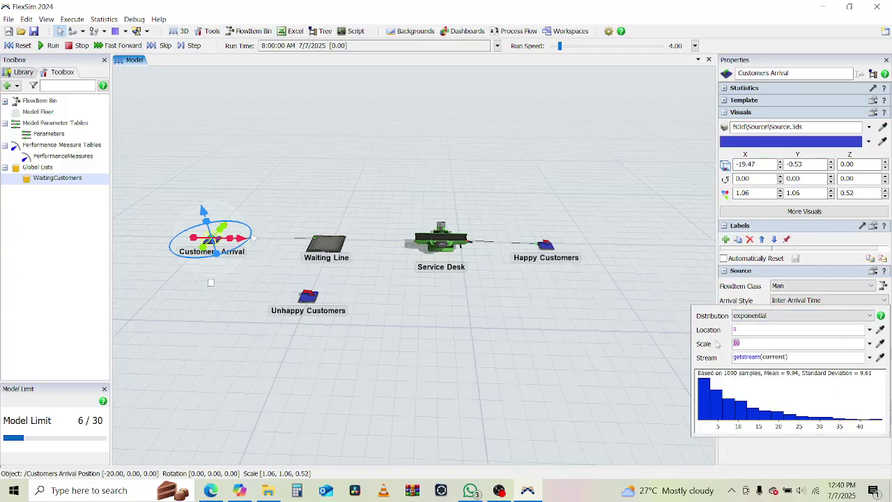
click(721, 286)
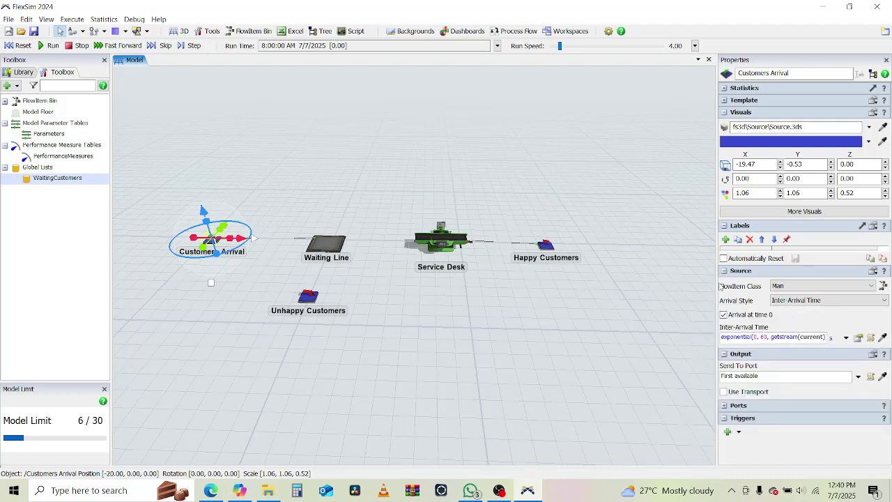
click(830, 339)
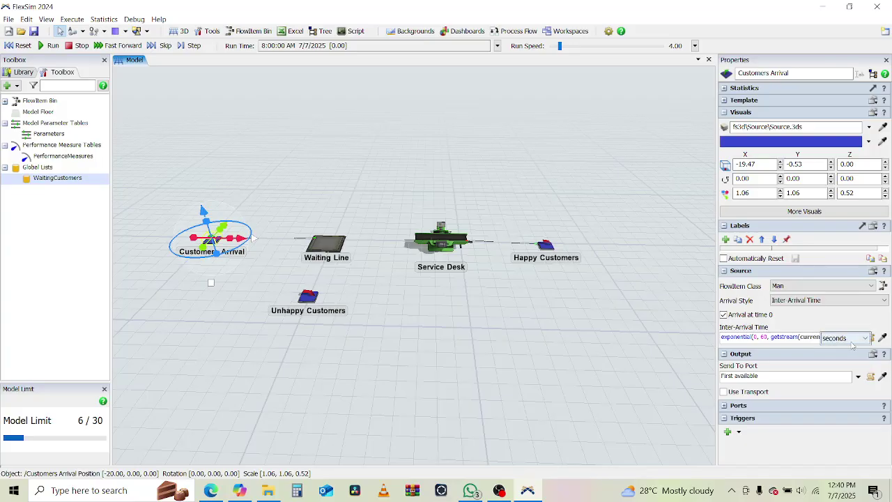
click(850, 342)
click(609, 293)
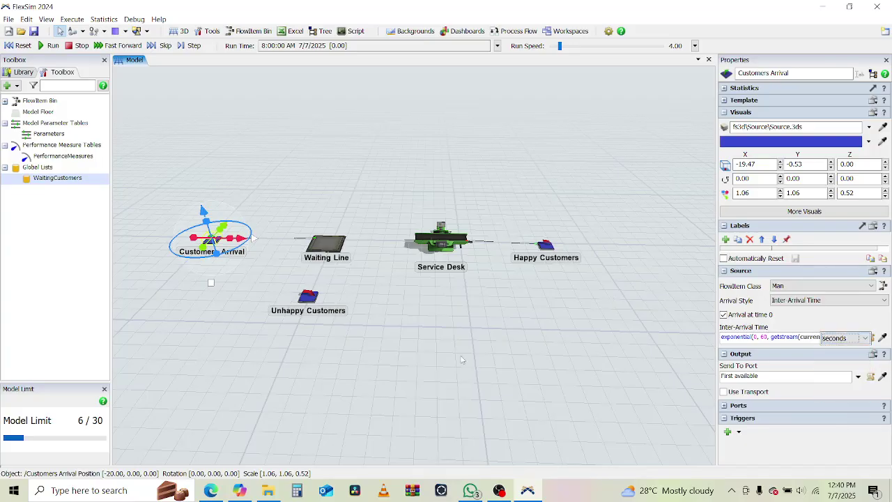
- Switch to the tutorial in the browser and read what the logic overview table says about the Waiting Line queue
click(210, 489)
scroll(508, 331, down, 5)
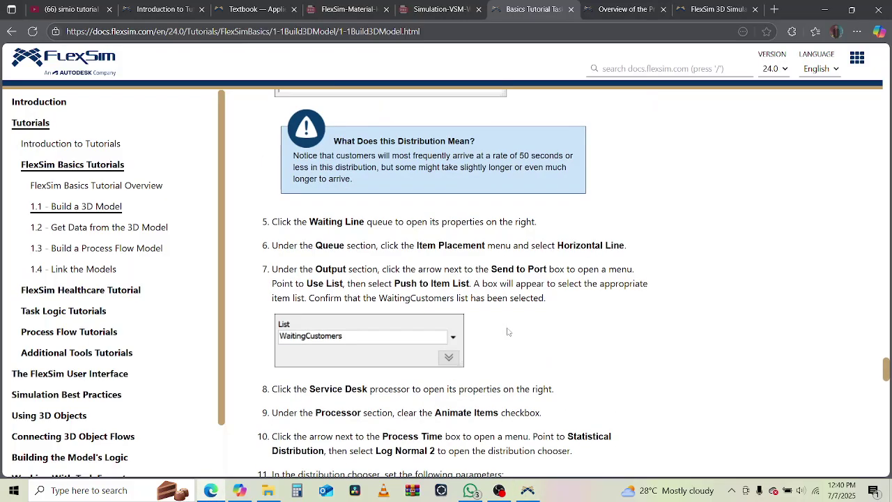
scroll(394, 239, up, 10)
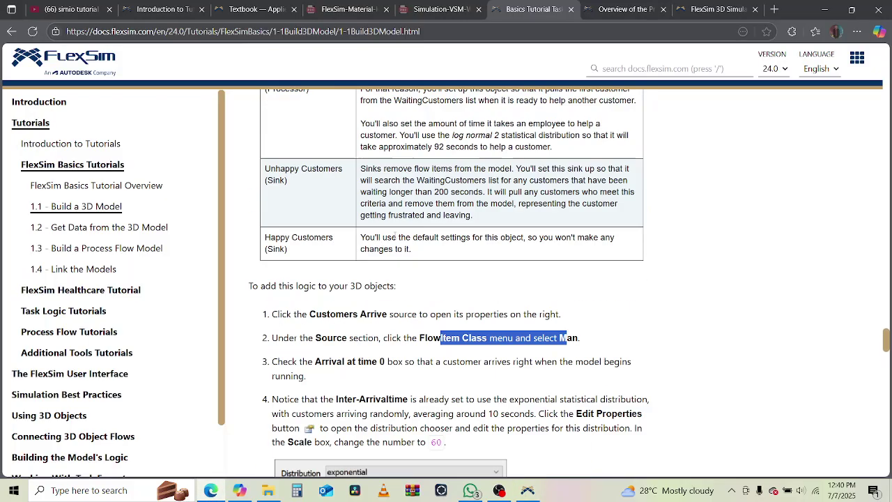
drag(275, 252, 603, 273)
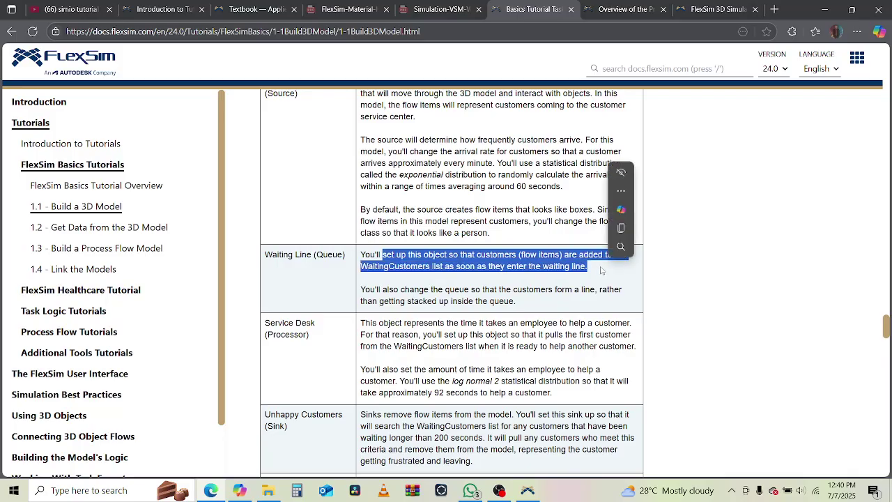
click(561, 262)
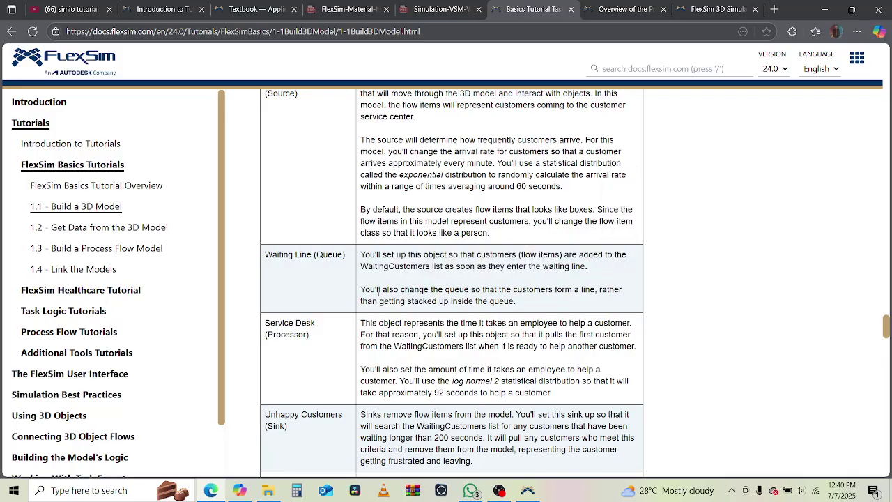
drag(378, 291, 574, 289)
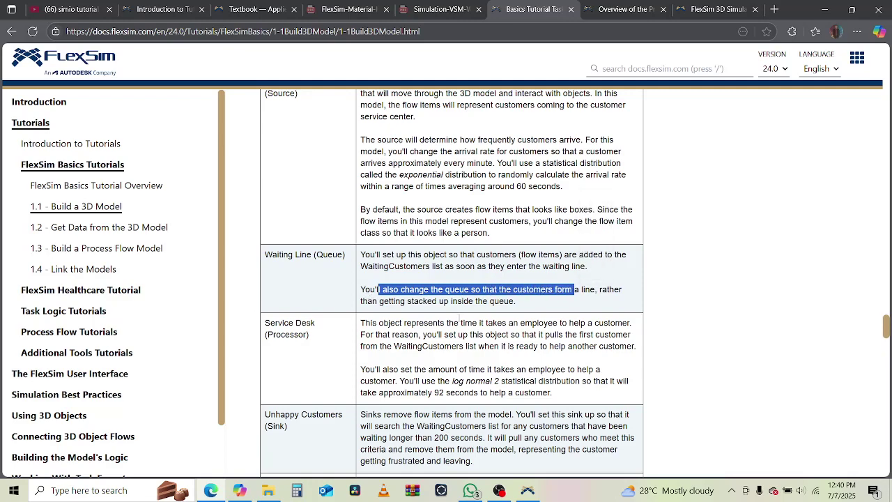
- Find the tutorial's Waiting Line instructions and read the one on setting Item Placement to Horizontal Line
scroll(713, 369, down, 5)
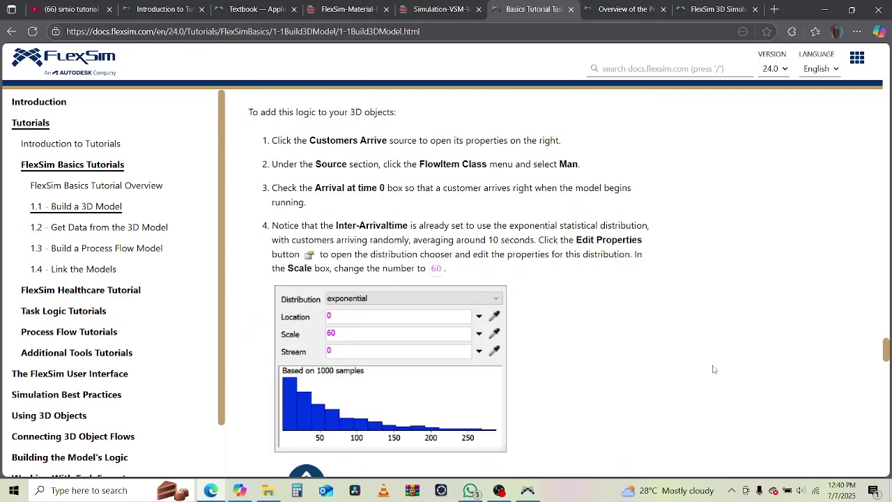
scroll(712, 369, down, 3)
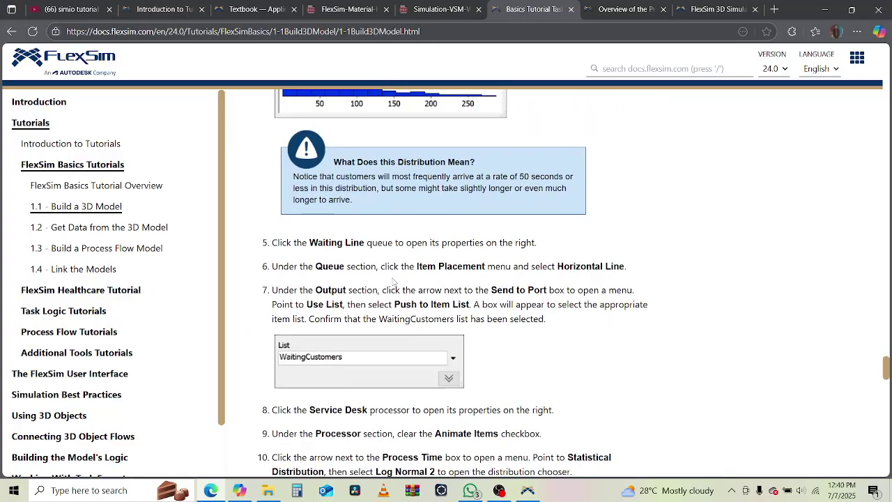
drag(307, 243, 433, 242)
click(301, 260)
drag(301, 264, 478, 266)
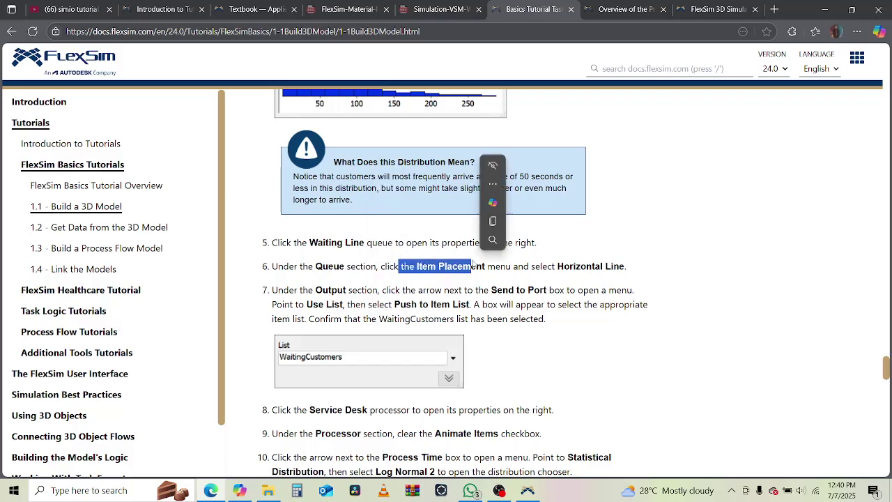
drag(580, 267, 620, 272)
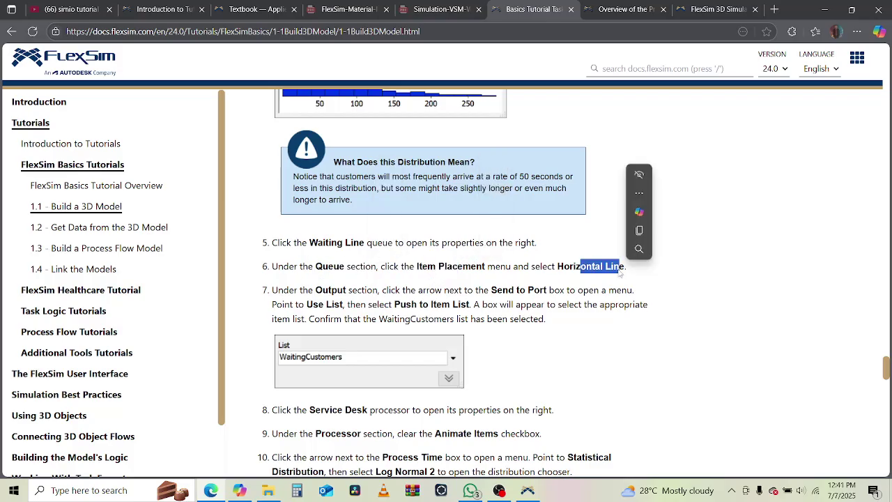
- Switch to FlexSim and set the Waiting Line queue's Item Placement to Horizontal Line
click(526, 490)
click(325, 244)
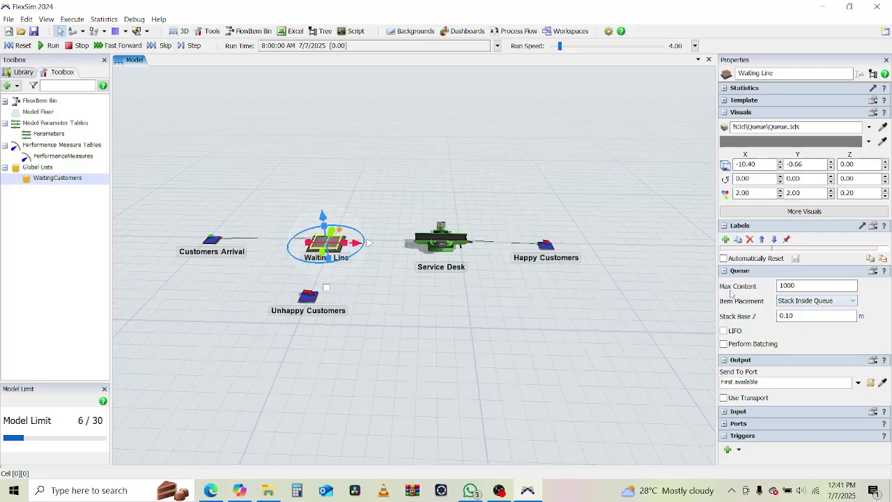
click(778, 286)
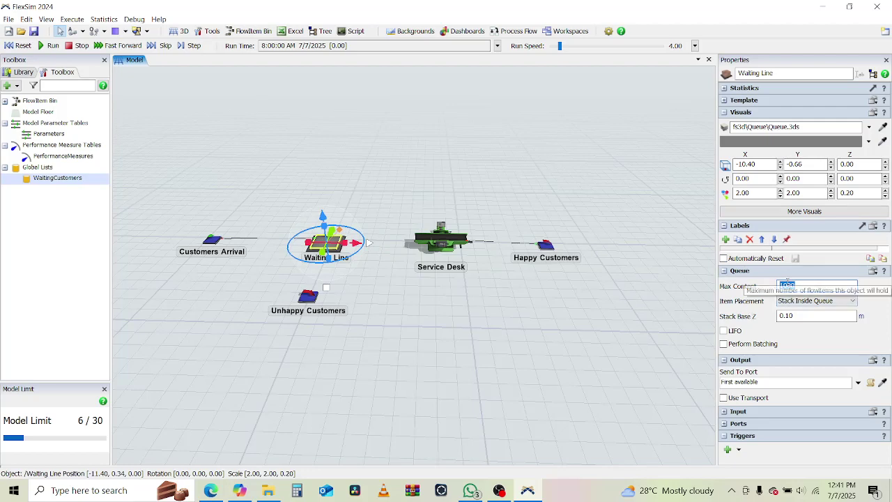
click(810, 303)
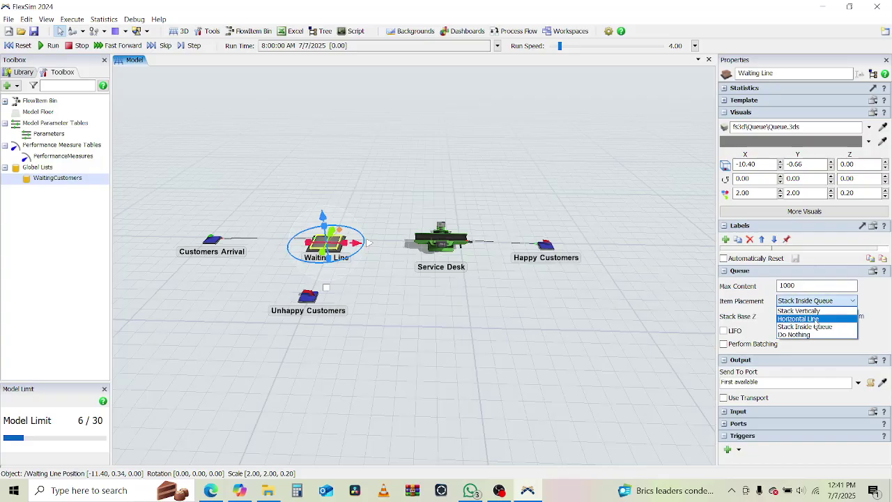
click(815, 319)
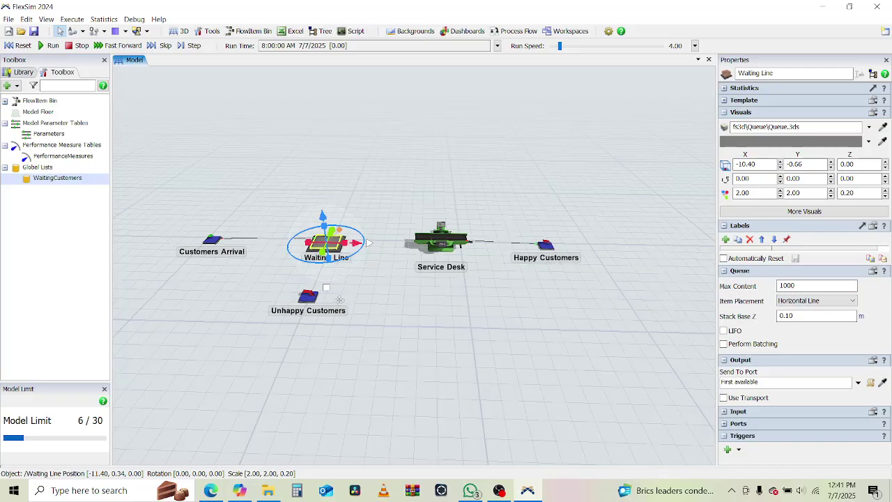
- Switch to the tutorial and read its instruction on Send to Port, Use List, Push to Item List and the WaitingCustomers list
click(211, 495)
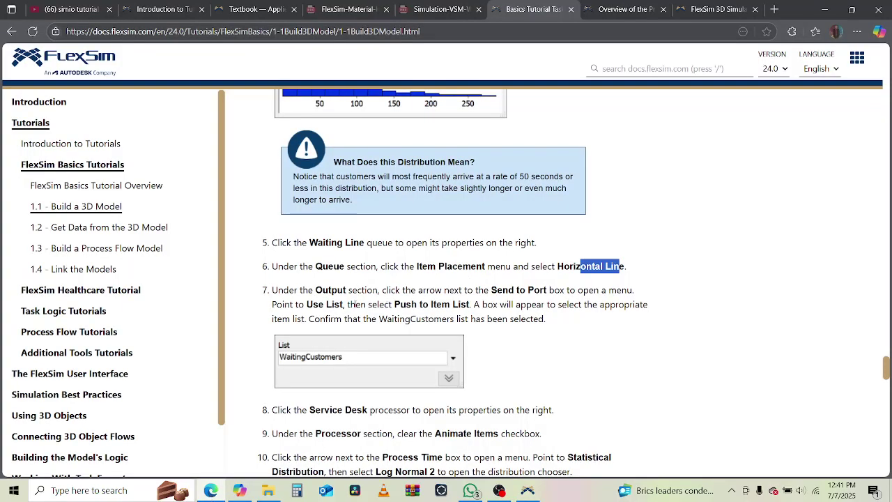
drag(282, 290, 622, 291)
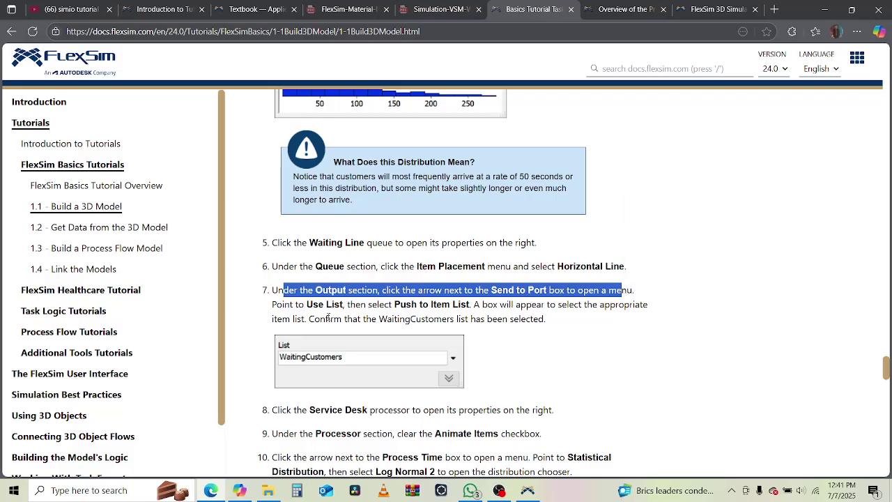
drag(294, 305, 645, 301)
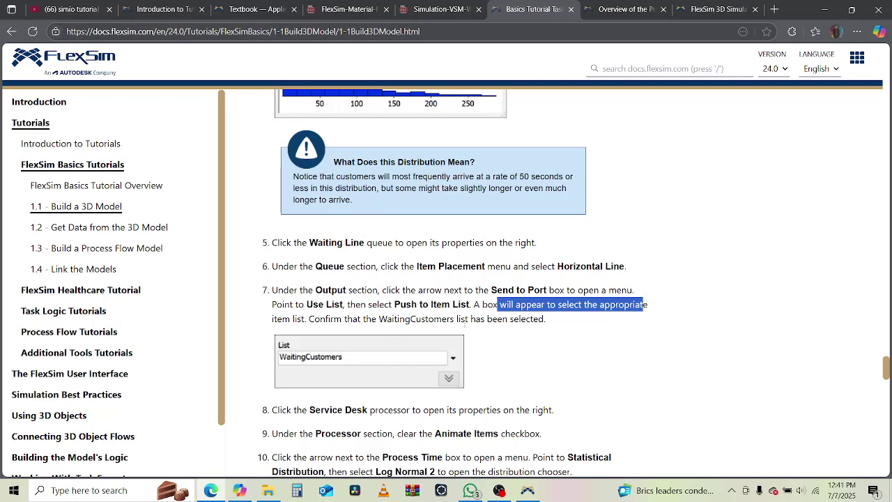
drag(446, 319, 527, 321)
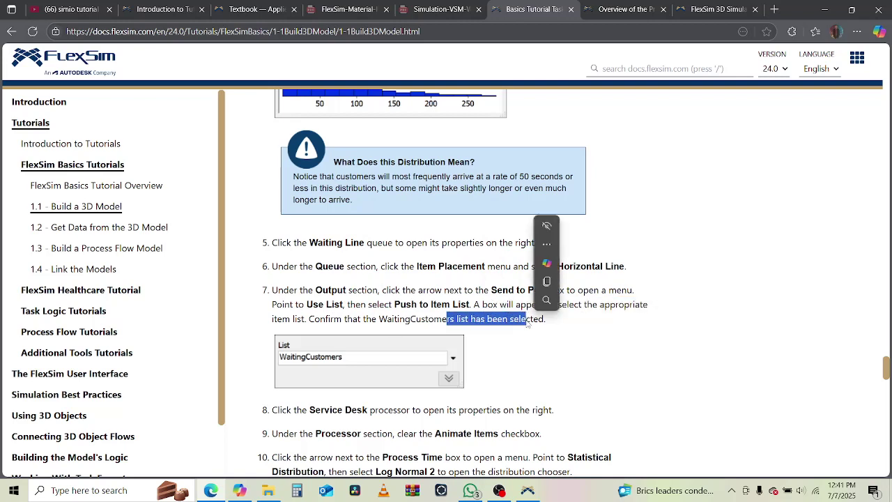
drag(289, 289, 347, 296)
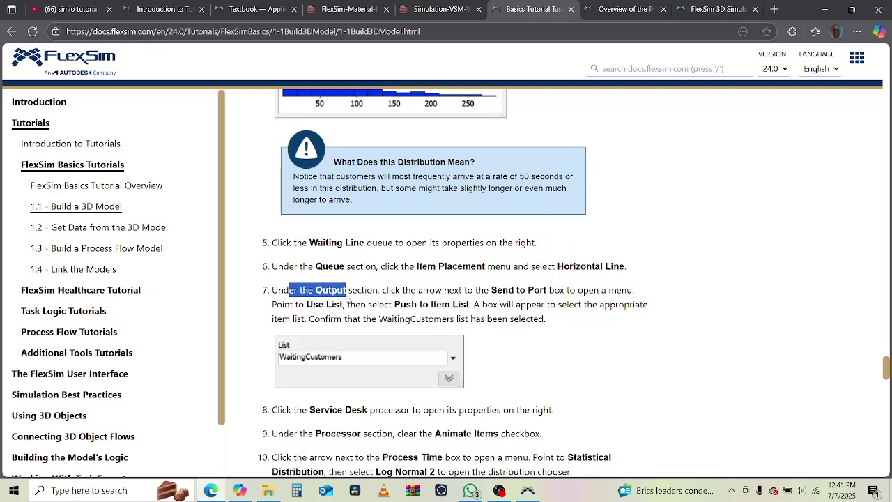
drag(411, 290, 565, 301)
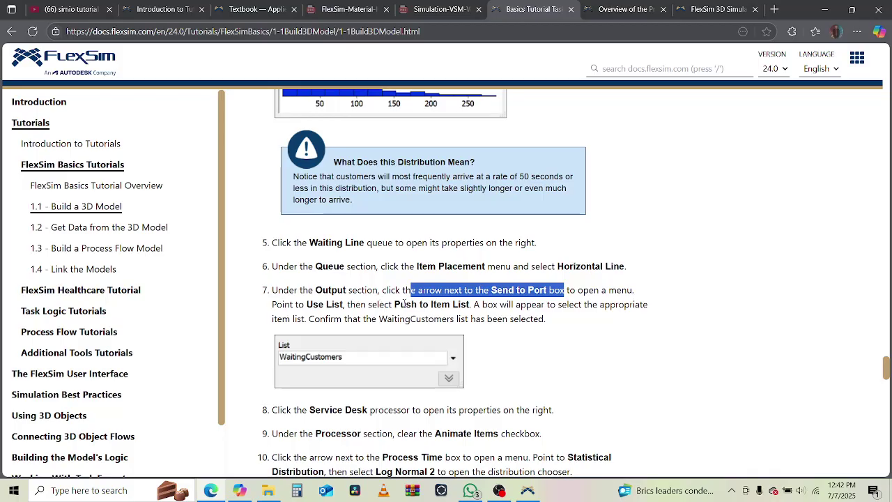
- Locate the Waiting Line's Send To Port setting in FlexSim and recheck the tutorial's wording on opening its options
click(527, 490)
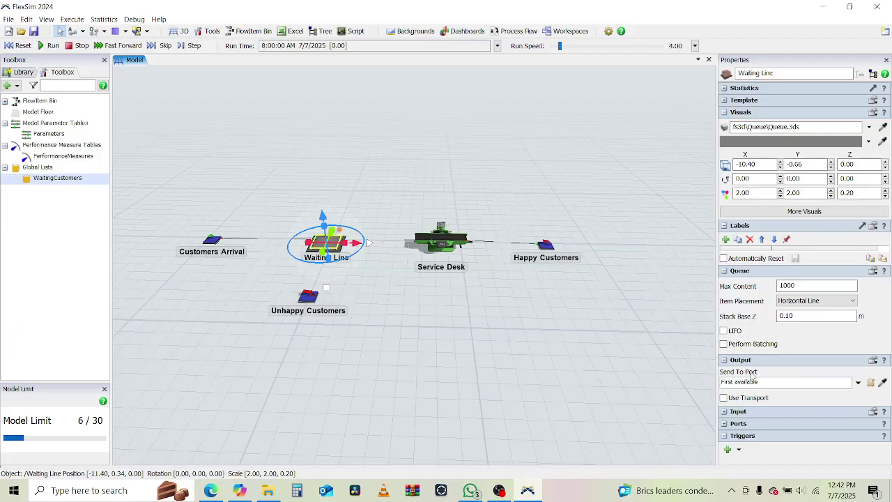
click(210, 490)
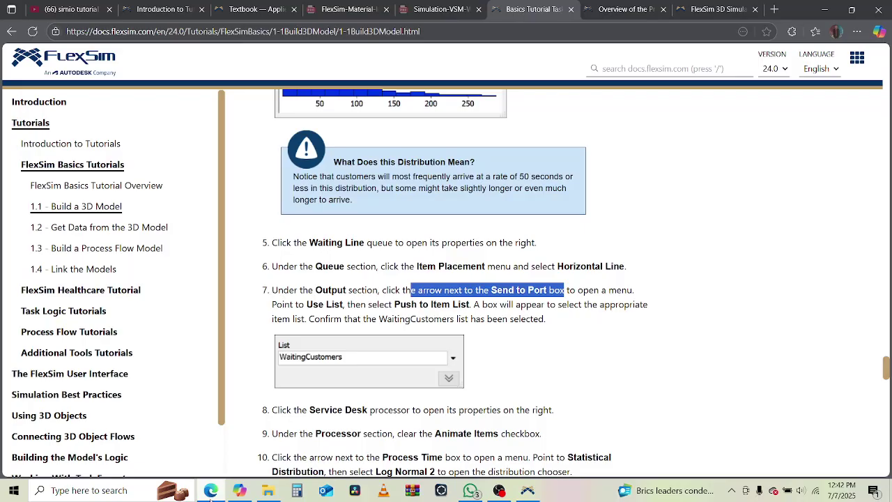
click(429, 304)
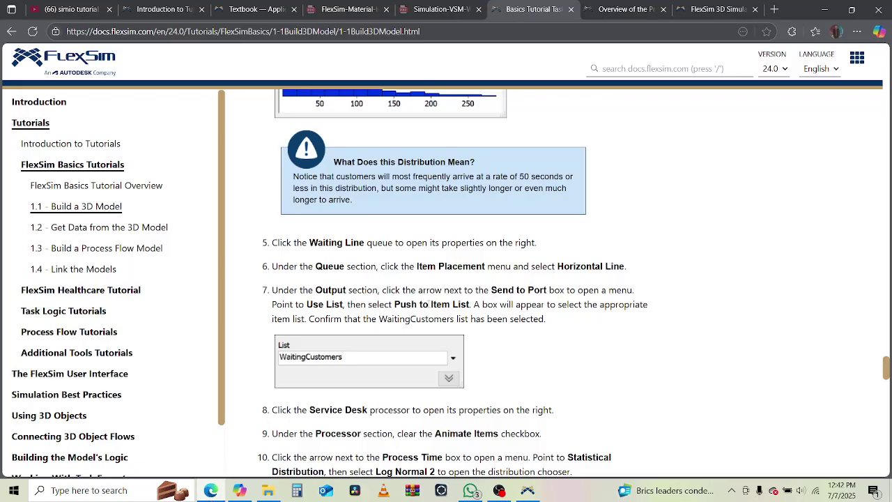
drag(426, 290, 617, 290)
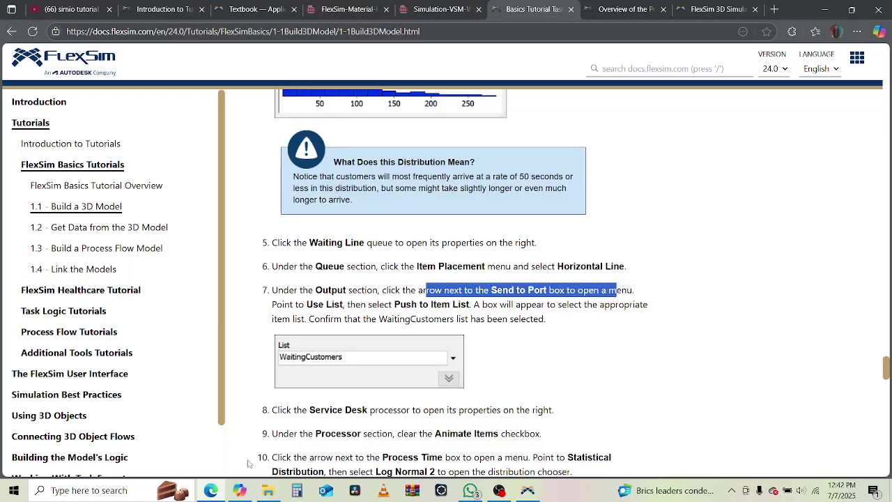
- Switch to FlexSim and set the Waiting Line's Send To Port option to Push to Item List under Use List
click(211, 490)
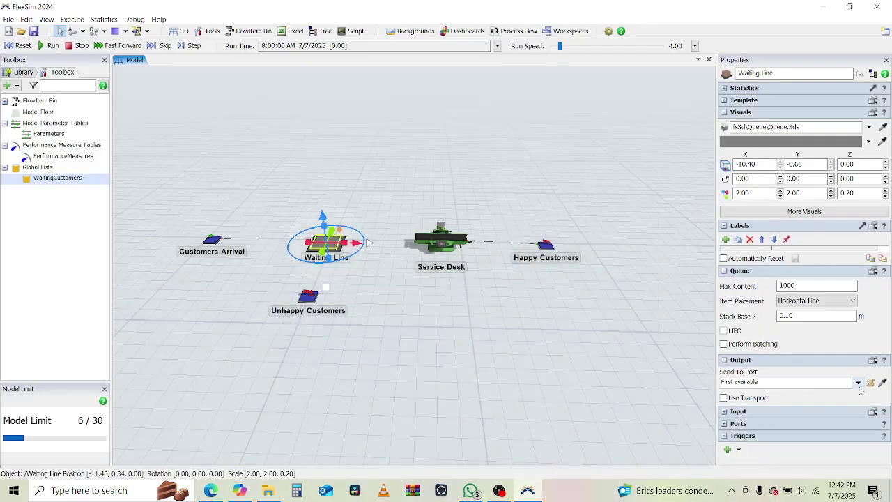
click(859, 384)
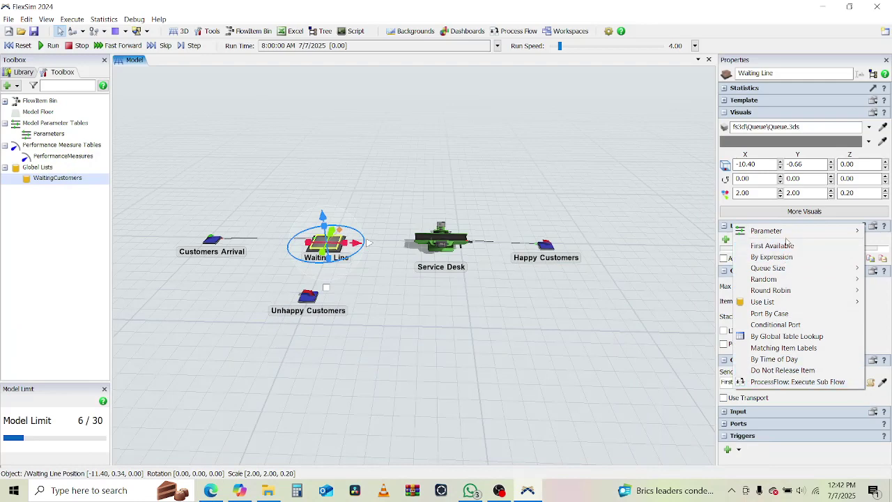
mouse_move(778, 279)
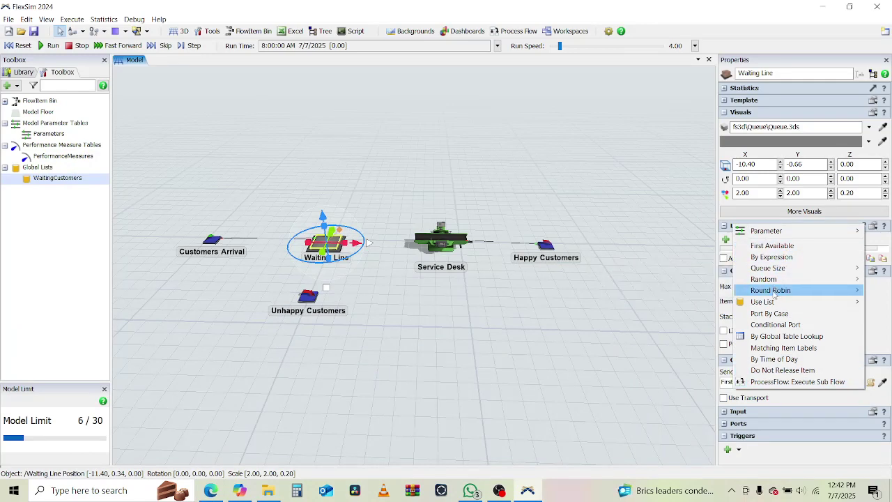
mouse_move(773, 305)
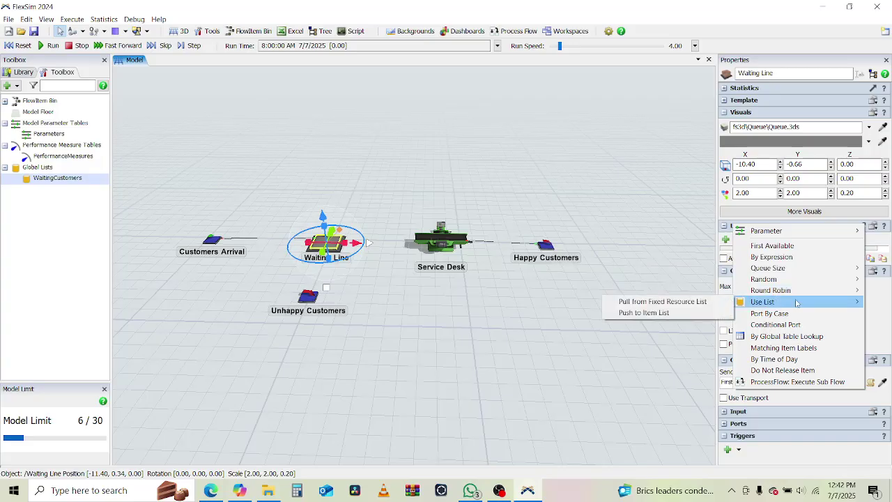
click(720, 377)
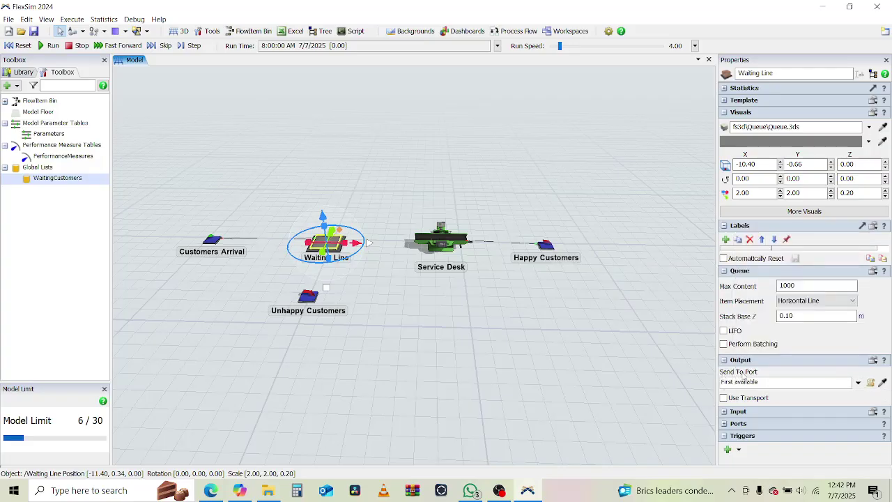
click(858, 381)
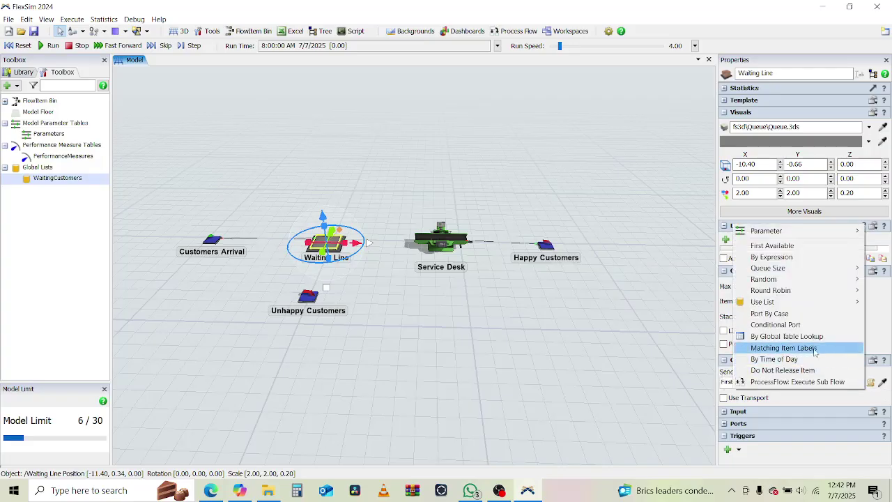
mouse_move(775, 303)
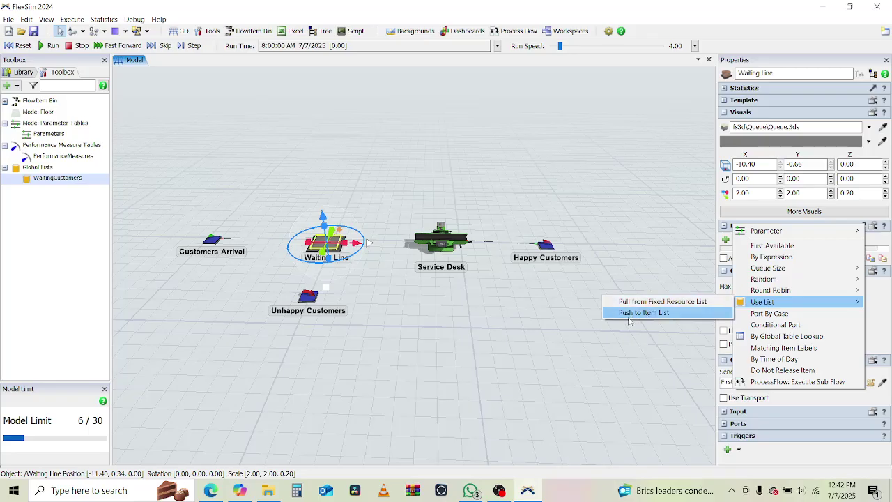
click(642, 312)
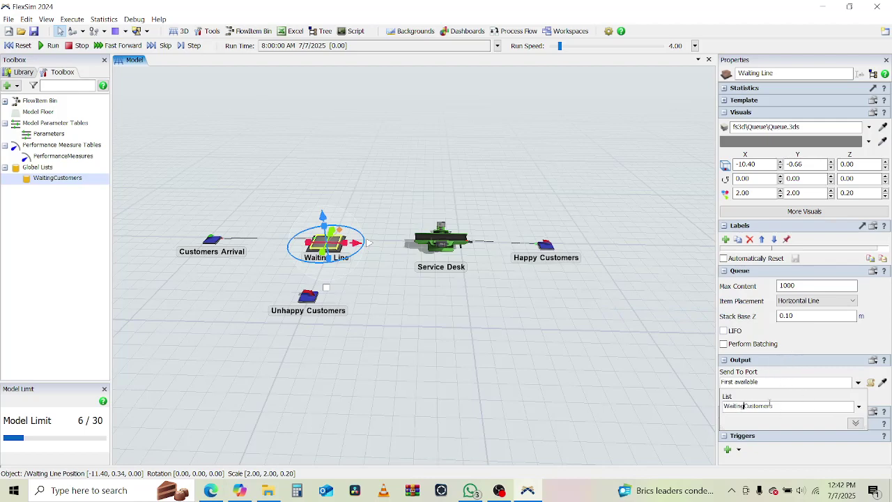
- Select WaitingCustomers as the item list the Waiting Line pushes to
click(859, 406)
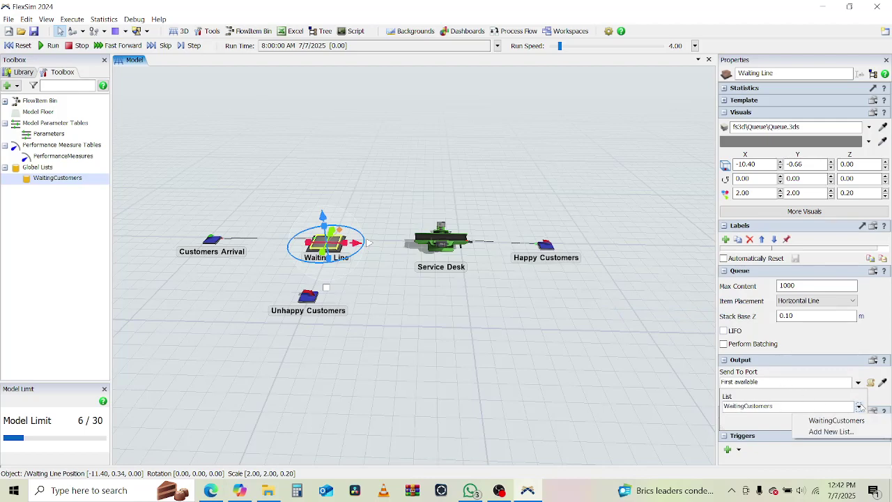
click(820, 421)
key(ctrl+a)
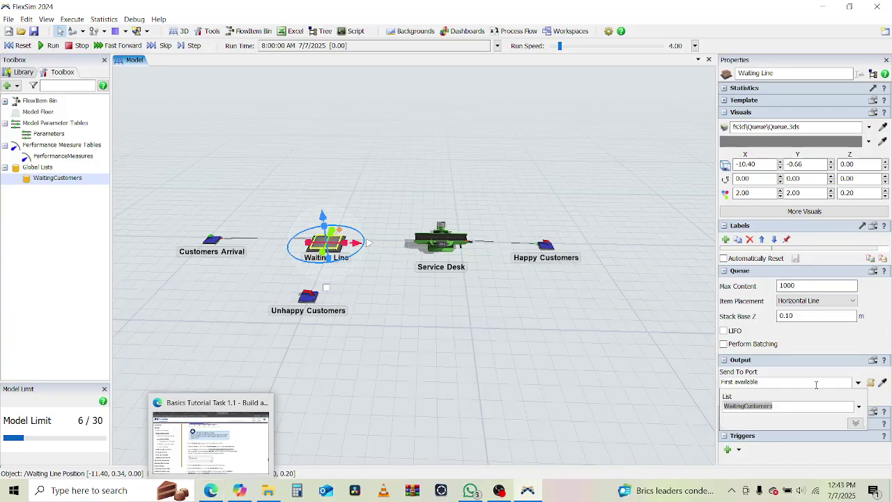
click(857, 406)
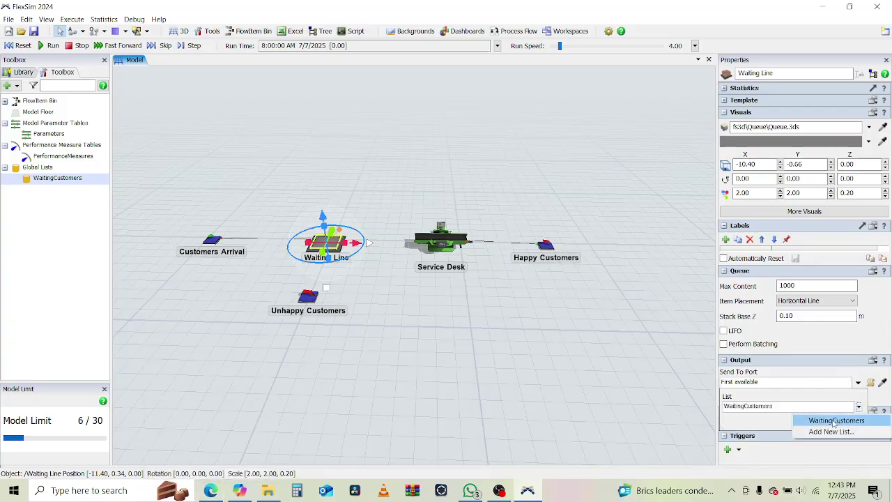
- Compare the Waiting Line's Send To Port setting with the tutorial and find the instruction for the Service Desk processor
click(210, 490)
click(623, 345)
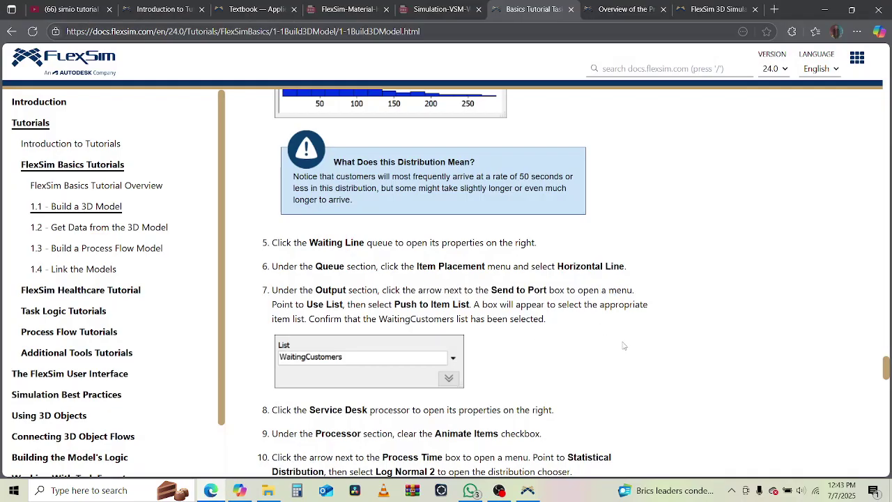
scroll(623, 345, down, 3)
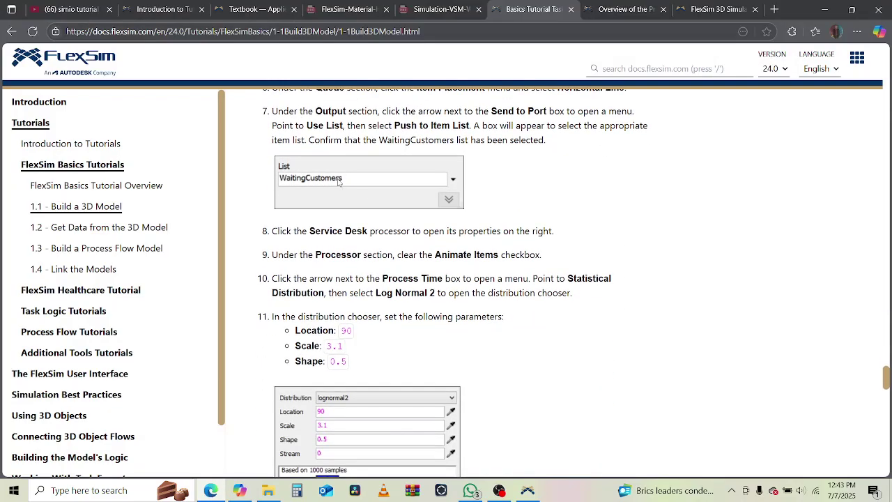
click(527, 490)
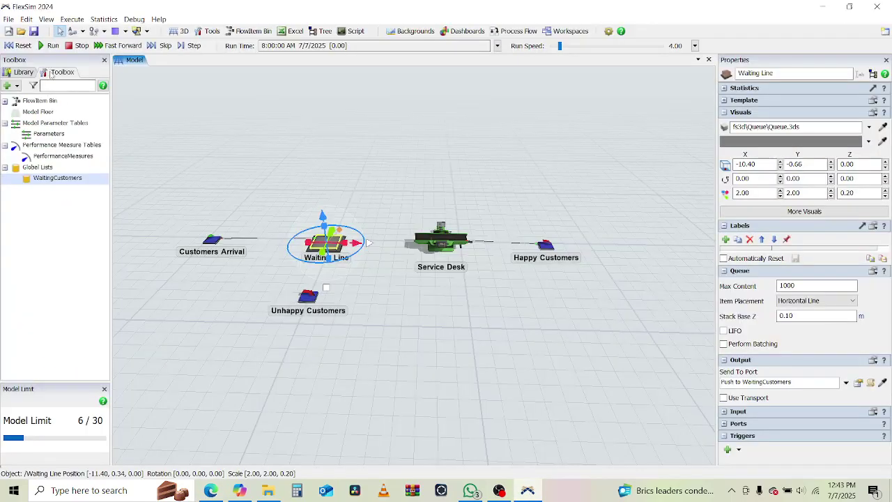
click(207, 492)
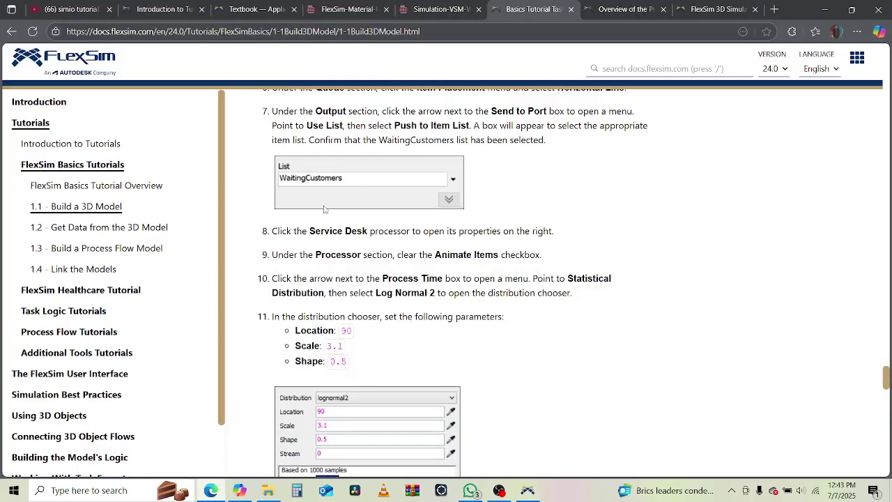
drag(298, 226, 557, 229)
- Read the Service Desk description in the tutorial's object table, covering the WaitingCustomers list and the log normal 2 distribution
scroll(561, 372, up, 10)
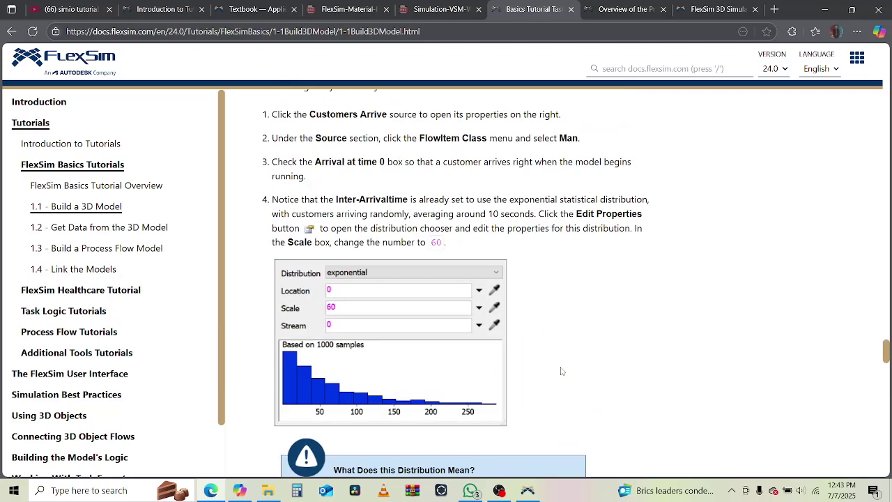
scroll(561, 371, up, 3)
scroll(371, 390, down, 2)
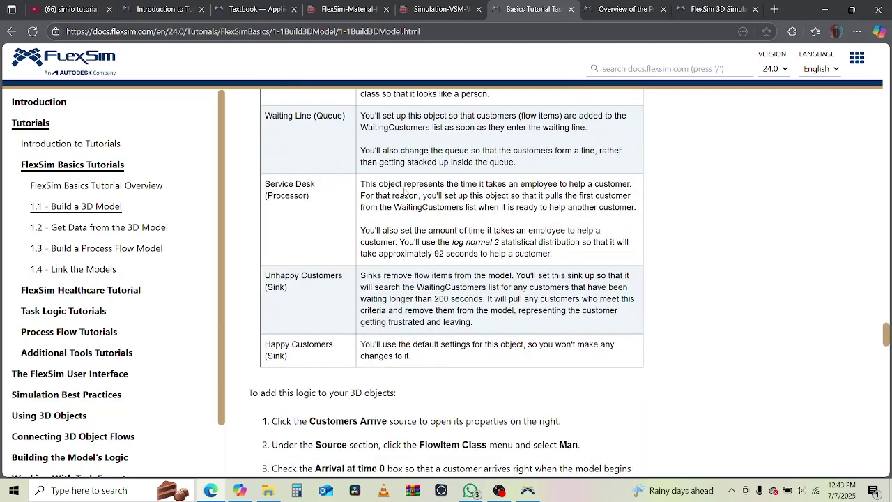
drag(379, 184, 604, 186)
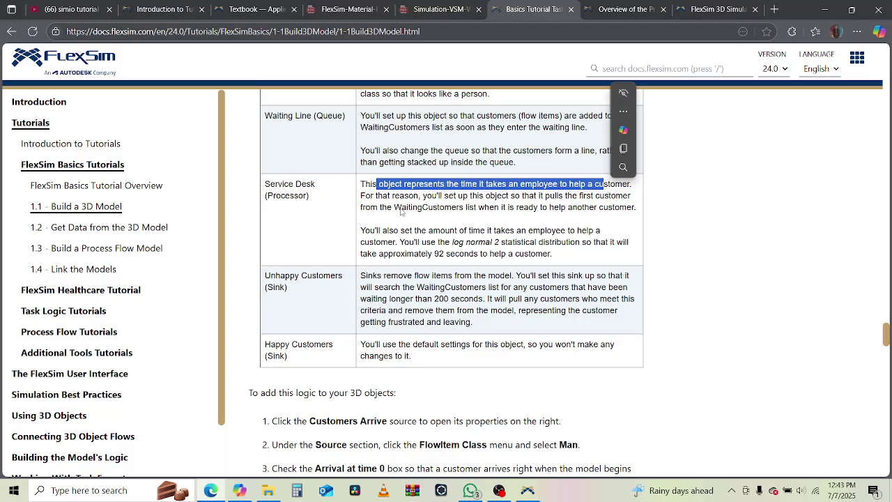
drag(380, 209, 507, 213)
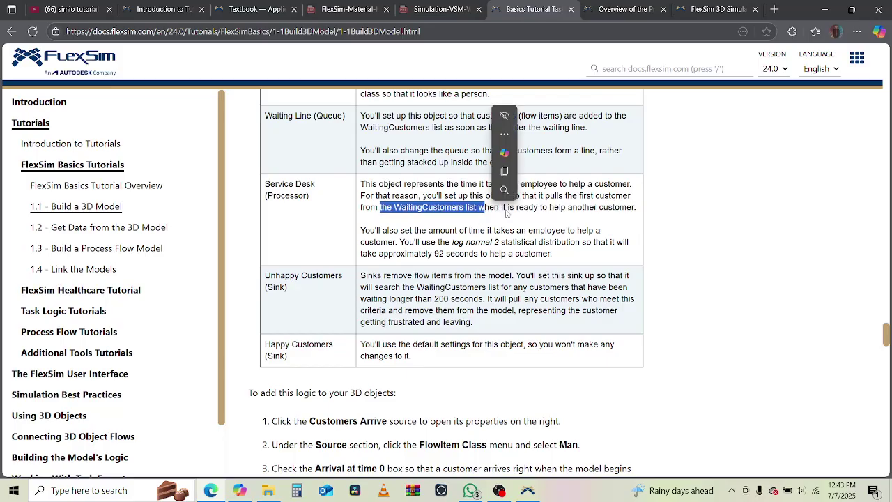
click(541, 211)
mouse_move(618, 207)
mouse_down()
mouse_move(505, 220)
mouse_move(460, 210)
mouse_move(500, 198)
mouse_move(630, 196)
mouse_up()
click(406, 206)
drag(411, 207, 498, 211)
drag(384, 226, 578, 232)
drag(436, 241, 611, 242)
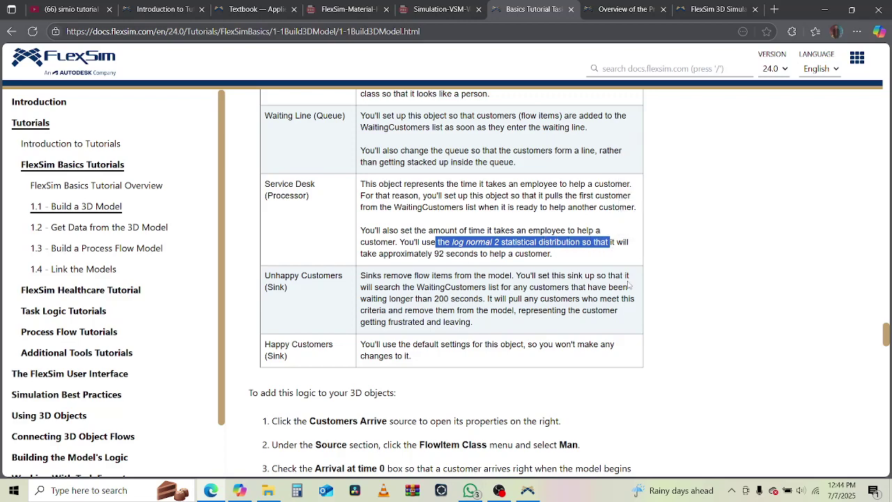
- Return to the tutorial's numbered instructions and read those on opening the Service Desk properties and clearing Animate Items
scroll(627, 284, down, 4)
scroll(628, 284, down, 12)
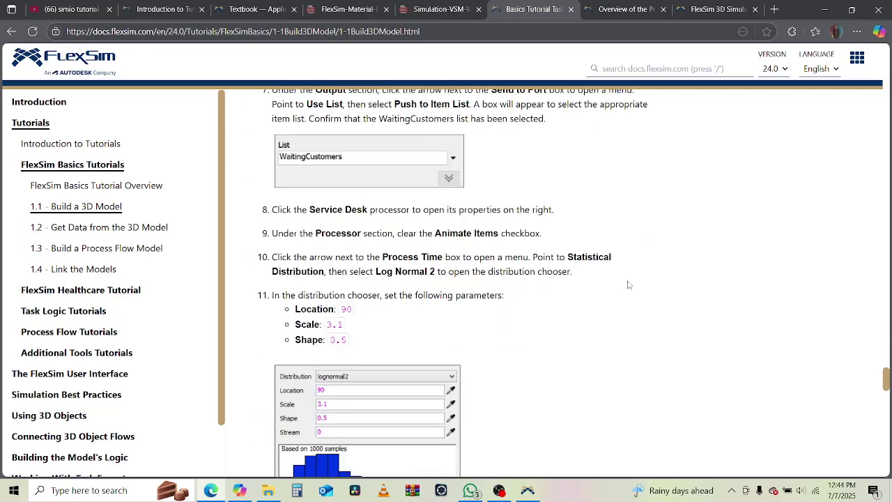
drag(272, 142, 519, 144)
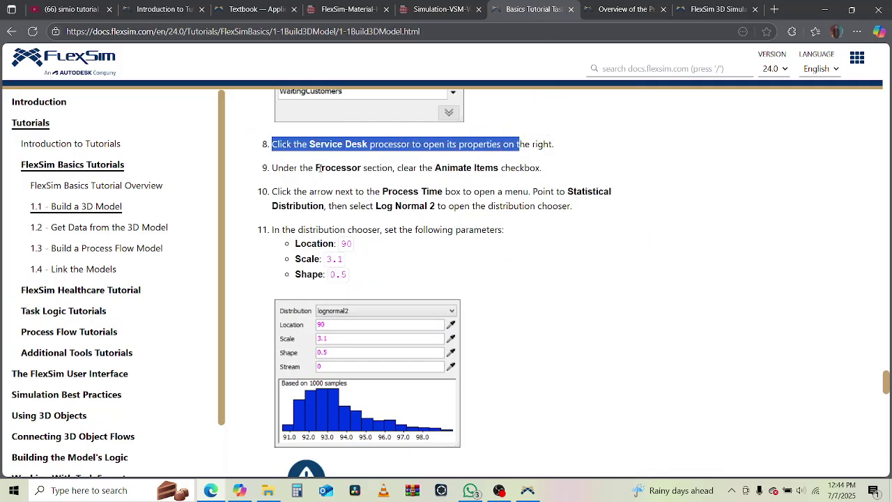
drag(290, 169, 547, 174)
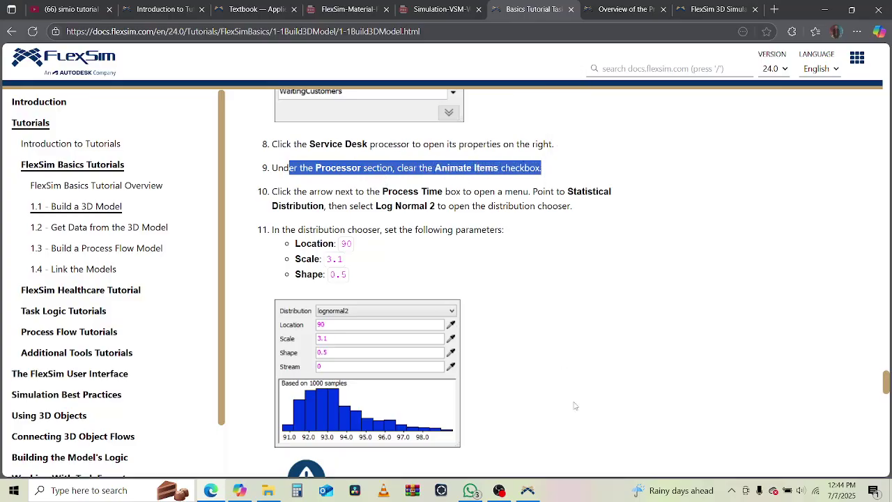
- Switch to FlexSim, select the Service Desk processor and locate its Animate Items option
click(527, 490)
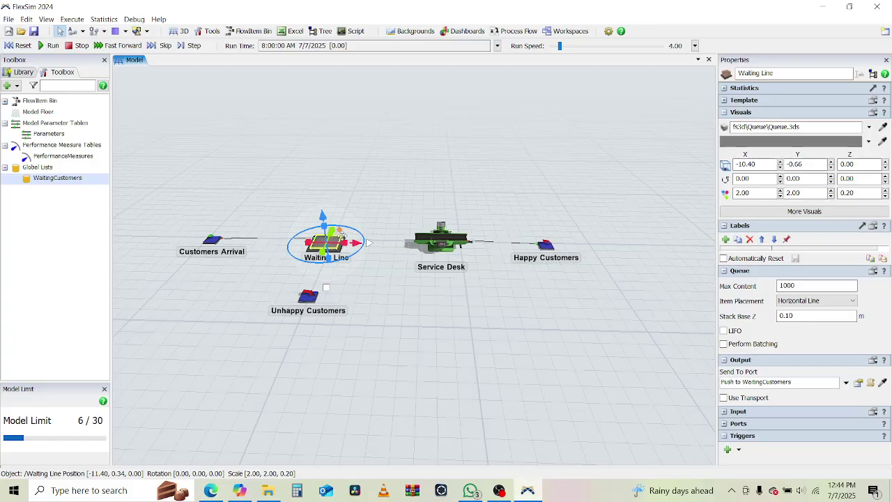
click(380, 261)
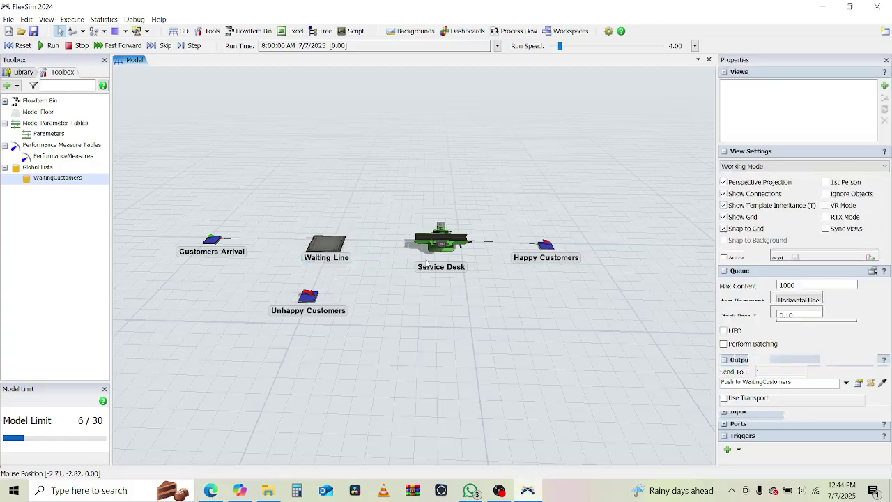
click(431, 245)
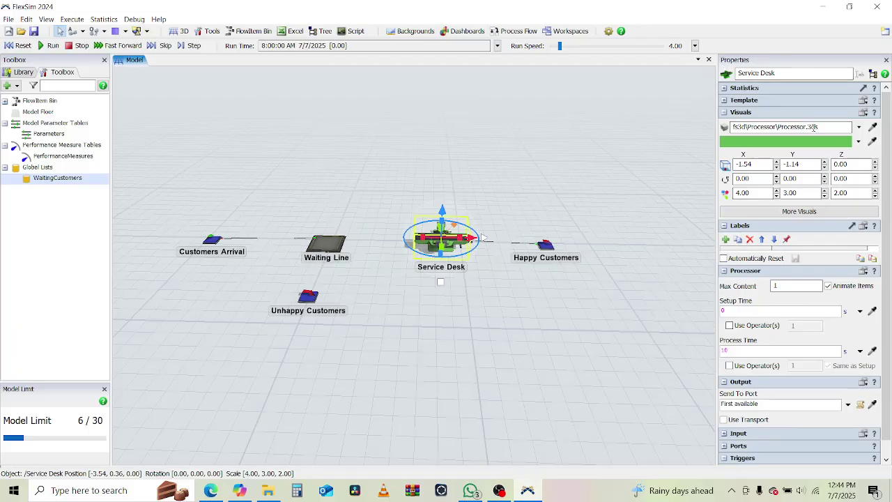
scroll(824, 285, down, 1)
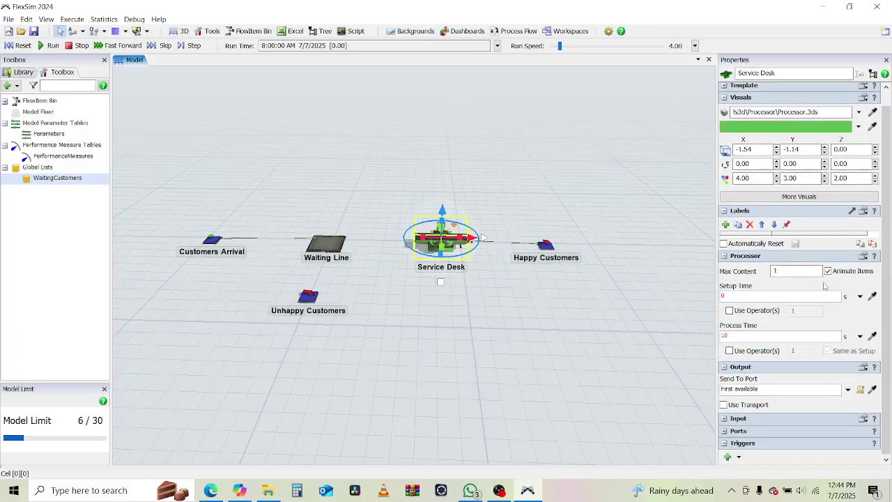
scroll(824, 286, up, 1)
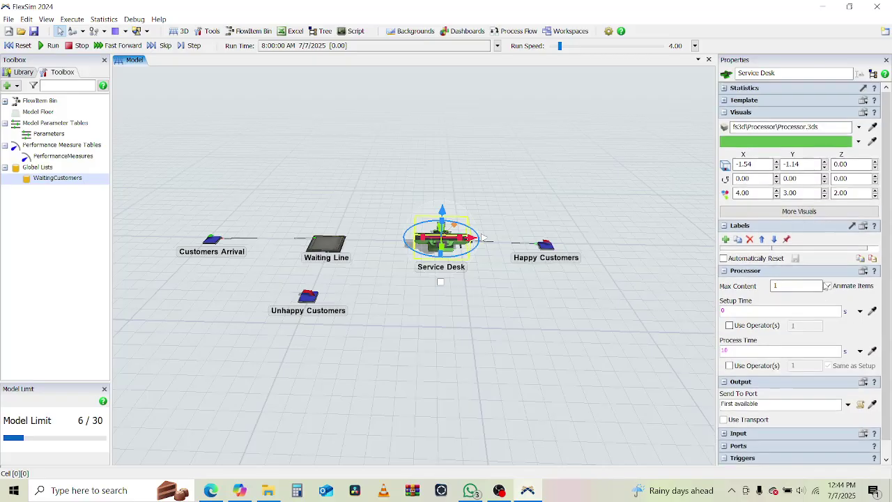
- Recheck the tutorial's Processor instruction and turn off Animate Items for the Service Desk in FlexSim
click(211, 490)
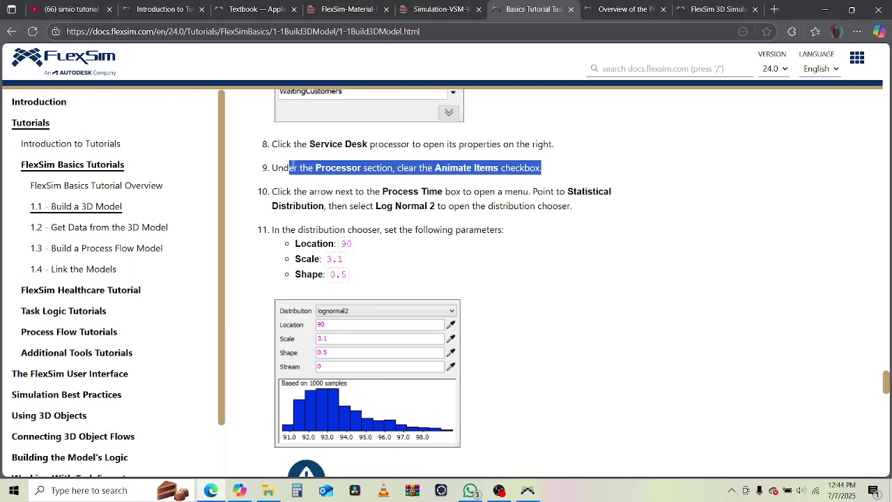
click(365, 163)
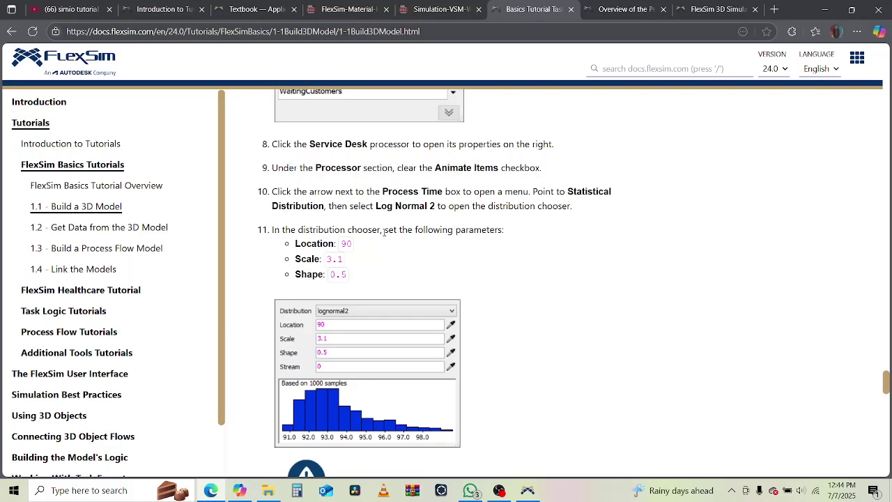
click(213, 490)
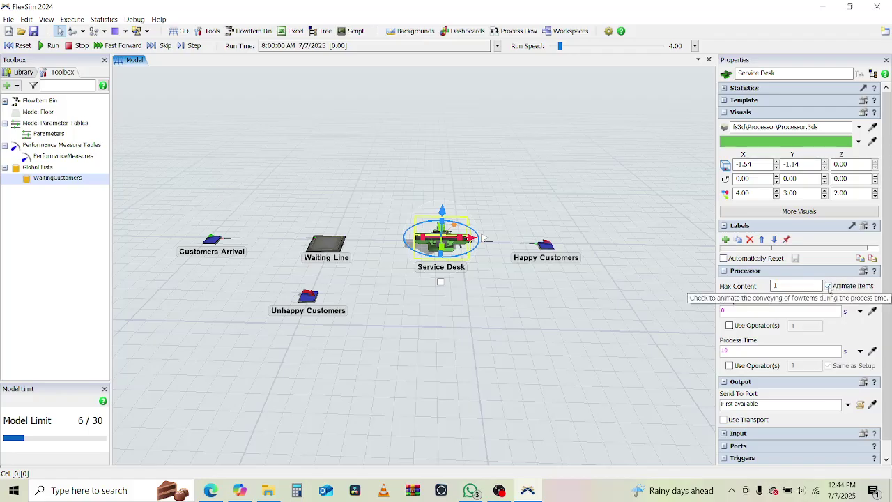
click(827, 286)
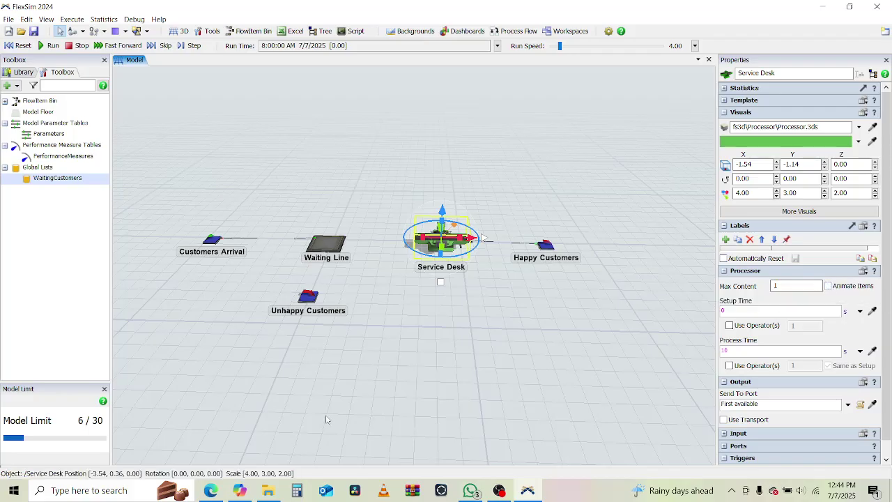
- Check the tutorial's Process Time instruction, return to FlexSim and assign the Log Normal 2 statistical distribution to the Service Desk's Process Time
click(209, 491)
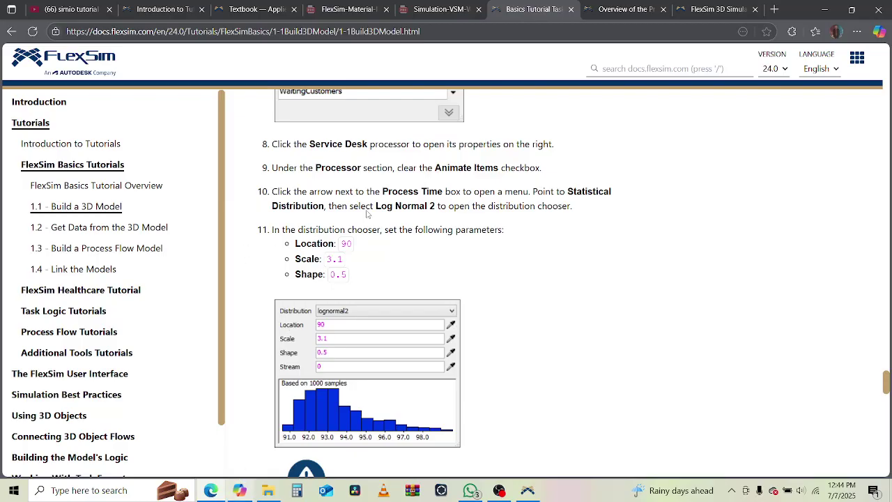
key(alt+Tab)
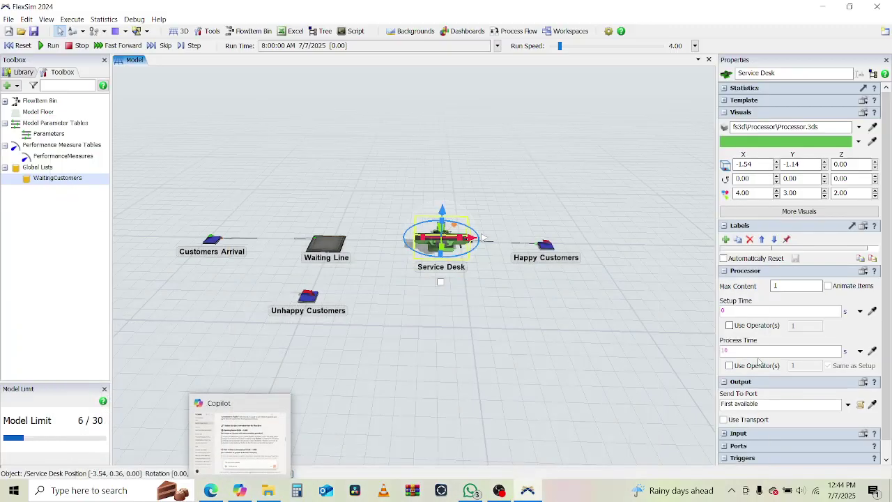
scroll(758, 361, down, 1)
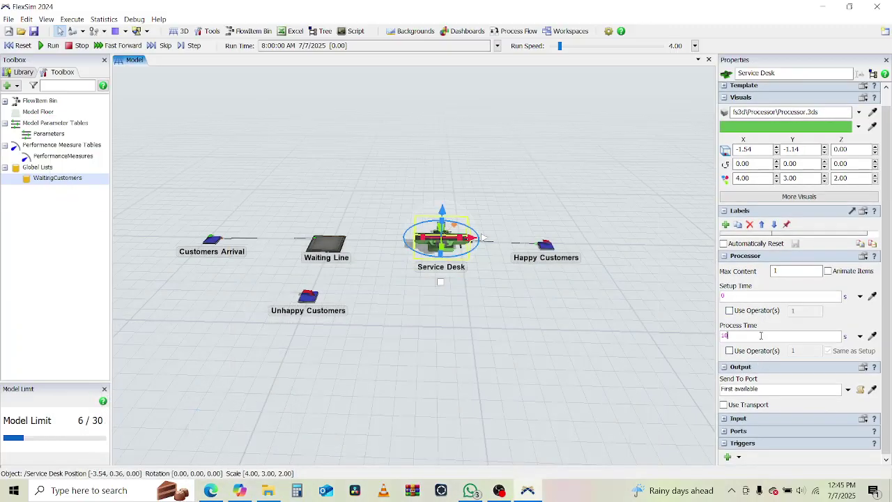
click(860, 335)
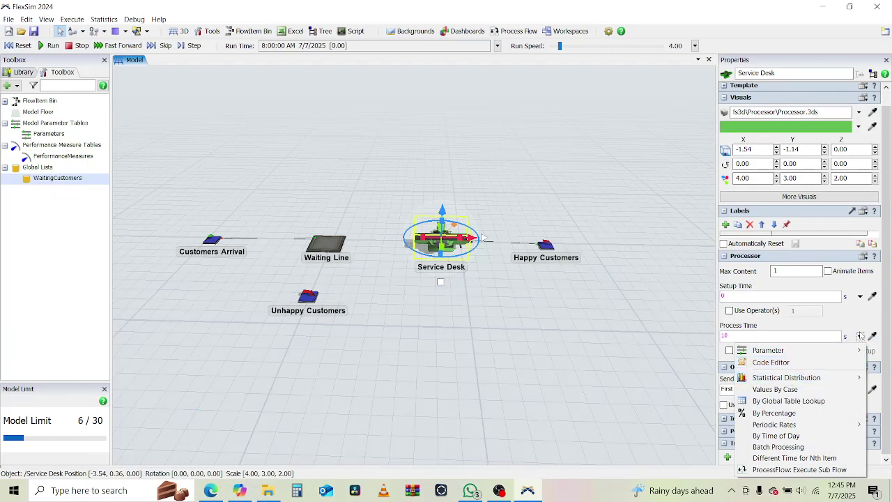
mouse_move(774, 381)
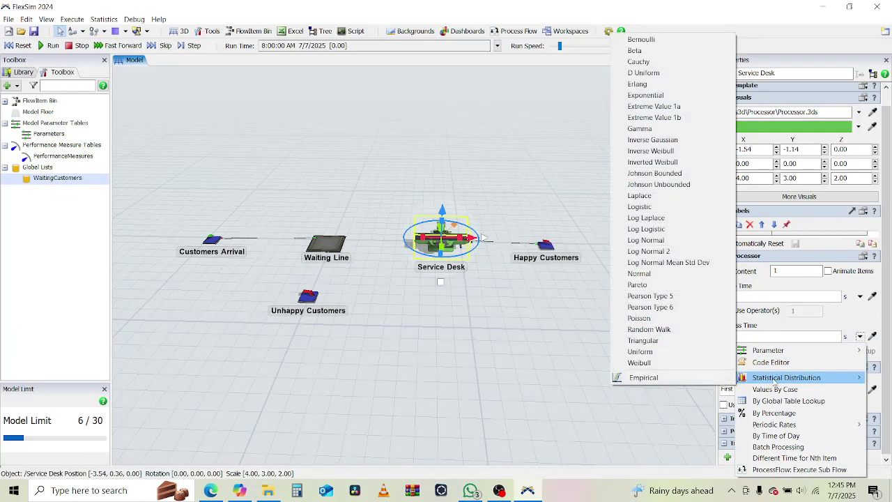
click(659, 251)
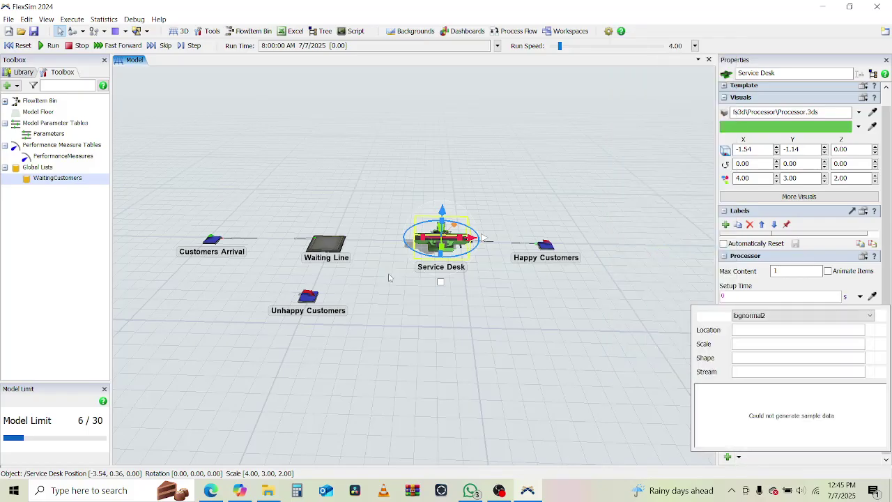
- Look up the distribution parameters in the tutorial and set the Process Time's Location to 90, Scale to 3.1 and Shape to 0.5 in FlexSim
click(211, 490)
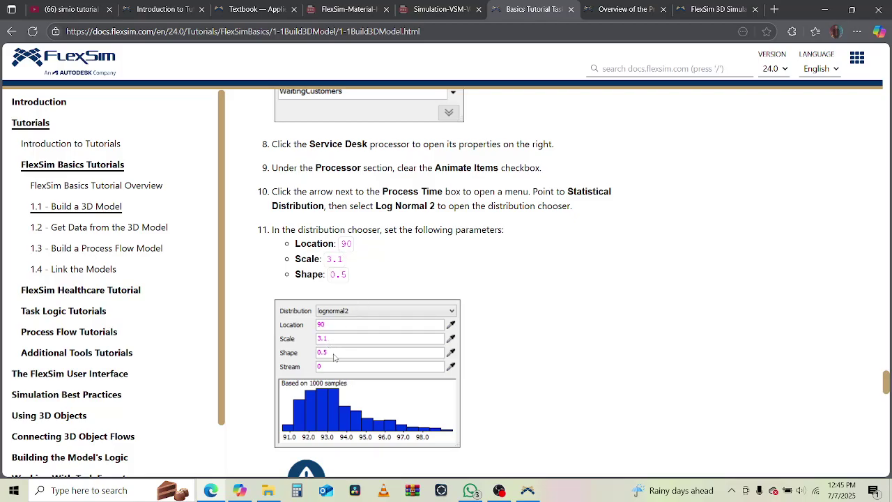
key(alt+Tab)
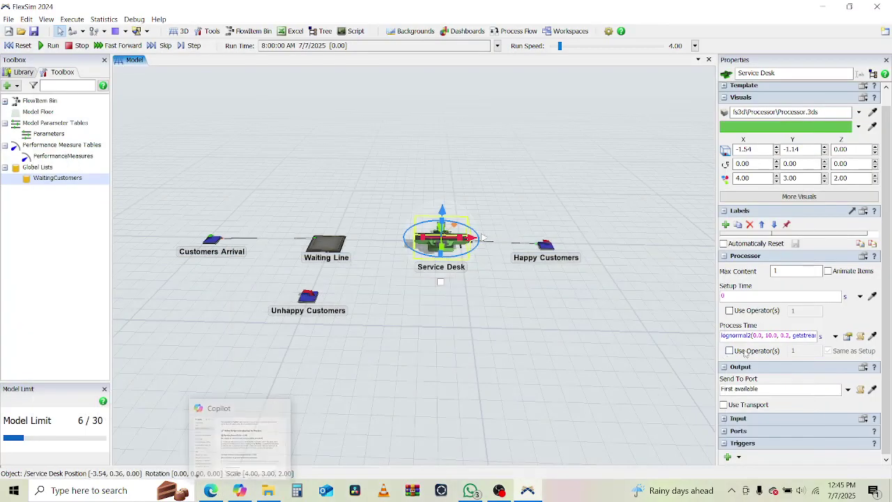
click(847, 337)
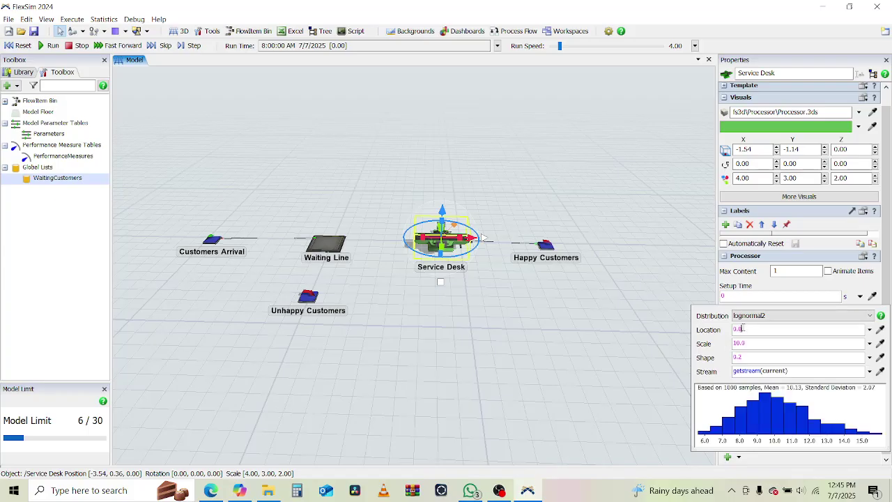
double_click(743, 328)
text(5)
text(0)
click(744, 343)
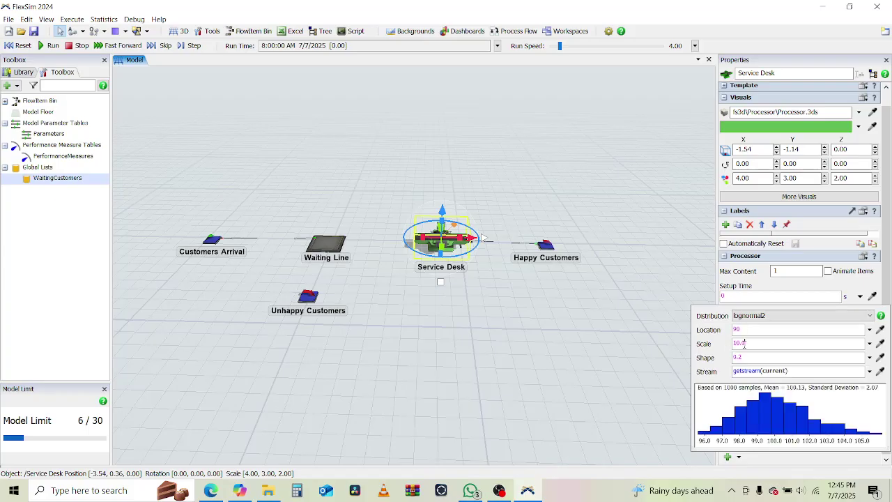
key(ctrl+a)
text(3.1)
click(768, 355)
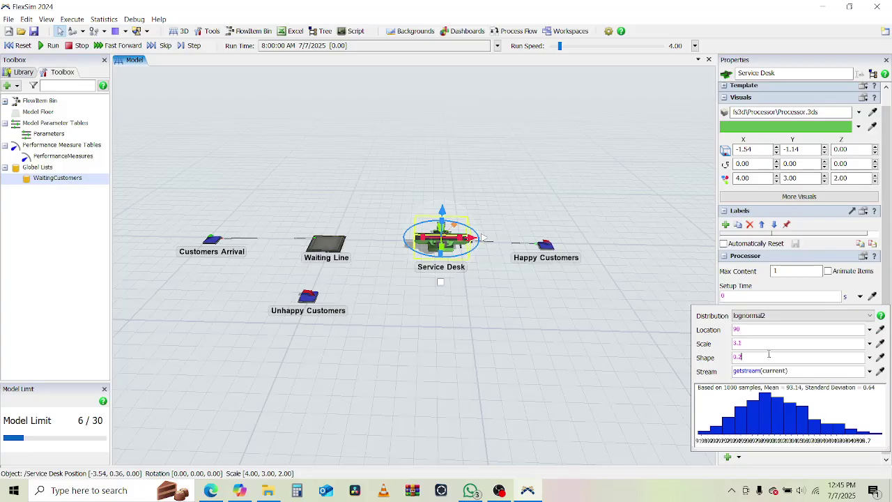
click(786, 344)
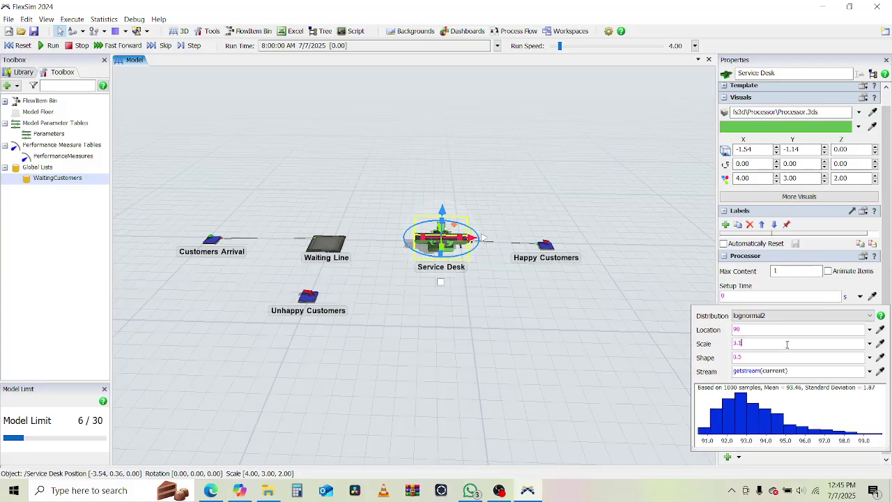
- Switch to the tutorial and read the note on what the distribution means and the instructions on the Input section's Pull option
click(208, 495)
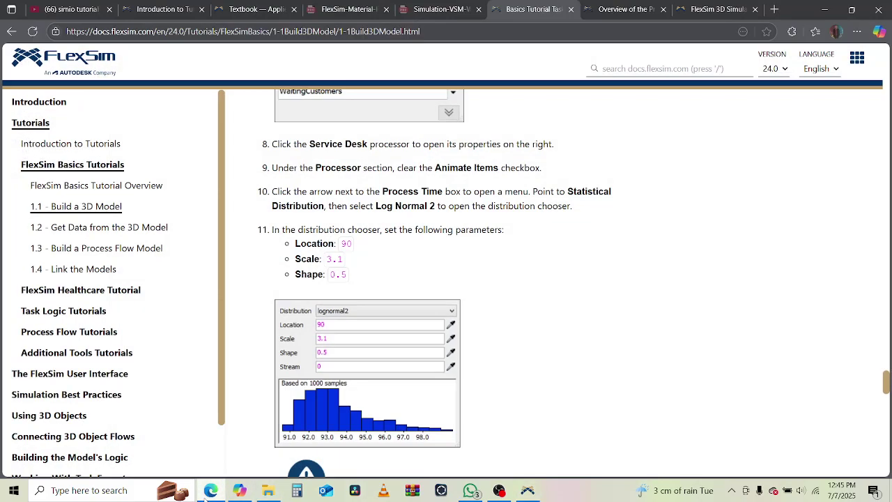
click(208, 495)
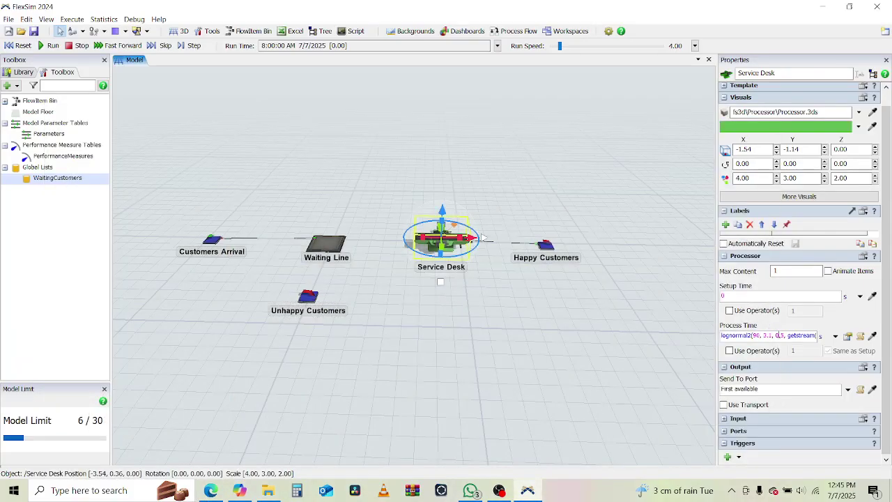
click(208, 495)
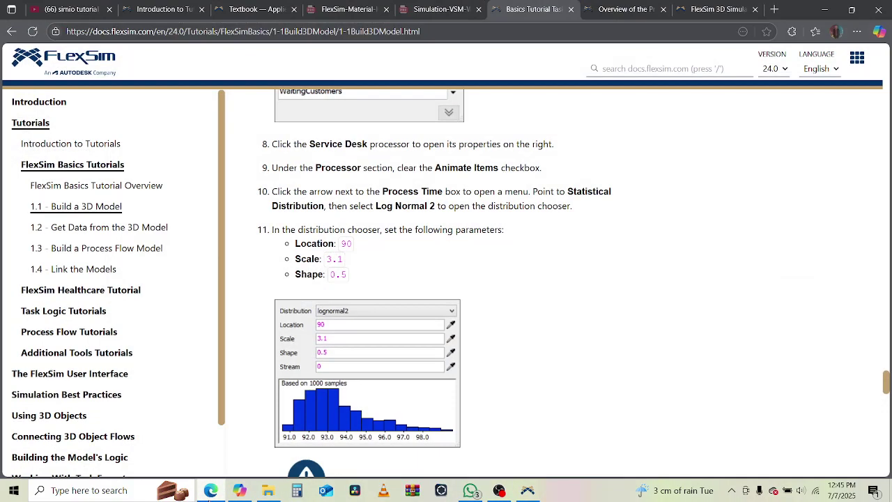
scroll(494, 282, down, 4)
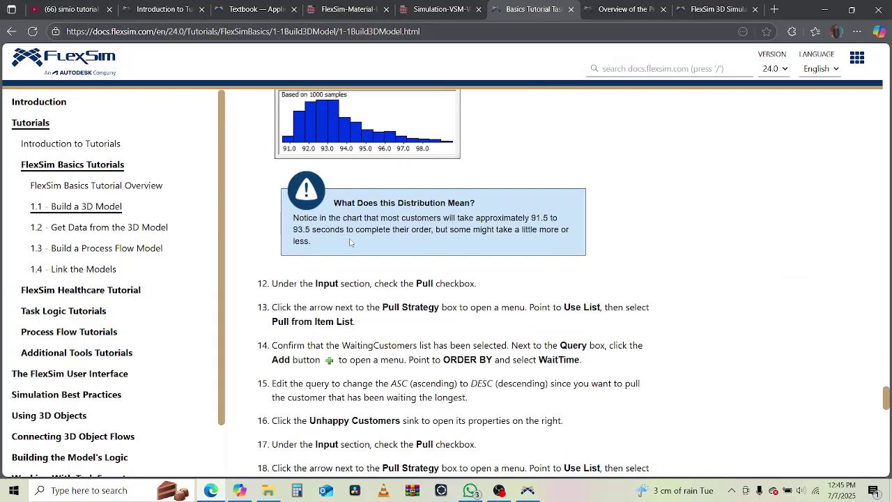
scroll(326, 348, up, 1)
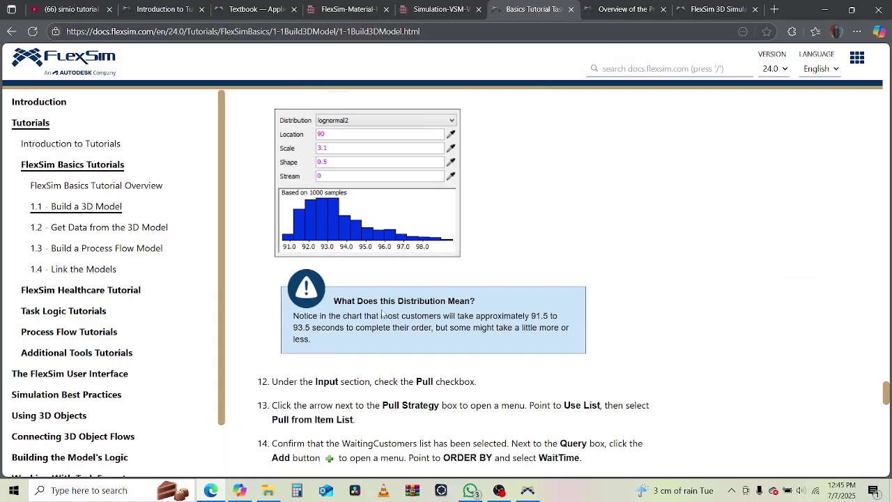
drag(410, 316, 550, 318)
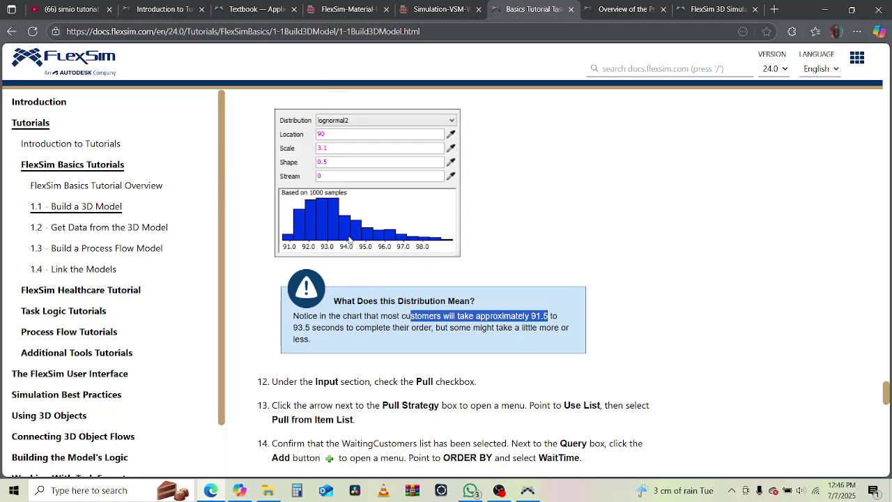
scroll(282, 201, down, 3)
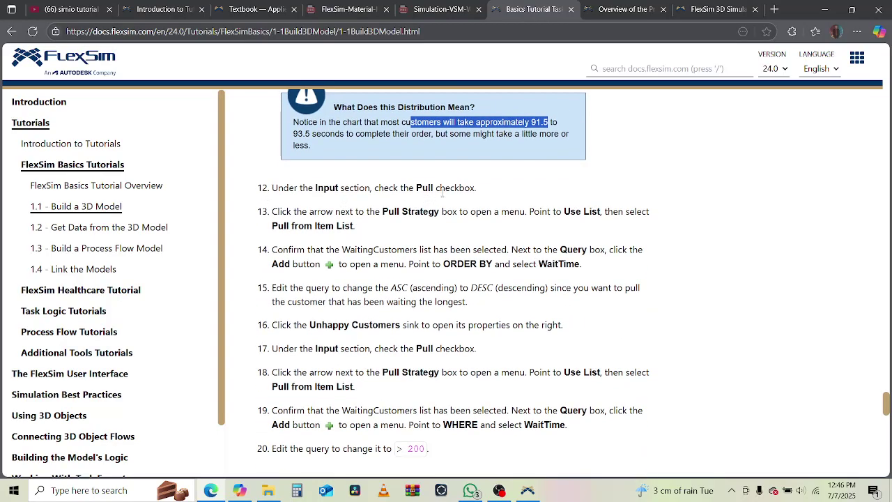
- Switch to FlexSim and enable Pull in the Service Desk's Input properties
click(527, 489)
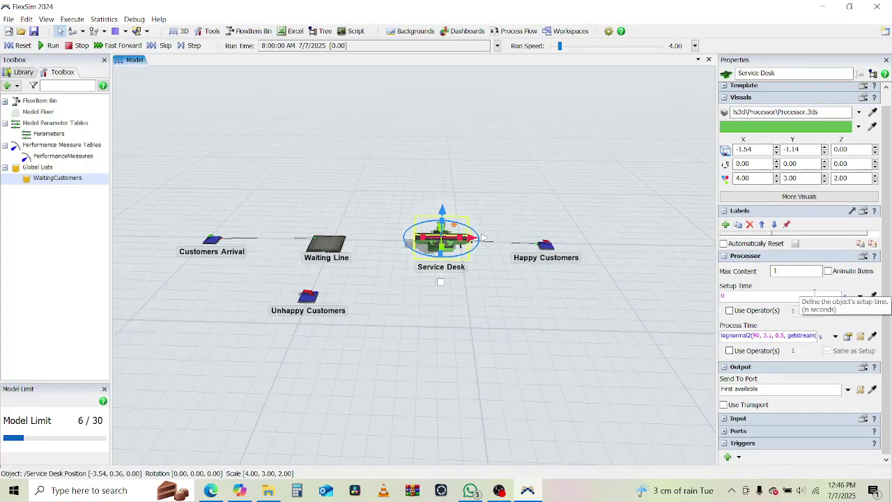
click(725, 421)
click(723, 432)
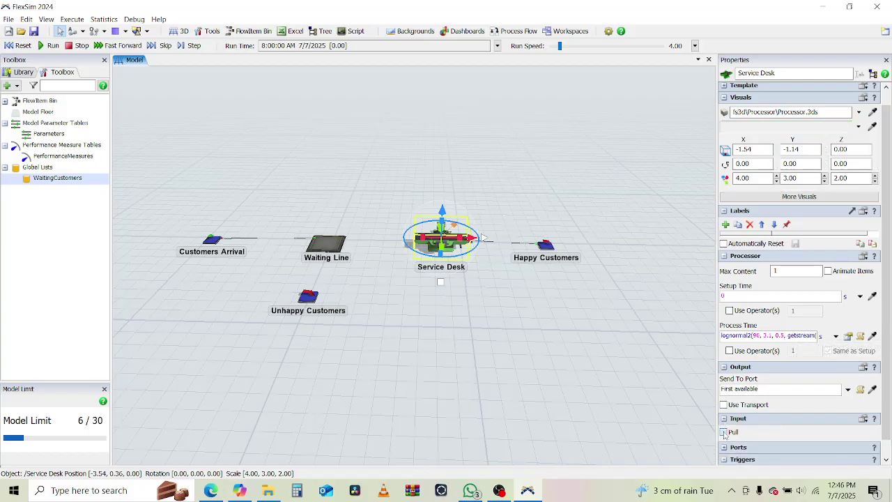
scroll(850, 370, down, 1)
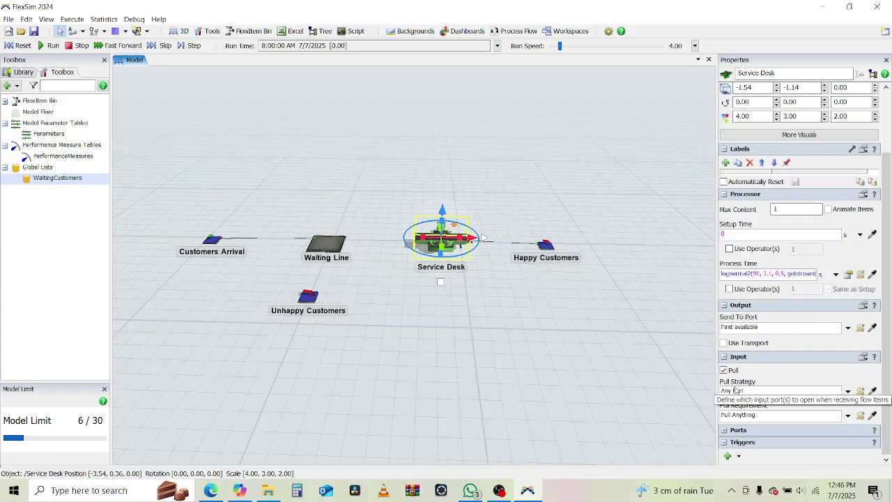
- Check the tutorial's Pull Strategy instruction and set the Service Desk in FlexSim to Pull from Item List using the WaitingCustomers list
click(210, 490)
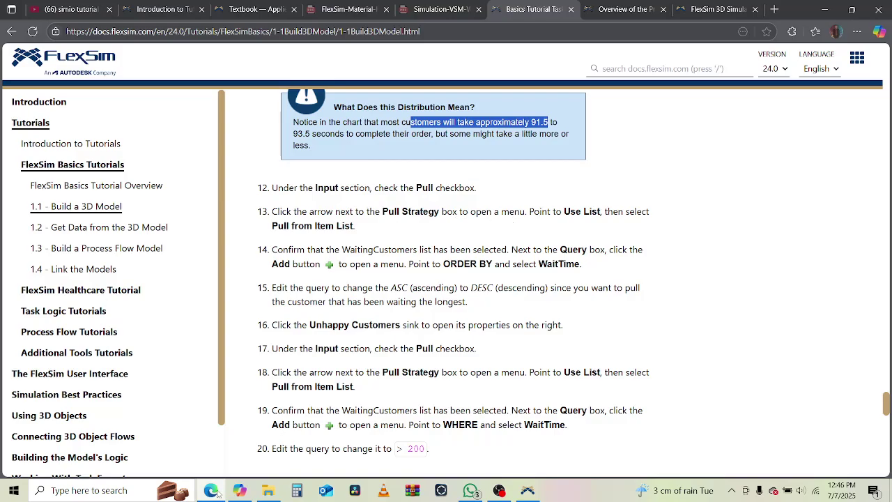
key(alt+Tab)
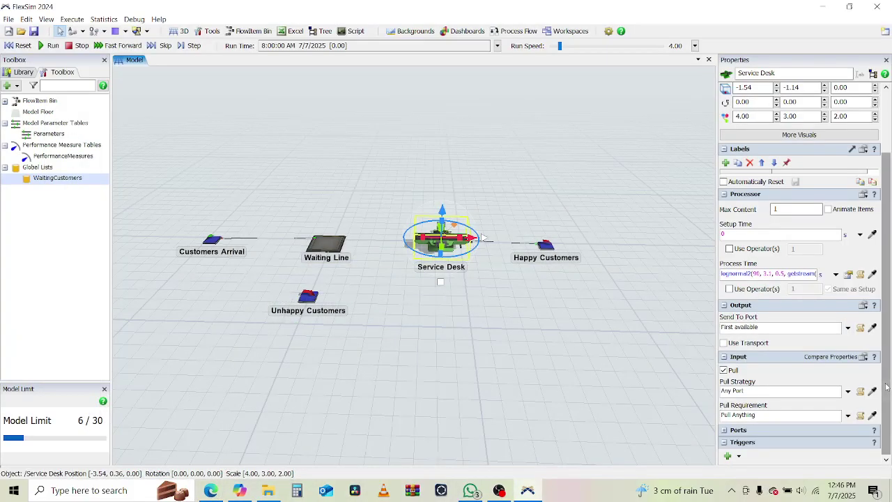
click(848, 392)
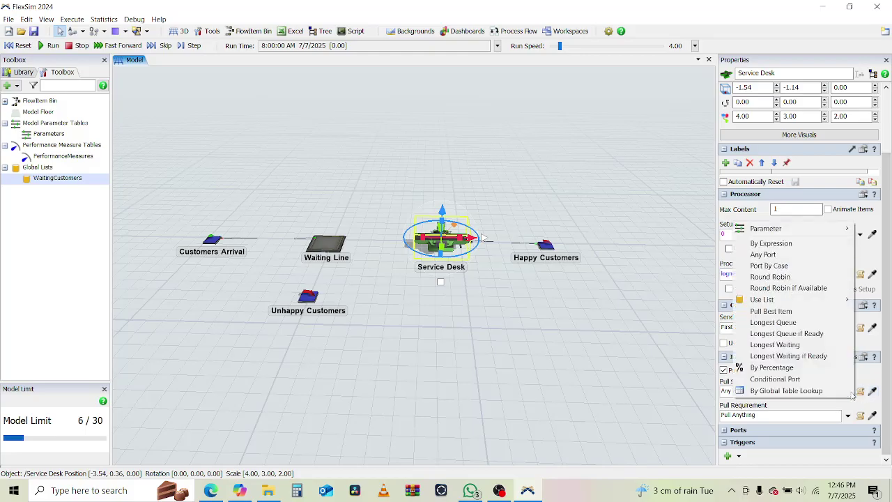
click(870, 378)
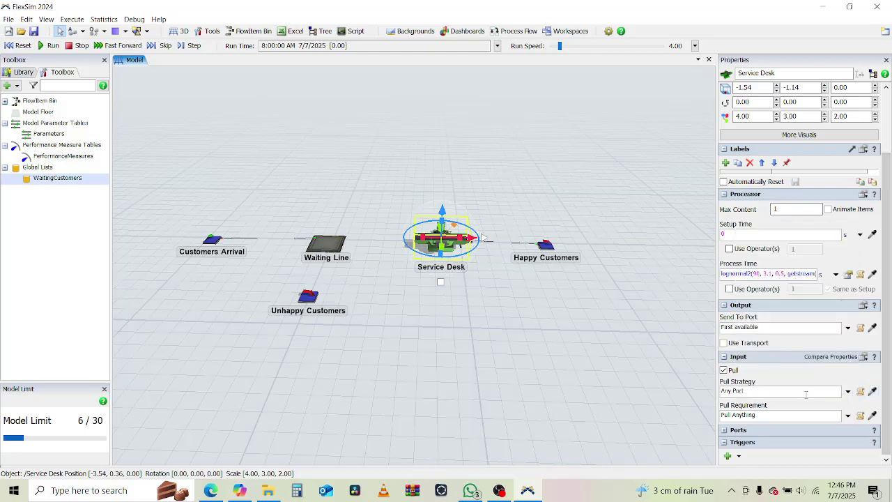
click(848, 392)
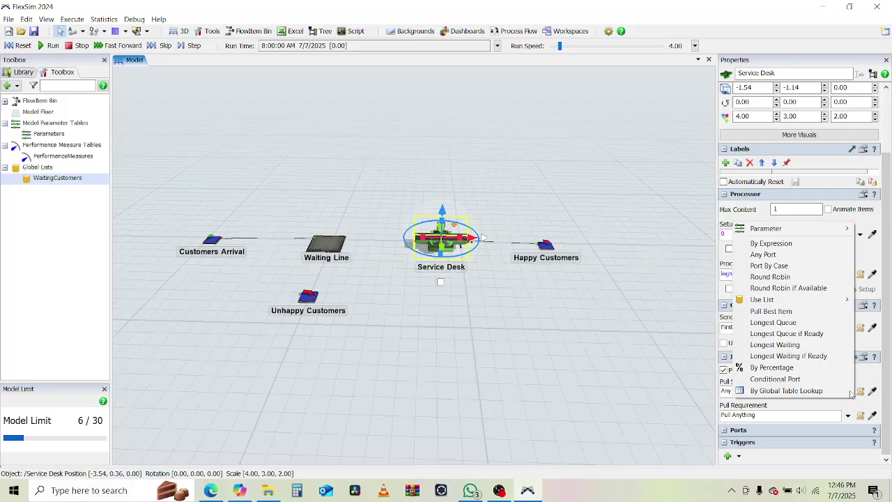
mouse_move(776, 299)
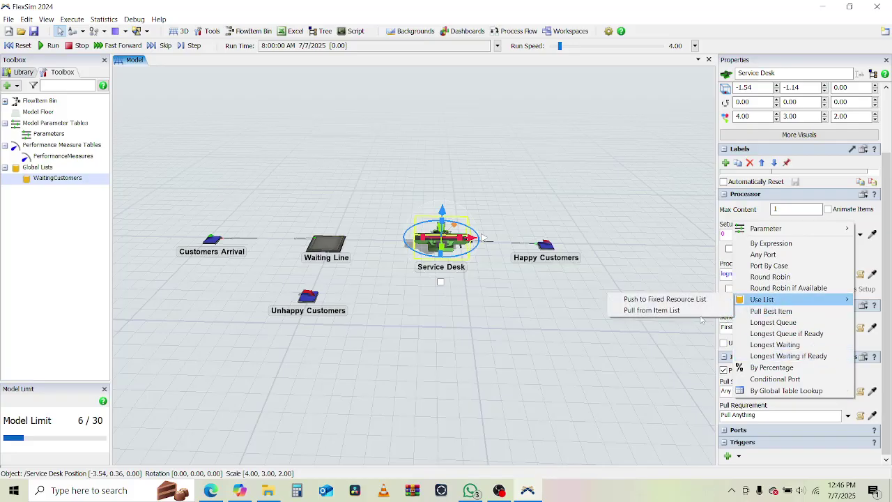
click(651, 310)
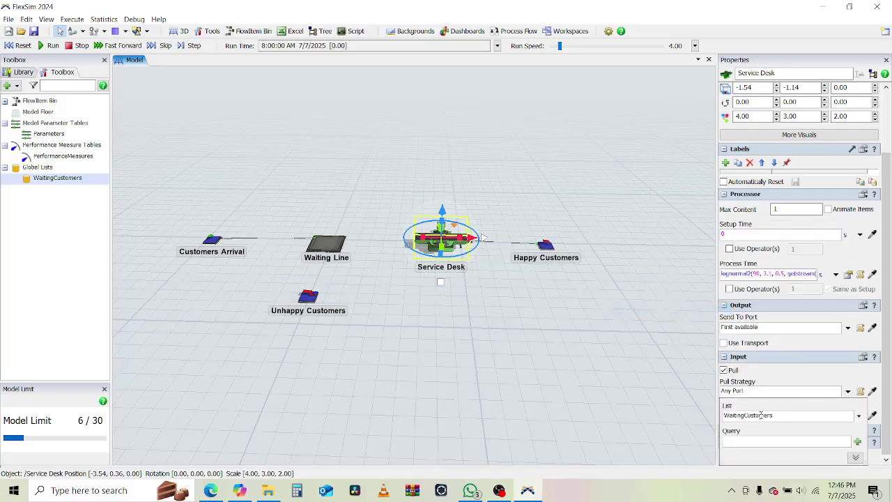
click(760, 414)
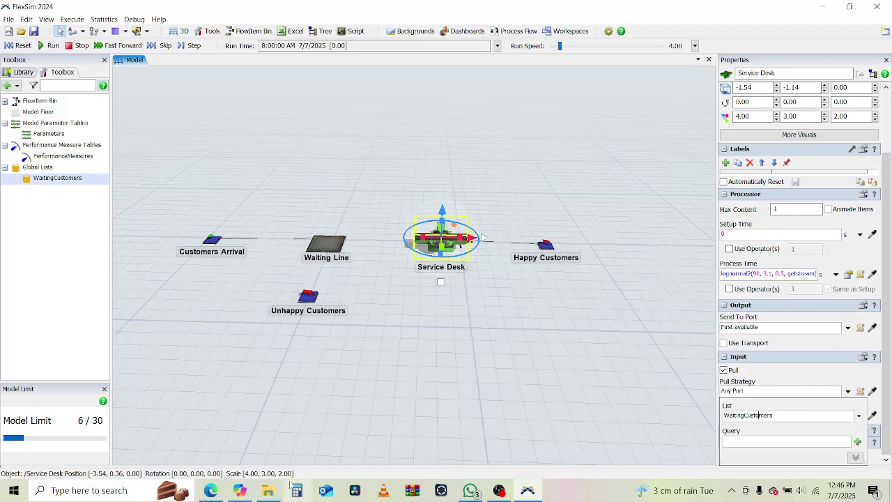
- Switch to the tutorial and read the instruction on confirming the WaitingCustomers list and adding a query
click(210, 490)
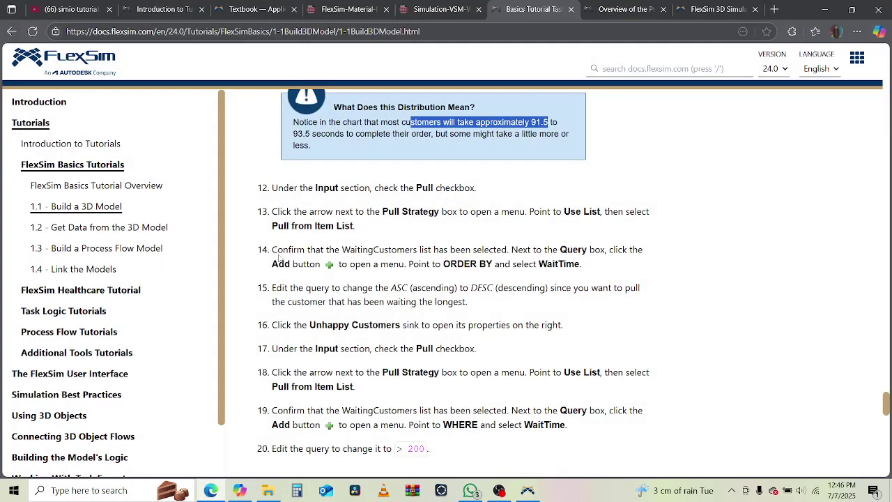
drag(278, 226, 353, 227)
drag(290, 263, 483, 250)
click(542, 252)
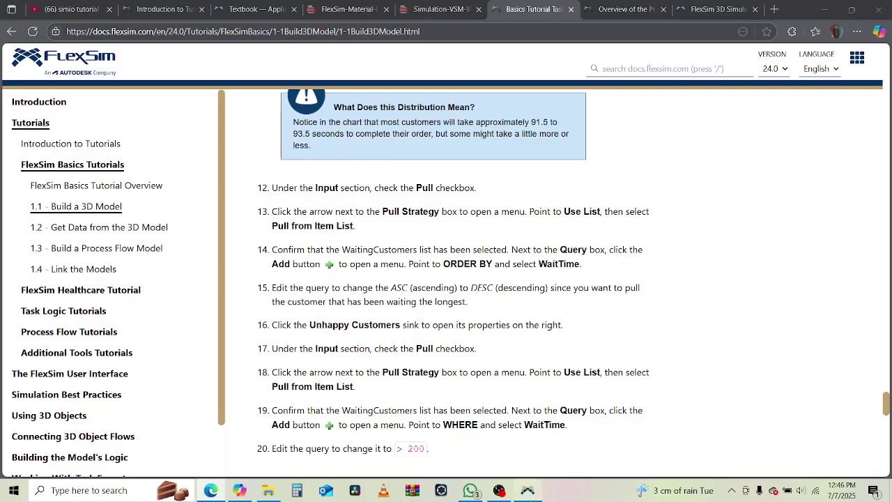
- Check the Service Desk's Pull Strategy in FlexSim and return to the tutorial to read where the Query box is used
click(528, 490)
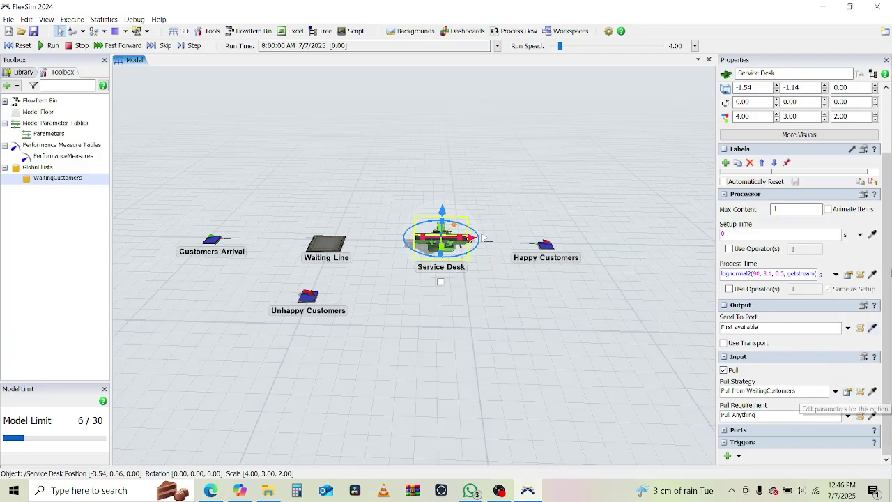
click(804, 391)
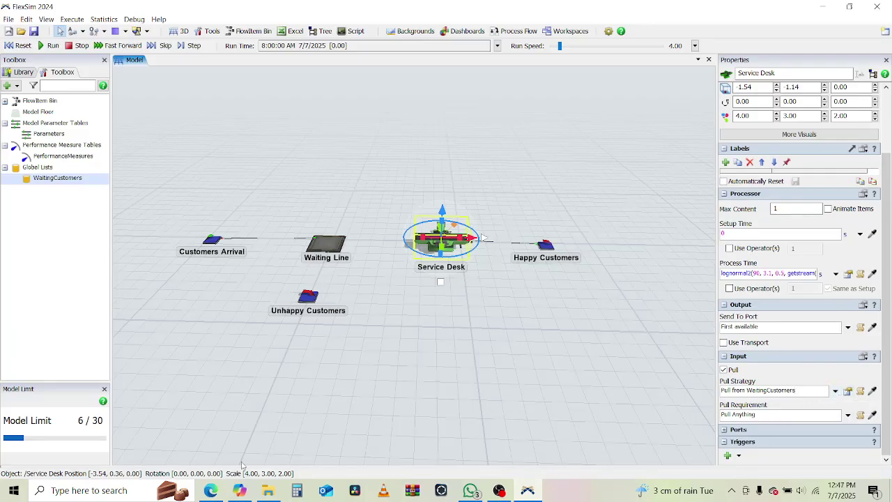
click(210, 490)
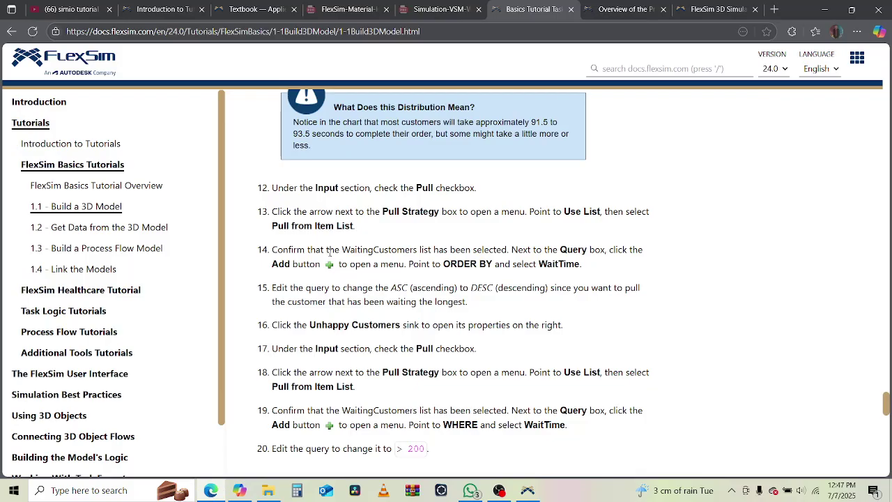
drag(599, 249, 560, 250)
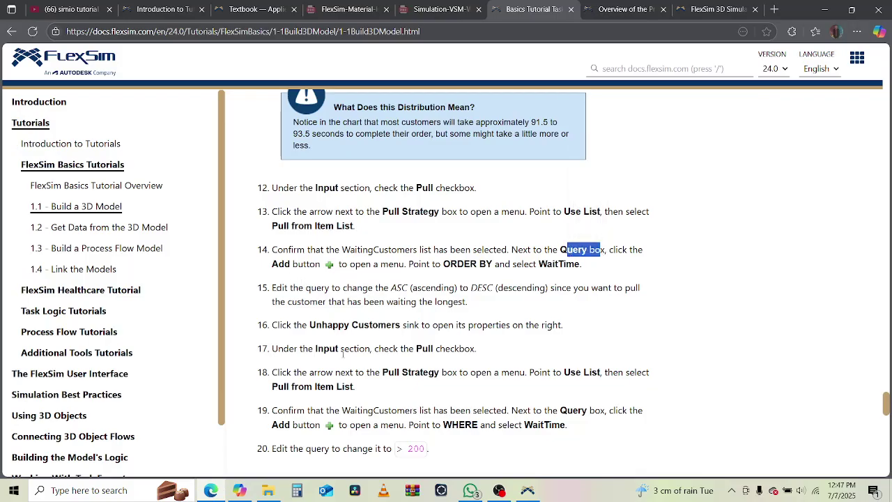
scroll(221, 466, down, 3)
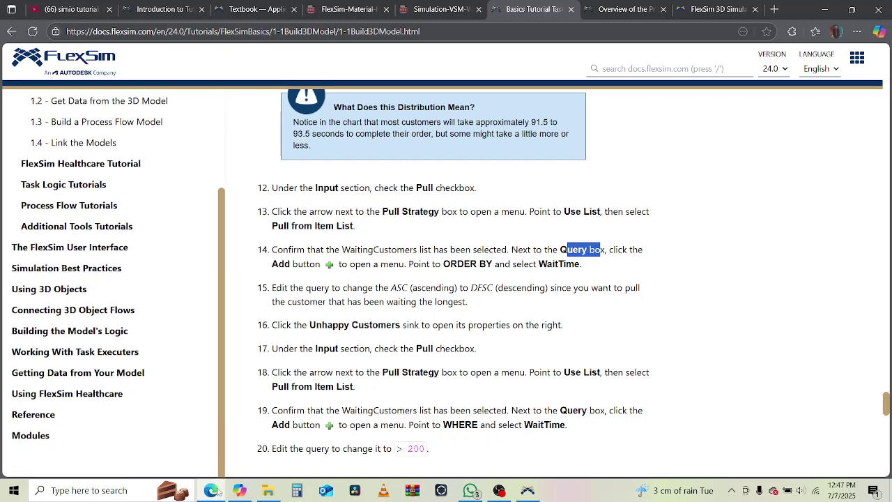
- Switch to FlexSim and look through the Service Desk's Pull Strategy and trigger options for the query setting
click(212, 489)
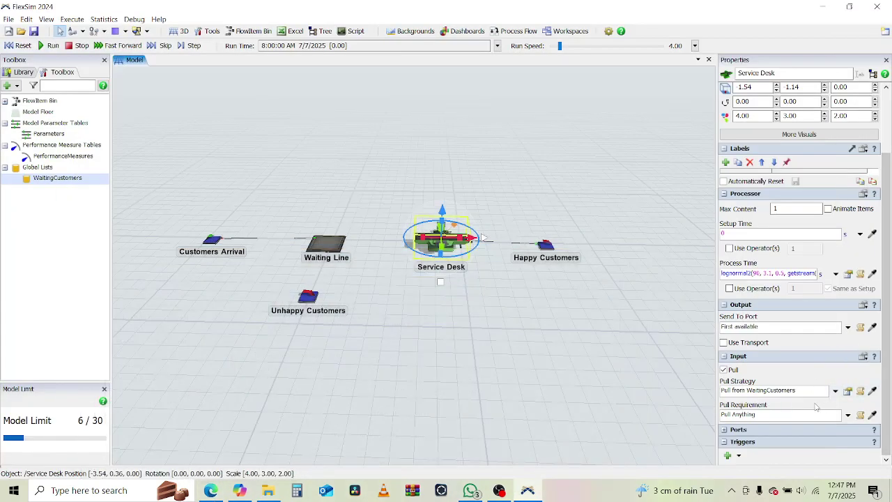
click(805, 390)
click(836, 391)
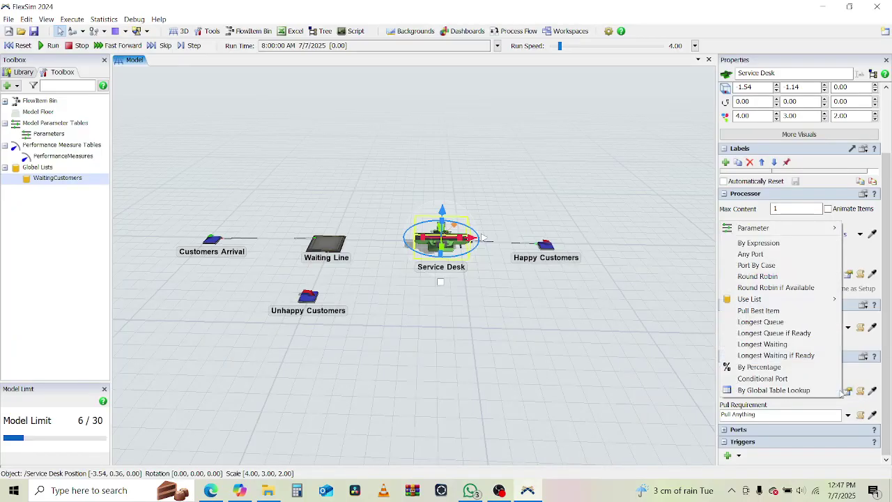
click(806, 416)
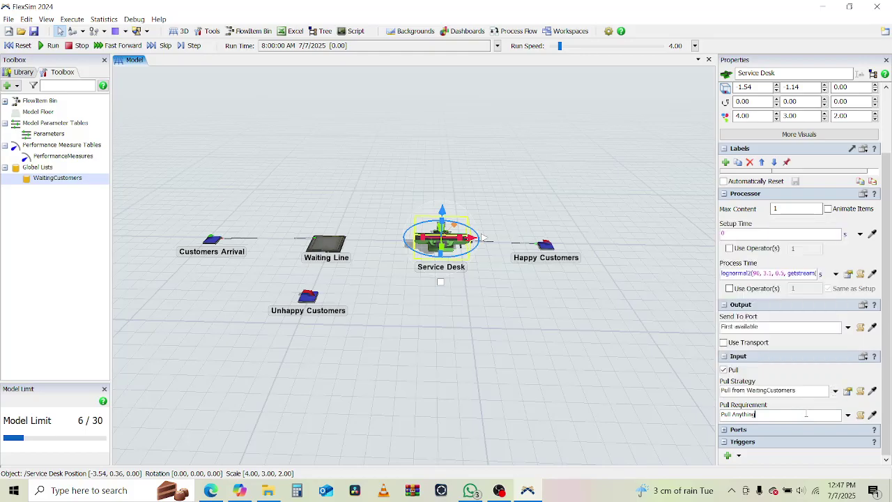
click(737, 454)
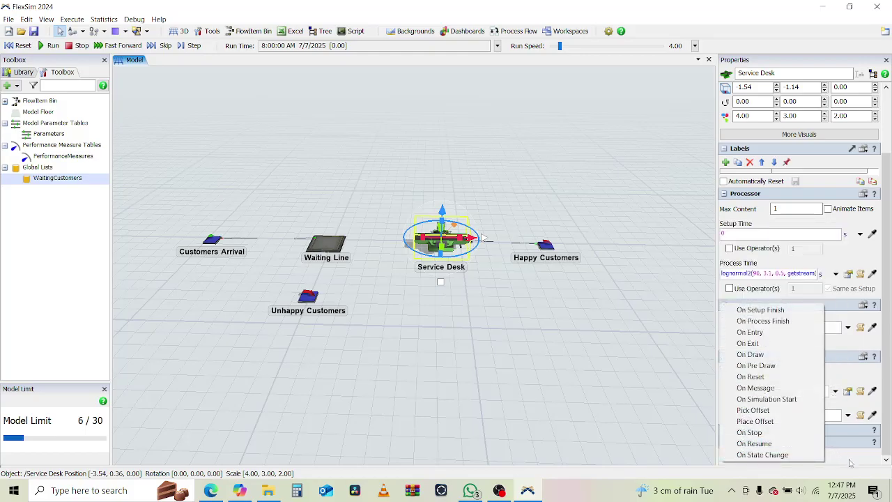
click(846, 459)
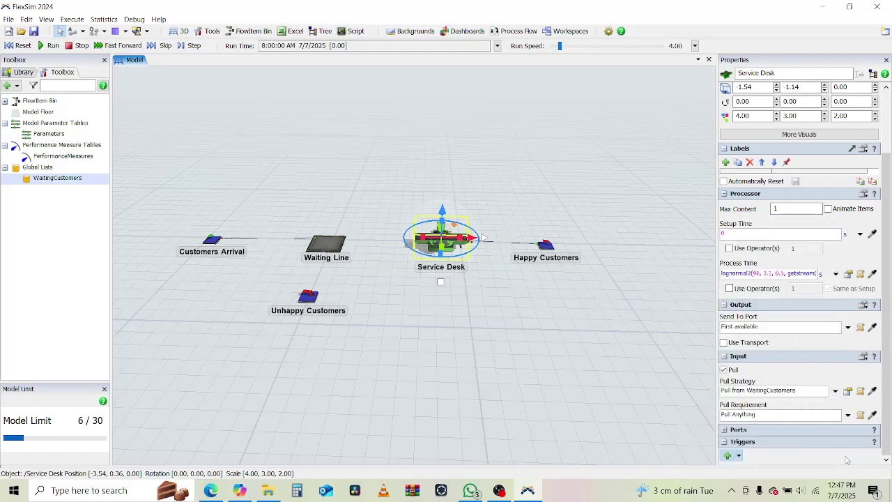
- Collapse the Labels, Processor and Output sections of the Service Desk's properties
click(724, 148)
click(724, 195)
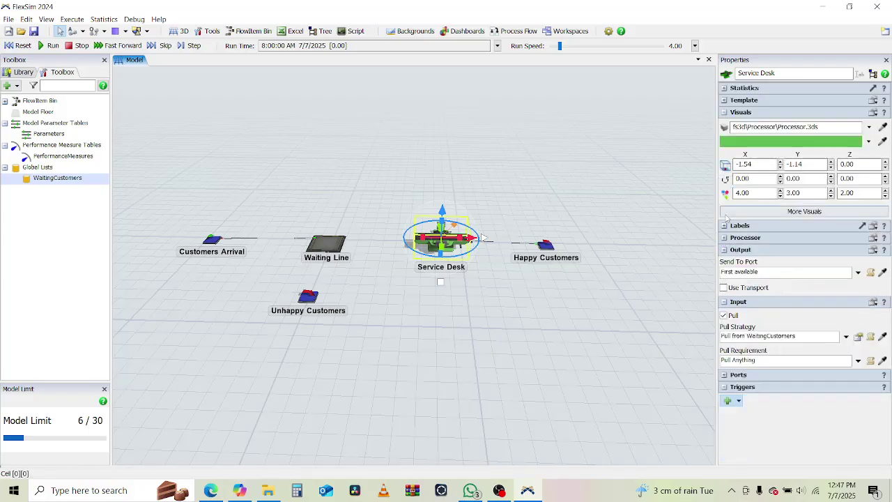
click(725, 250)
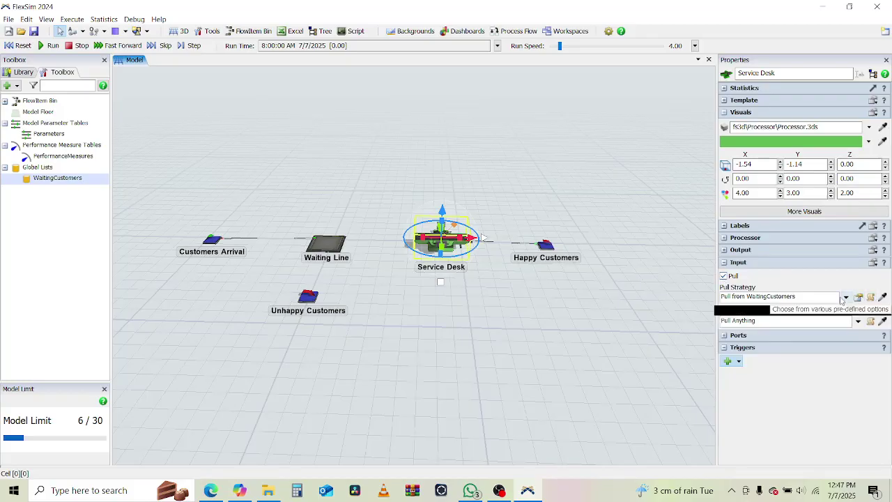
click(816, 296)
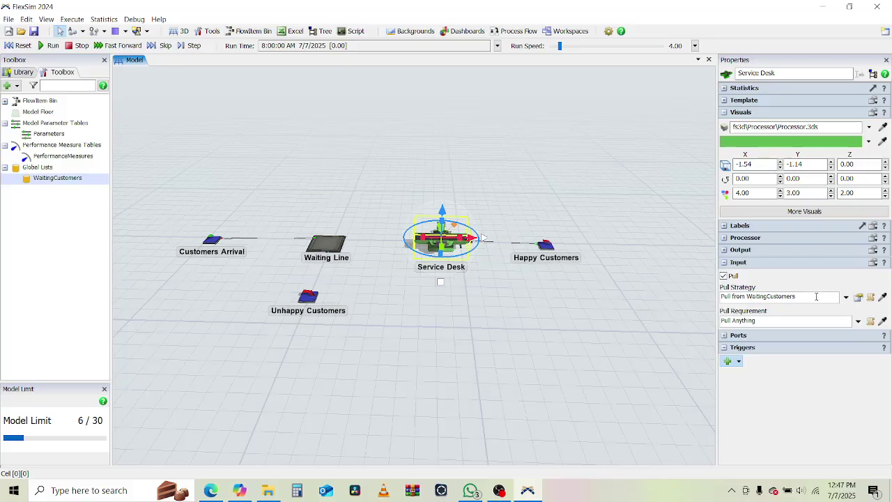
- Switch to the tutorial and reread the instruction about the Query box
click(209, 491)
click(554, 258)
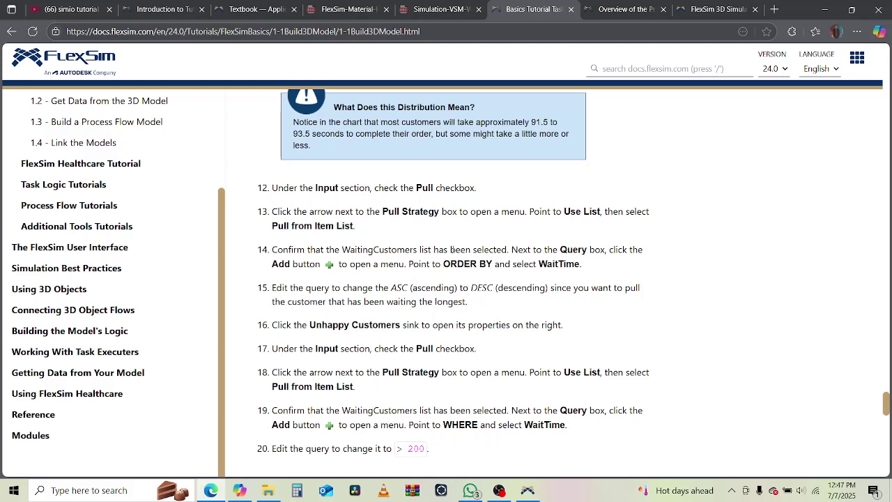
drag(532, 251, 578, 250)
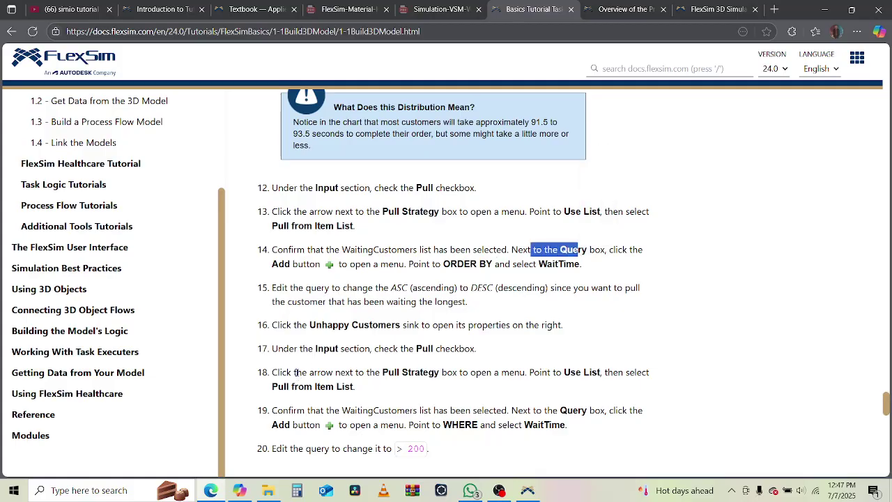
- Switch to FlexSim and look through the Service Desk's Pull Requirement and trigger options
key(alt+Tab)
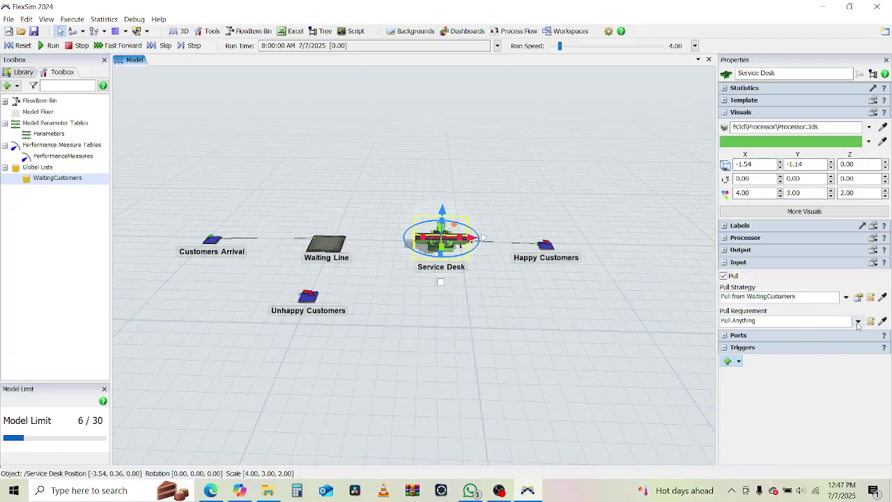
click(858, 322)
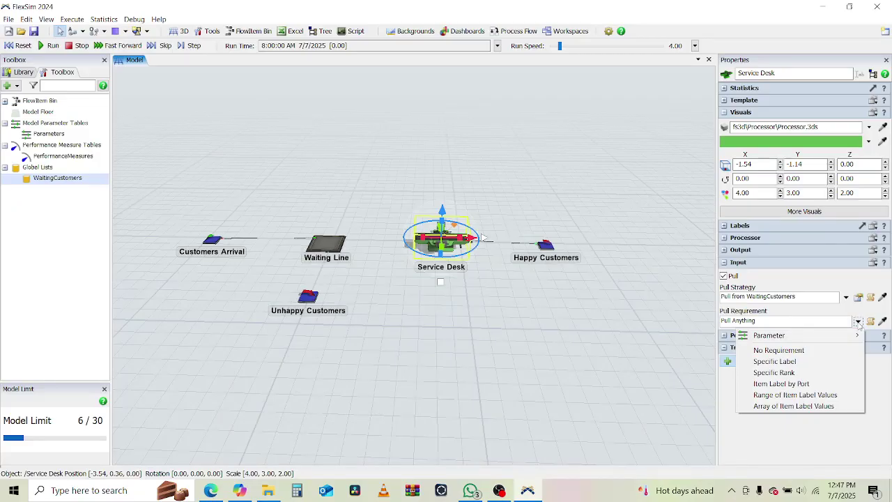
click(858, 322)
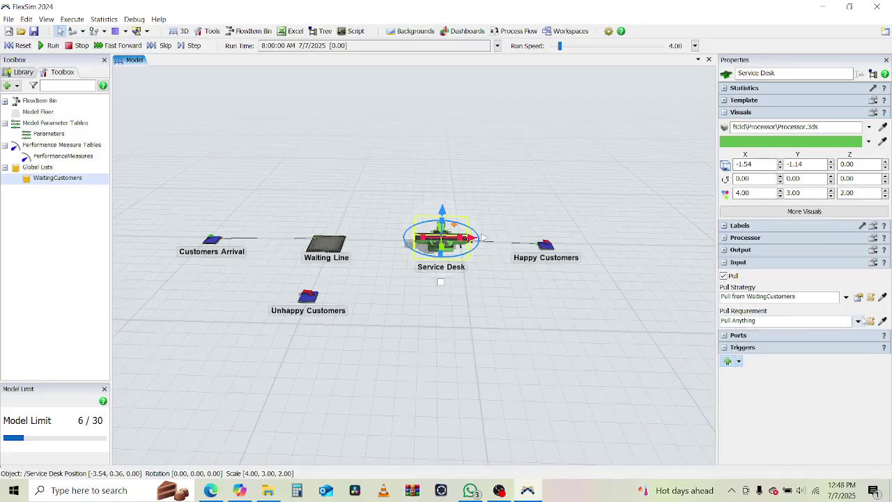
click(737, 361)
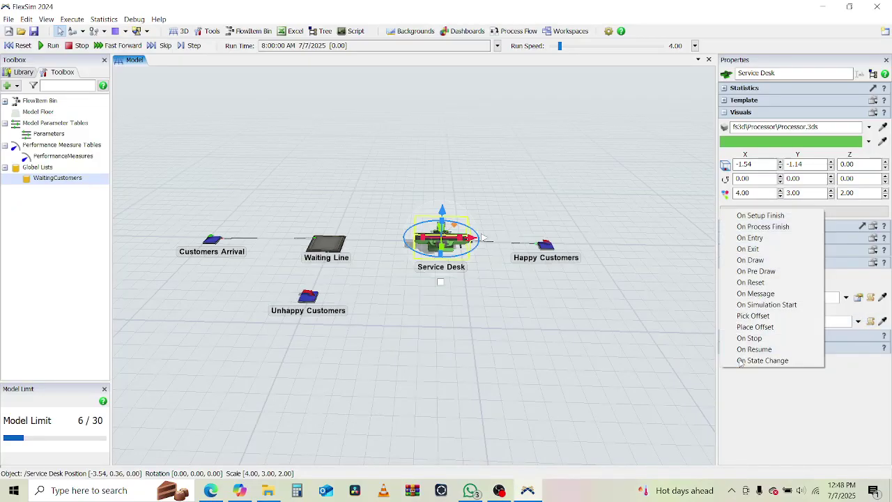
click(789, 427)
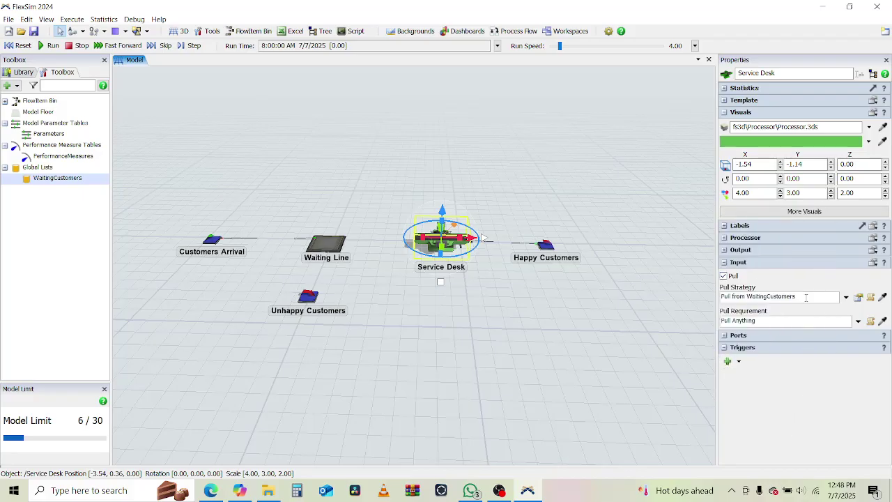
- Open the parameters of the Service Desk's Pull Strategy and add an ORDER BY WaitTime sort to its query
click(845, 296)
click(859, 297)
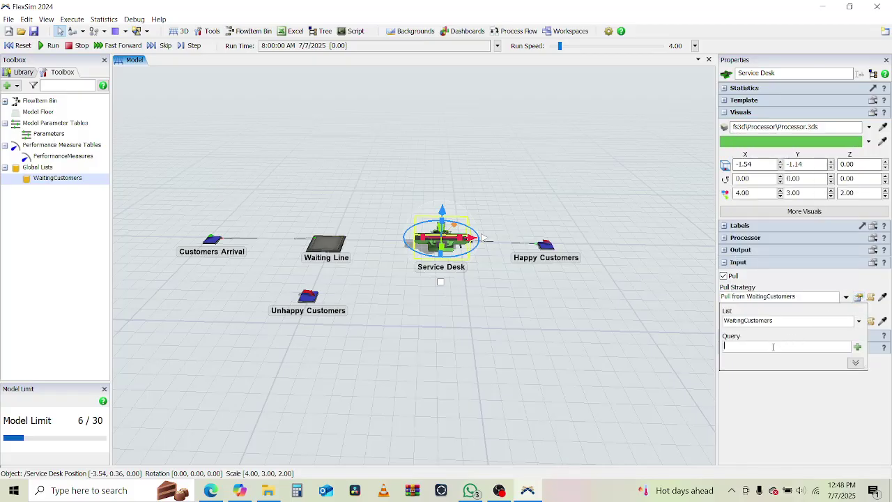
click(858, 347)
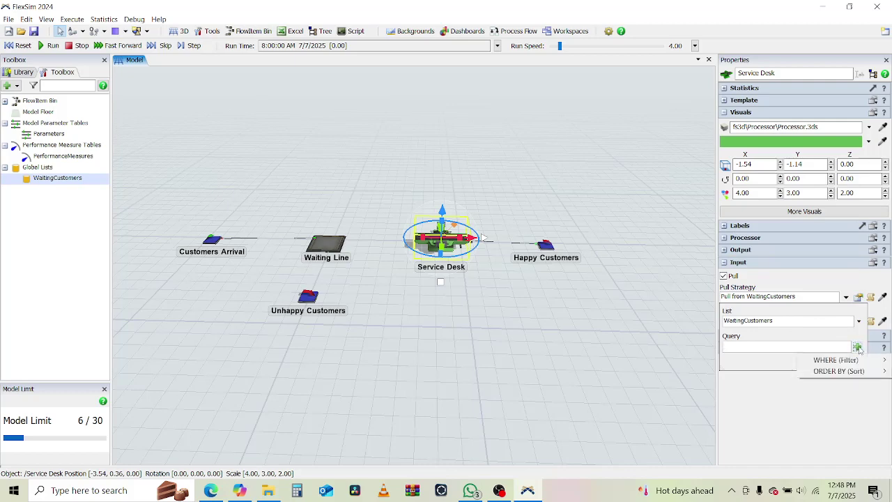
mouse_move(838, 370)
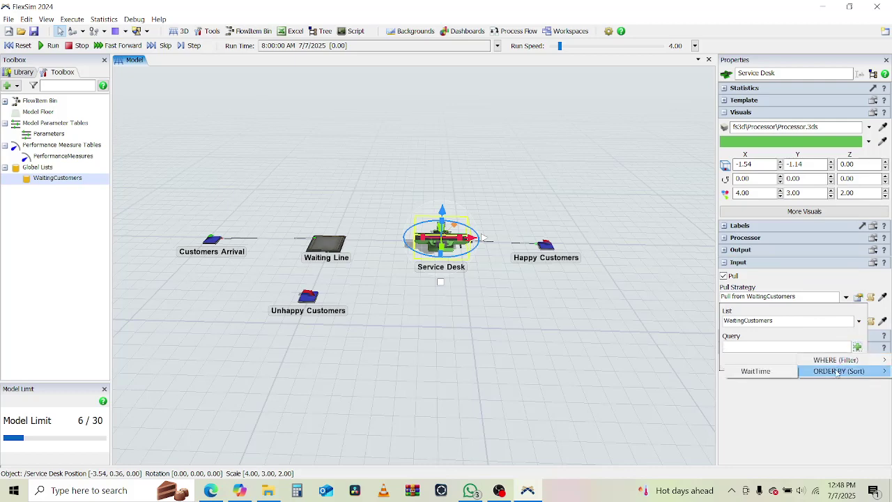
click(776, 373)
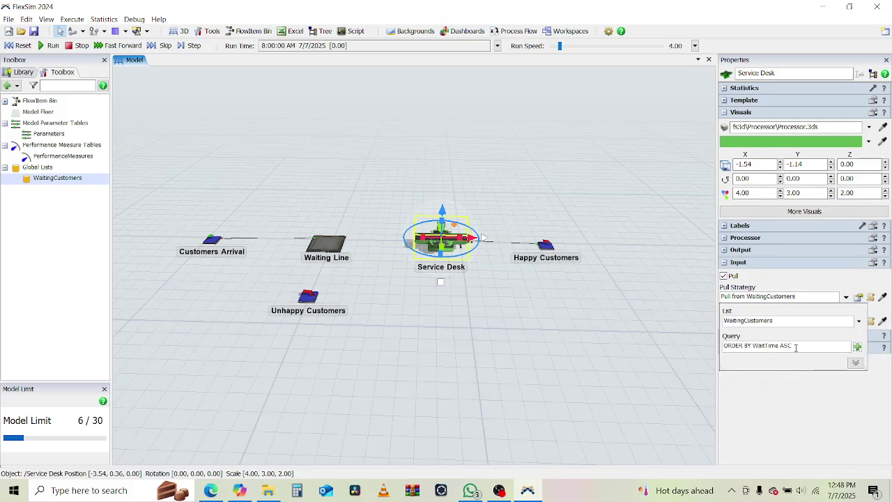
- Check the tutorial's query instruction and change the Service Desk's query in FlexSim to ORDER BY WaitTime DESC
click(211, 490)
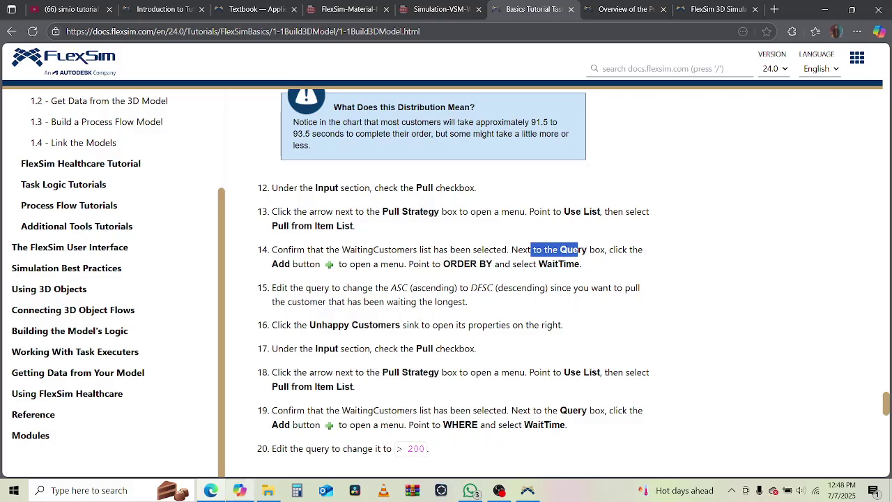
key(alt+Tab)
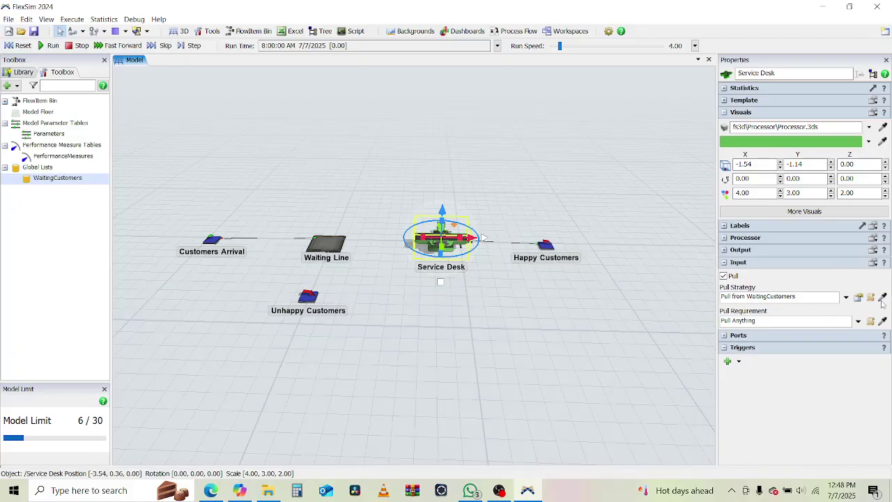
click(857, 298)
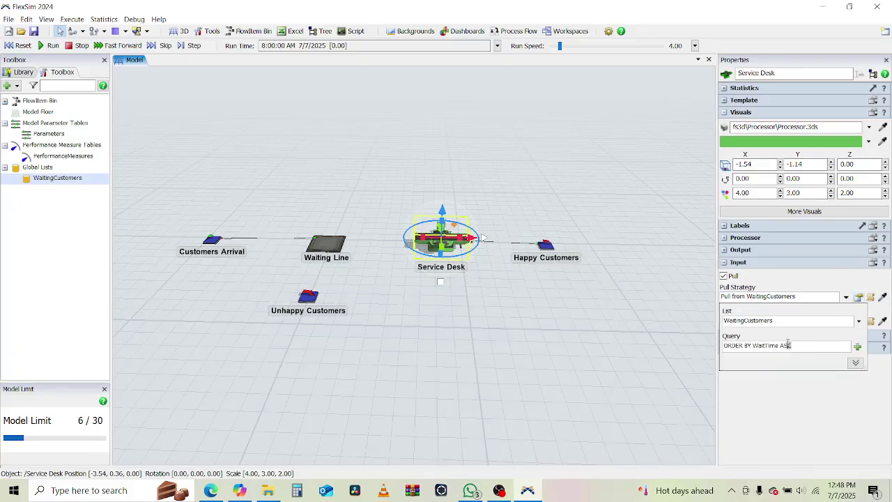
text(DESC)
click(732, 371)
- Glance at the tutorial and review the query in the Service Desk's Pull Strategy parameters in FlexSim
click(206, 491)
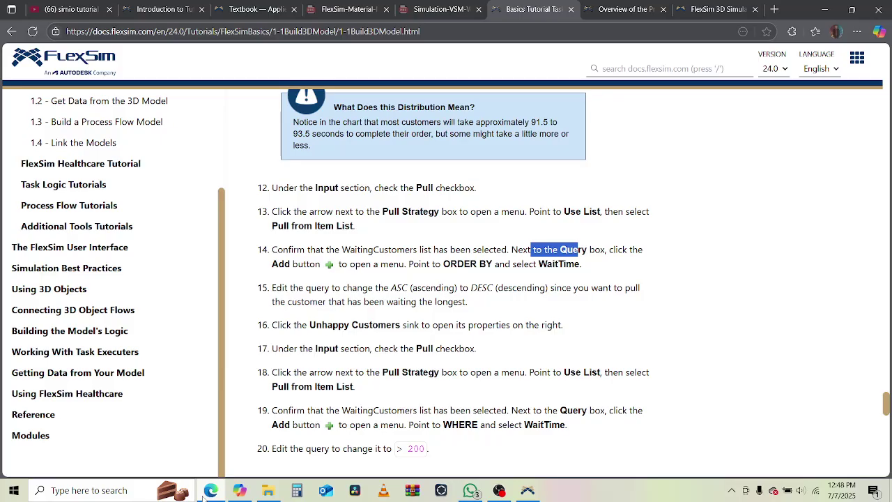
click(205, 492)
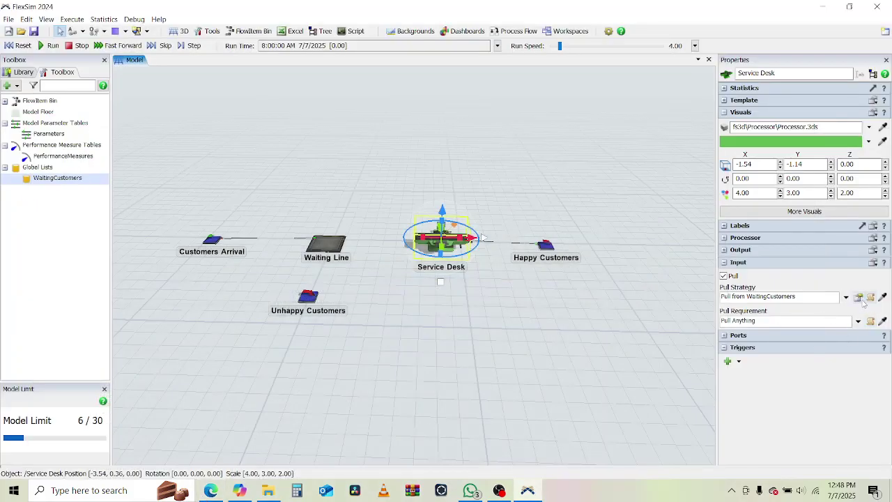
click(857, 298)
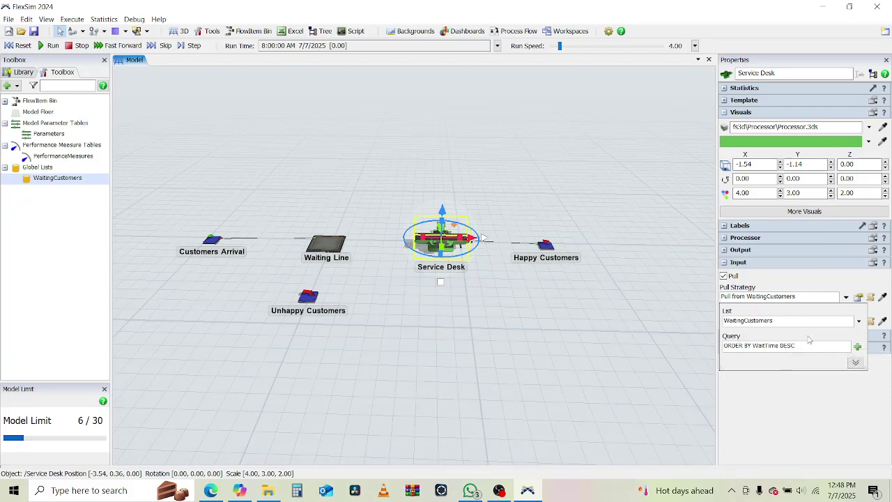
click(769, 392)
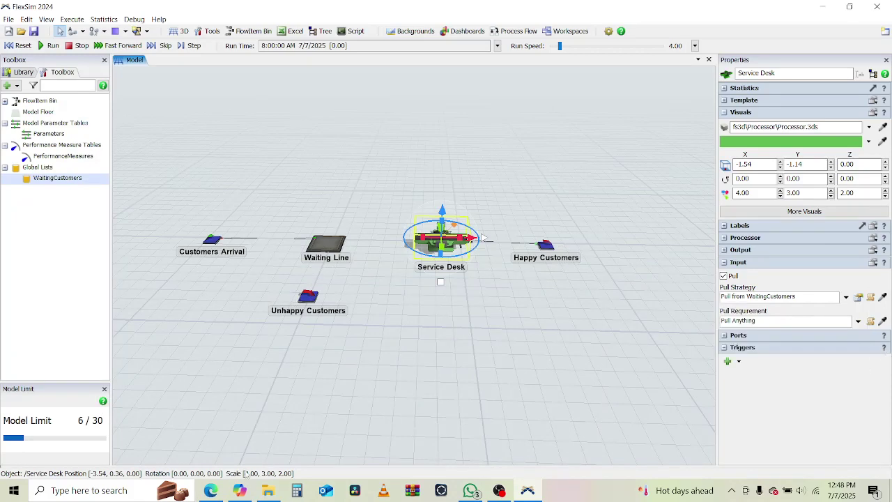
- Switch to the tutorial and read the instructions on sorting by WaitTime and changing the order from ASC to DESC
click(210, 490)
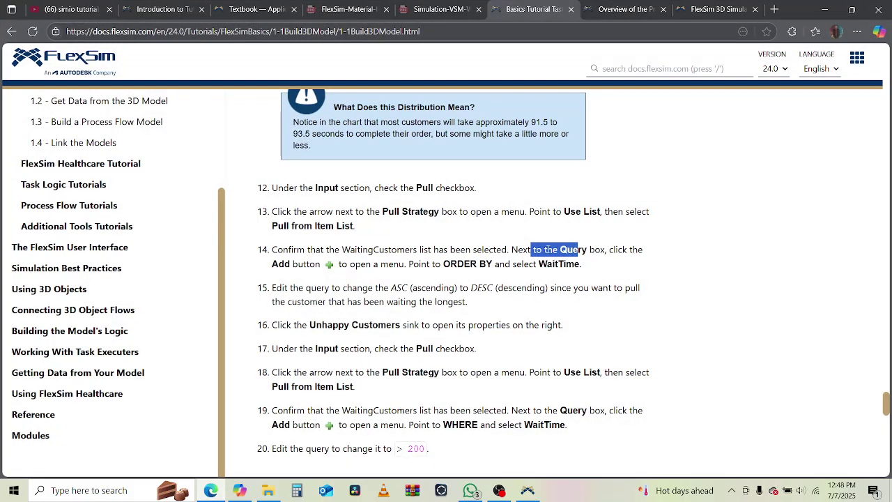
drag(569, 266, 508, 267)
drag(290, 288, 573, 301)
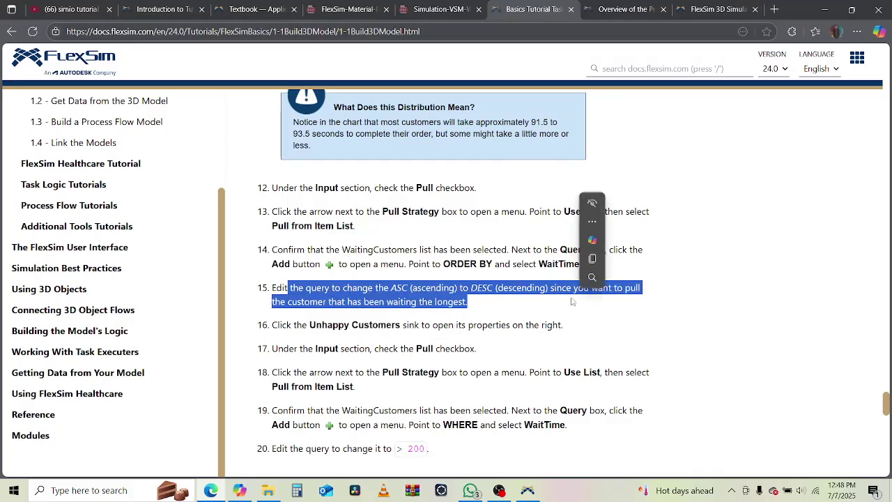
- Read the tutorial's description of how the Unhappy Customers sink should pull and remove long-waiting customers from the WaitingCustomers list
drag(272, 324, 566, 331)
scroll(333, 370, down, 1)
scroll(333, 369, up, 15)
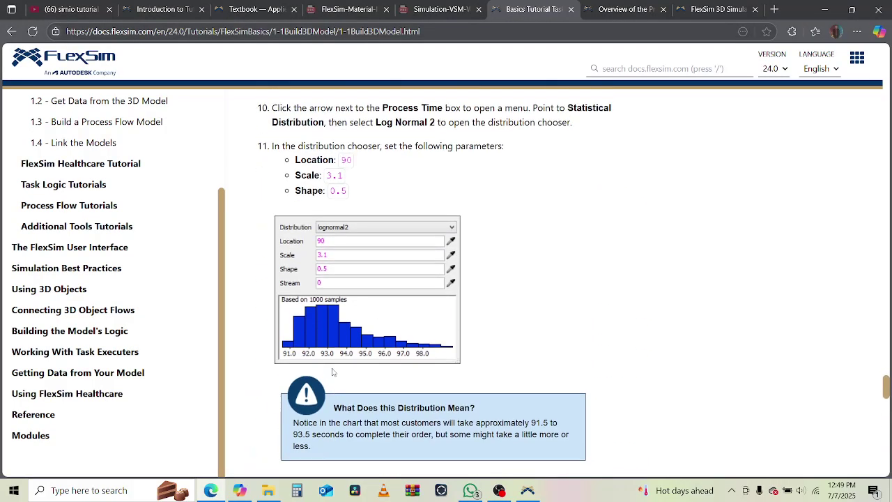
scroll(333, 369, up, 3)
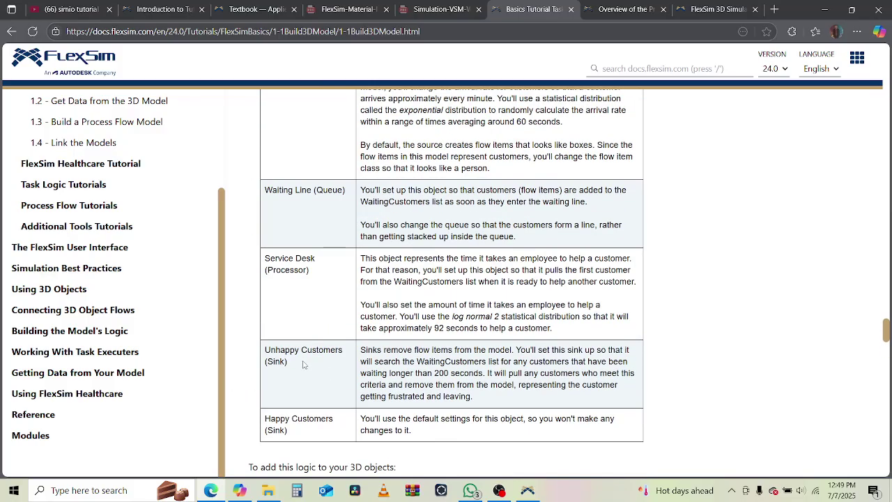
scroll(366, 368, down, 2)
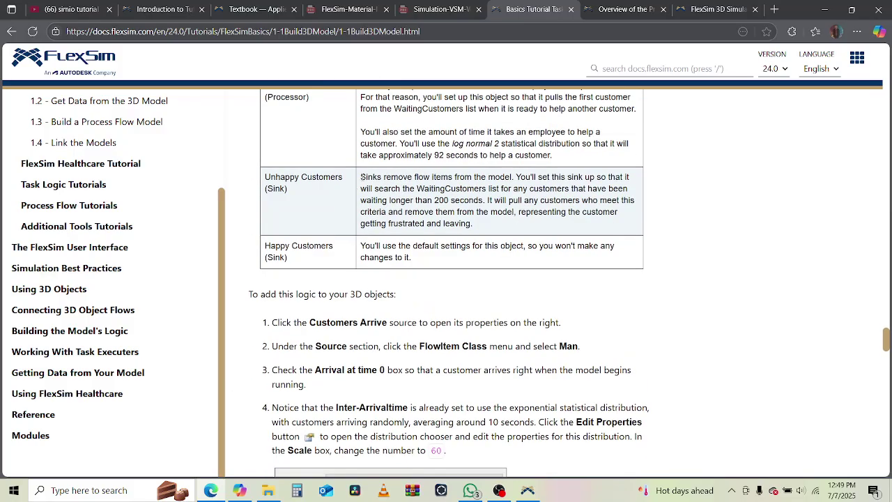
drag(361, 177, 638, 182)
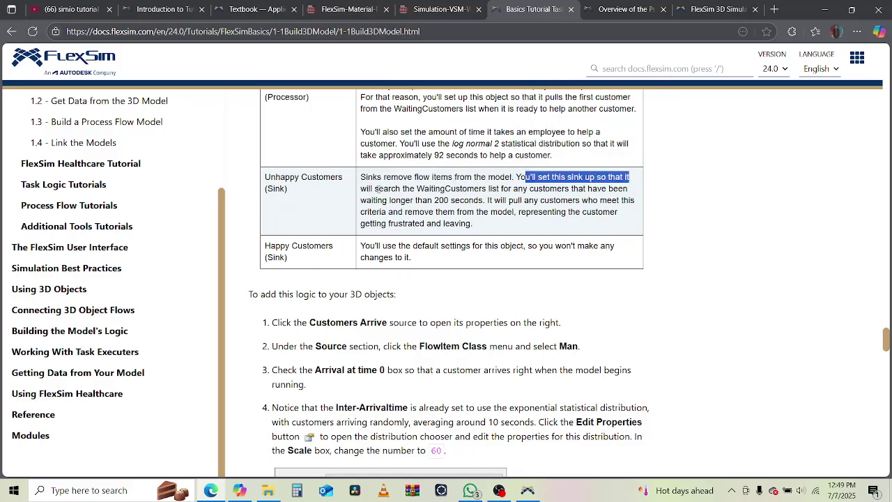
drag(377, 189, 631, 194)
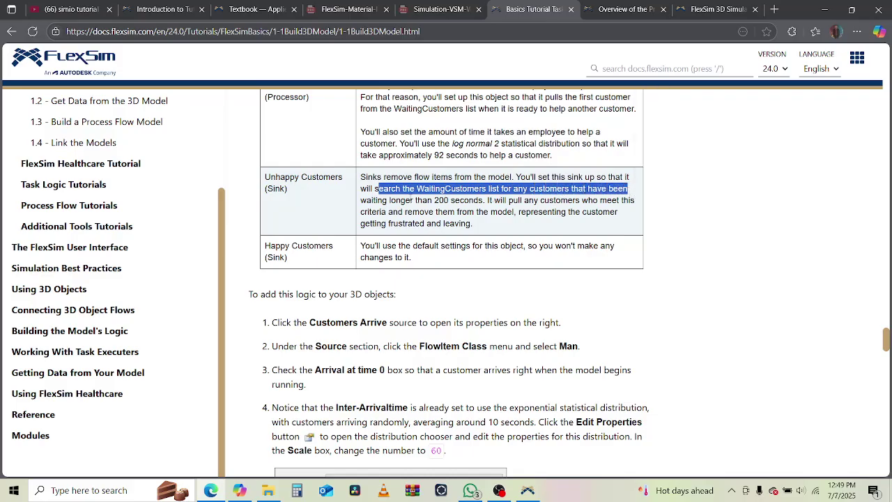
drag(493, 202, 632, 204)
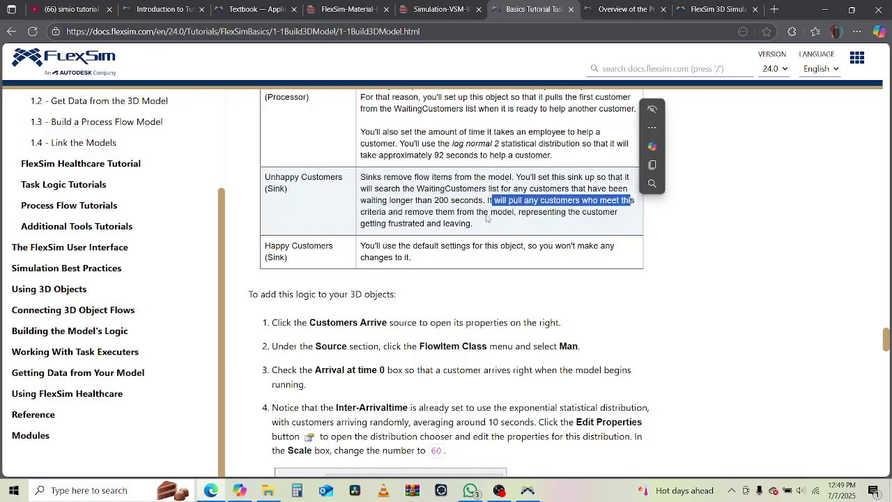
click(435, 216)
double_click(437, 215)
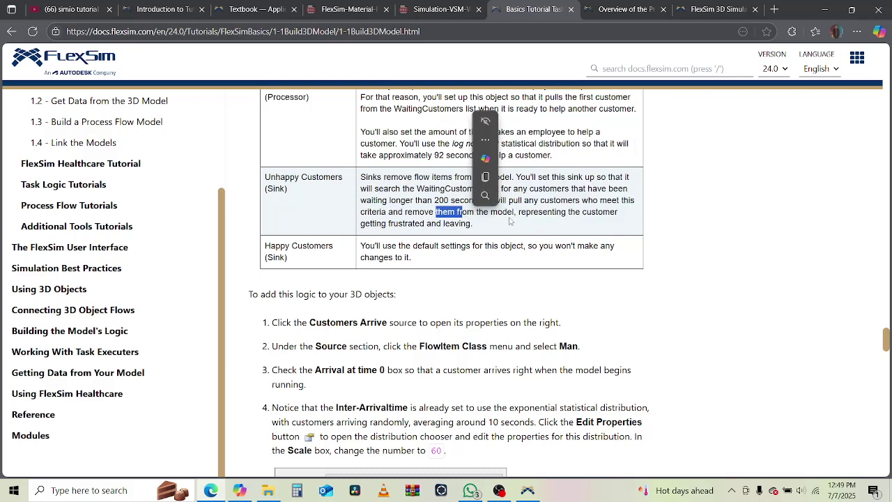
double_click(558, 214)
- Find the tutorial's Unhappy Customers instructions, switch to FlexSim and enable Pull in that sink's input settings
scroll(746, 342, down, 12)
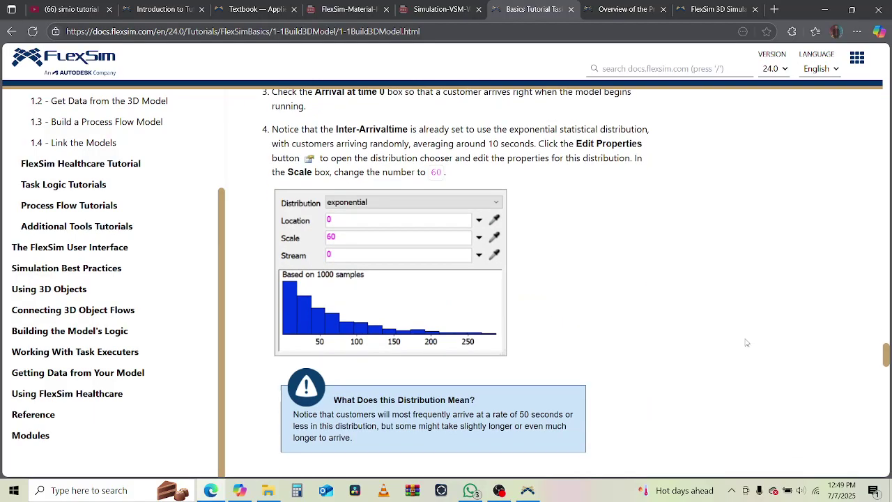
scroll(746, 342, down, 3)
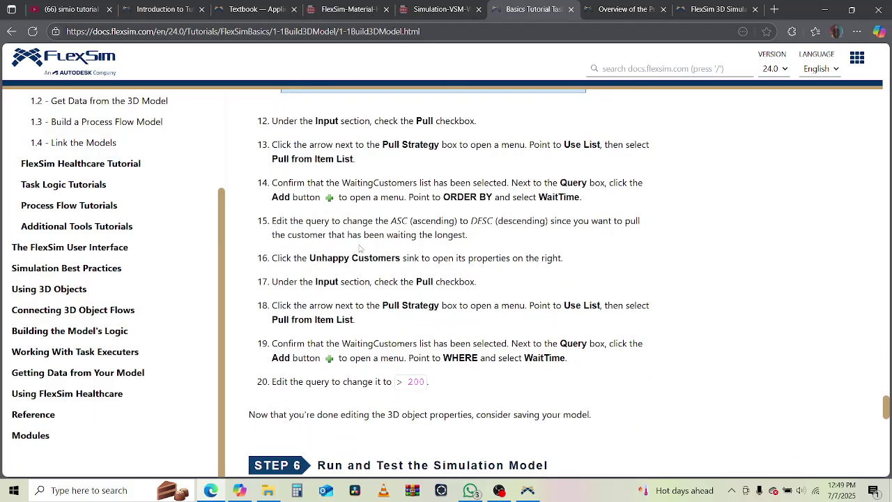
drag(269, 259, 491, 263)
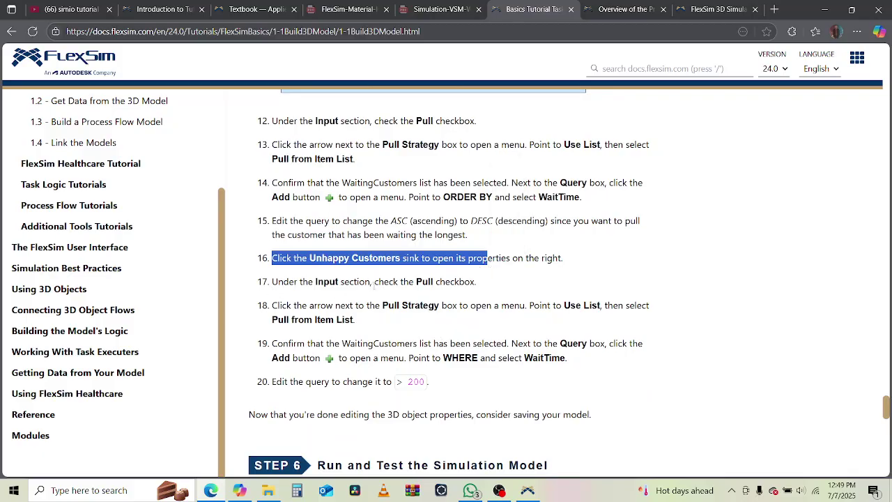
click(528, 489)
click(323, 307)
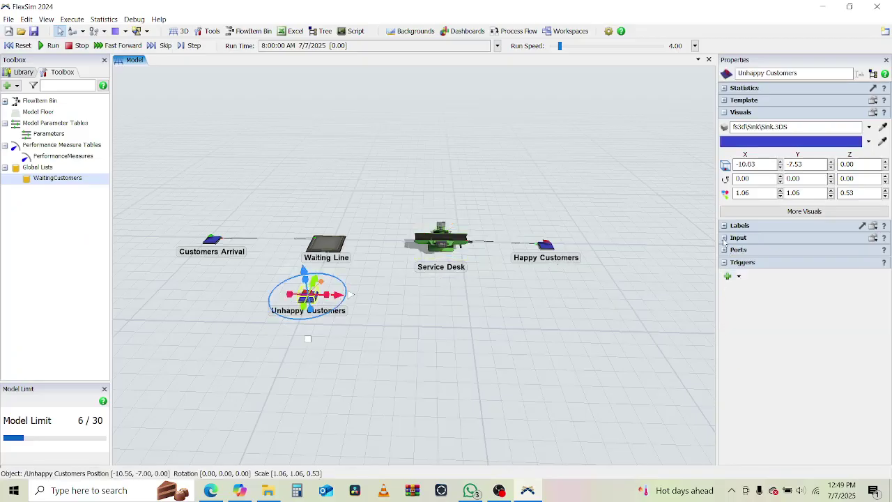
click(730, 238)
click(723, 252)
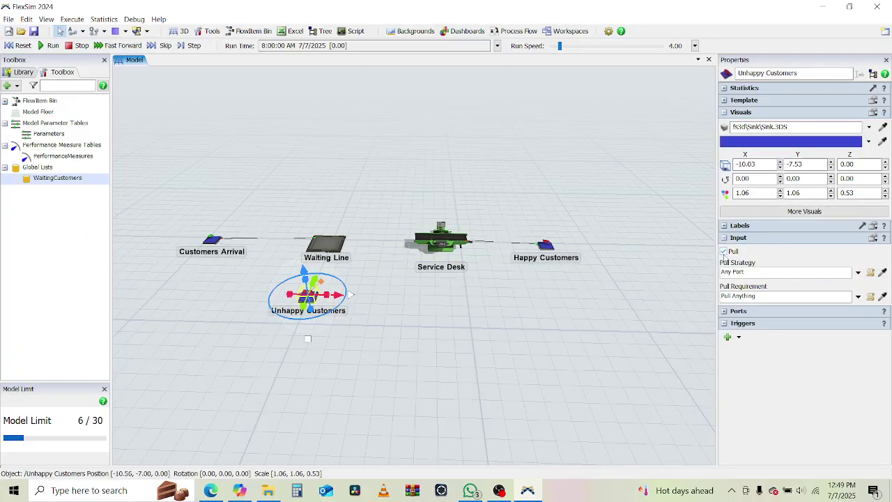
- Check the tutorial's pull strategy instruction and set the Unhappy Customers sink in FlexSim to Pull from Item List
click(203, 492)
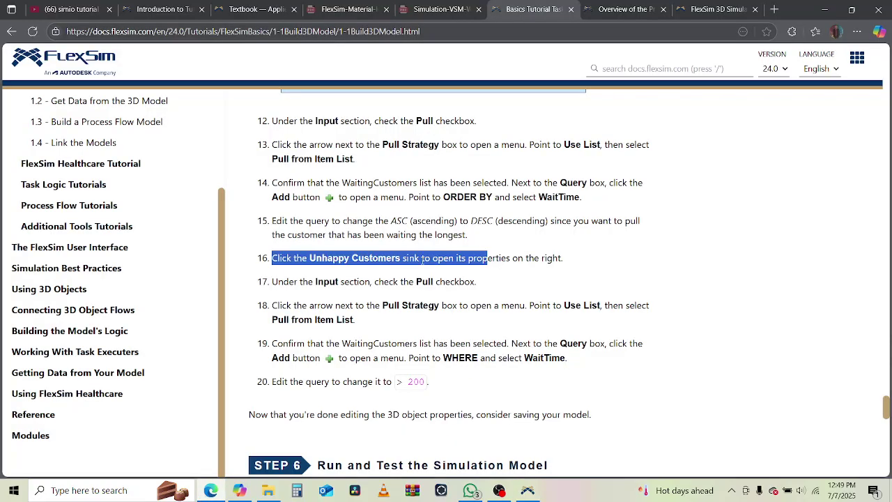
drag(287, 307, 593, 307)
click(527, 491)
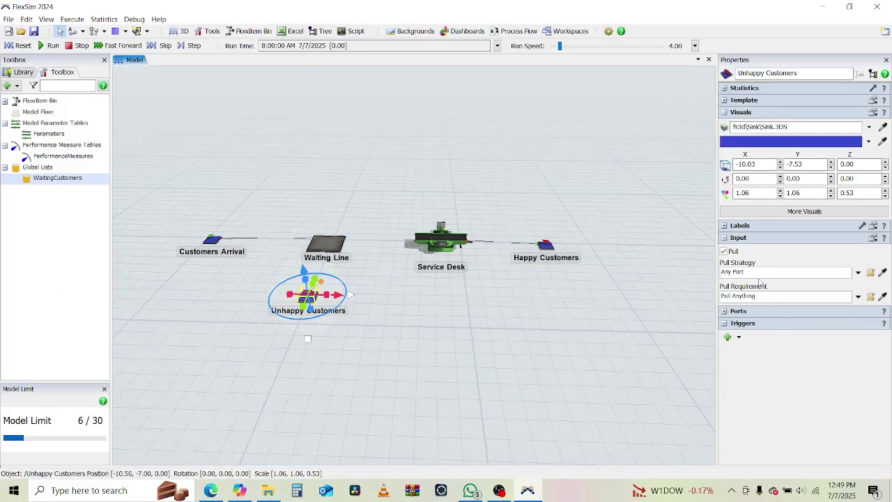
click(858, 274)
mouse_move(801, 371)
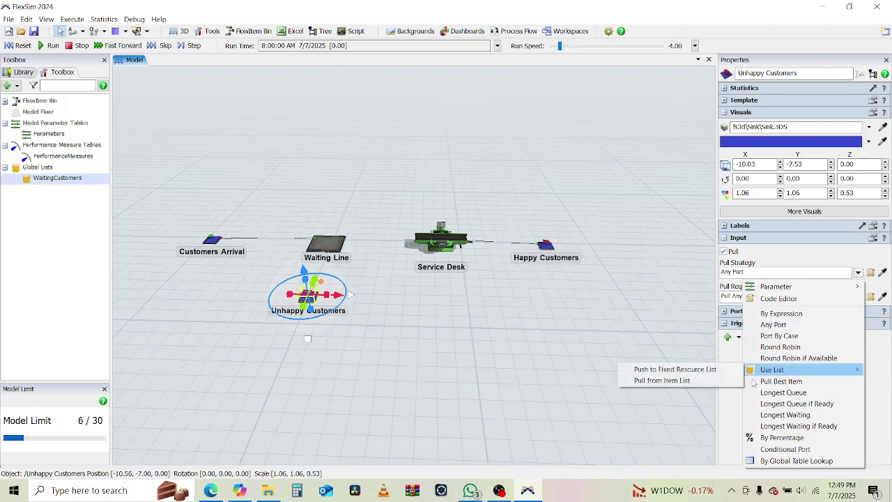
click(707, 382)
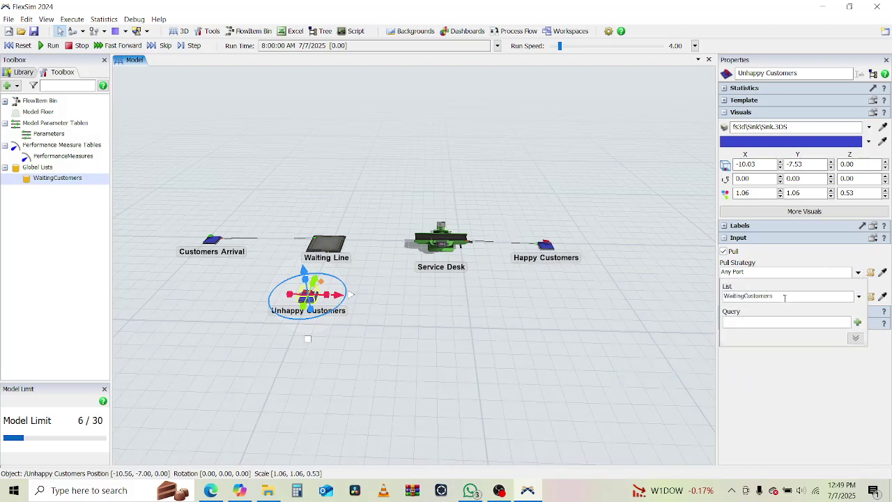
- Read the tutorial's query instruction and add a WHERE WaitTime filter to the Unhappy Customers pull query in FlexSim
click(211, 490)
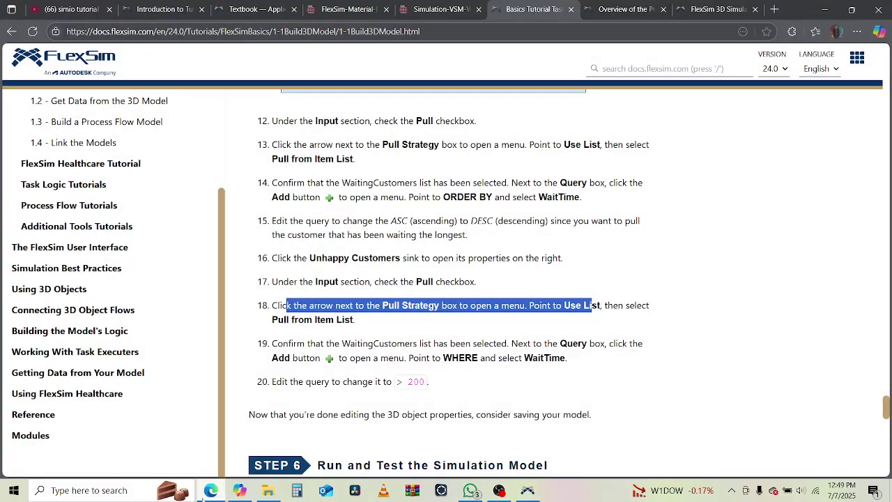
drag(288, 343, 600, 344)
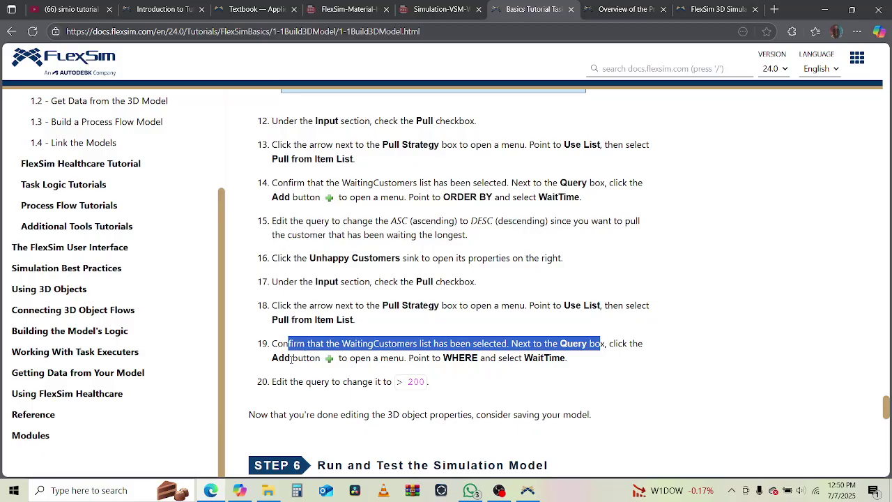
drag(291, 359, 421, 362)
click(468, 361)
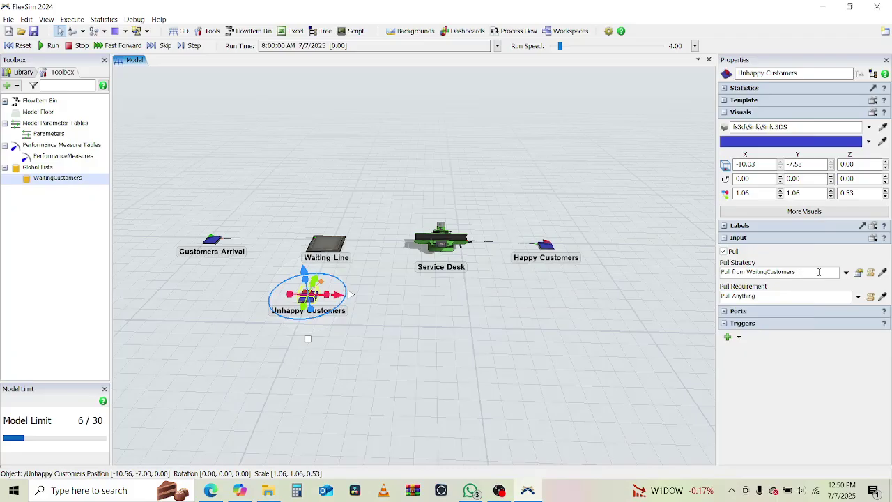
click(858, 272)
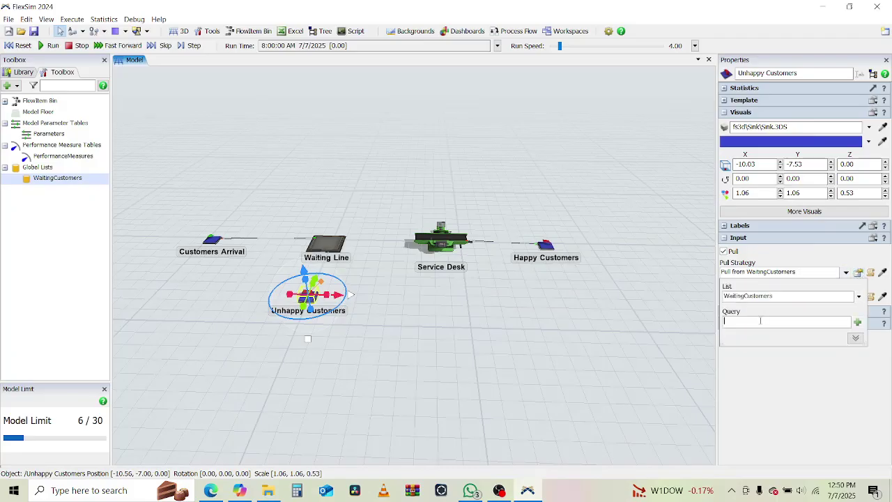
click(858, 323)
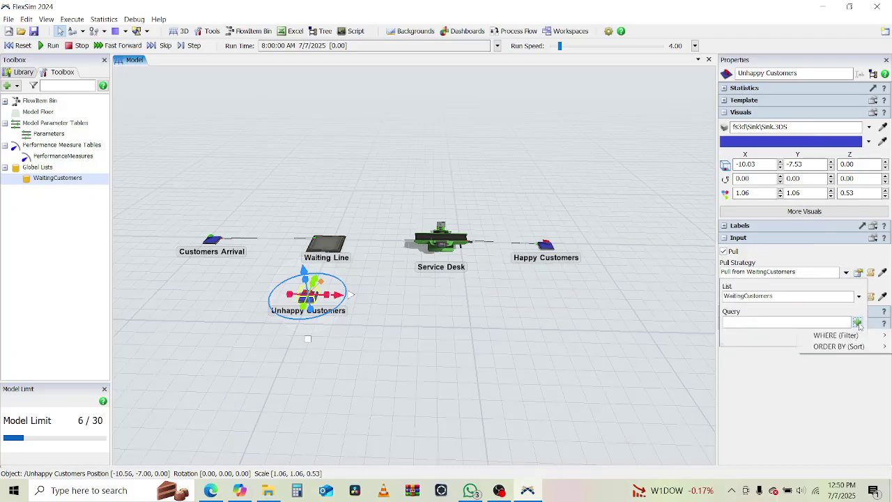
mouse_move(836, 335)
click(784, 335)
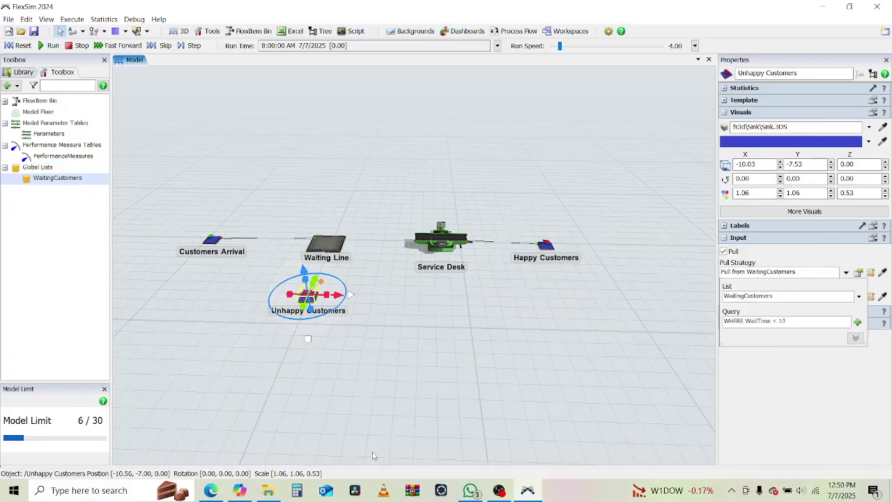
- Change the Unhappy Customers pull query to WHERE WaitTime > 200
drag(786, 321, 772, 321)
key(BackSpace)
text(>)
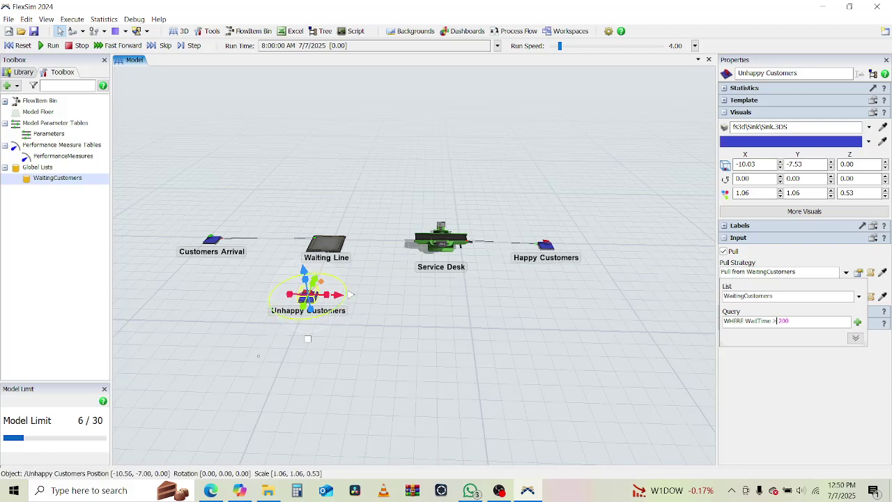
- Switch to the tutorial, read the note on saving the model and the Step 6 run instructions, and return to FlexSim
click(211, 491)
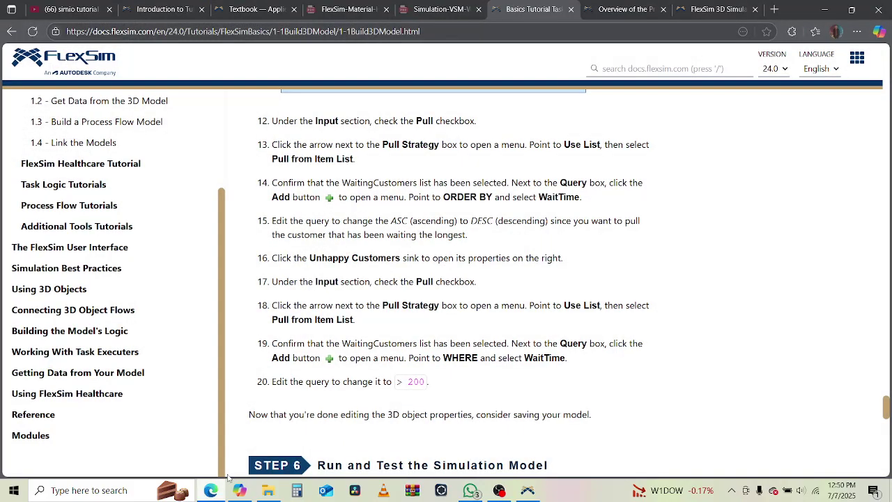
scroll(449, 385, down, 2)
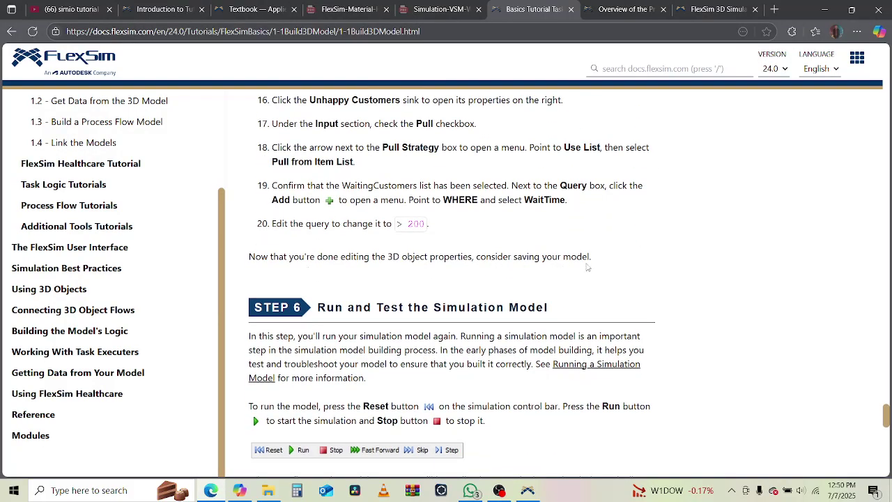
scroll(599, 267, down, 2)
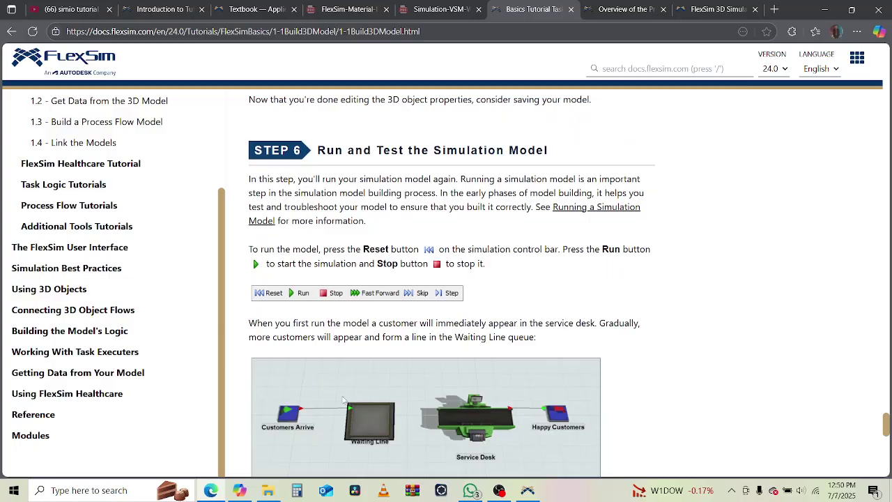
click(211, 491)
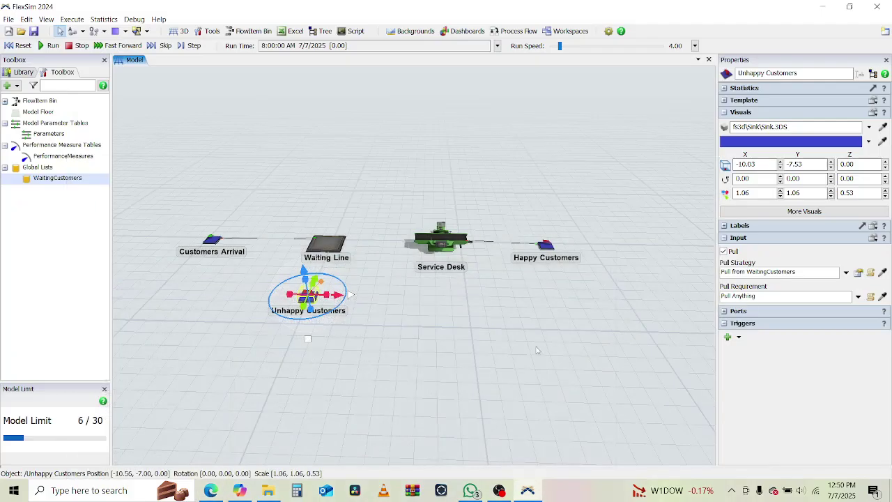
- Deselect the sink and save the model on Local Disk (E:) under the name Flex Basic Model V1
click(351, 130)
click(26, 19)
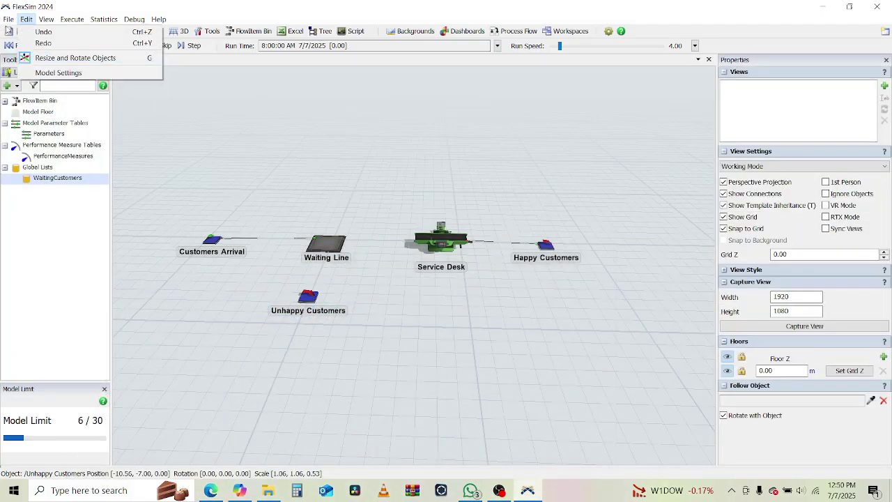
mouse_move(10, 21)
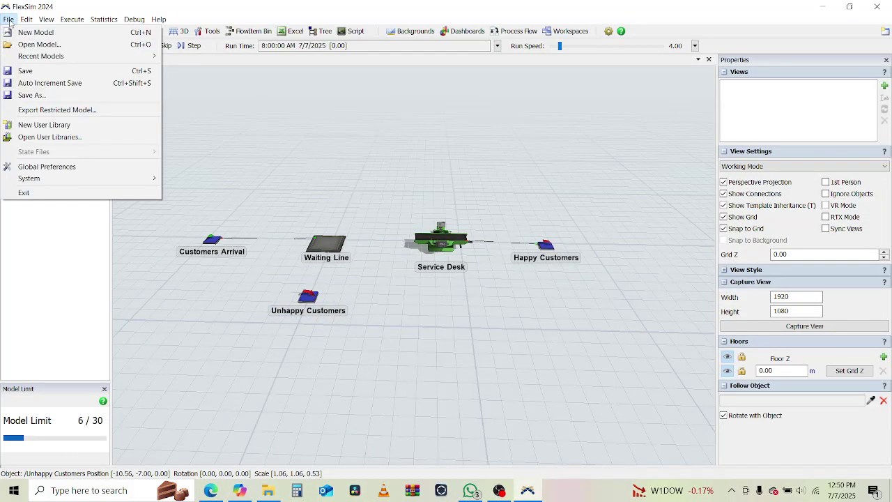
click(38, 97)
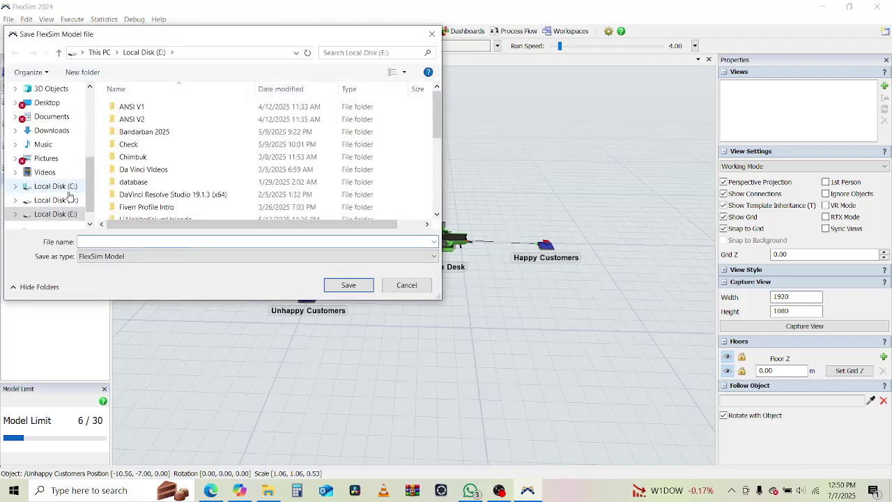
click(222, 242)
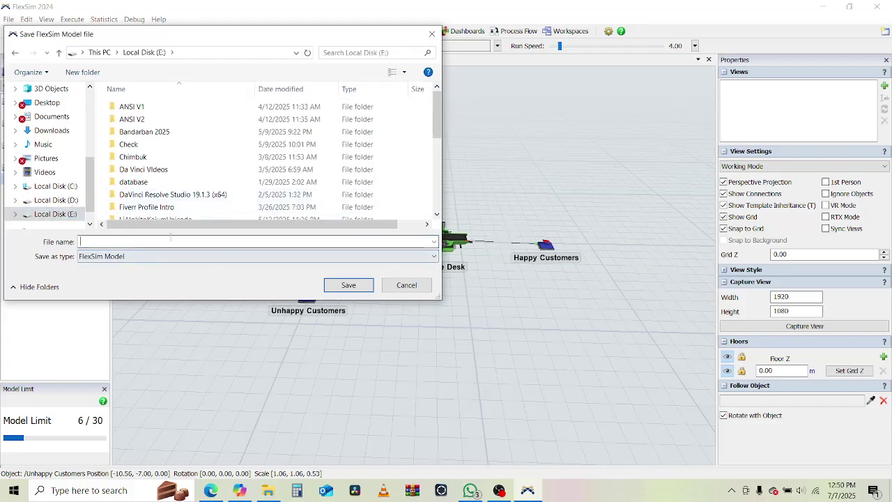
text(Flex)
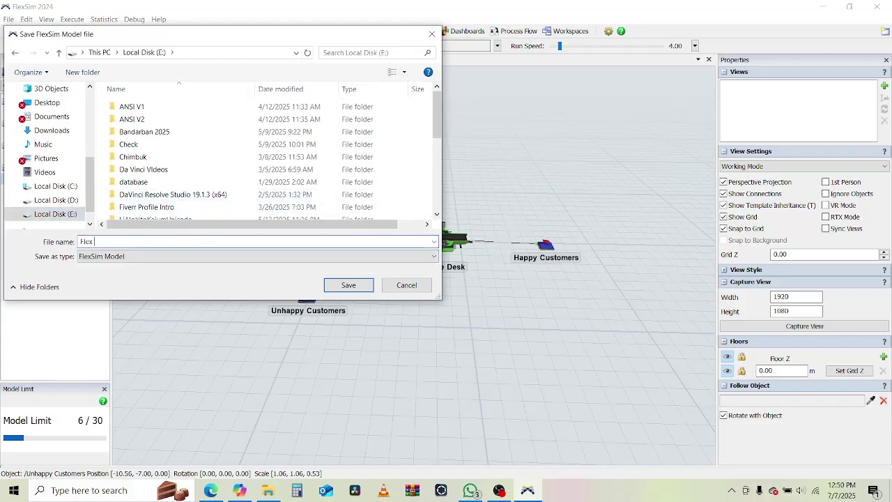
text( Basic Model V1)
key(Return)
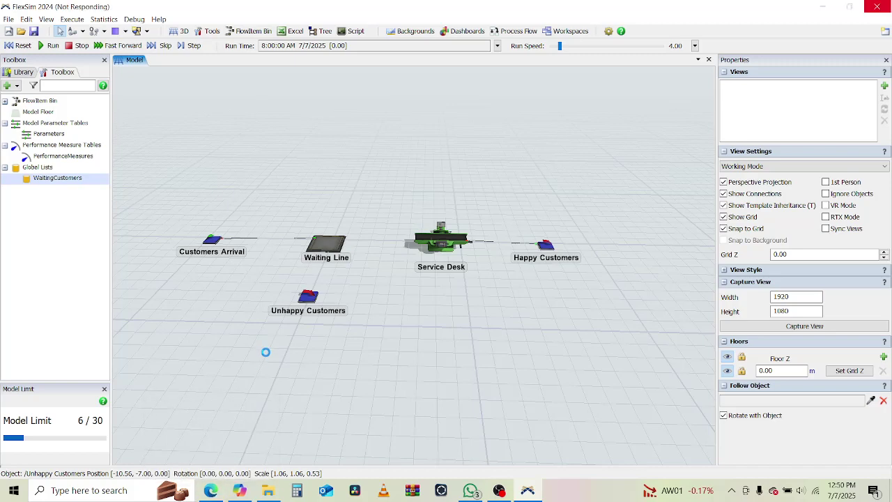
- Switch to the tutorial and read Step 6 on running the model and changing its speed and stop time
click(210, 490)
scroll(732, 280, down, 1)
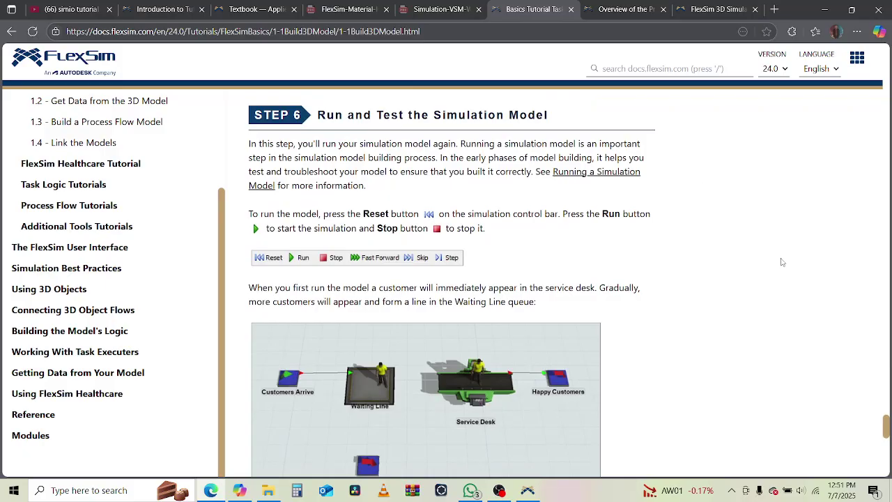
scroll(781, 262, down, 10)
scroll(781, 262, up, 5)
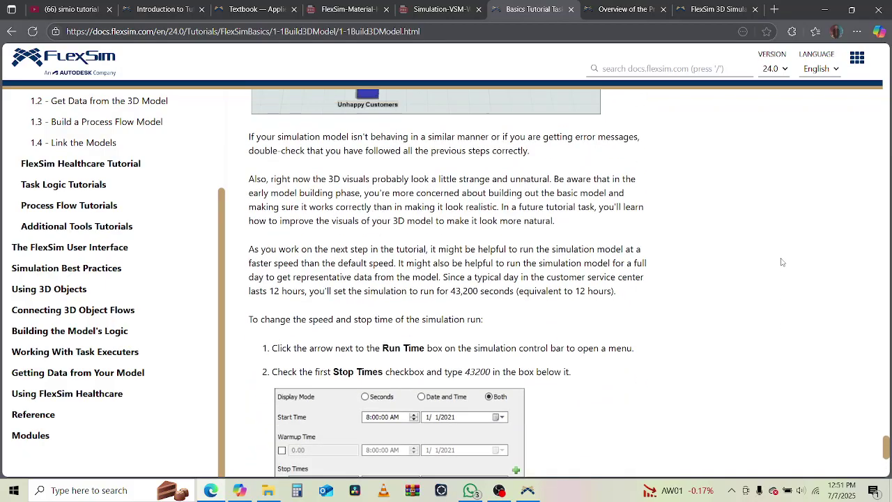
- Read the tutorial's Step 6 introduction on testing the simulation model and its reset, run and stop instructions
scroll(781, 262, up, 13)
scroll(781, 262, down, 2)
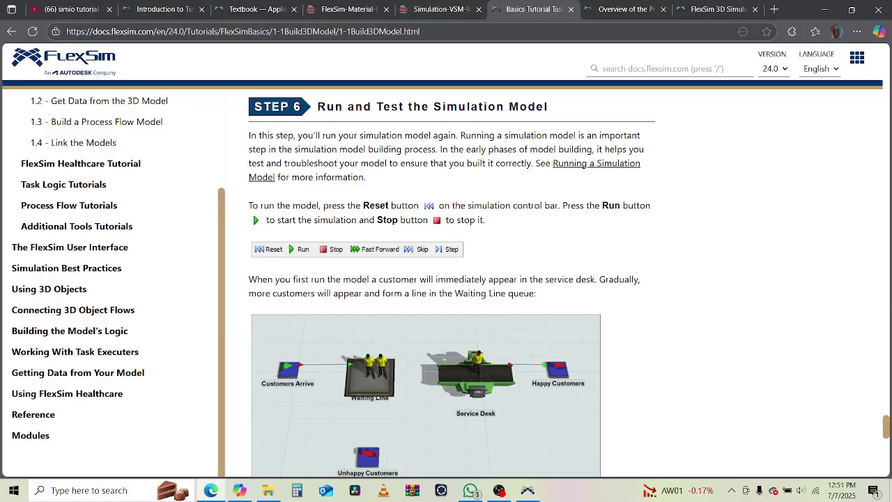
drag(417, 136, 454, 137)
drag(511, 135, 638, 135)
drag(293, 149, 591, 150)
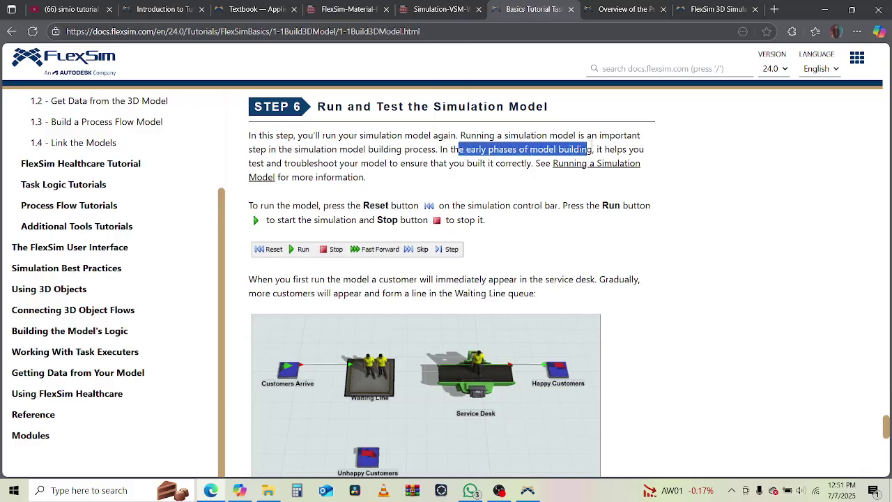
drag(265, 163, 484, 169)
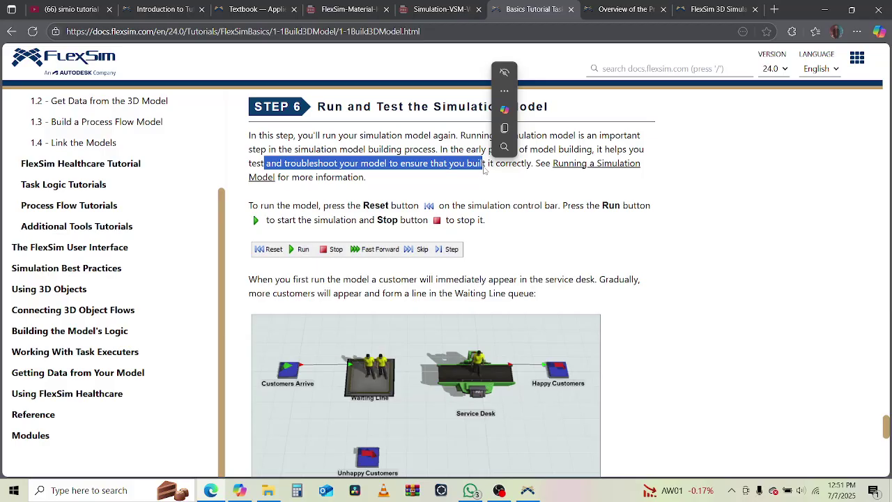
drag(316, 178, 357, 179)
drag(292, 206, 312, 206)
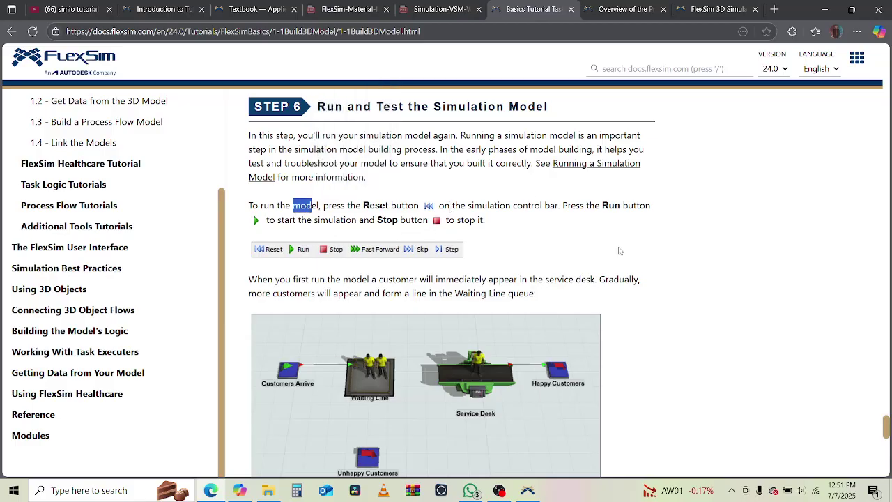
scroll(619, 250, down, 1)
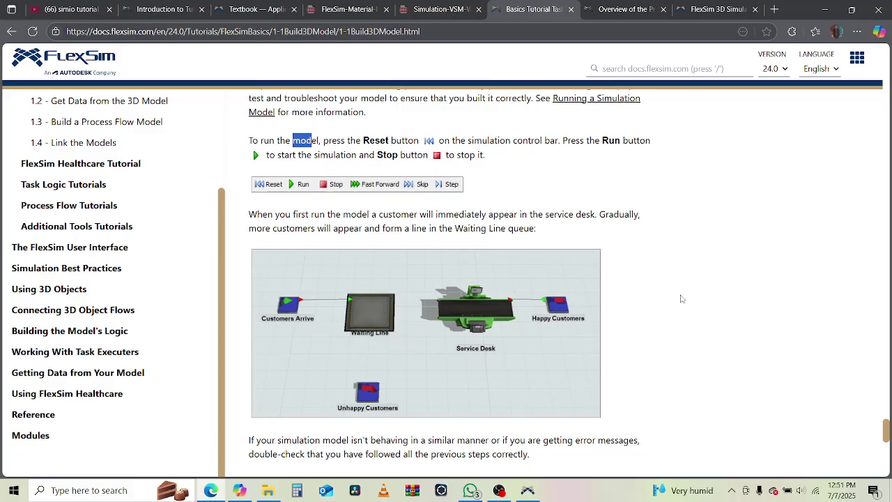
- Switch to FlexSim, run the model while viewing the Waiting Line and Service Desk from another angle, and stop it
click(528, 489)
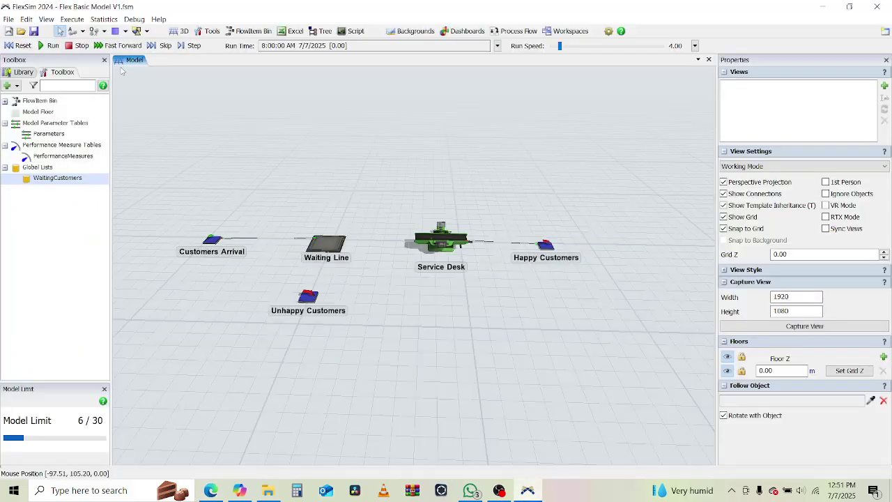
click(48, 46)
scroll(442, 334, up, 2)
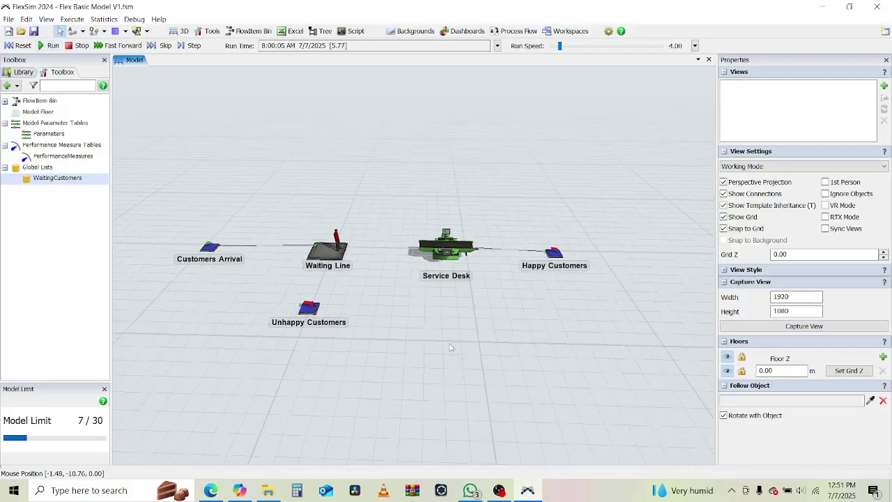
mouse_move(454, 352)
right_down()
mouse_move(459, 360)
mouse_move(431, 358)
mouse_move(462, 357)
right_up()
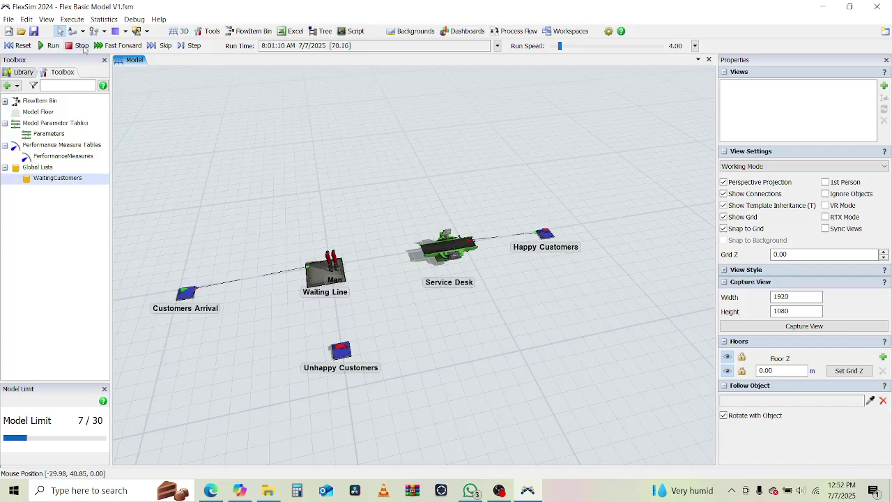
- Switch to the tutorial and review the logic settings for the Waiting Line queue and Service Desk processor
click(209, 491)
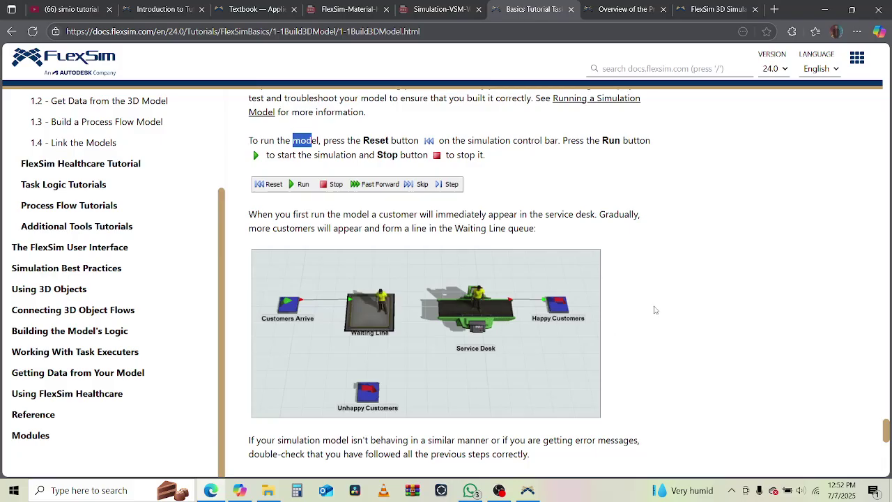
scroll(654, 310, up, 15)
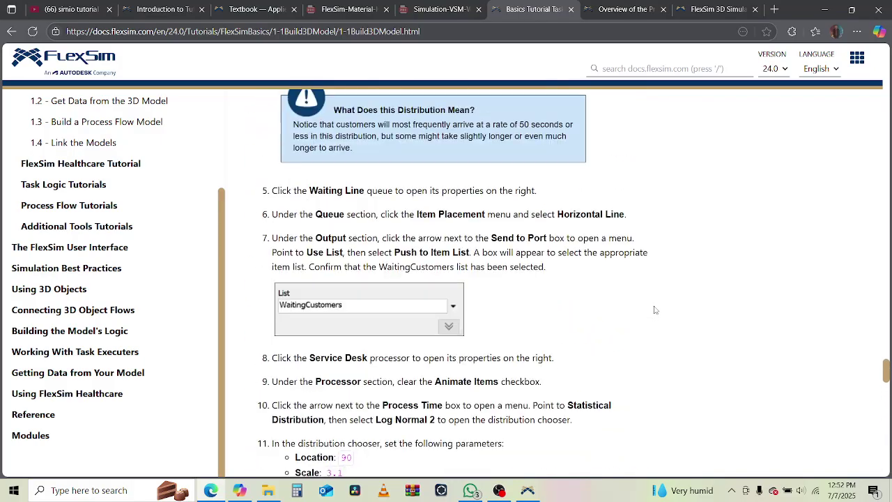
scroll(654, 309, down, 2)
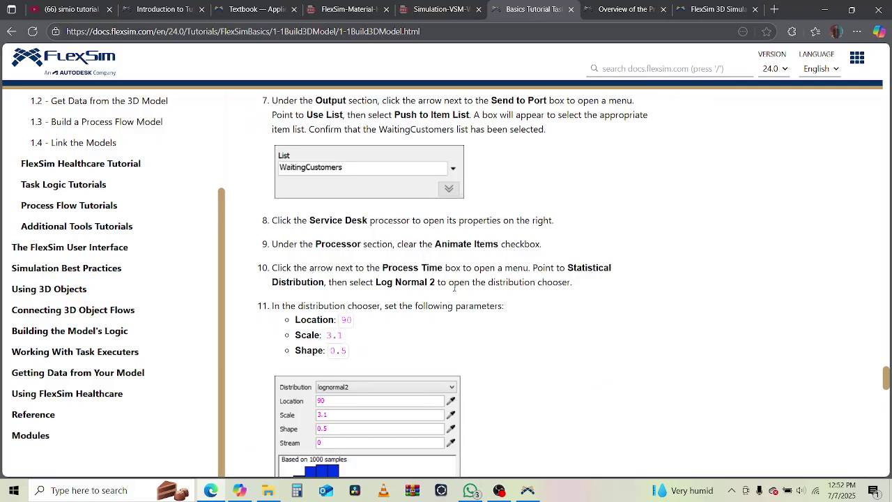
- Return to FlexSim, continue the run, and enable Animate Items for the Service Desk processor
click(527, 490)
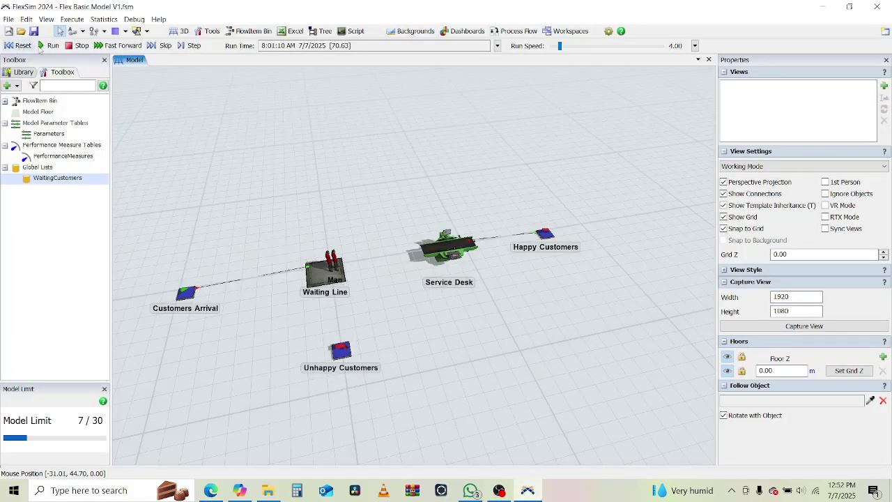
click(467, 240)
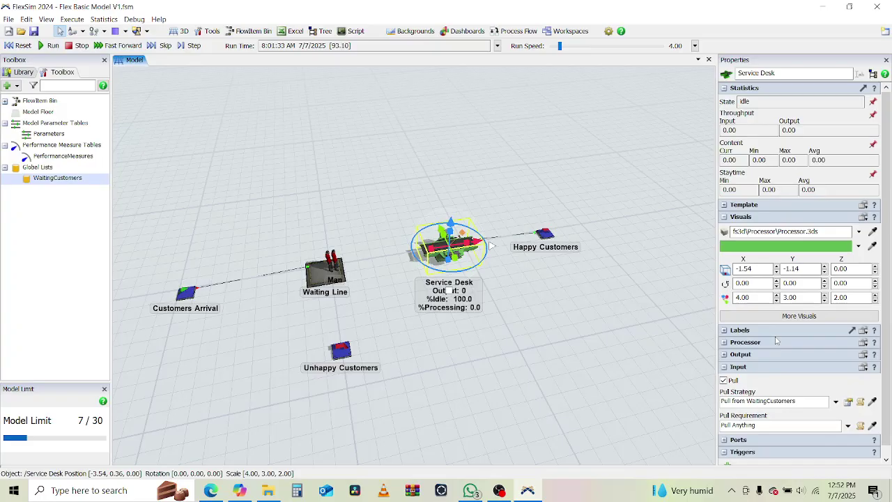
click(724, 342)
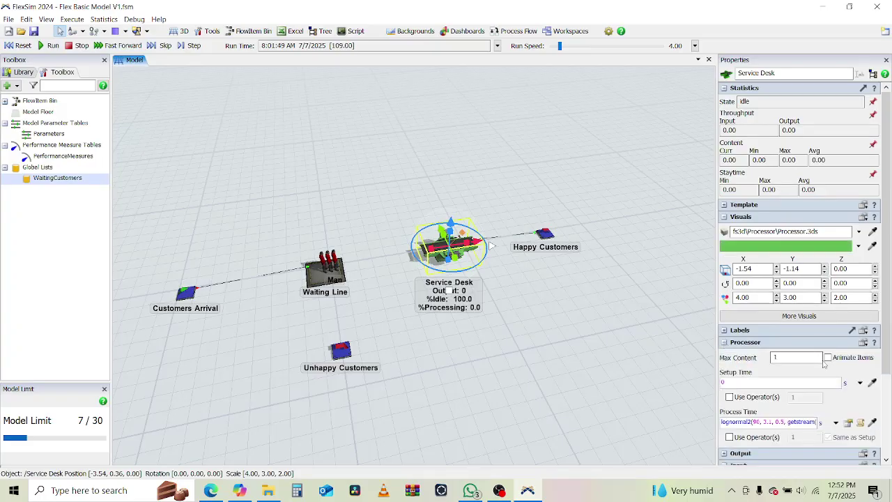
click(828, 358)
click(236, 143)
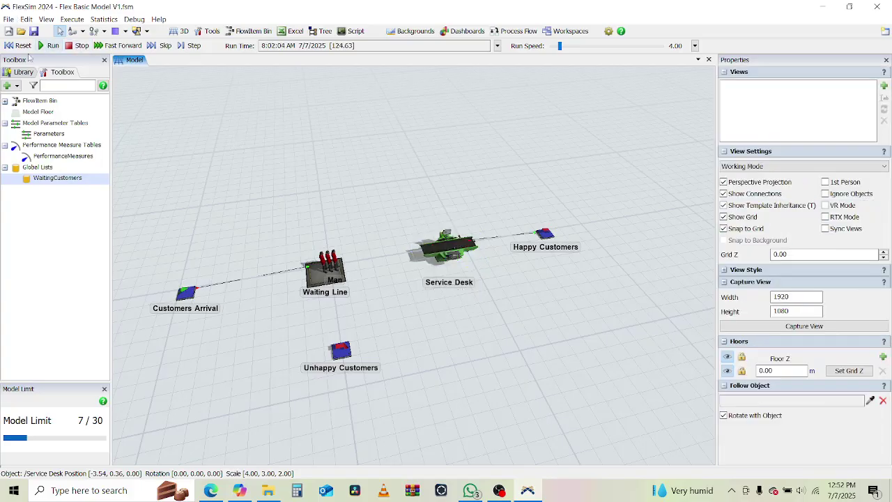
- Reset and run the model again, check the Service Desk's processor properties and customer processing, and stop the run
click(46, 50)
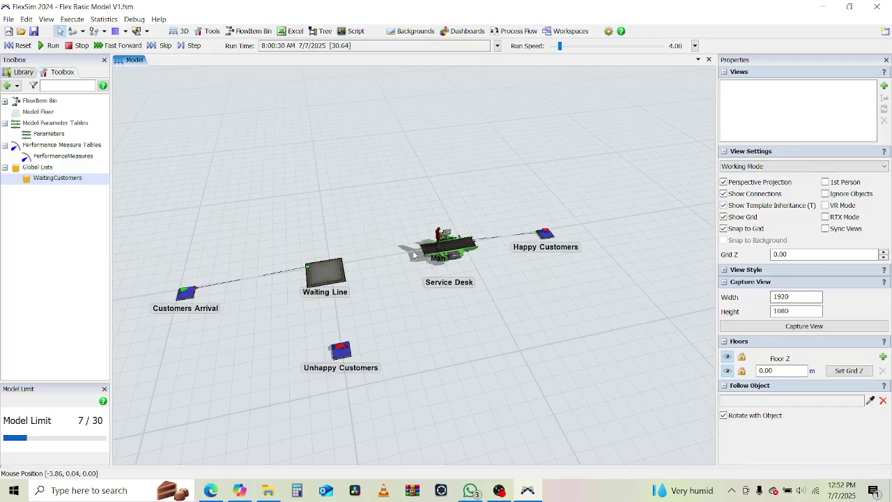
click(446, 244)
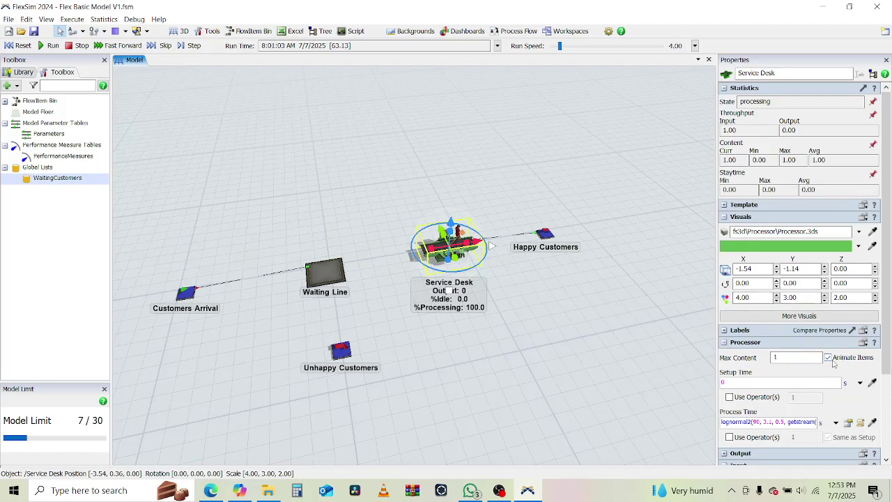
click(541, 353)
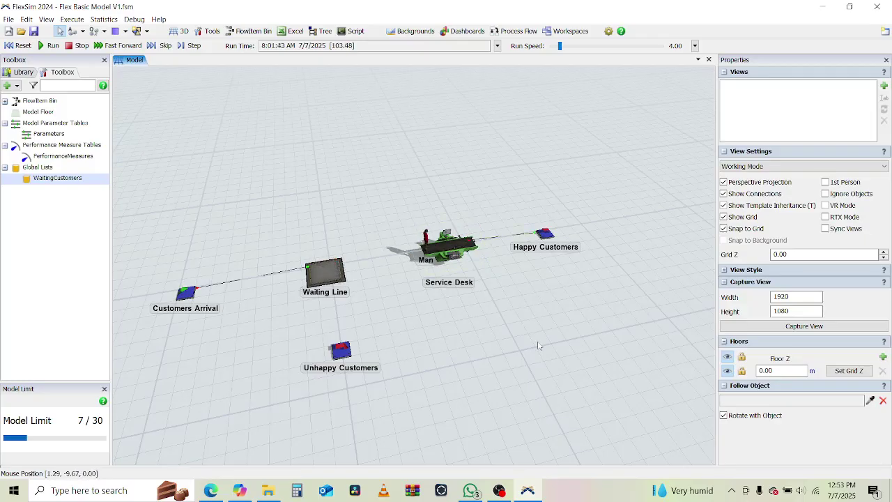
right_drag(537, 345, 518, 342)
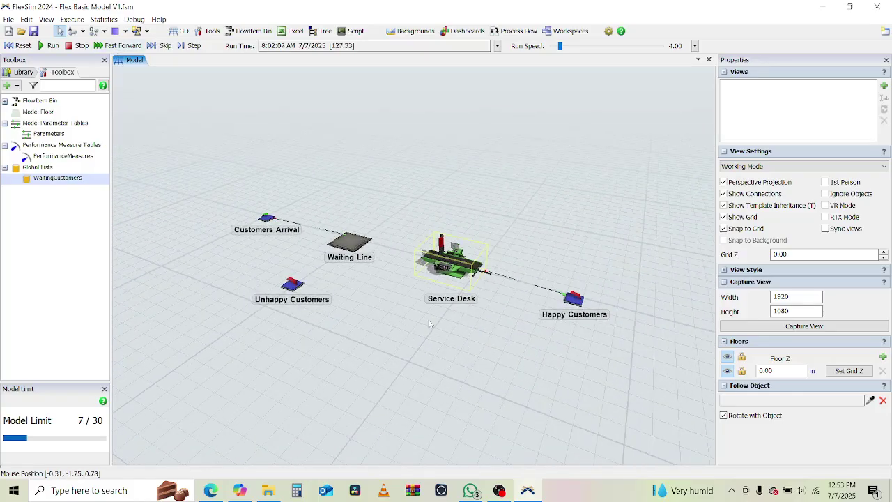
key(F8)
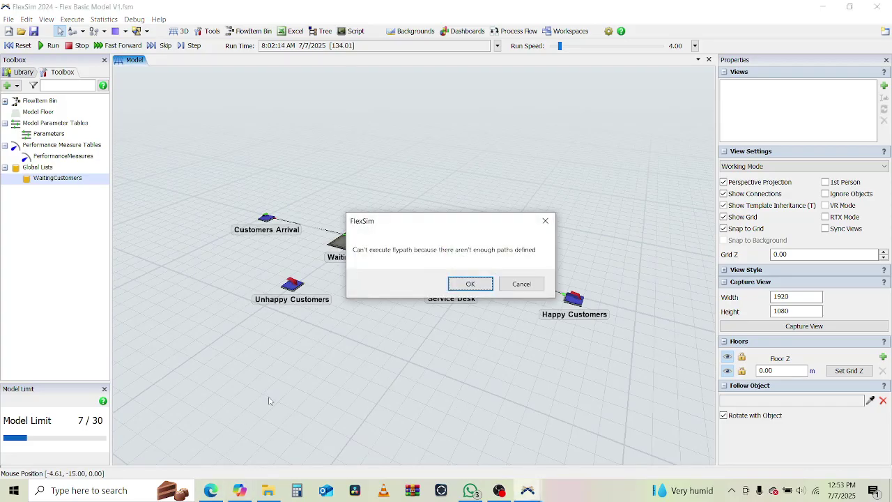
click(540, 287)
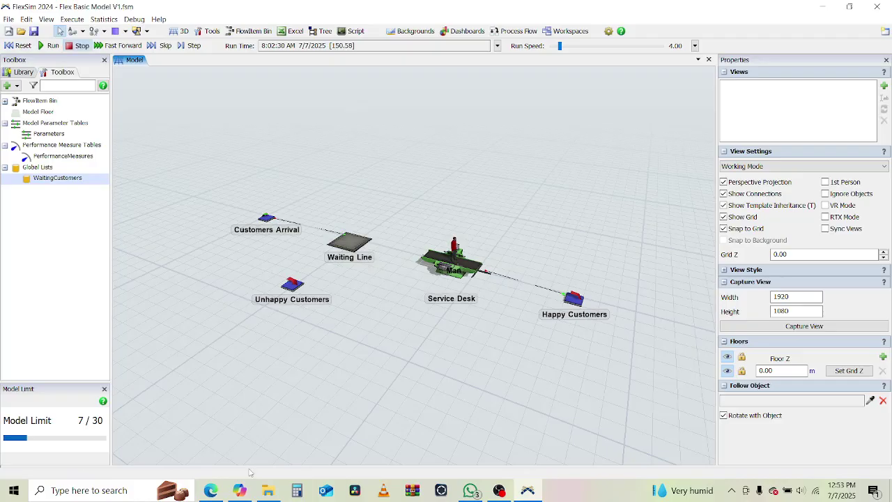
- Switch to the tutorial and read the Step 6 notes on troubleshooting model behaviour and on the 3D visuals
click(210, 492)
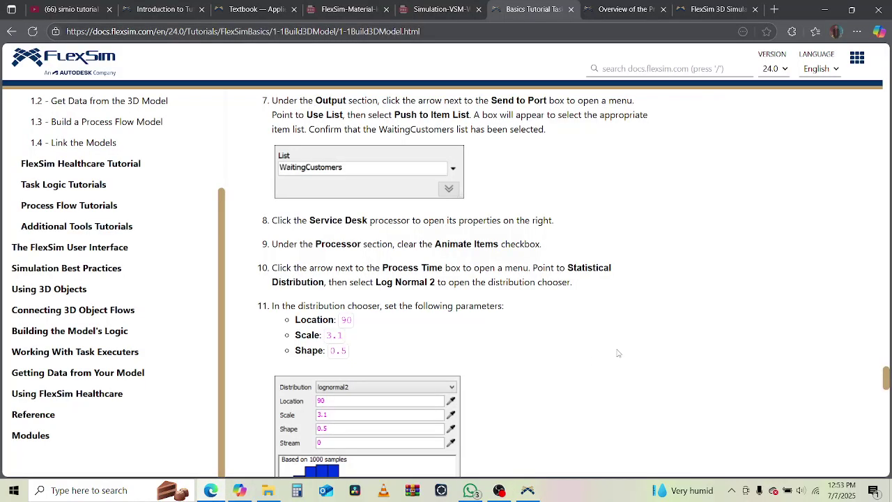
scroll(617, 353, down, 15)
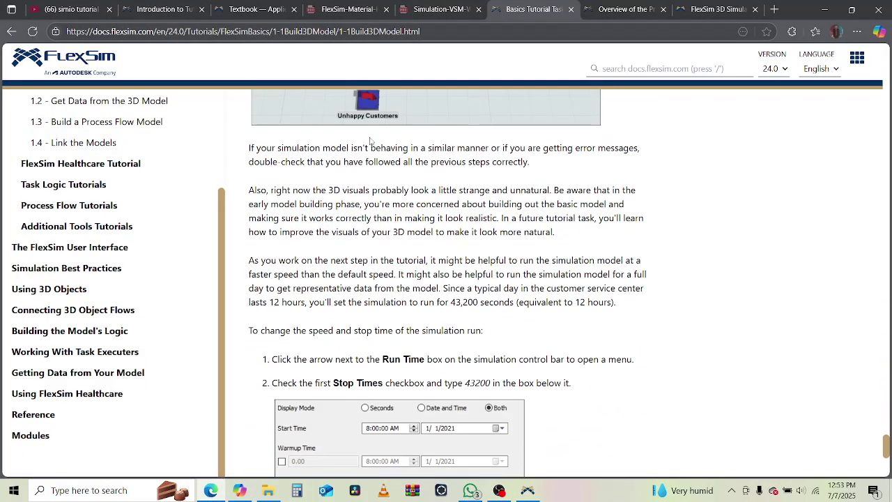
drag(335, 145, 630, 144)
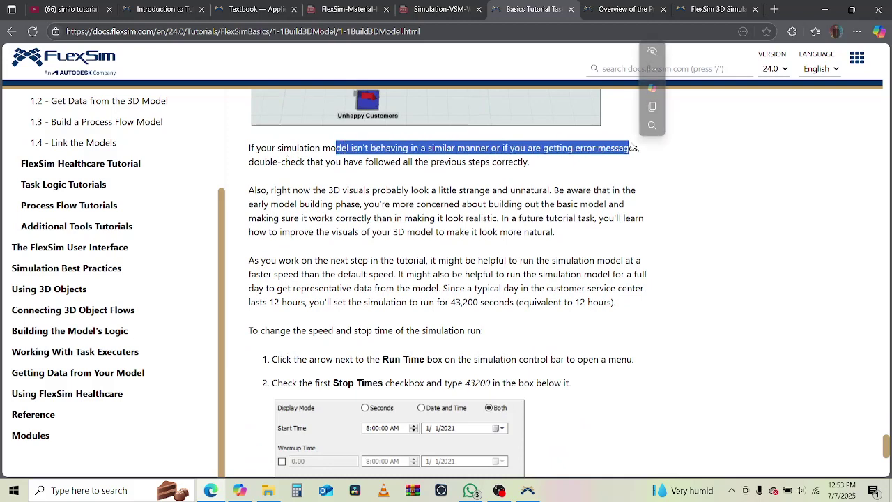
drag(326, 162, 533, 161)
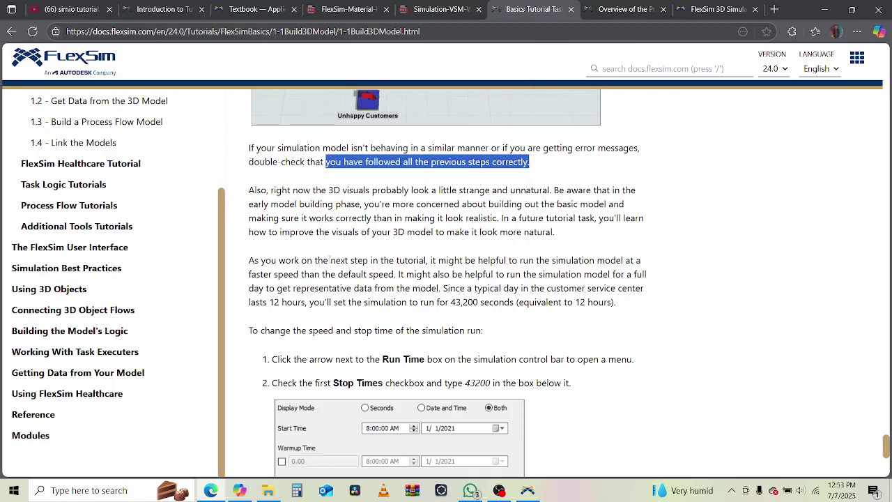
scroll(332, 212, up, 1)
drag(276, 257, 526, 251)
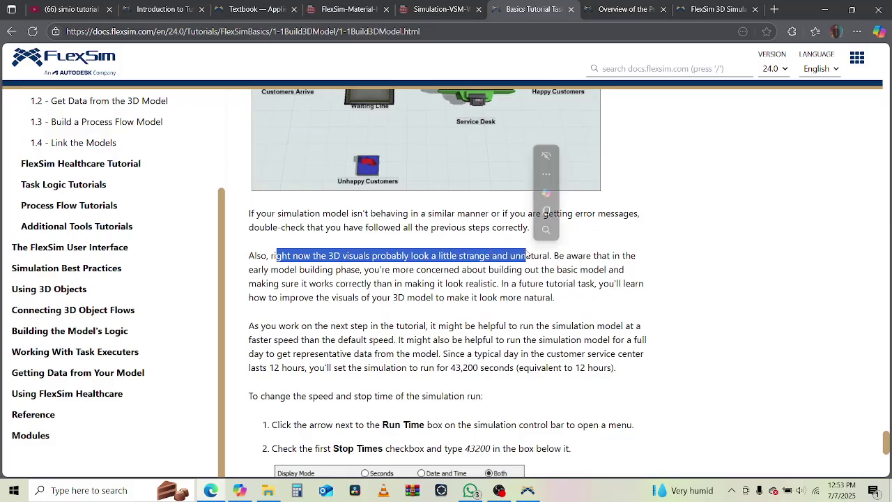
drag(385, 270, 606, 272)
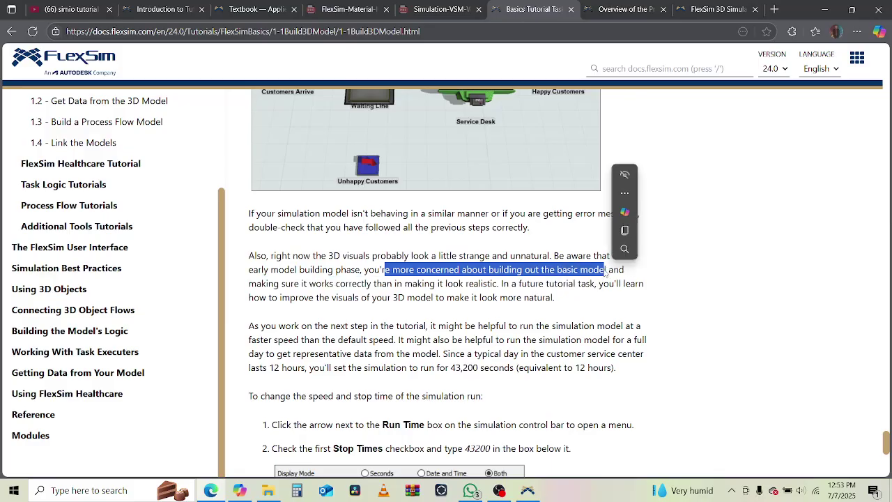
drag(321, 284, 350, 285)
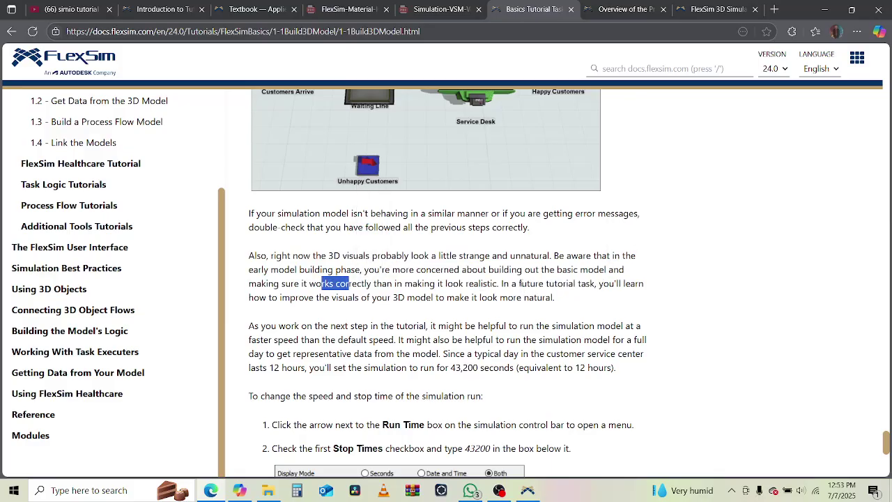
drag(519, 284, 595, 284)
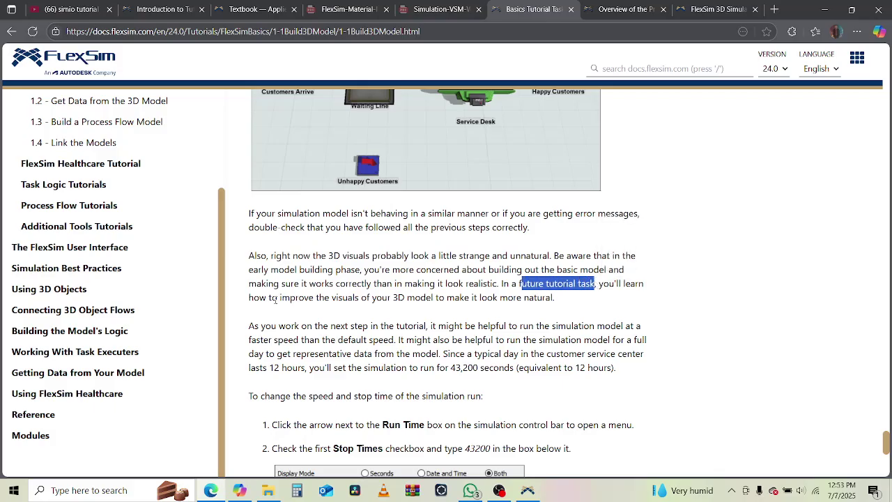
drag(278, 297, 551, 298)
- Read the tutorial's guidance on changing the simulation's run speed and stop time, and return to FlexSim
scroll(294, 335, down, 2)
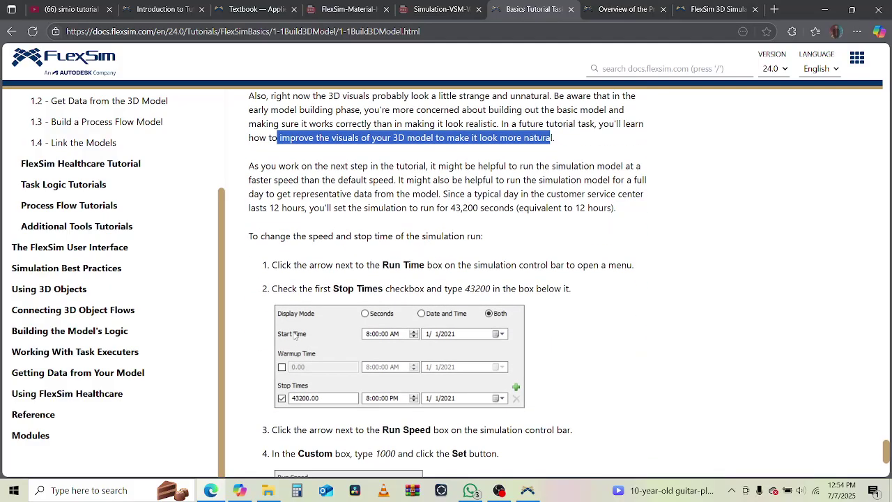
drag(354, 167, 418, 167)
drag(496, 167, 599, 197)
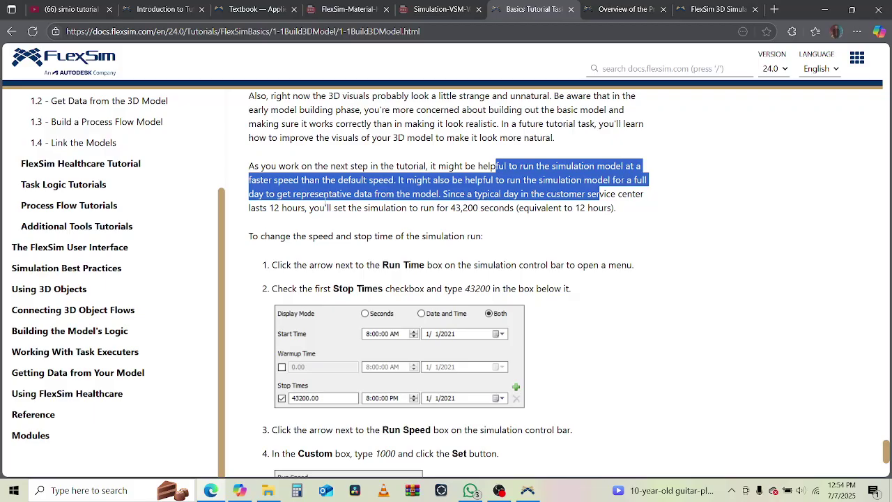
drag(328, 208, 610, 208)
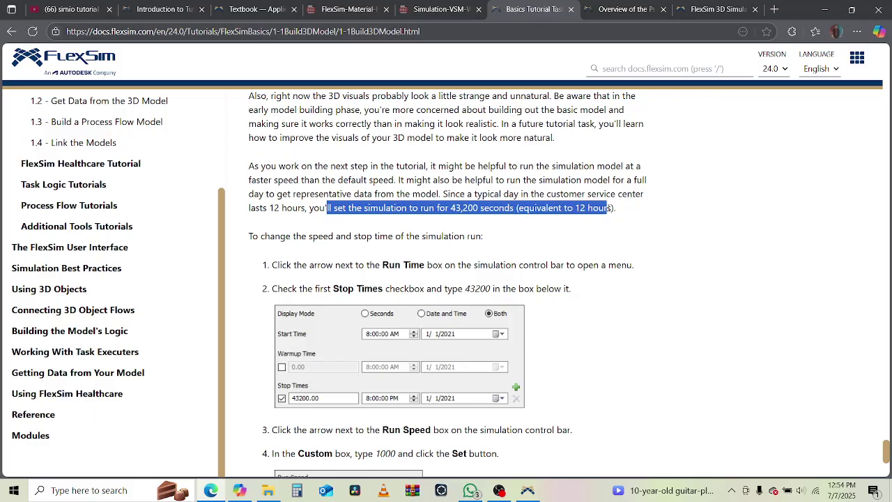
drag(261, 237, 488, 237)
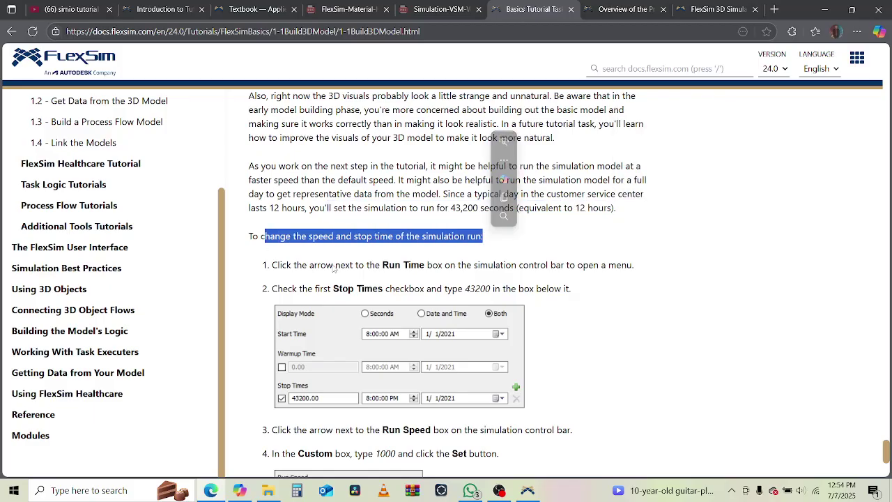
click(301, 264)
drag(301, 265, 601, 265)
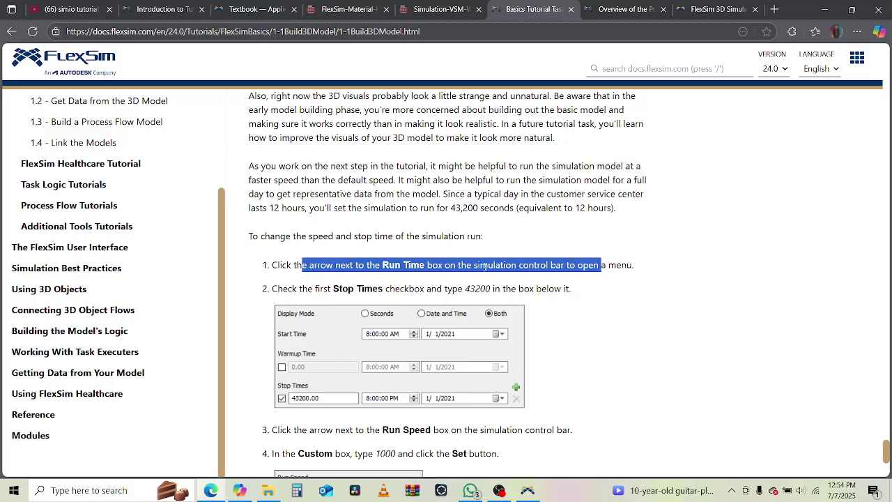
click(527, 490)
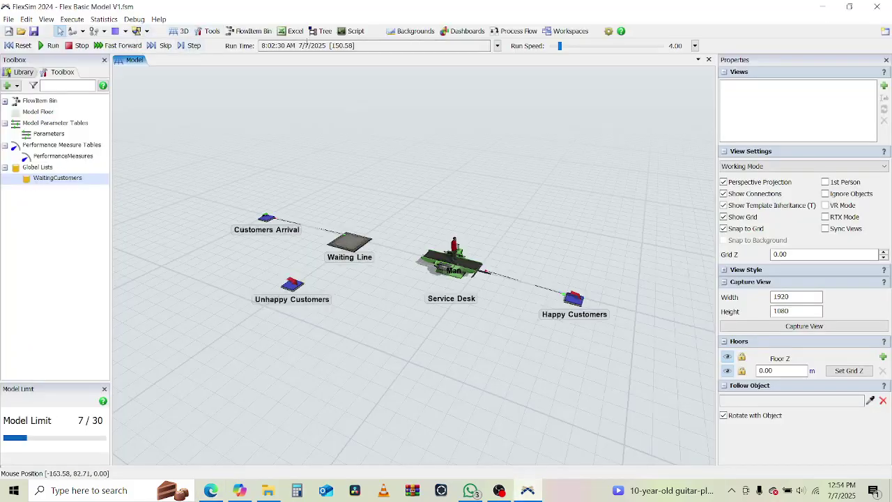
- Look over the Run Time display modes and stop time settings, and compare them with the tutorial's stop time example
click(496, 46)
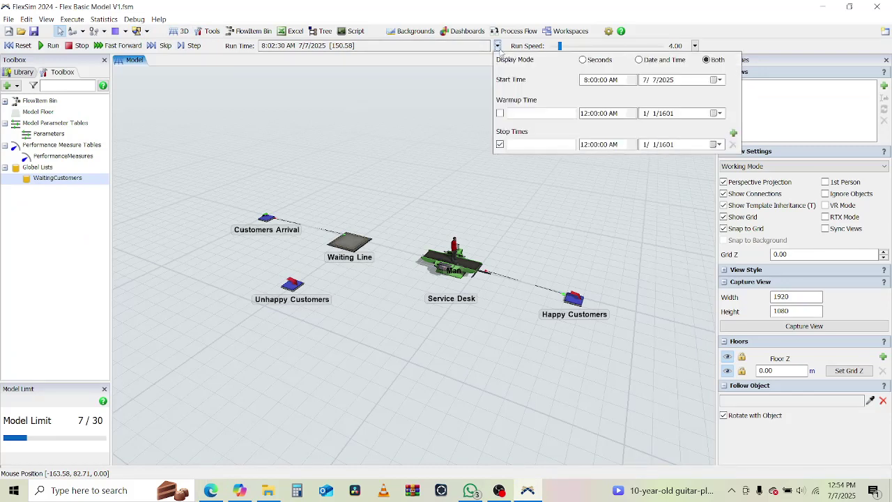
click(496, 46)
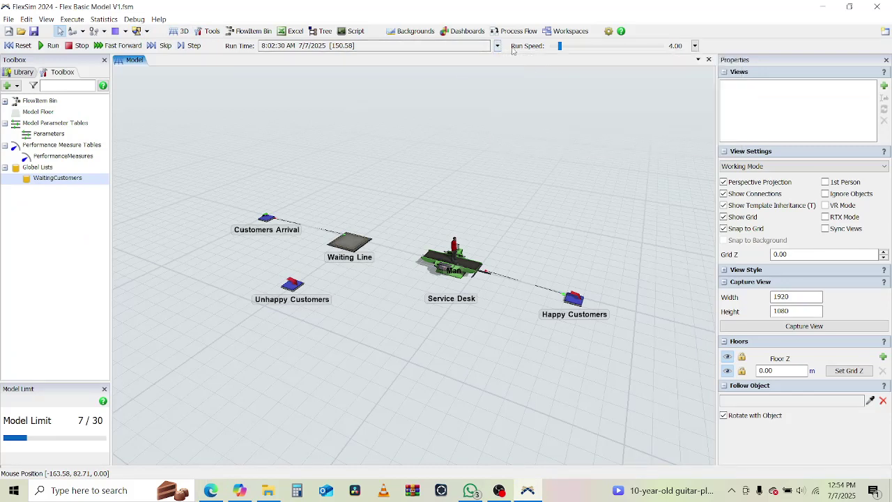
click(496, 45)
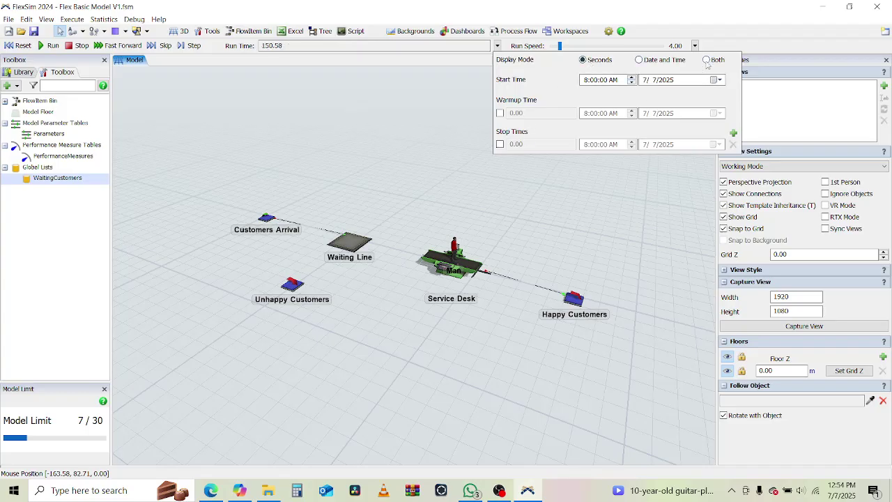
click(210, 489)
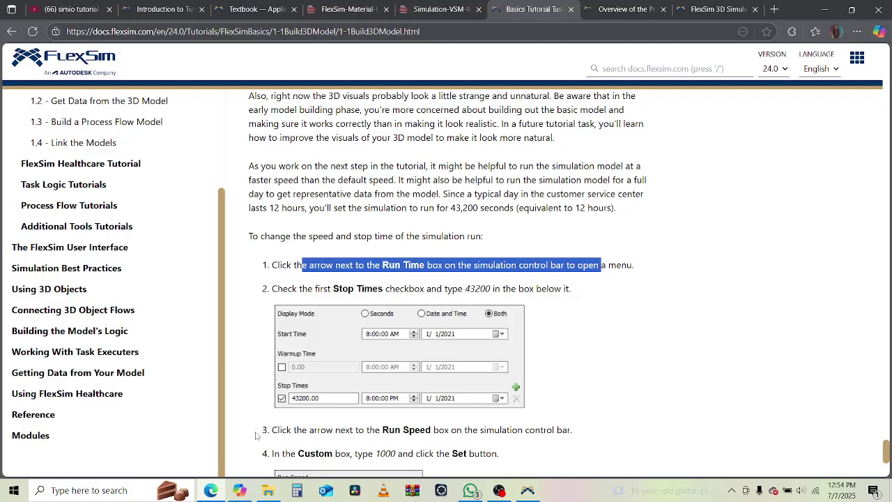
click(210, 490)
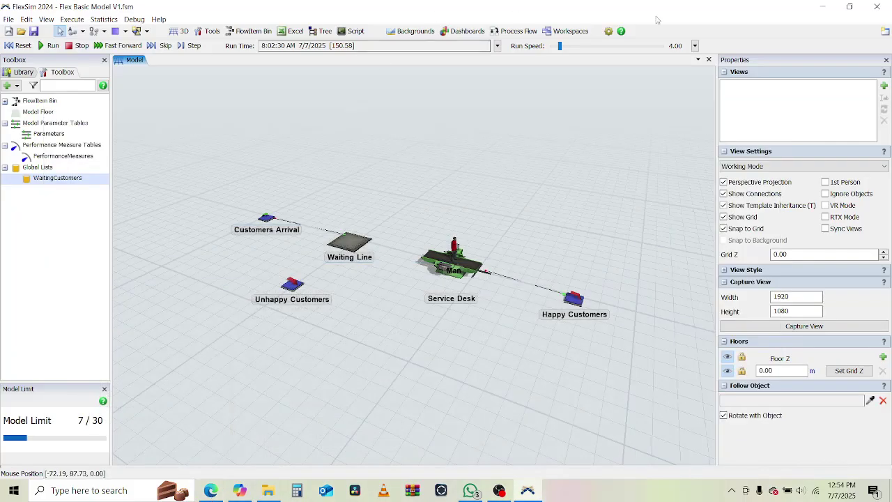
- Enable the model's first stop time, check the value in the tutorial, and set it to 43200 seconds
click(496, 45)
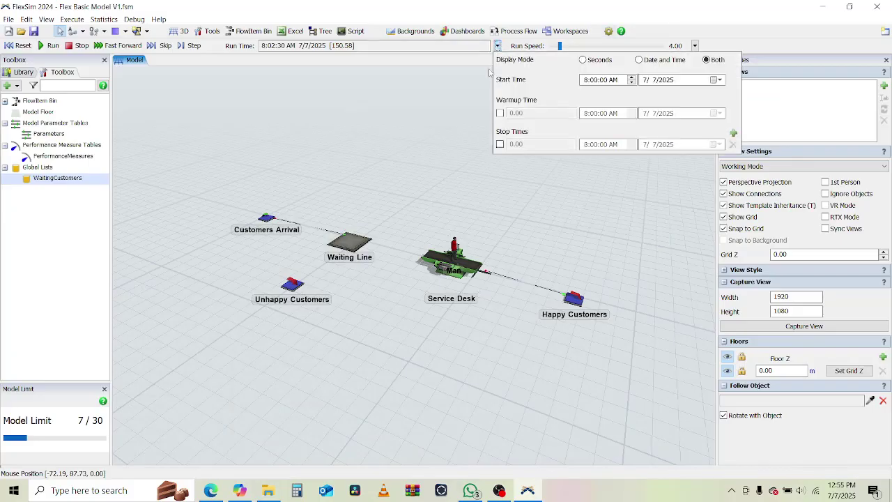
click(500, 145)
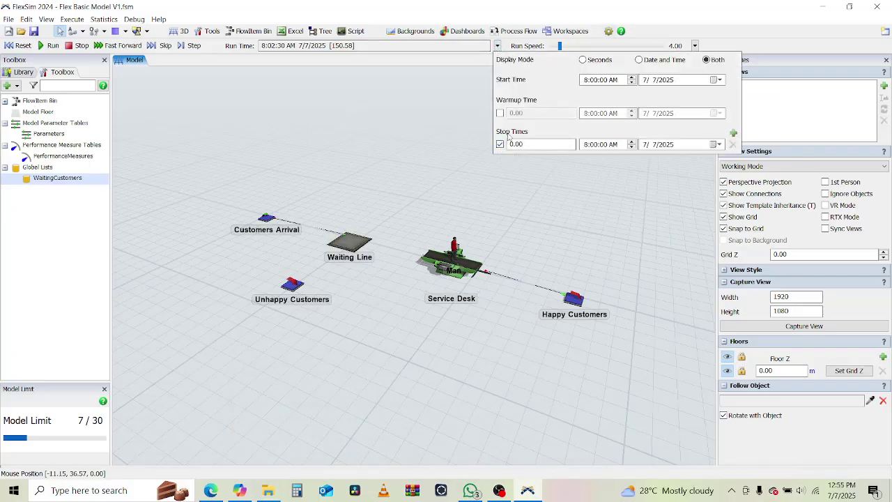
double_click(523, 143)
click(219, 491)
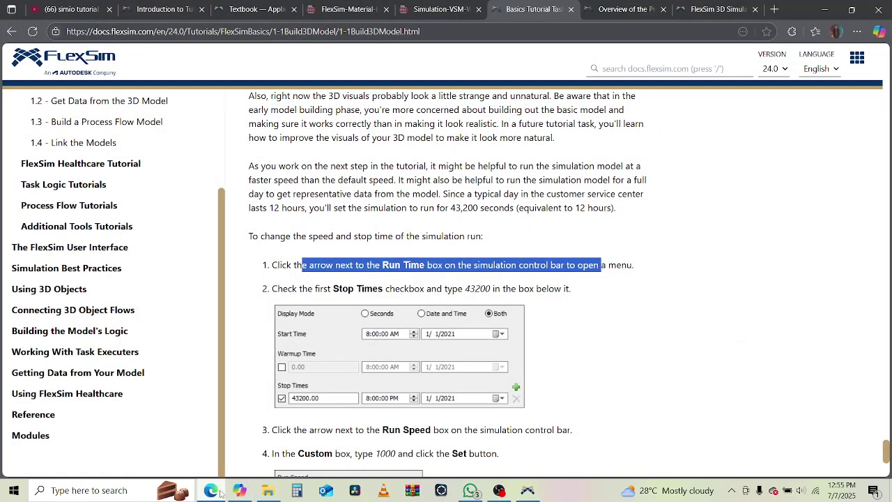
click(219, 491)
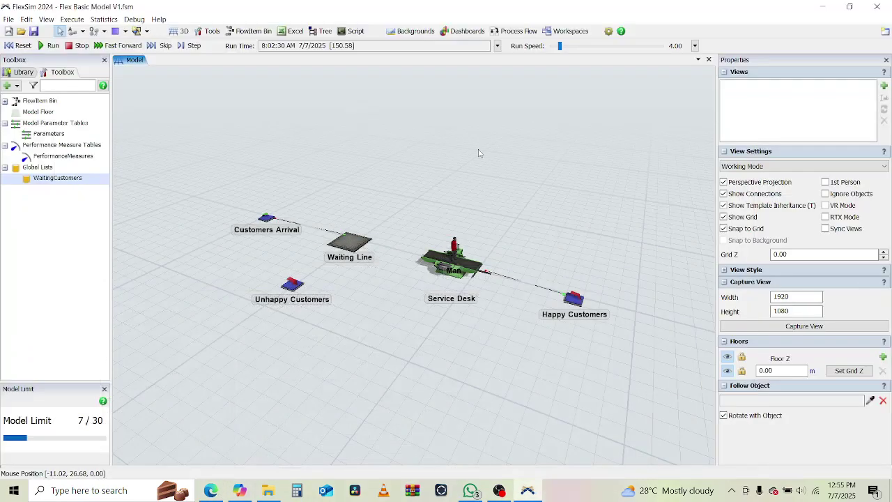
click(497, 45)
double_click(516, 144)
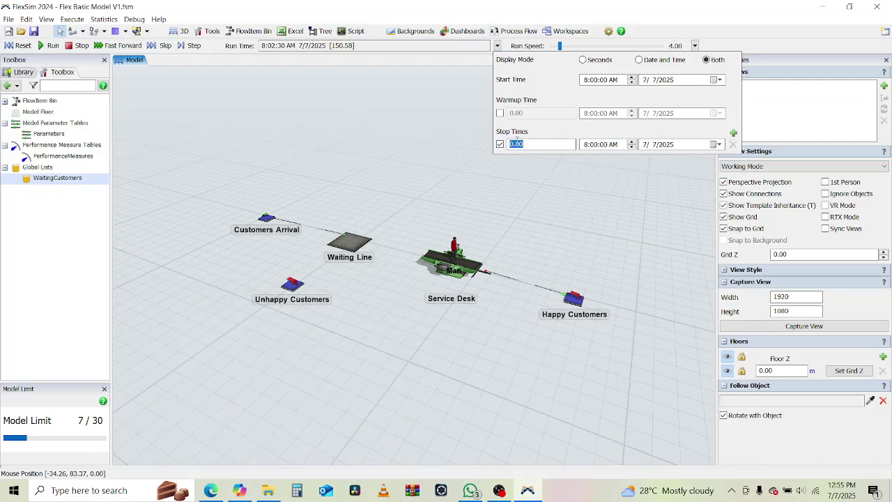
text(432)
click(564, 129)
click(552, 183)
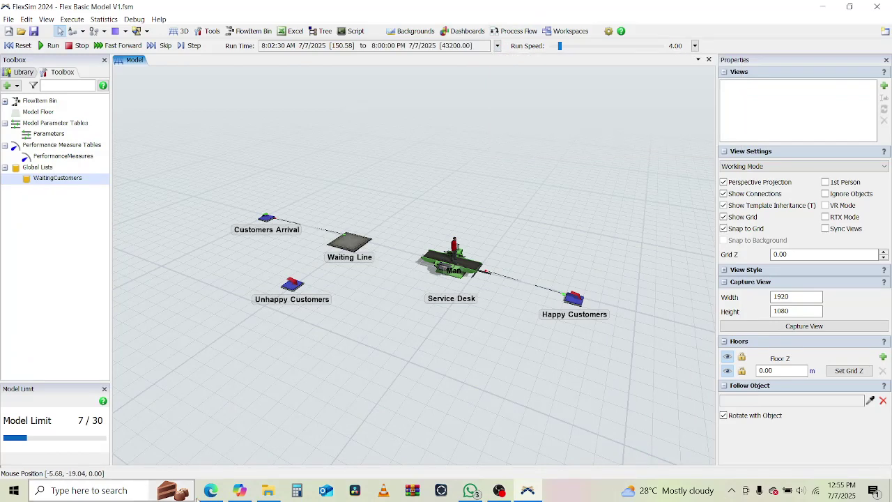
- Read the tutorial's instructions for setting a custom run speed, and return to FlexSim
click(211, 490)
scroll(499, 290, down, 3)
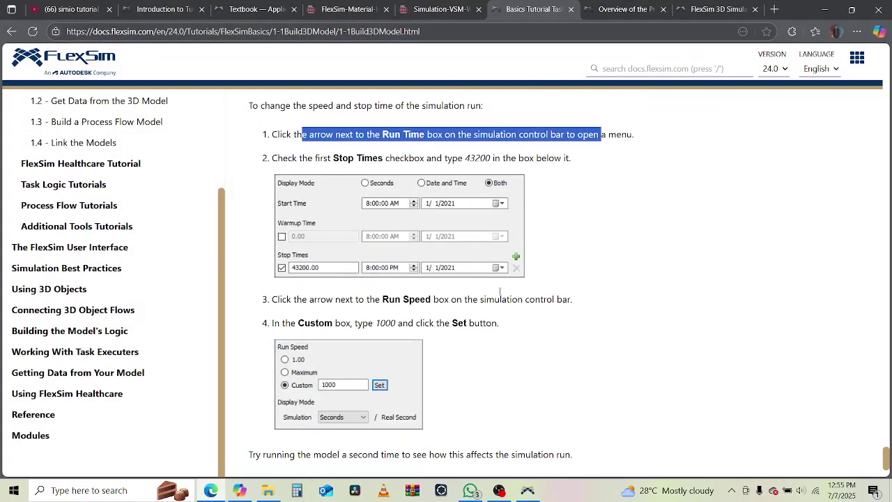
drag(326, 200, 554, 203)
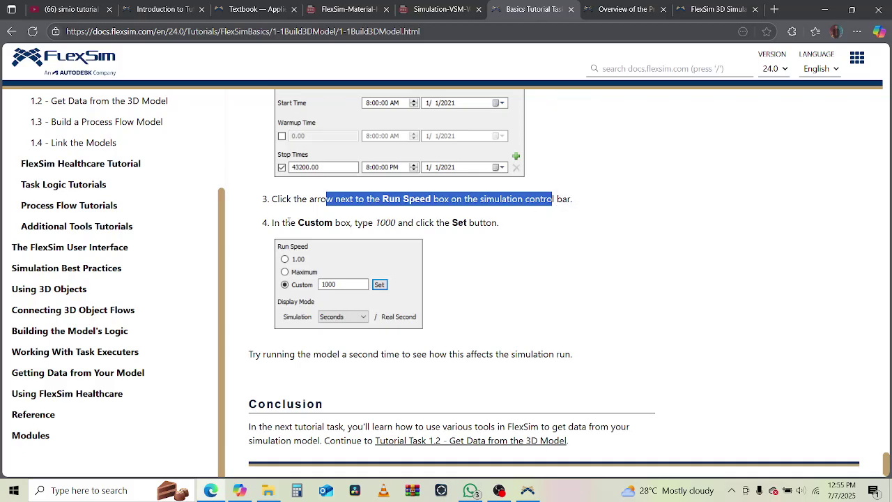
drag(291, 223, 493, 223)
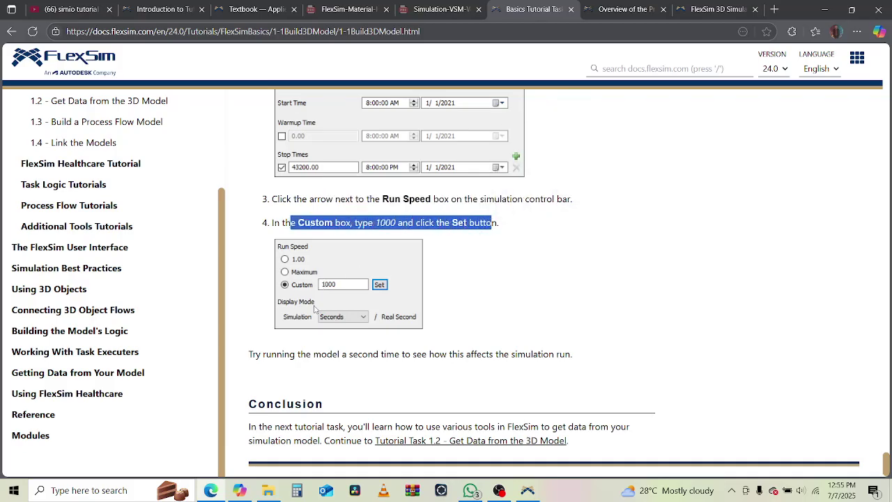
click(203, 497)
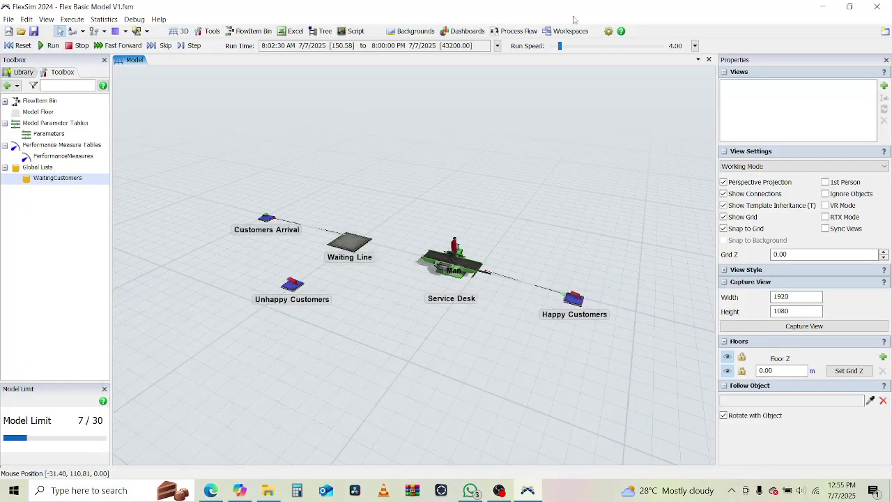
drag(559, 49, 609, 60)
click(694, 46)
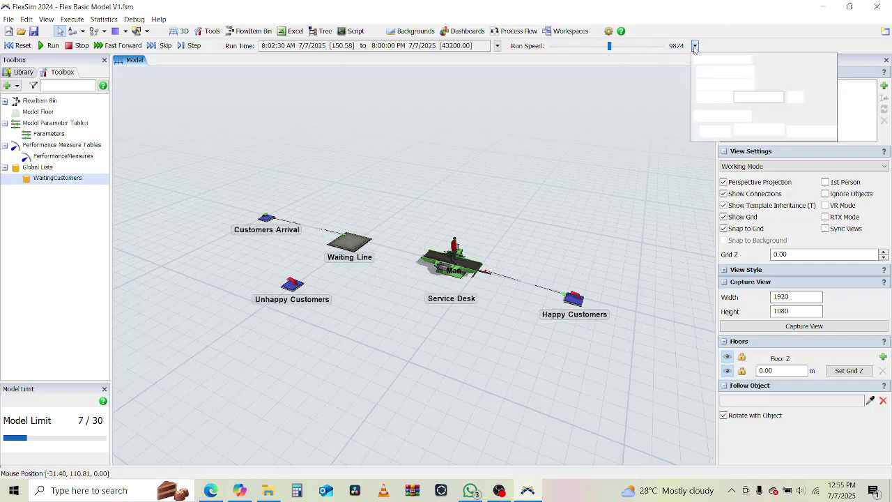
text(1000)
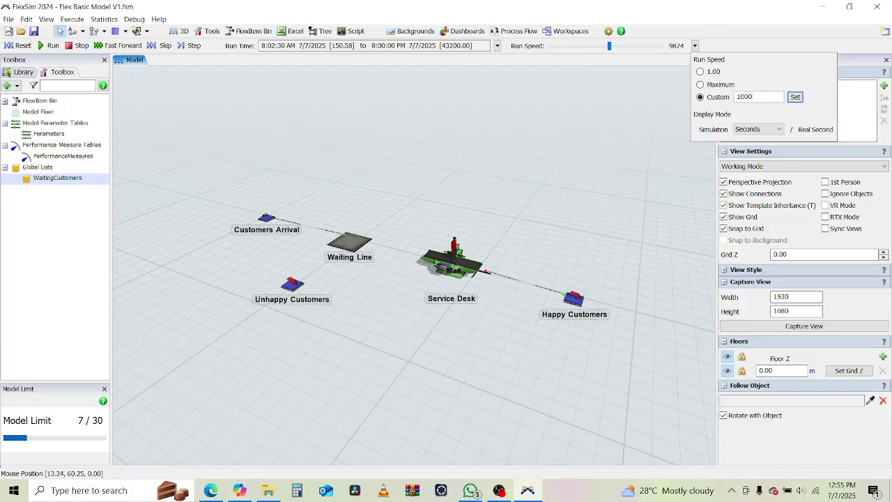
click(565, 158)
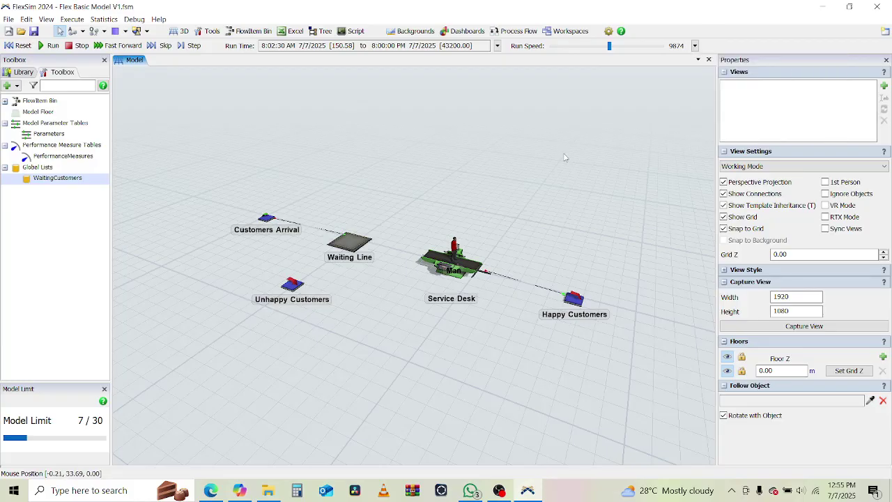
- Set the simulation's custom run speed to 1000 and apply it
click(695, 45)
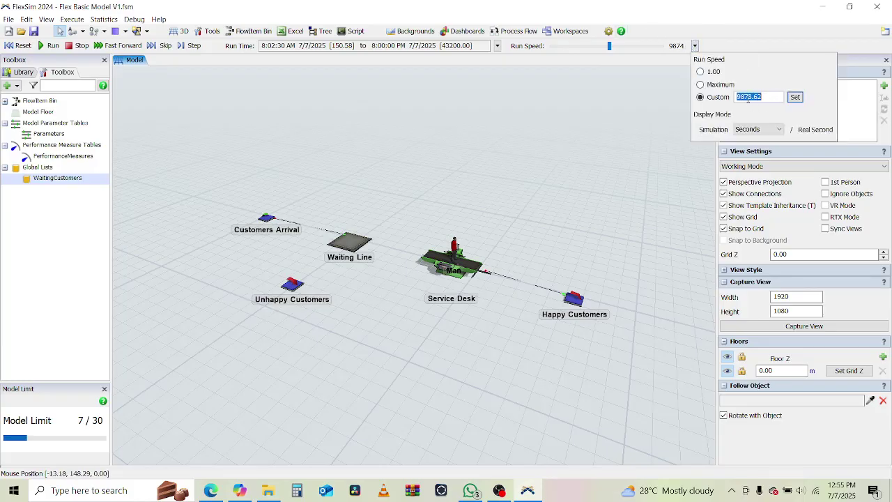
text(1000)
click(793, 97)
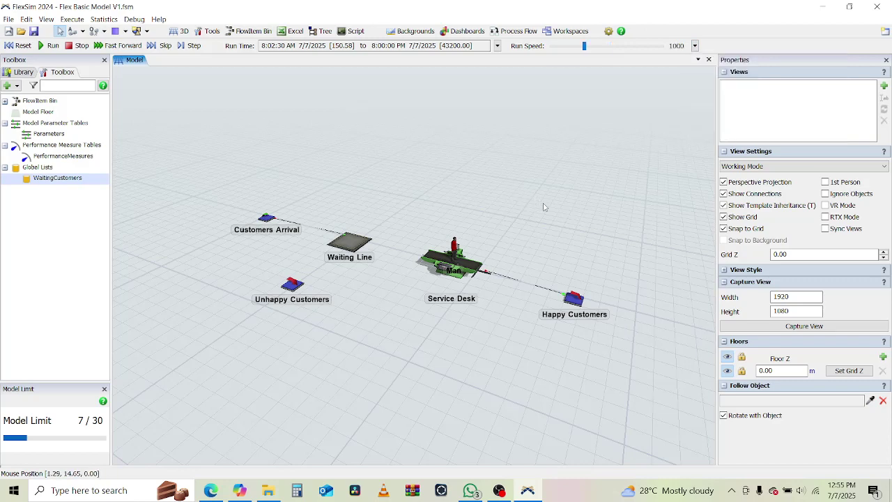
- Check the tutorial's instruction on a second run, return to FlexSim, and run the model to observe the customers
click(213, 491)
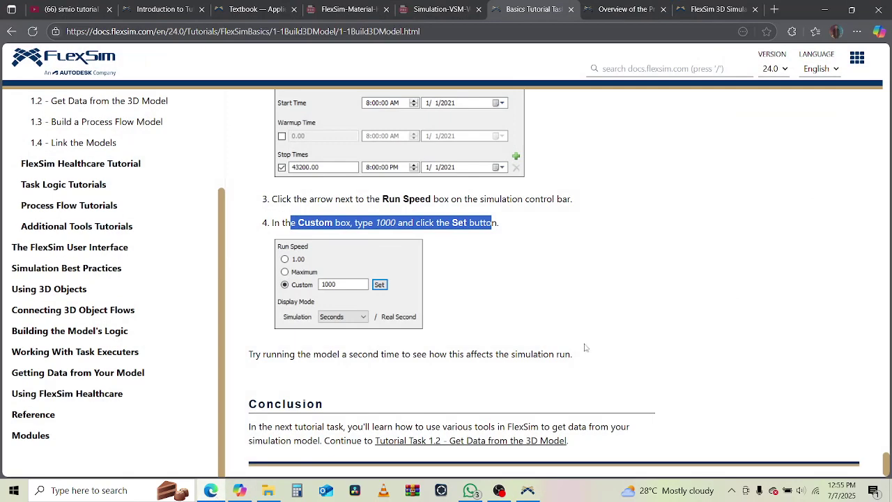
scroll(585, 347, down, 1)
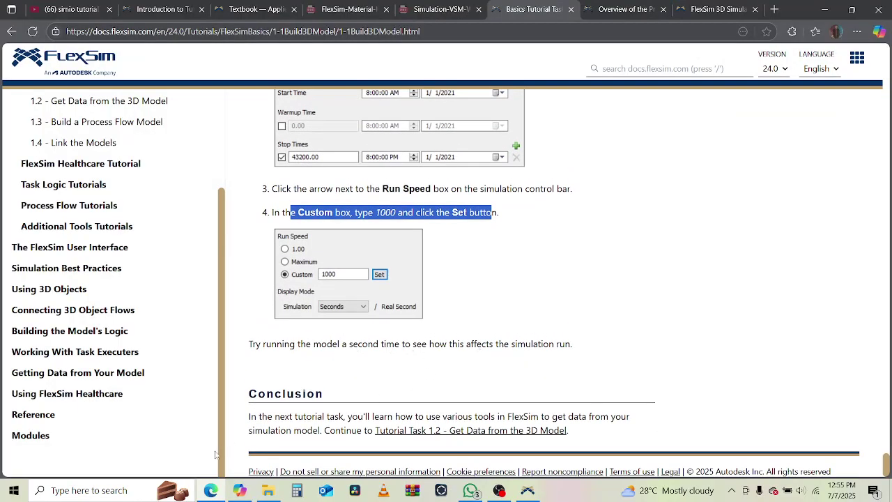
click(209, 491)
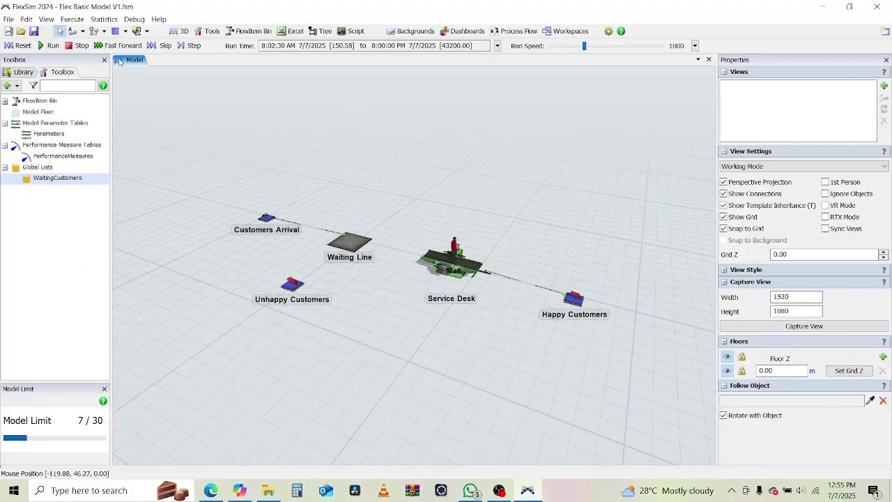
click(42, 45)
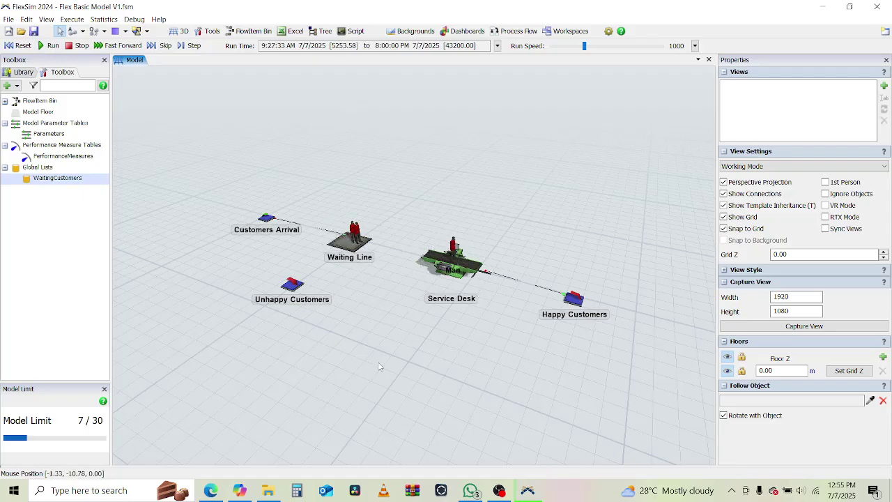
mouse_move(382, 367)
right_down()
mouse_move(409, 375)
mouse_move(392, 367)
right_up()
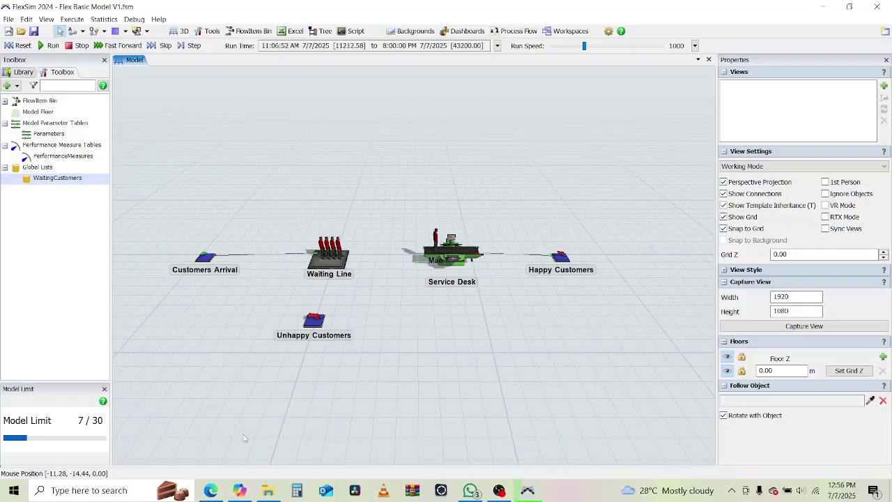
- Compare the running model's customer flow with the tutorial's Step 6 illustration, and return to the tutorial's Conclusion section
click(209, 491)
scroll(535, 342, up, 10)
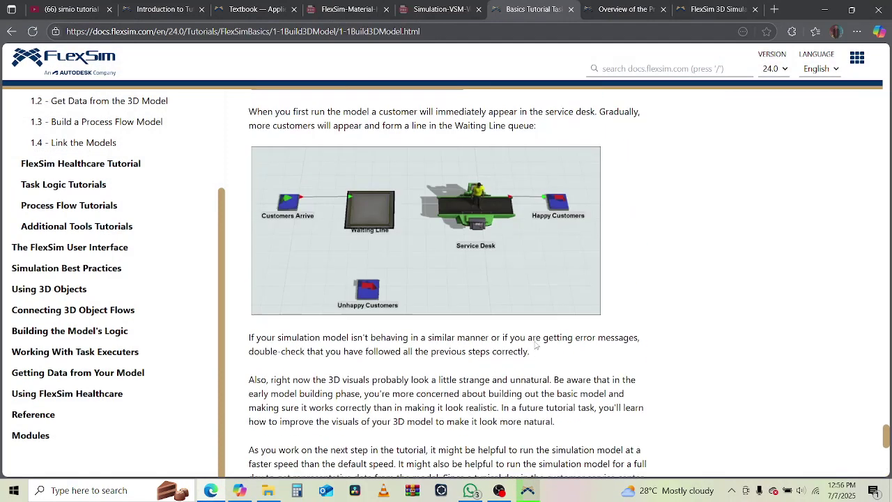
click(215, 490)
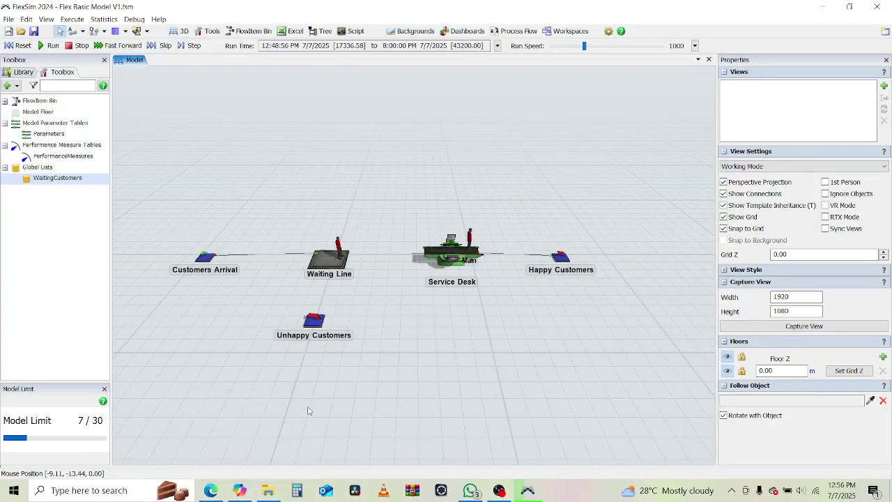
mouse_move(457, 360)
right_down()
mouse_move(484, 361)
mouse_move(472, 356)
right_up()
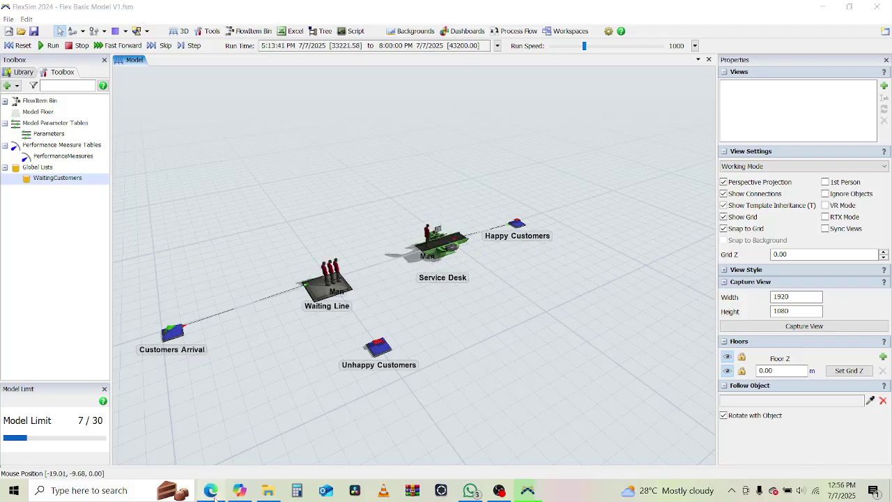
key(alt+Tab)
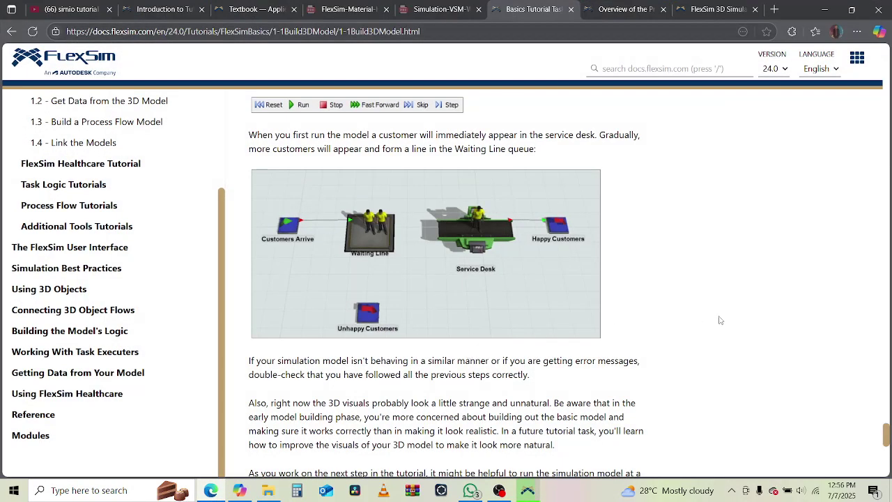
scroll(720, 320, down, 10)
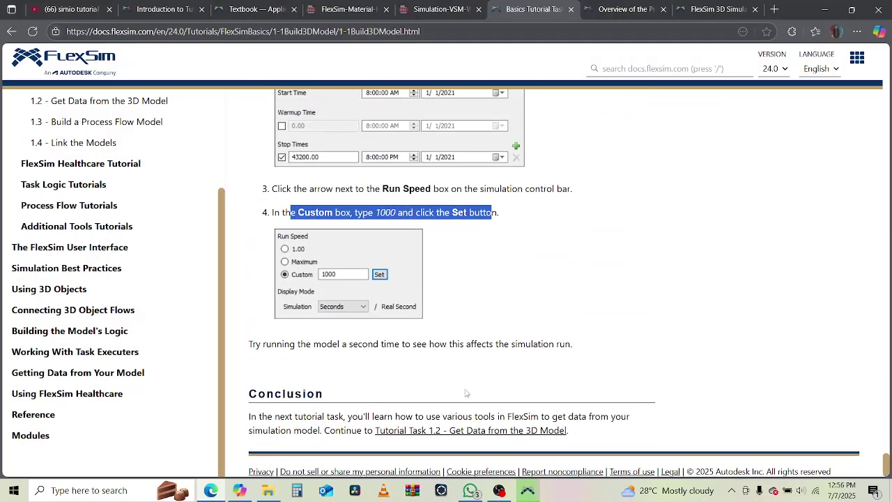